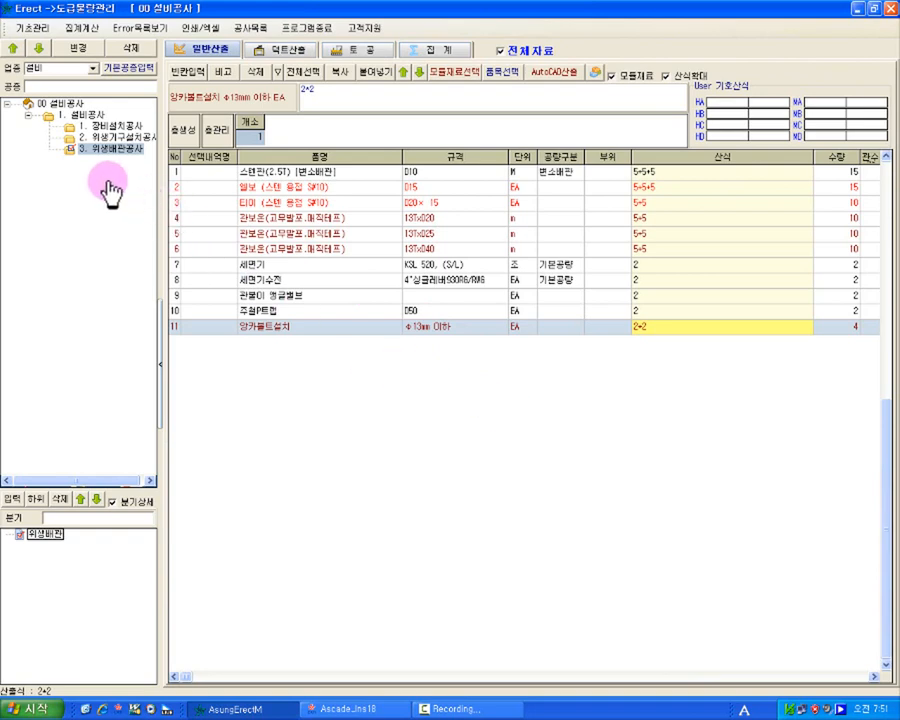
Add a work type named 덕트공사 under 설비공사 and select it in the tree.
left_click(60, 116)
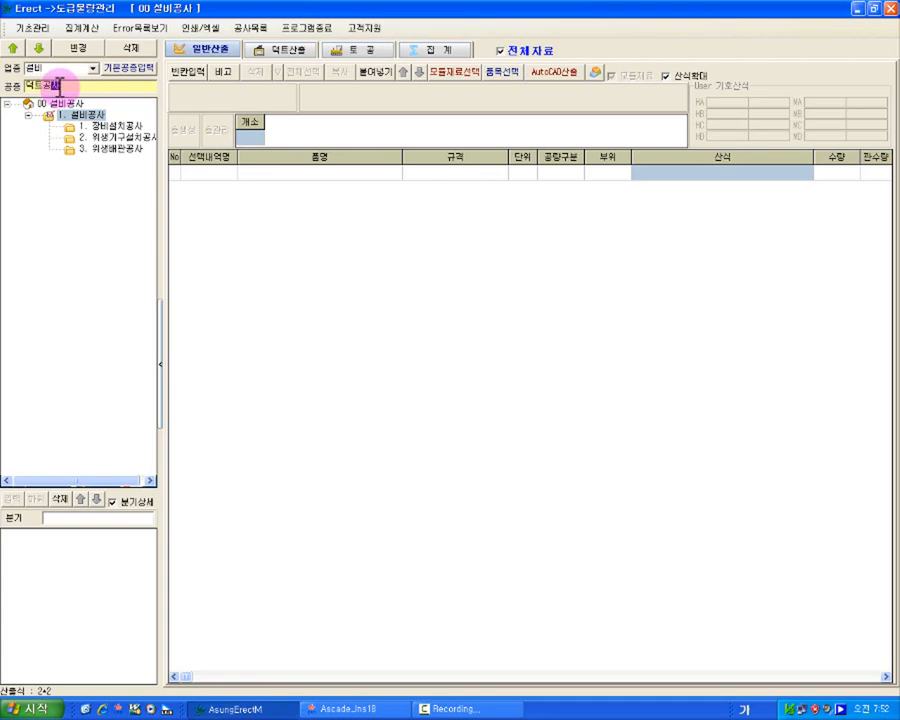
key("Return")
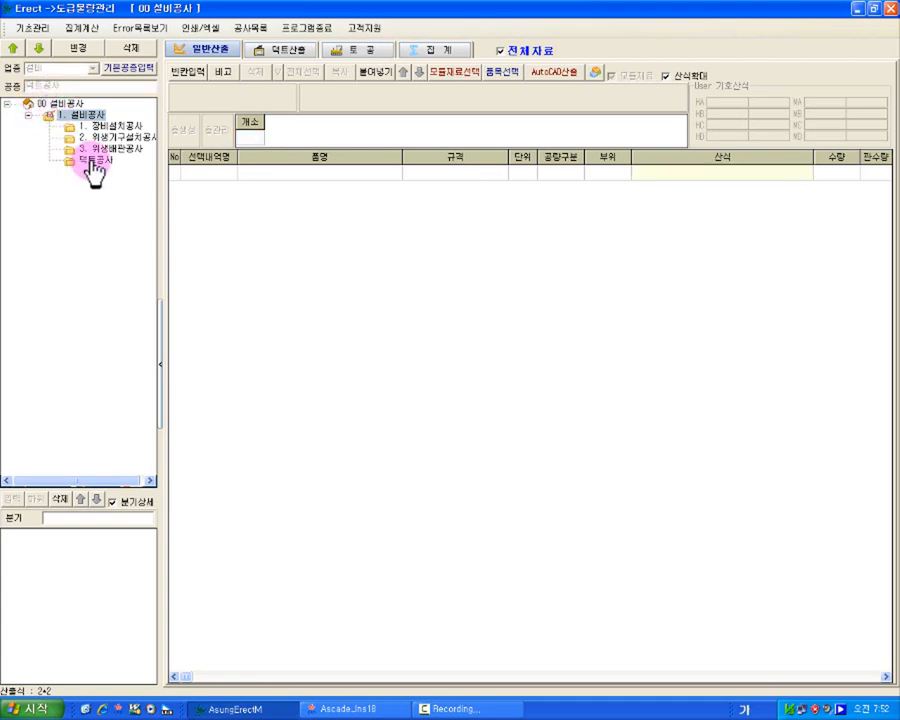
left_click(91, 161)
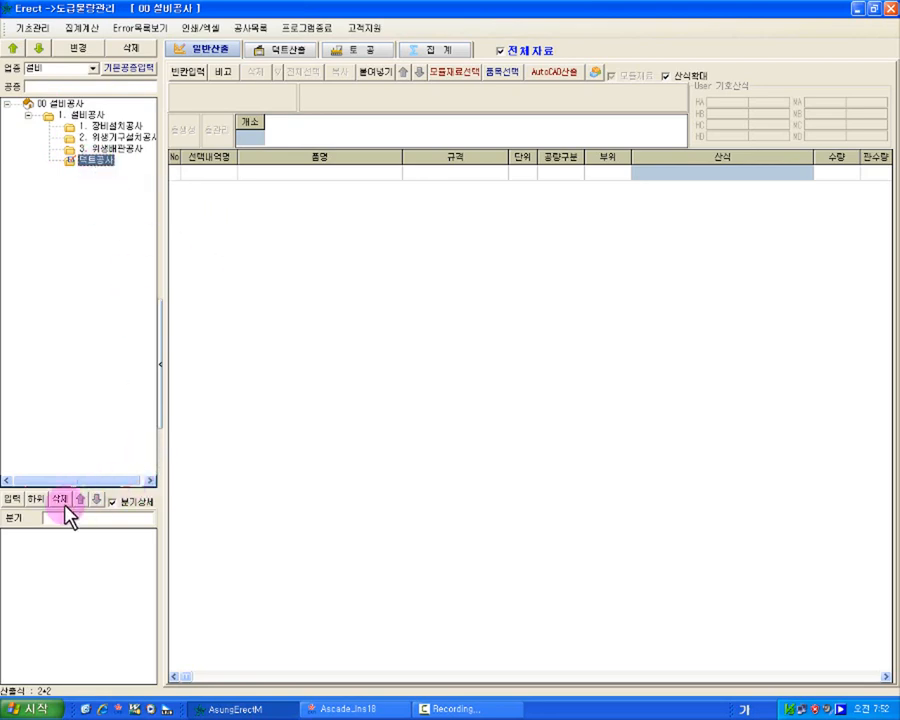
Add a branch named 1층 to 덕트공사 in the general takeoff (일반산출) and select it.
left_click(48, 517)
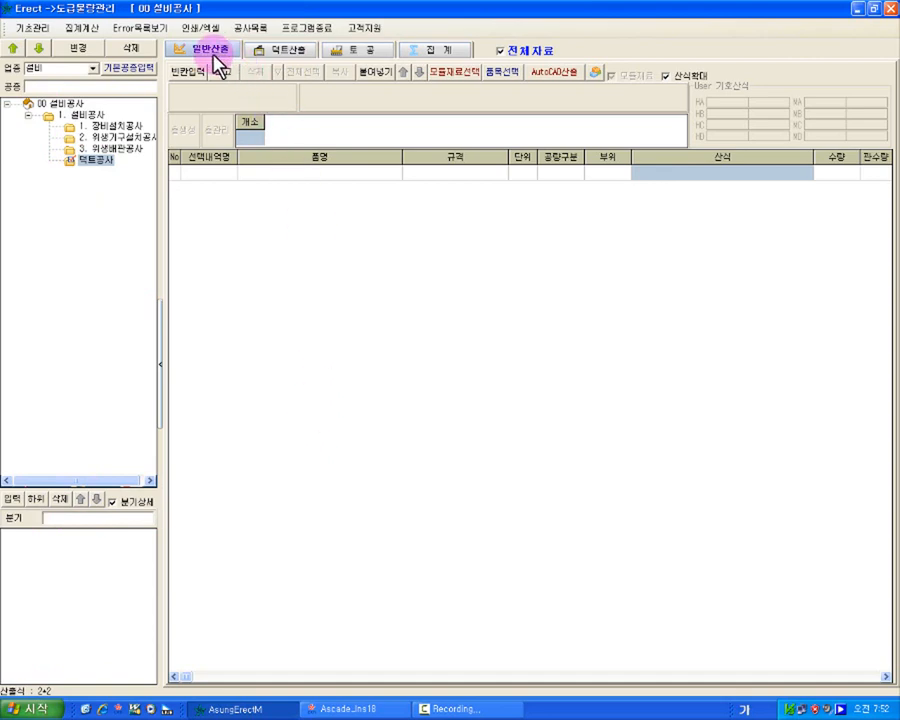
left_click(68, 522)
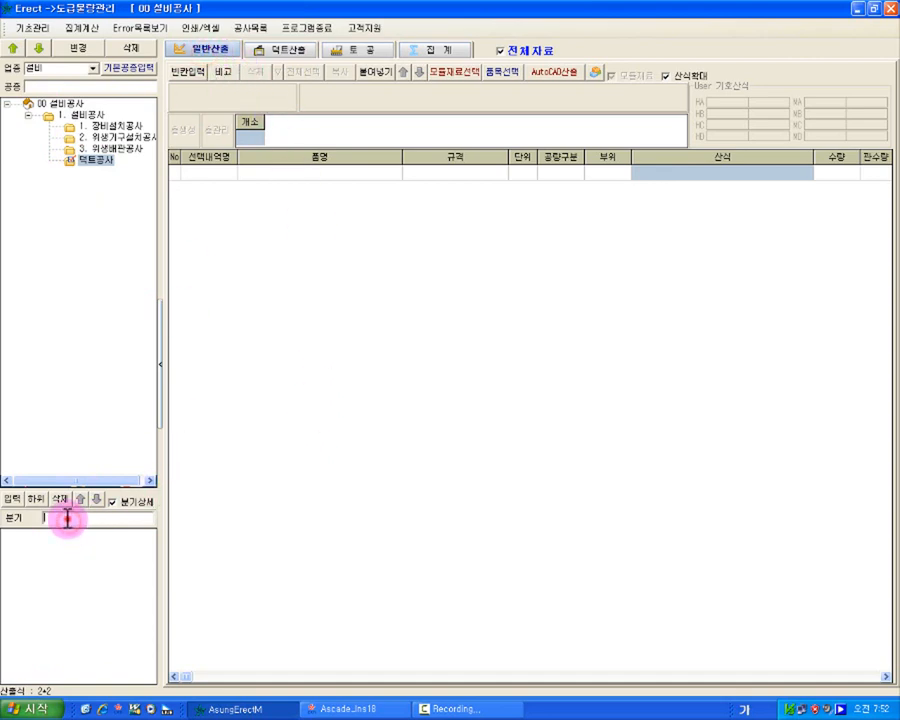
left_click(293, 56)
left_click(92, 530)
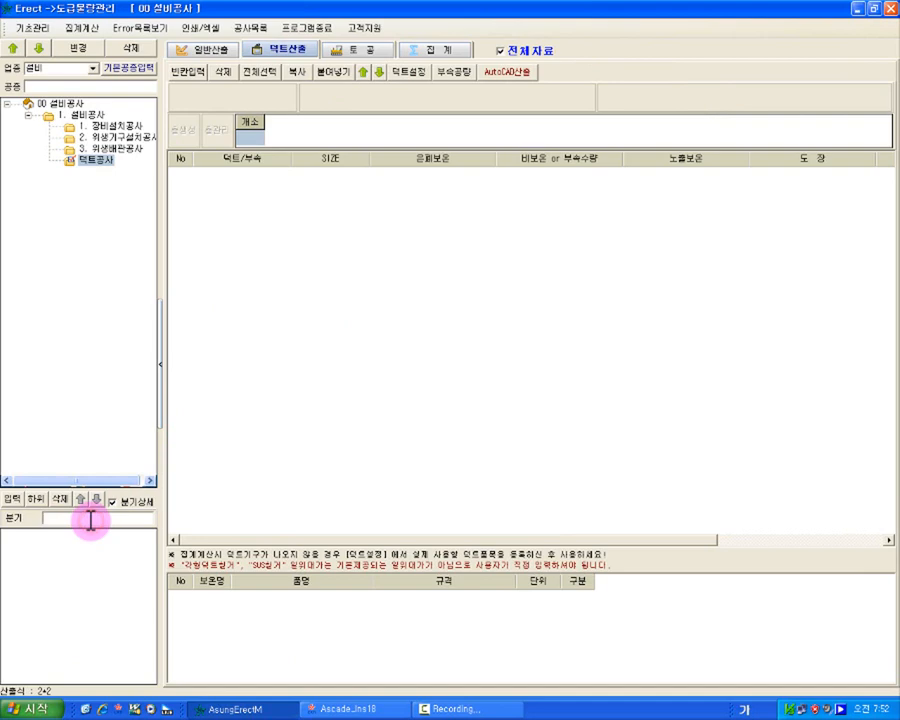
left_click(212, 51)
left_click(80, 517)
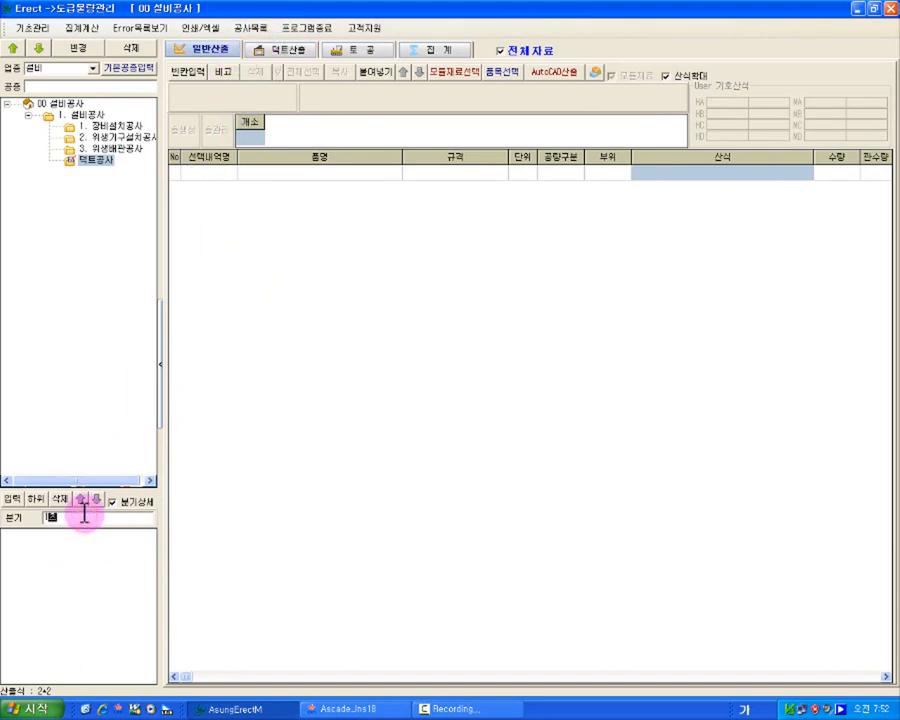
key("Return")
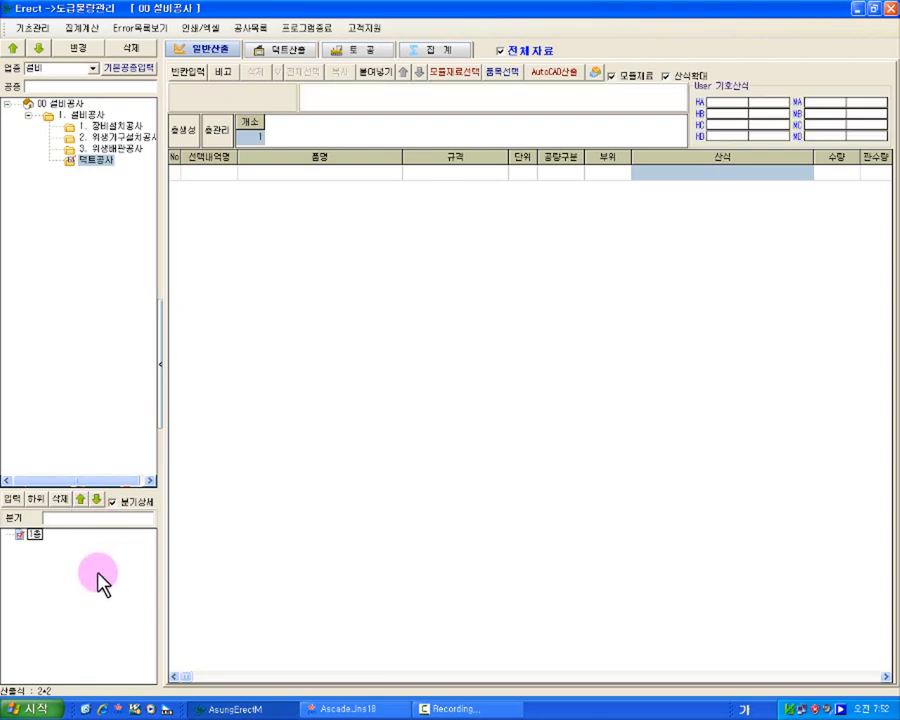
left_click(31, 535)
Add a branch named 로비 to 덕트공사 in the duct takeoff (덕트산출) and select it.
left_click(262, 50)
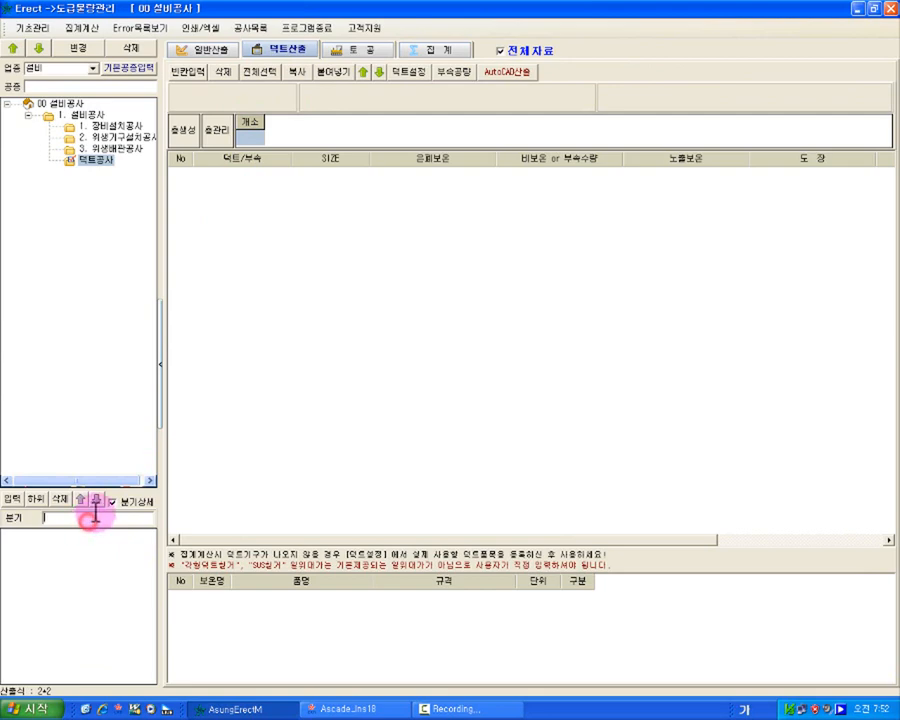
key("Return")
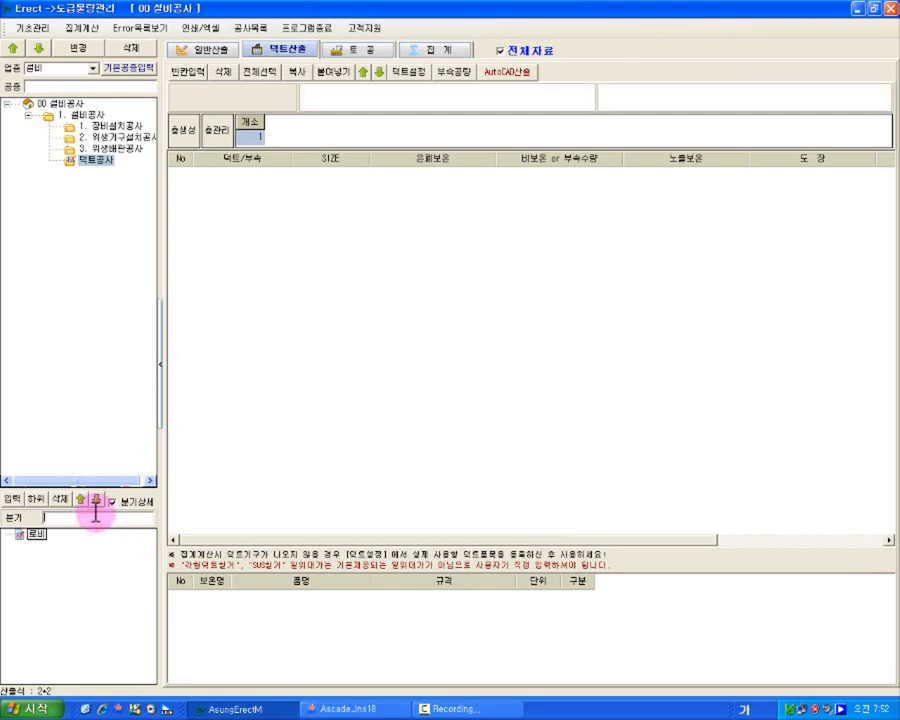
left_click(37, 537)
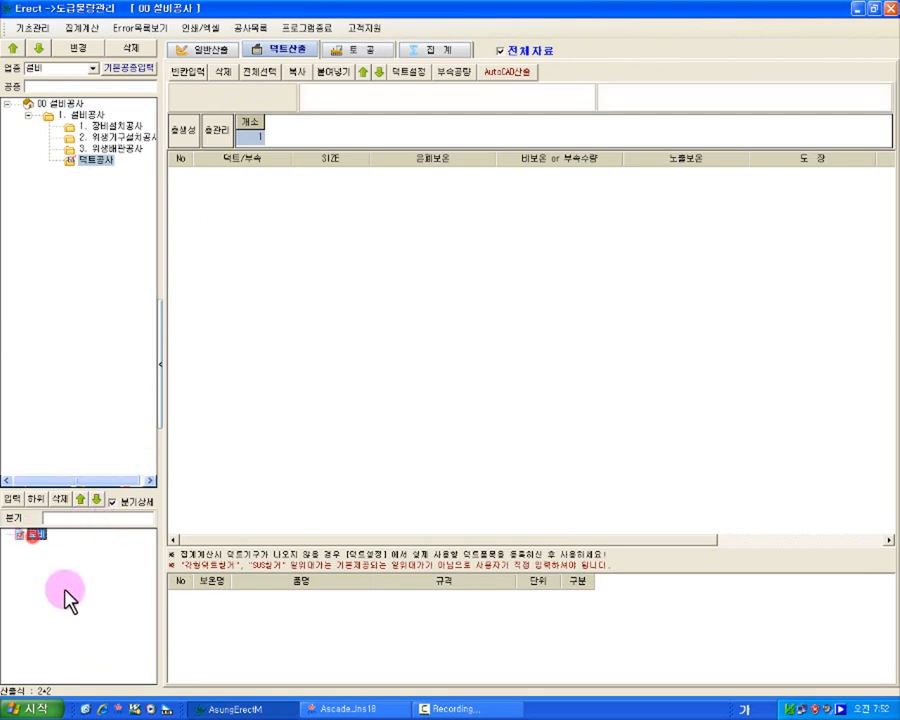
Add a branch named 토공 to 덕트공사 in the earthwork takeoff (토공) and select it.
left_click(352, 52)
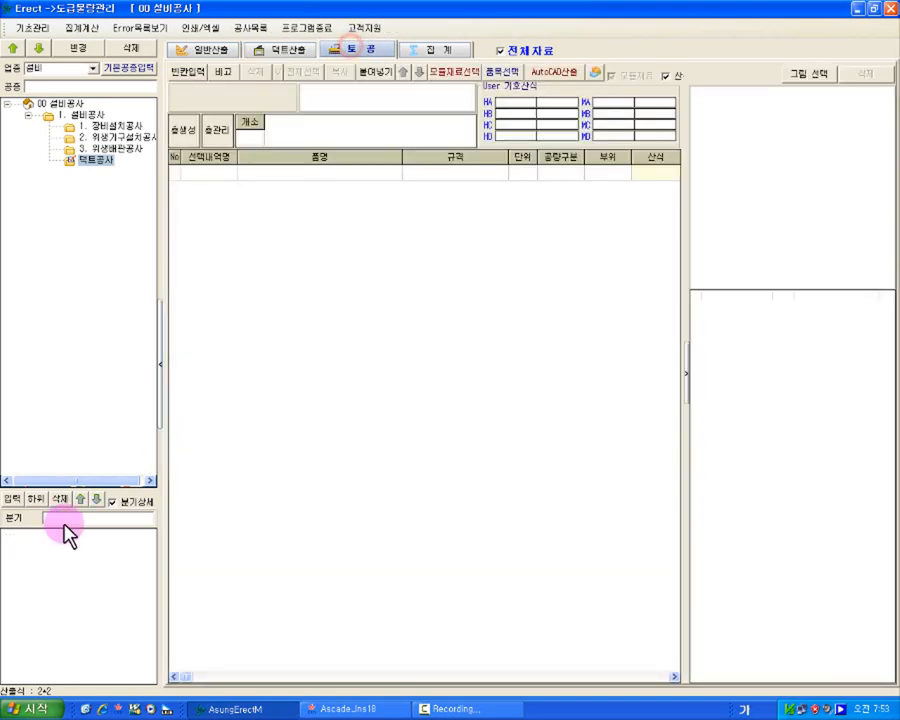
left_click(65, 520)
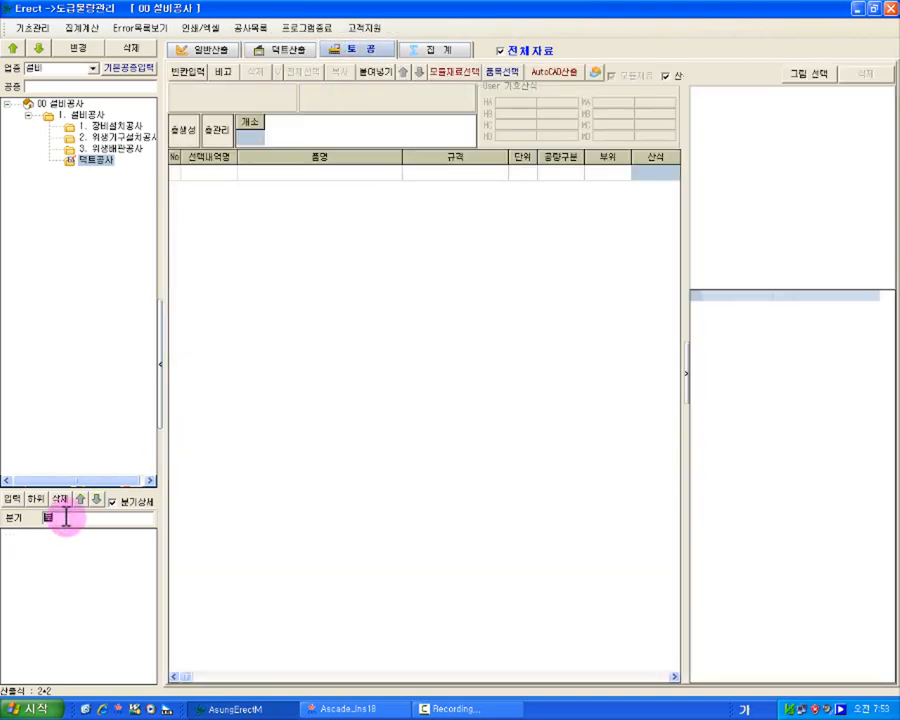
type("토공")
key("Return")
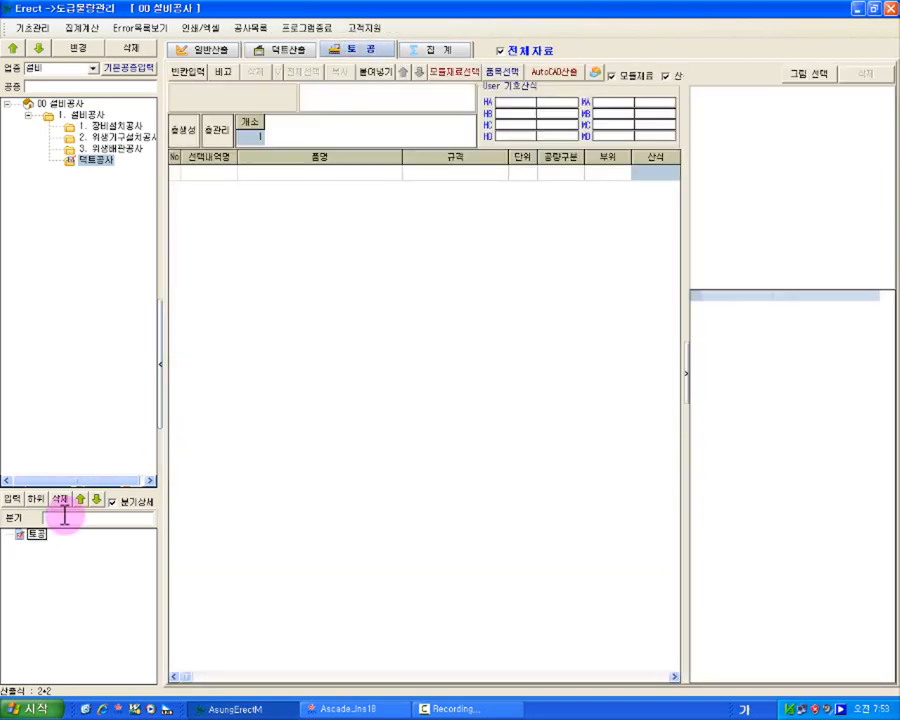
left_click(40, 535)
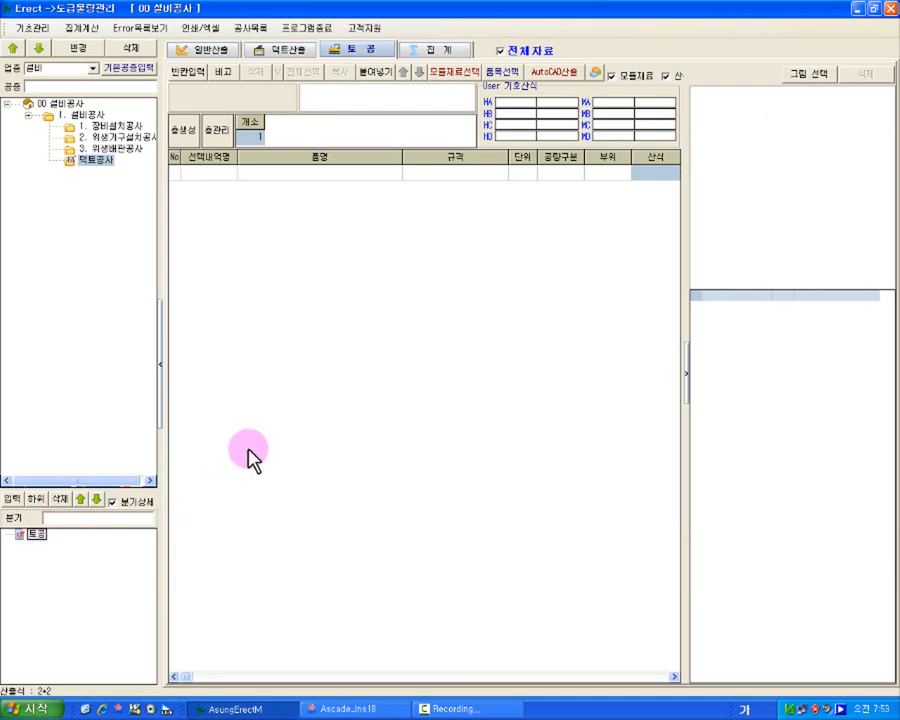
left_click(42, 536)
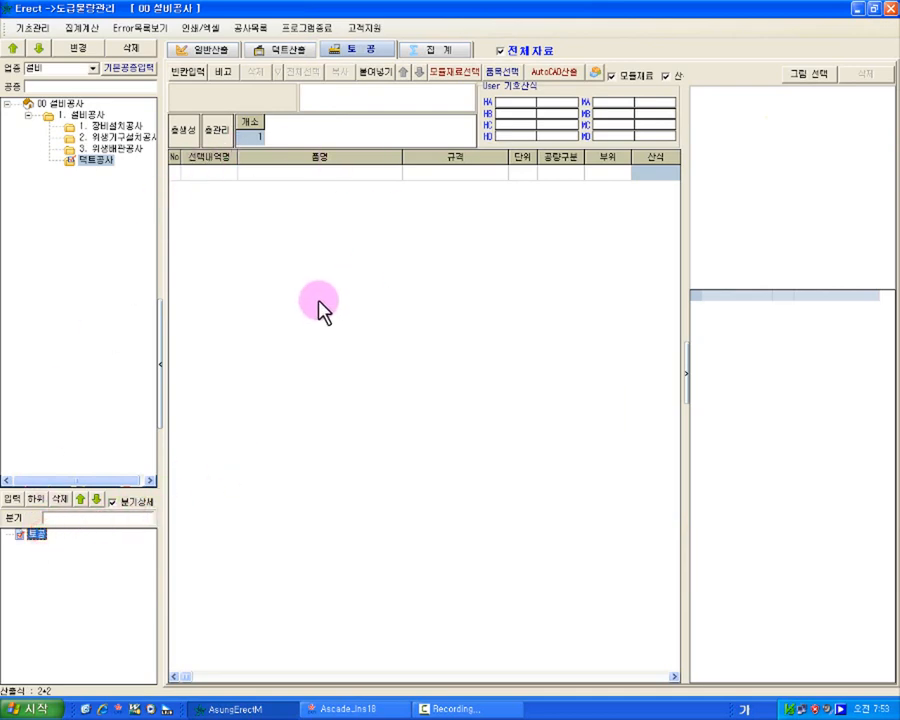
Return to the duct takeoff of the 로비 branch and insert five blank rows.
left_click(213, 47)
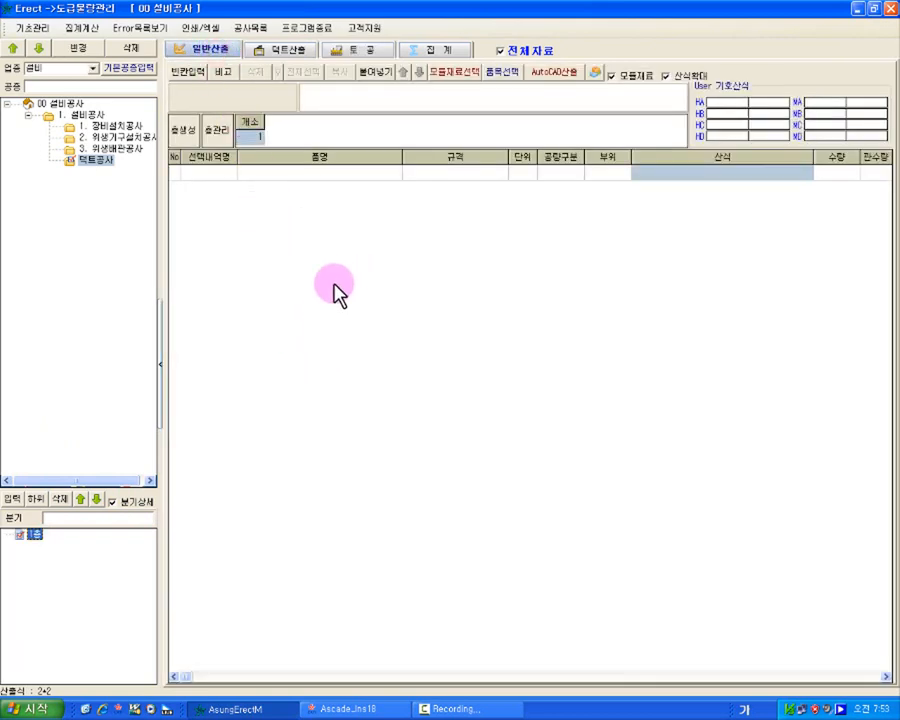
left_click(295, 55)
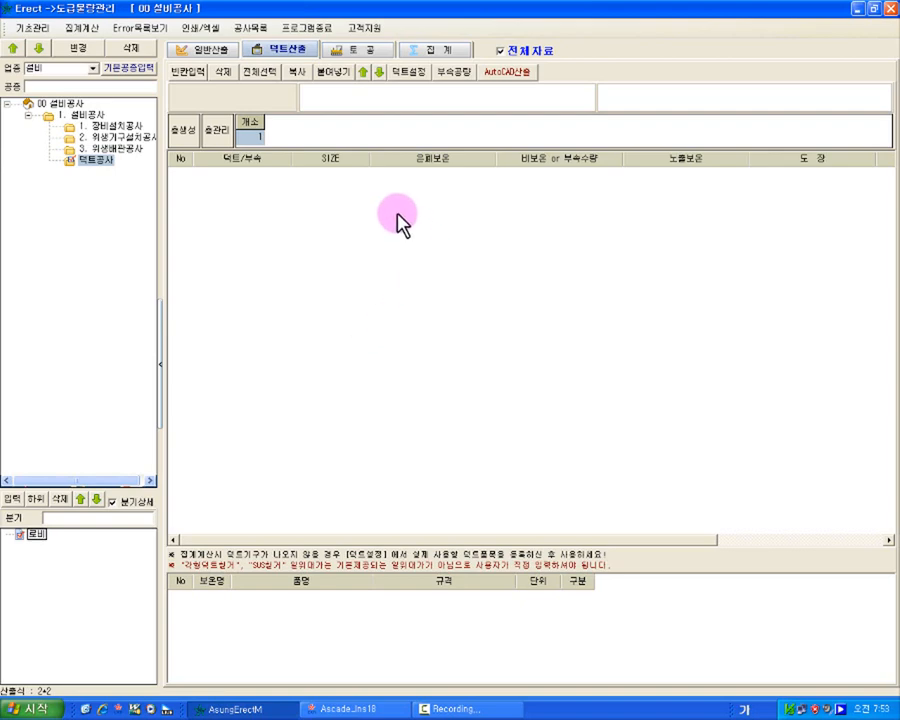
left_click(193, 80)
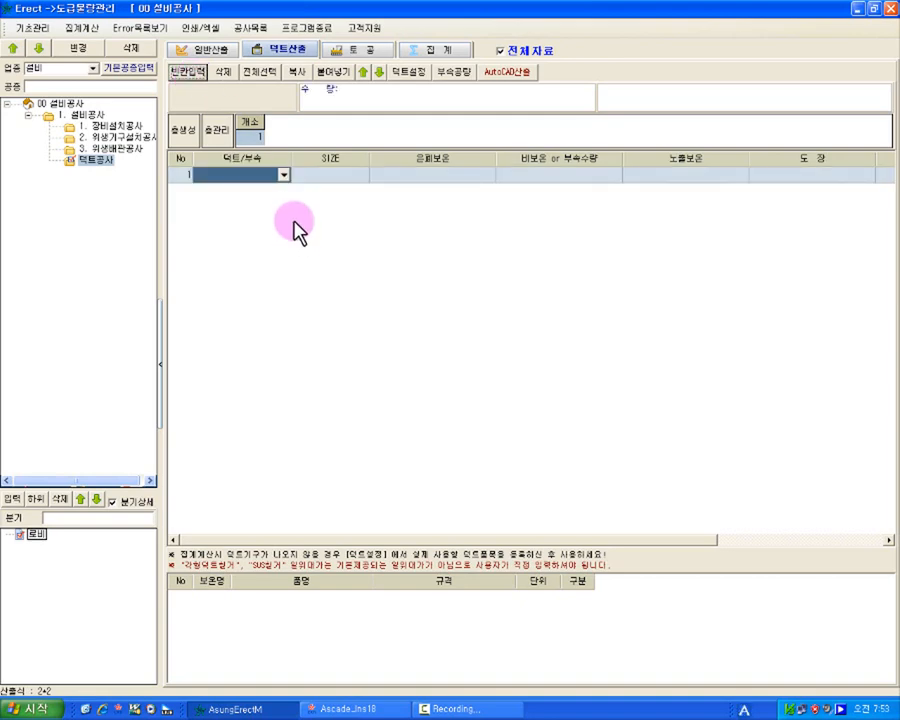
left_click(183, 76)
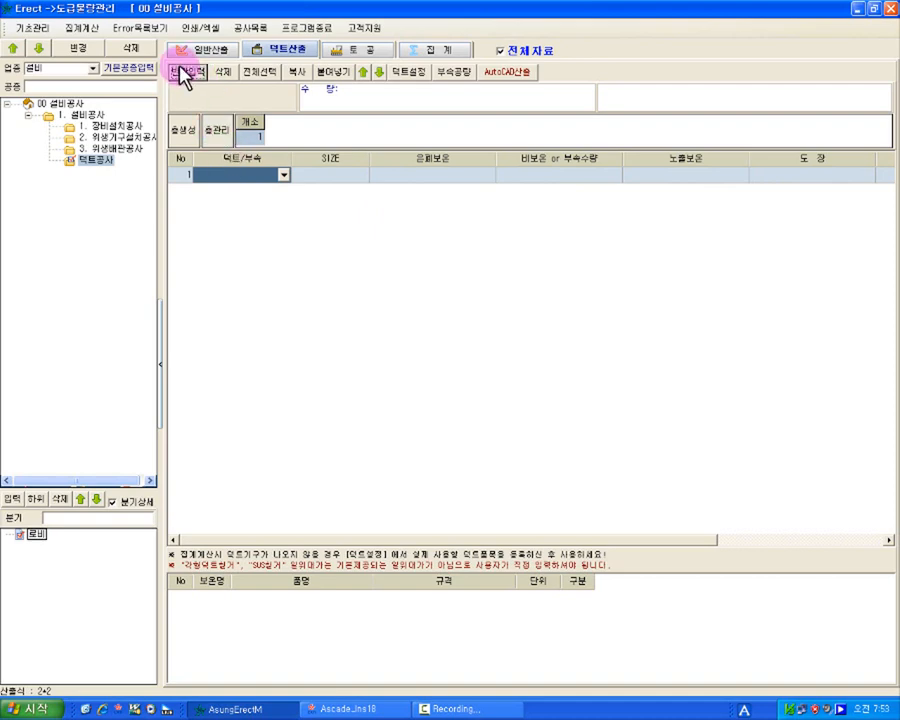
left_click(183, 76)
left_click(183, 76)
Set the duct type of row 1 to 각형기계 and its size to 400*300.
left_click(264, 177)
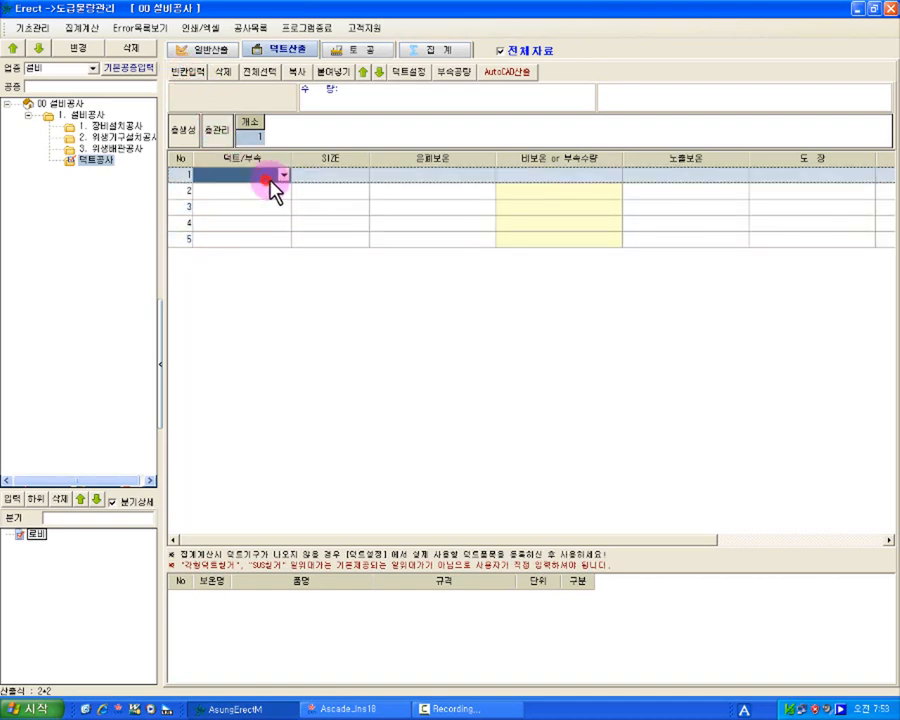
left_click(284, 176)
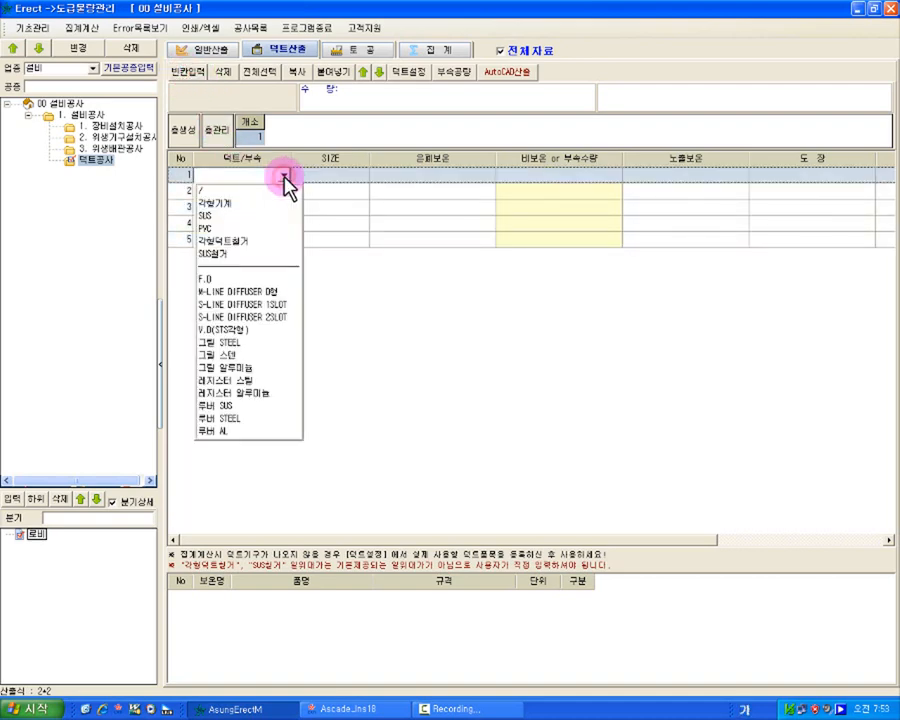
left_click(297, 190)
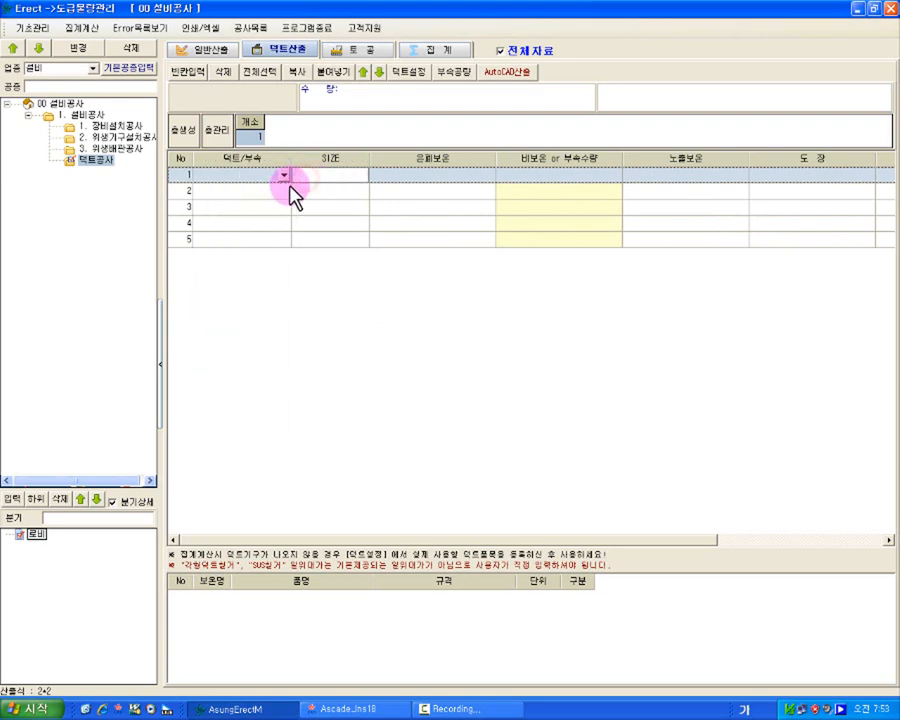
left_click(284, 176)
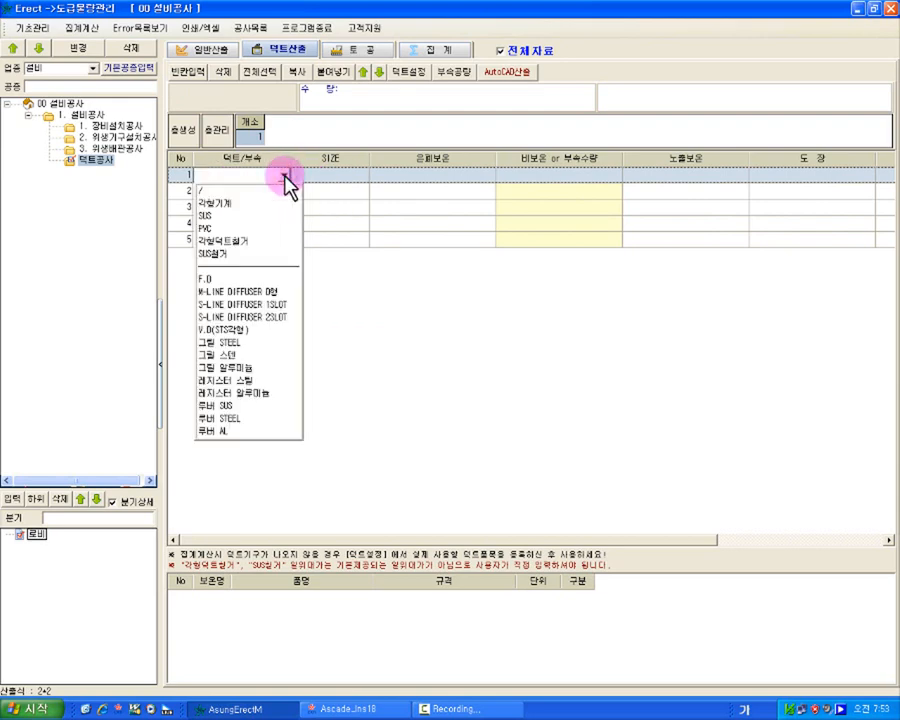
left_click(230, 204)
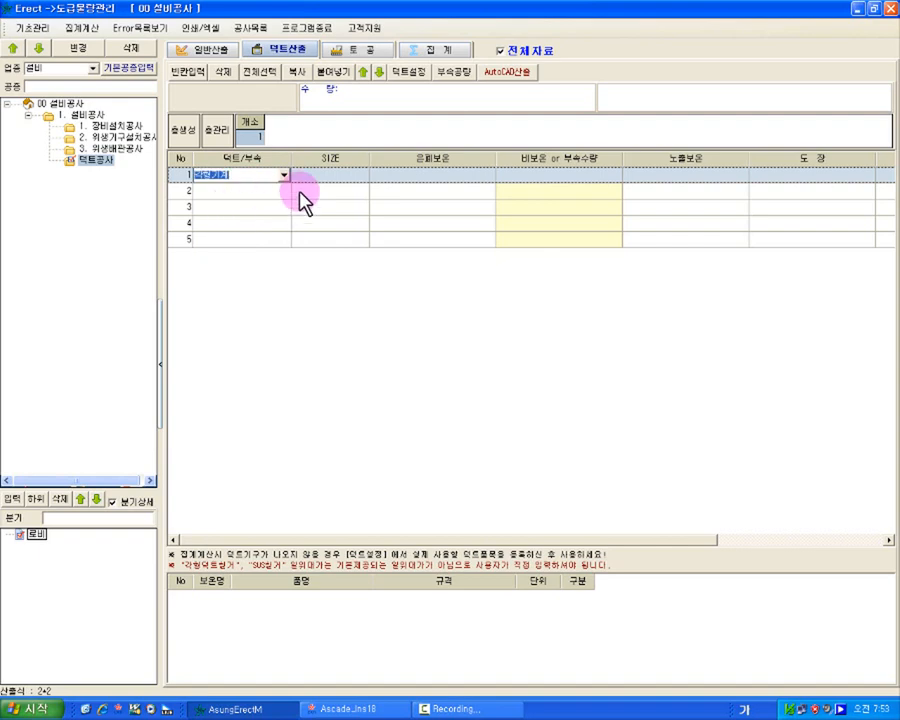
left_click(324, 176)
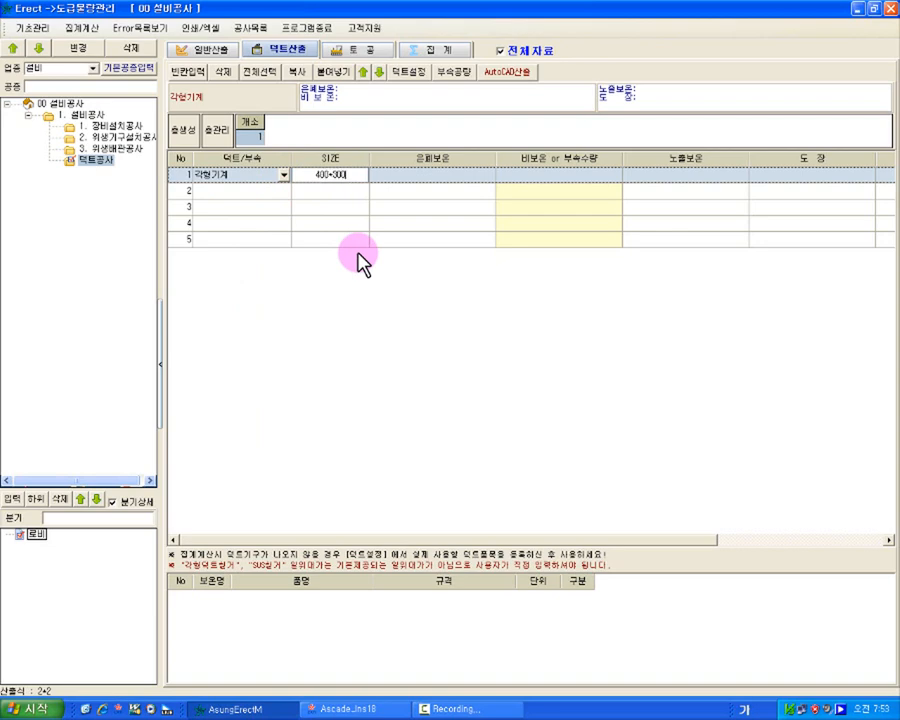
key("Return")
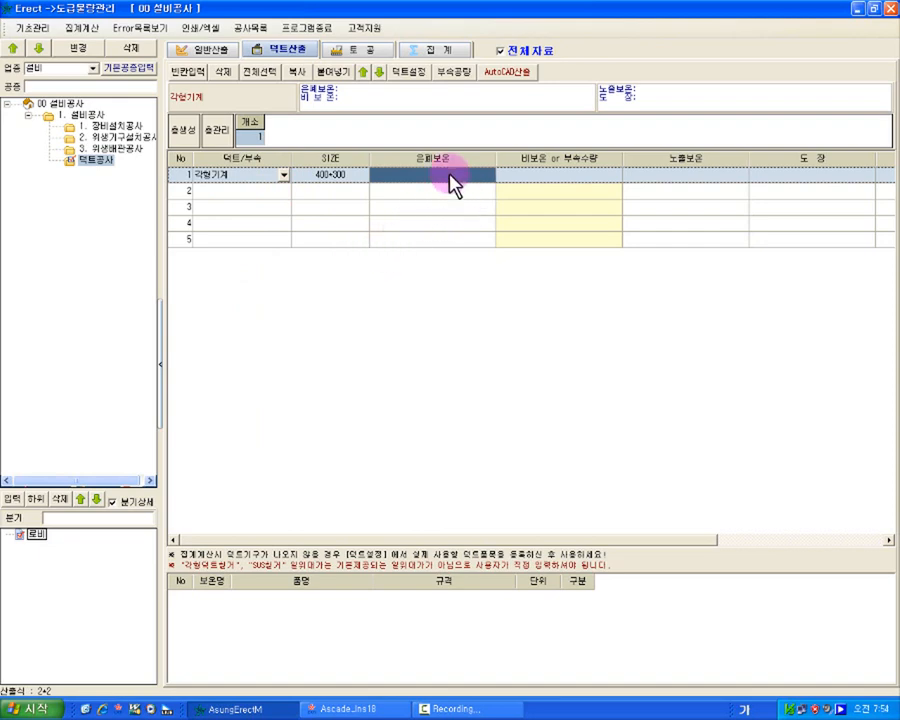
Enter 5+5+5 as the concealed insulation (은폐보온) quantity for the 각형기계 duct in row 1.
left_click(534, 175)
left_click(688, 175)
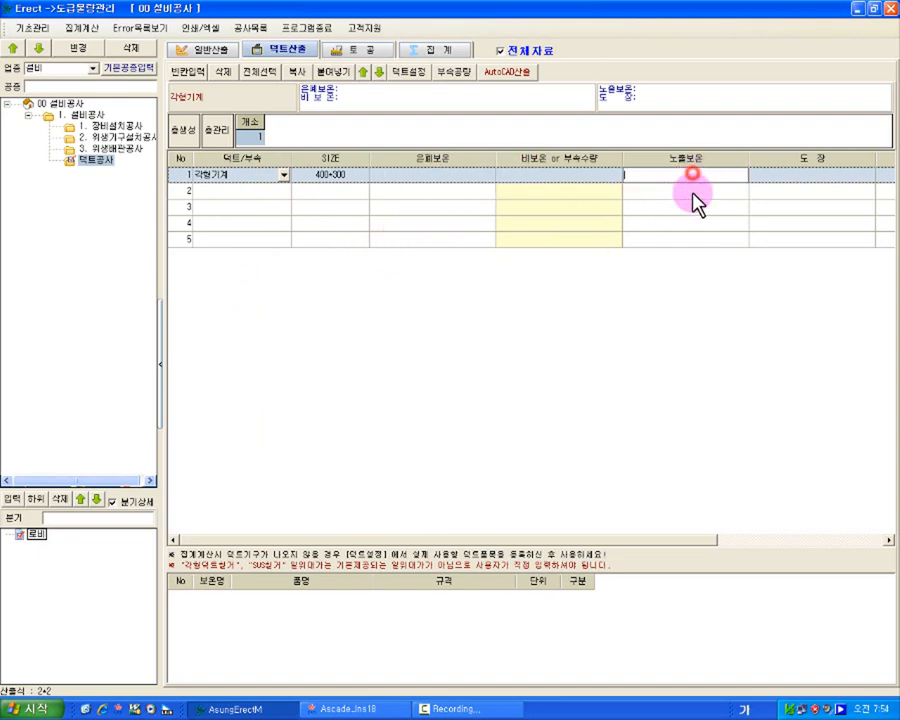
left_click(792, 176)
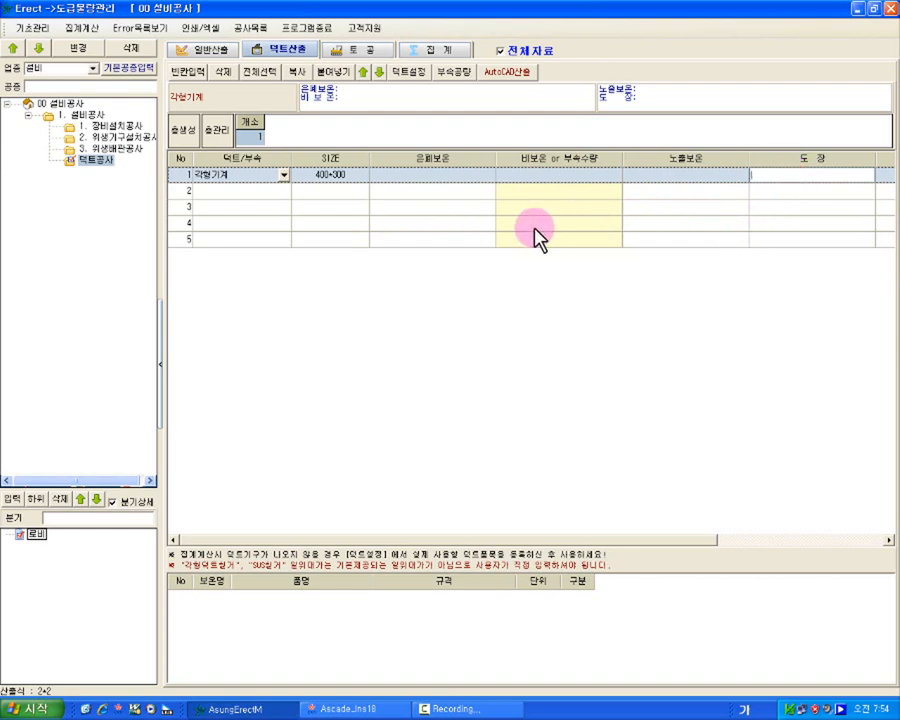
left_click(431, 178)
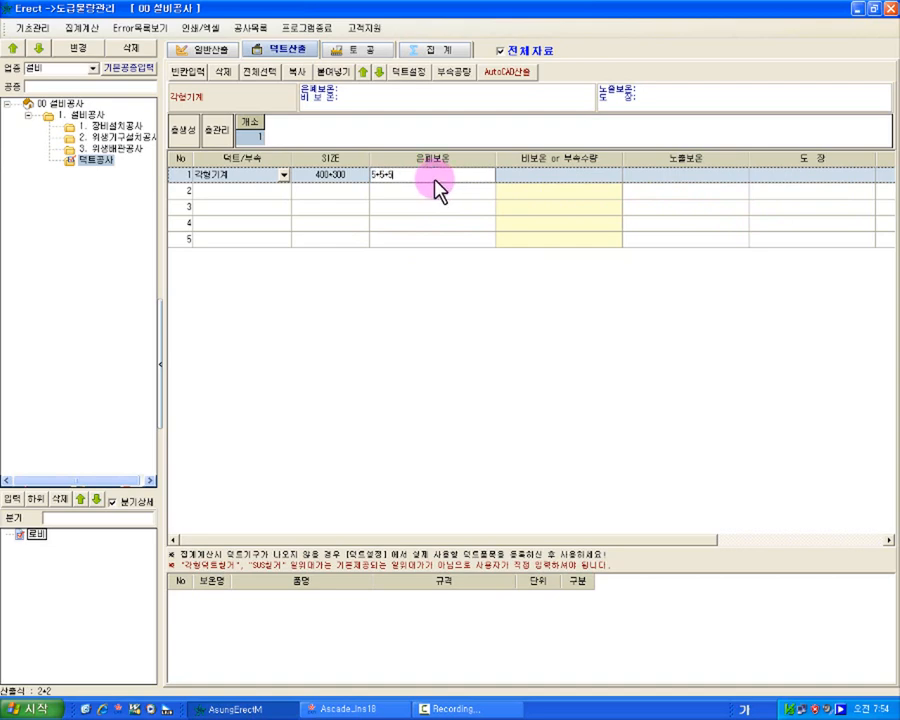
key("Return")
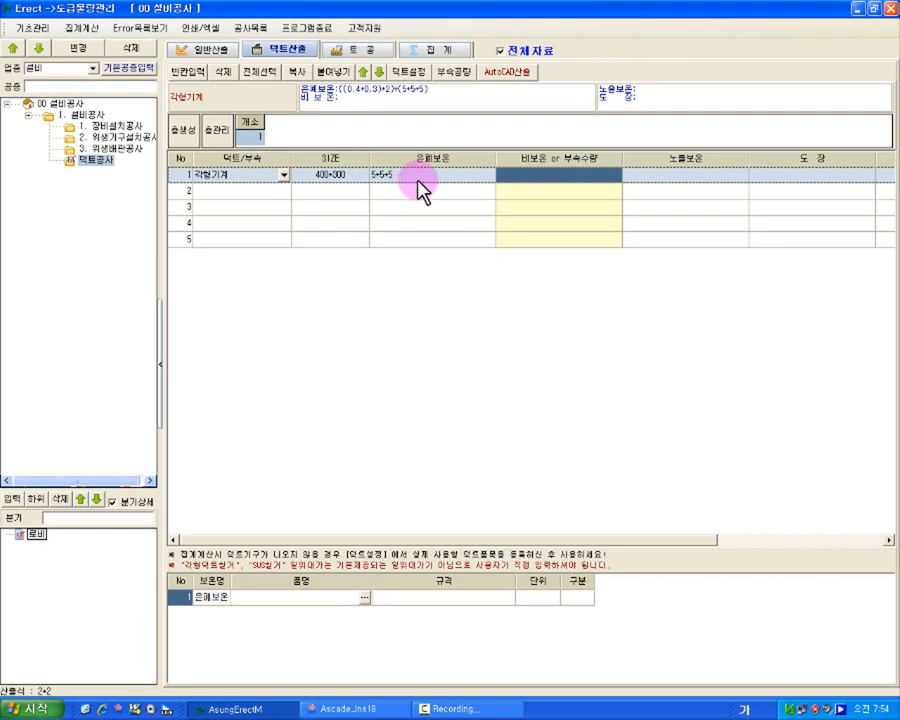
Examine row 1's concealed insulation (은폐보온) entry and the applied duct, name and long-side limit of 각형기계 in the duct settings (덕트설정).
left_click(415, 178)
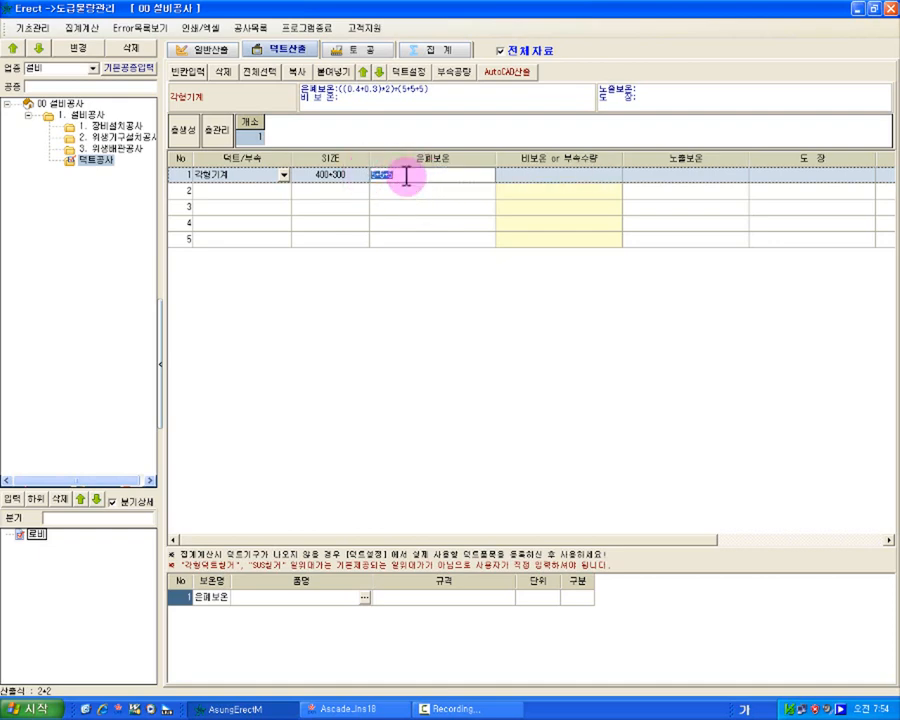
left_click(281, 612)
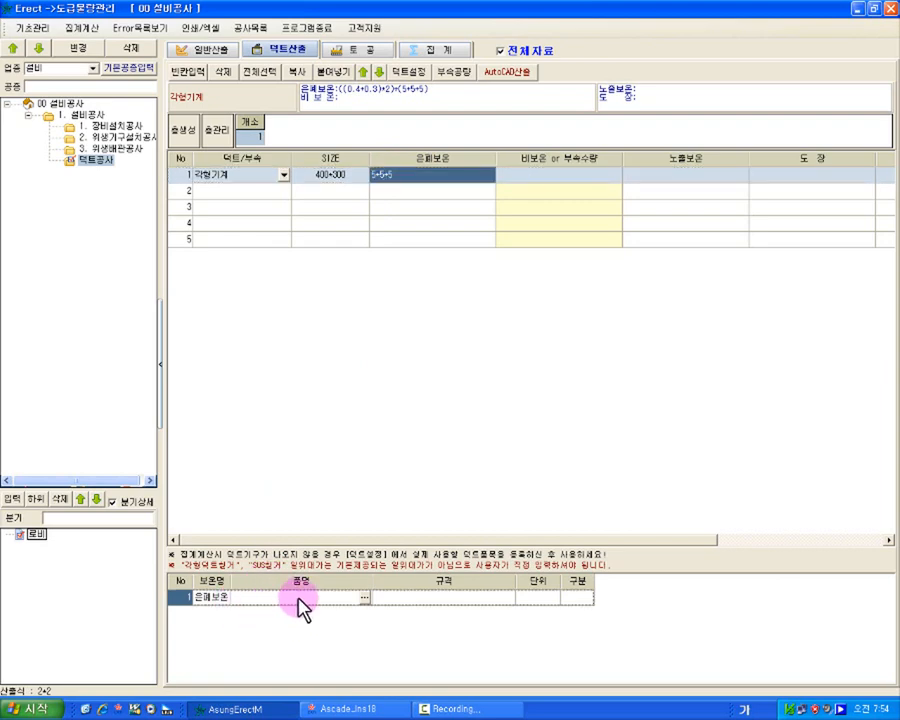
left_click(410, 599)
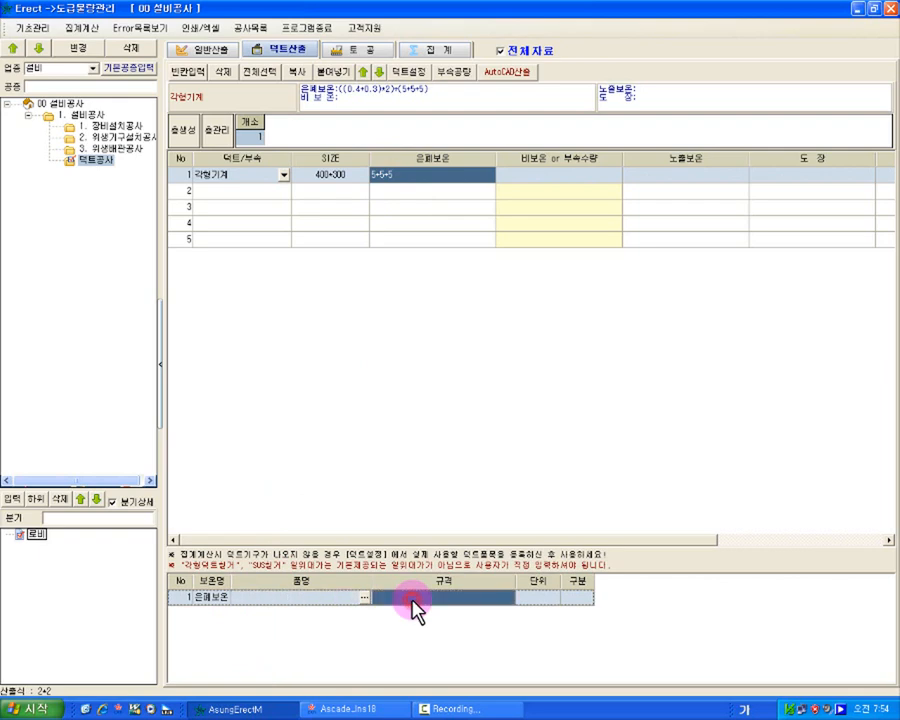
left_click(400, 178)
left_click(410, 73)
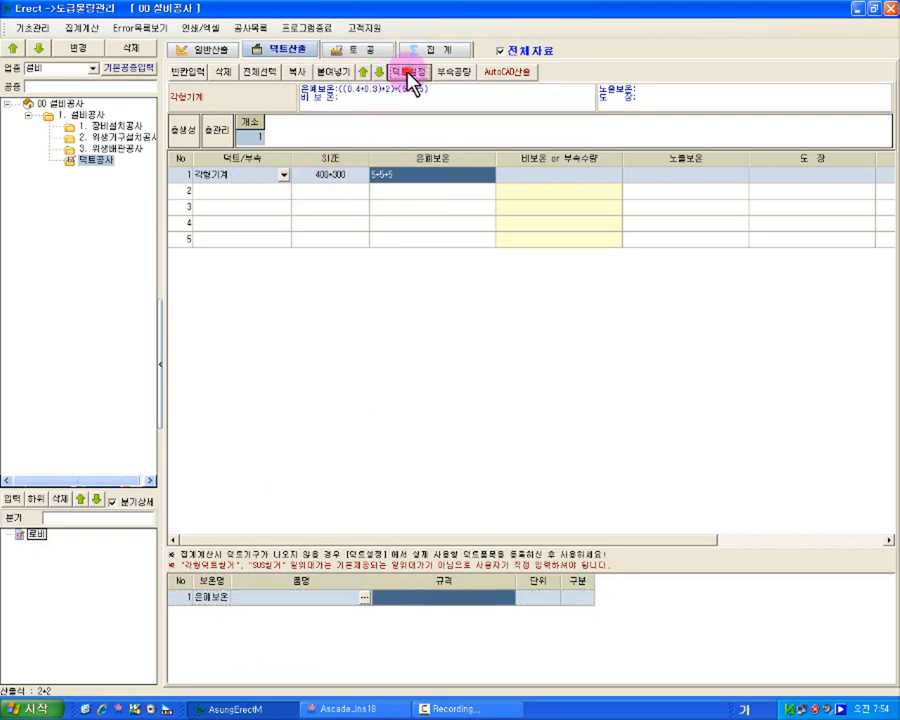
left_click(367, 163)
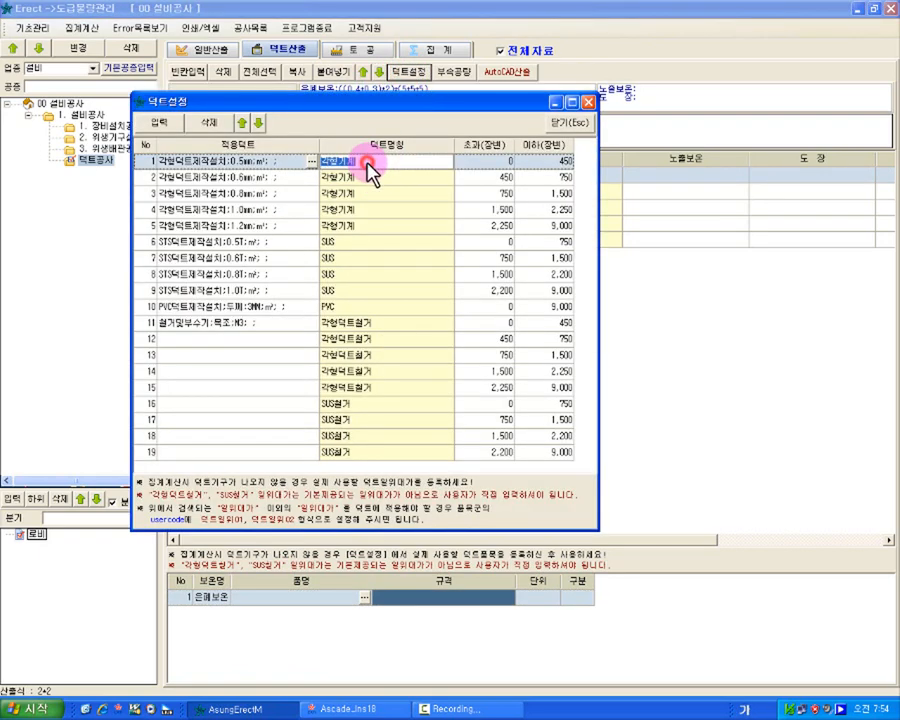
left_click(540, 161)
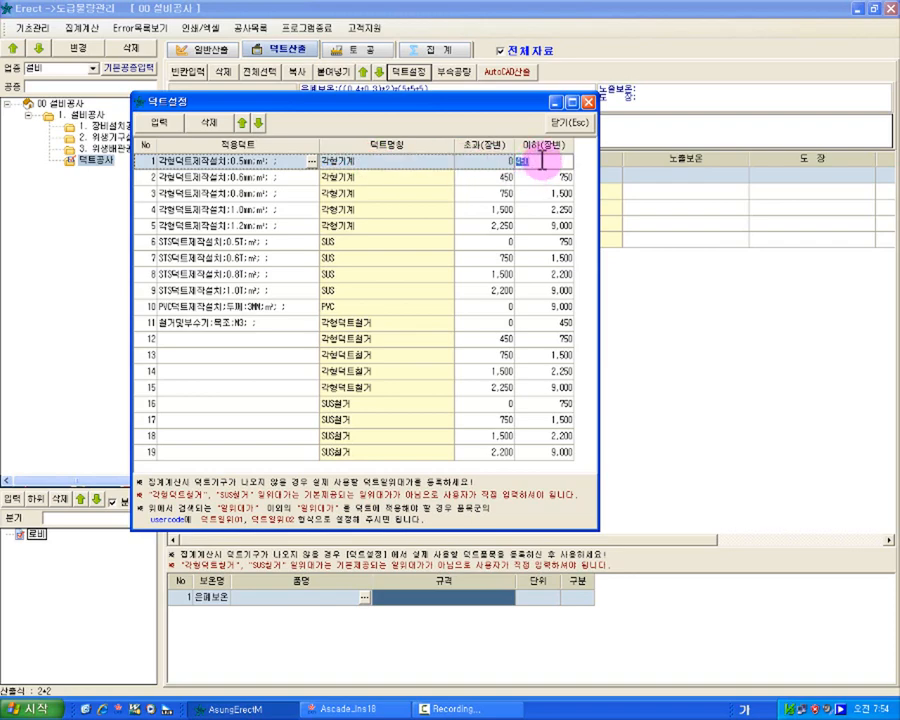
left_click(196, 163)
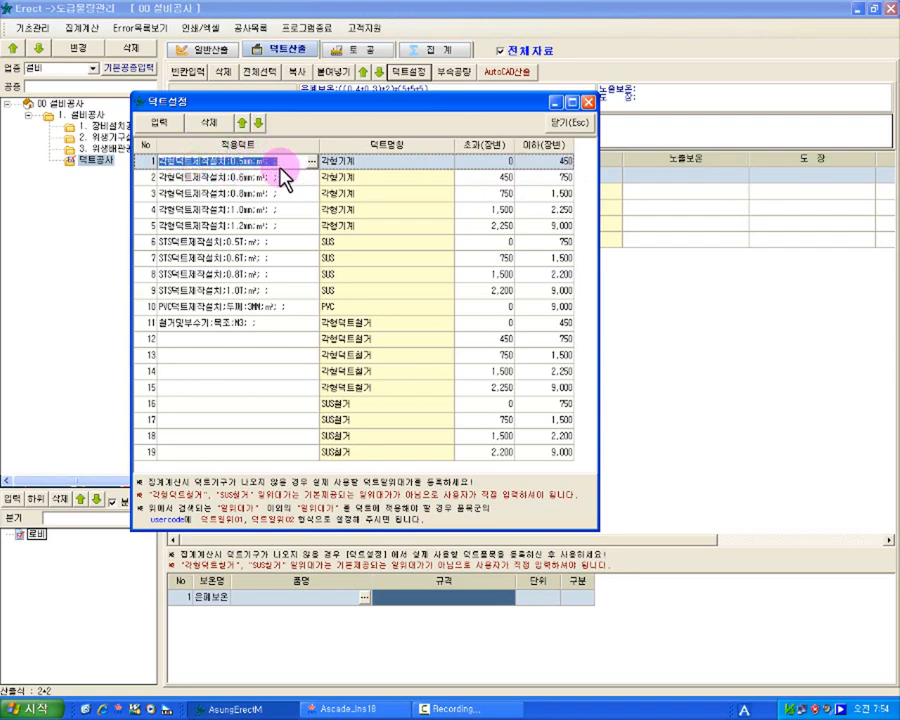
left_click(566, 120)
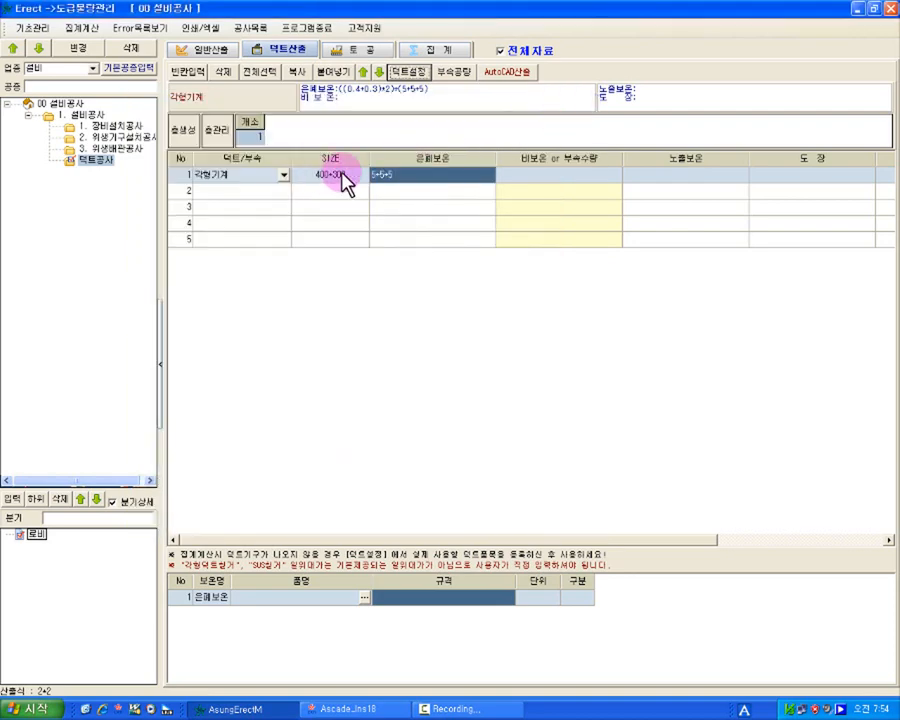
Assign 고무발포덕트보온(NBR/EPDM), 6mm, as the insulation item for the concealed insulation (은폐보온) of row 1.
left_click(380, 176)
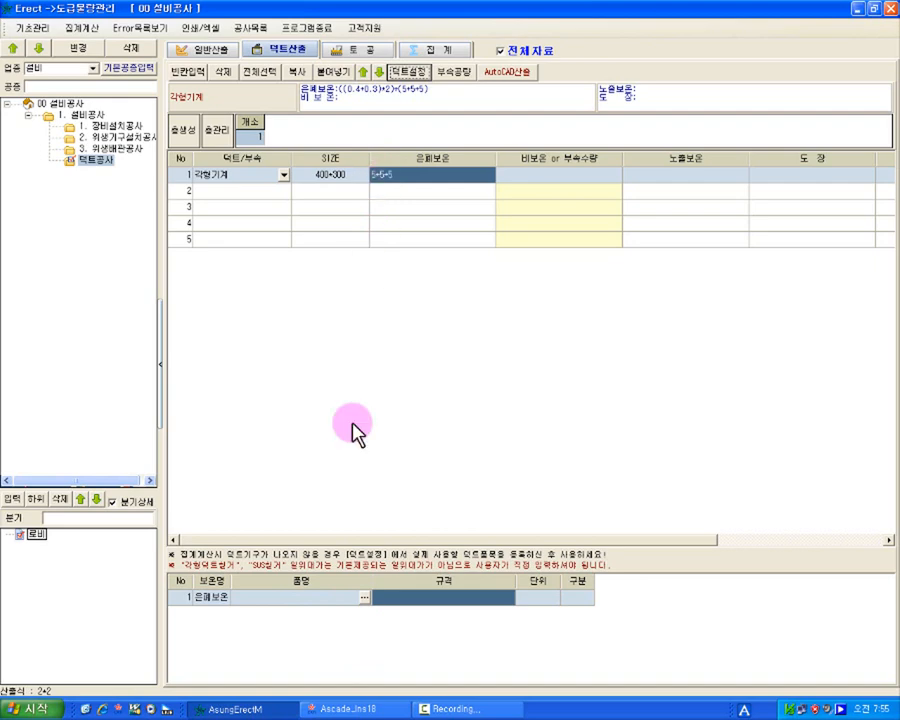
left_click(366, 600)
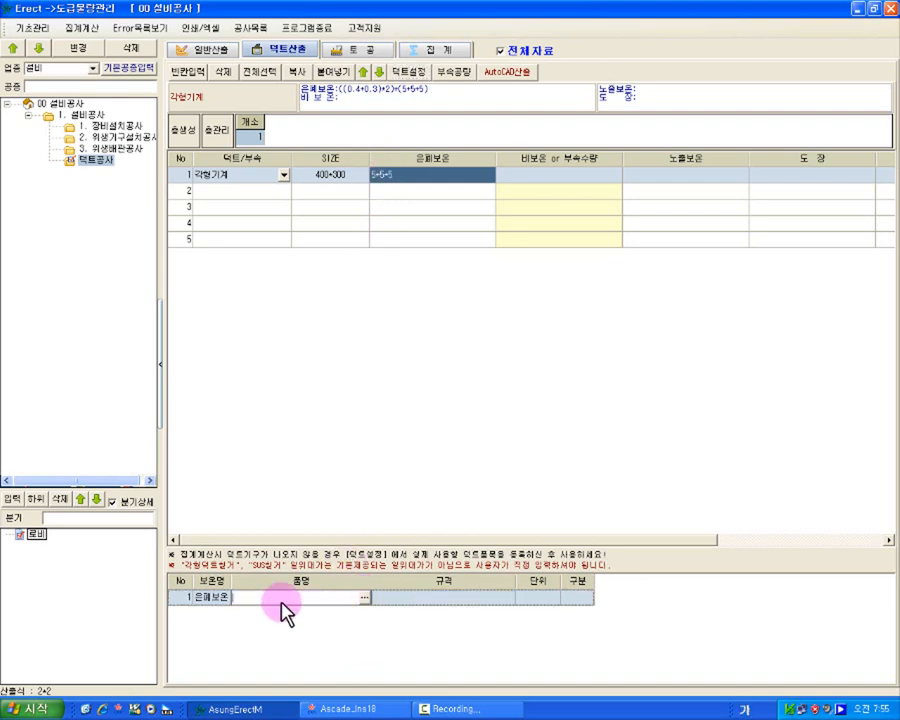
left_click(368, 598)
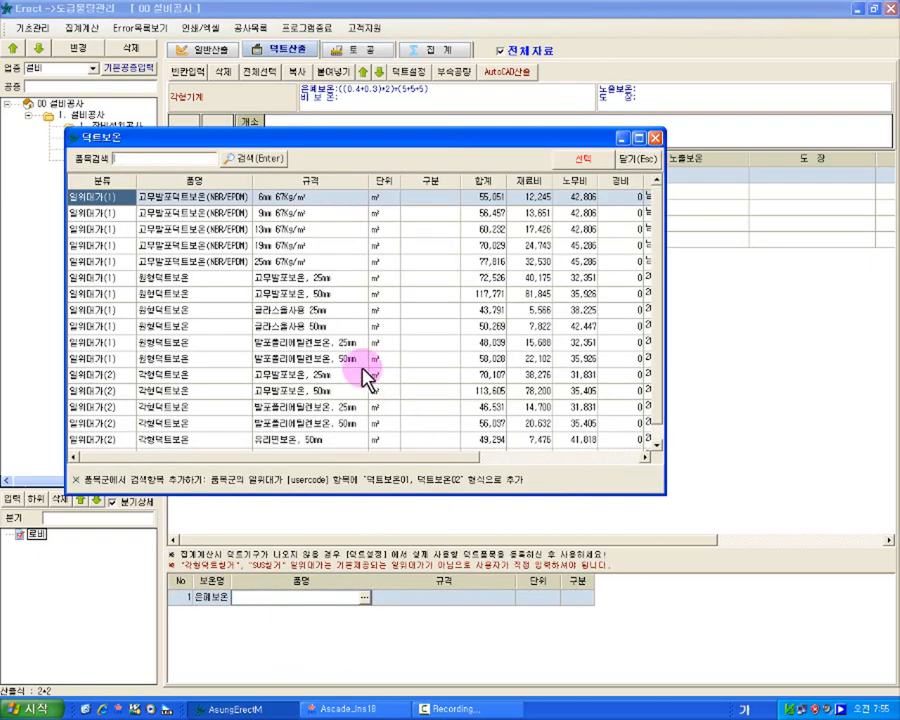
left_click(296, 198)
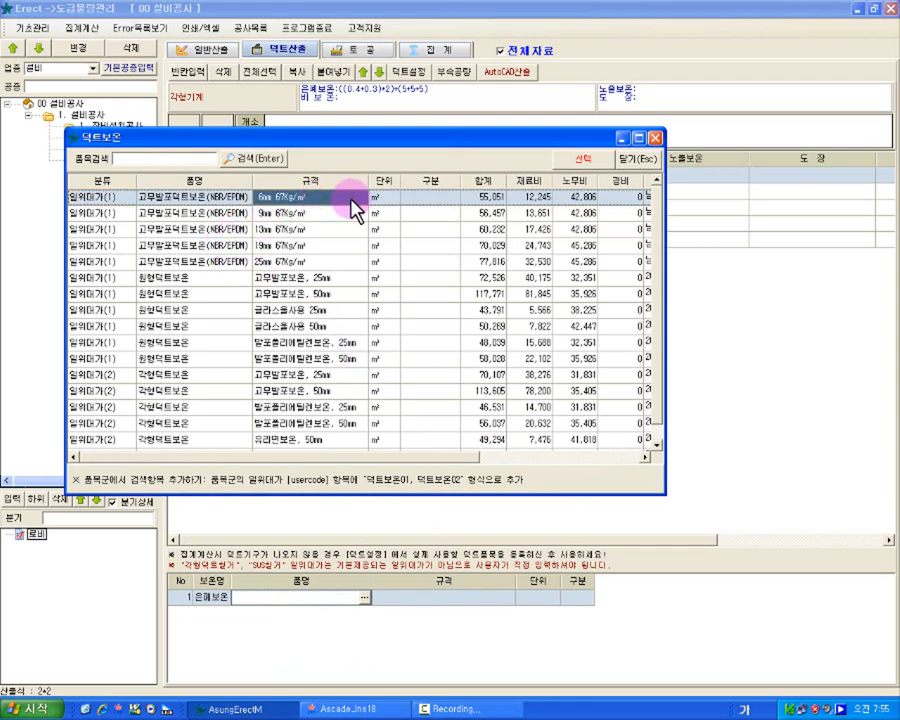
double_click(352, 203)
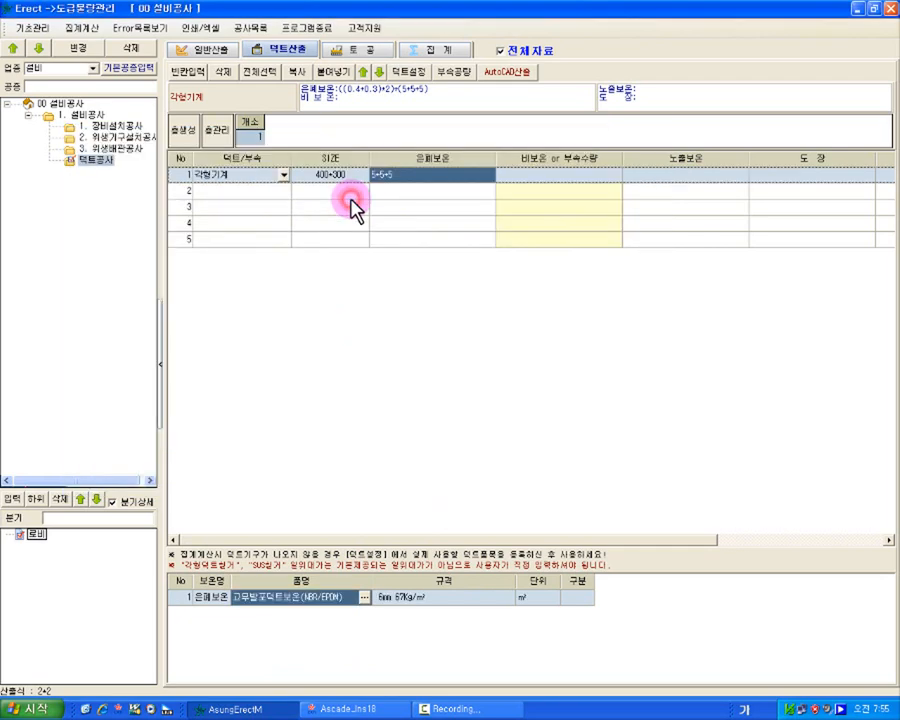
left_click(462, 605)
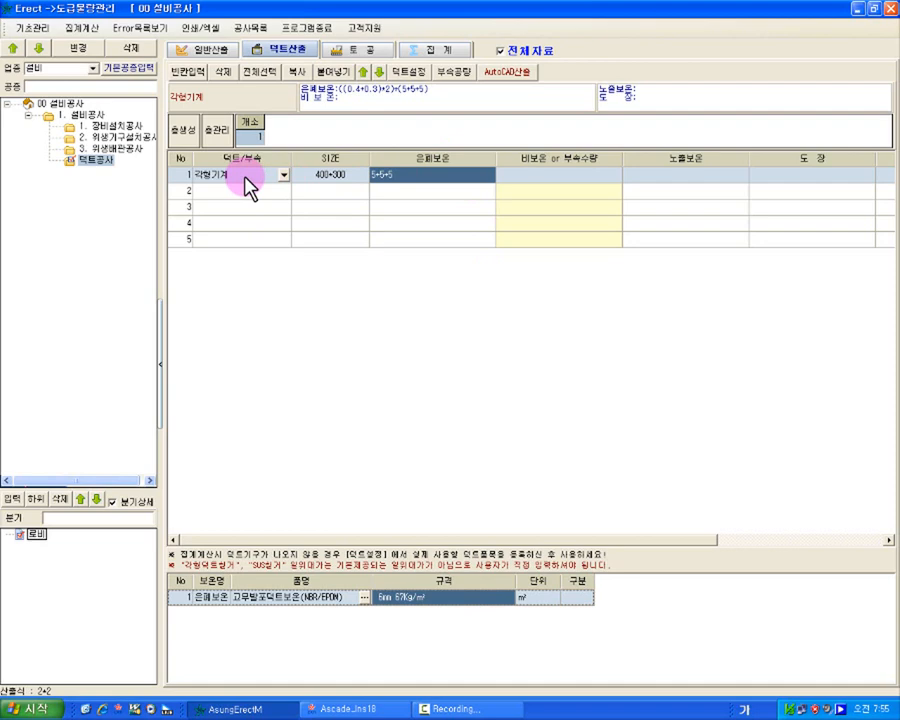
Look over the registered ducts and their long-side ranges in the duct settings (덕트설정) again.
left_click(408, 73)
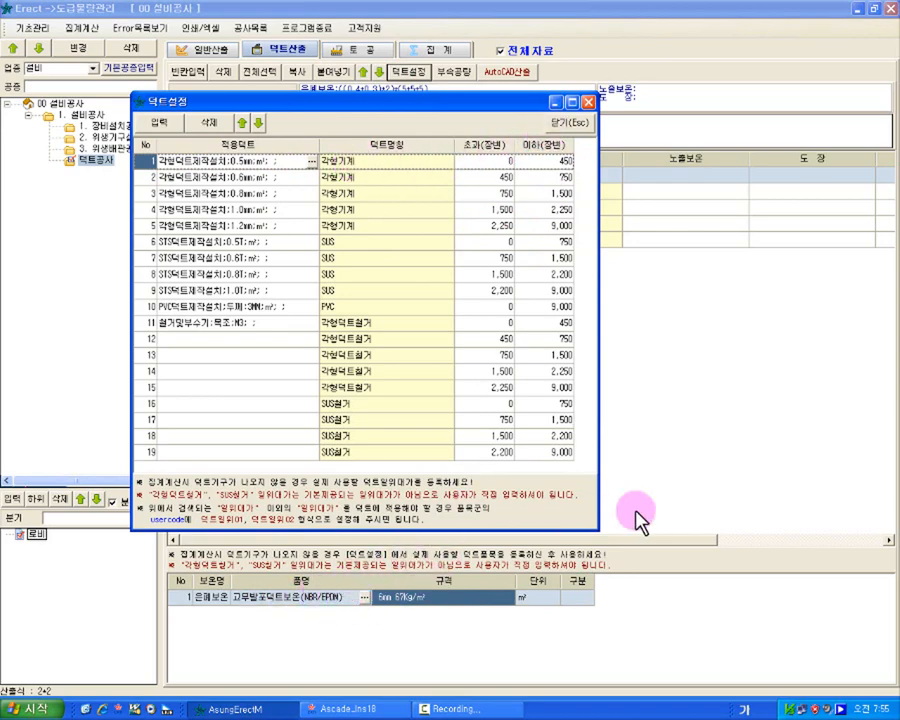
left_click(589, 101)
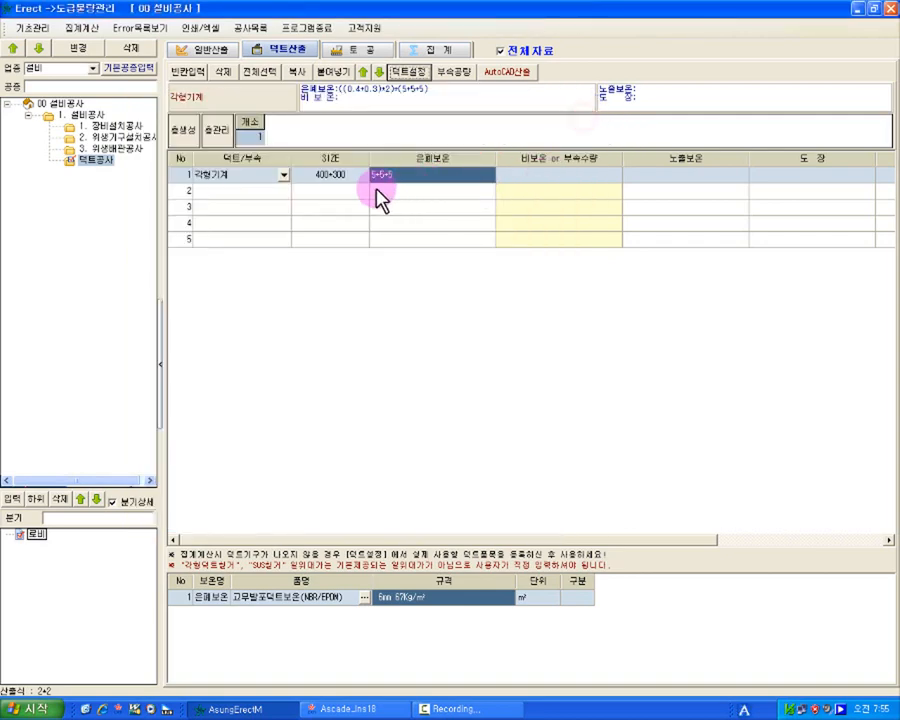
Set the duct type of row 2 to 각형기계 and its size to 500*400.
left_click(240, 190)
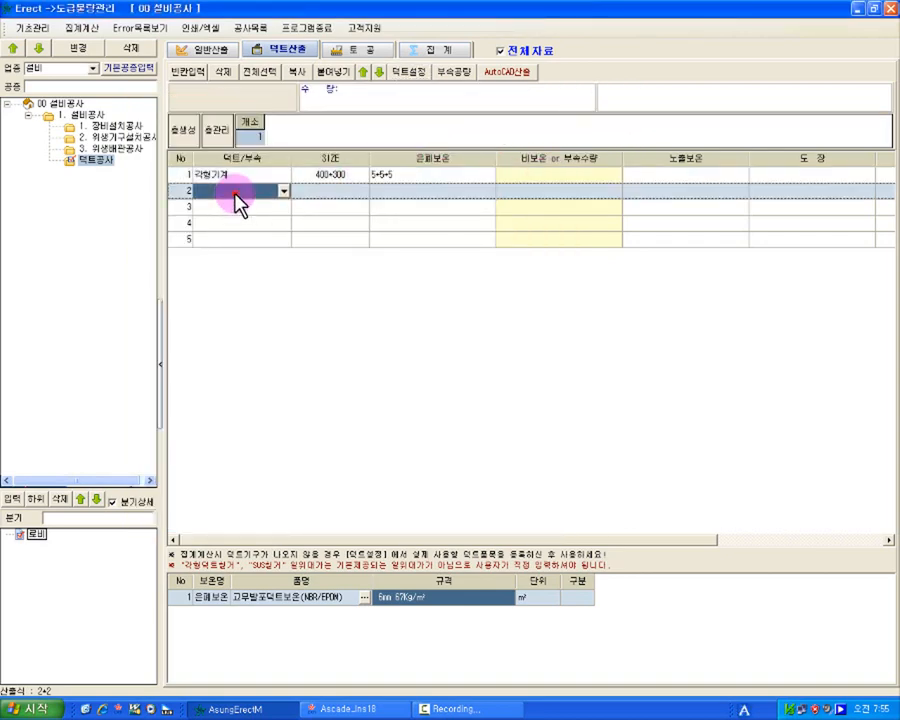
left_click(284, 190)
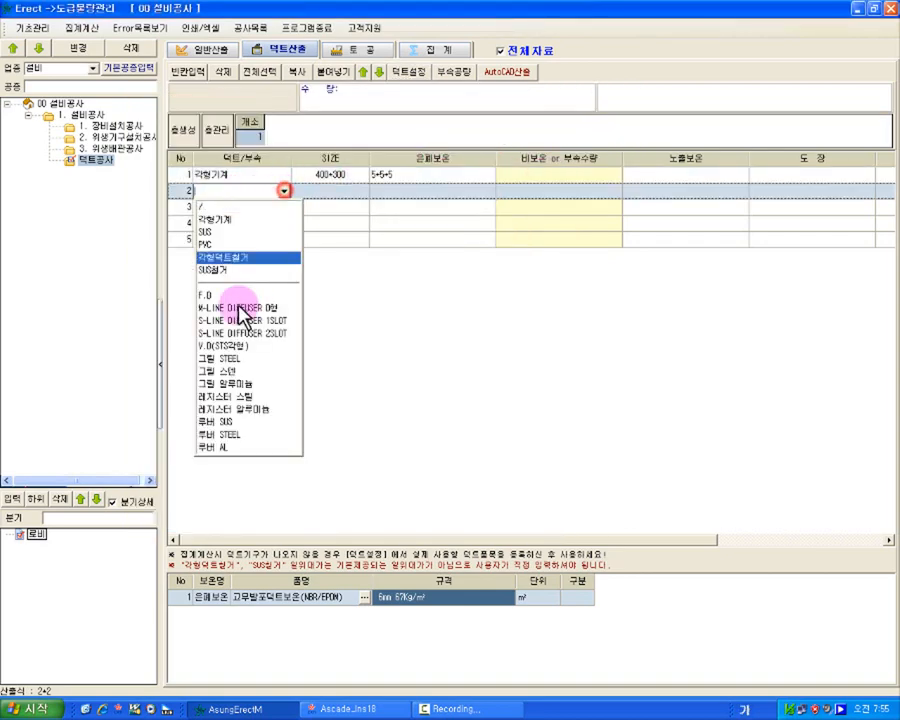
left_click(243, 220)
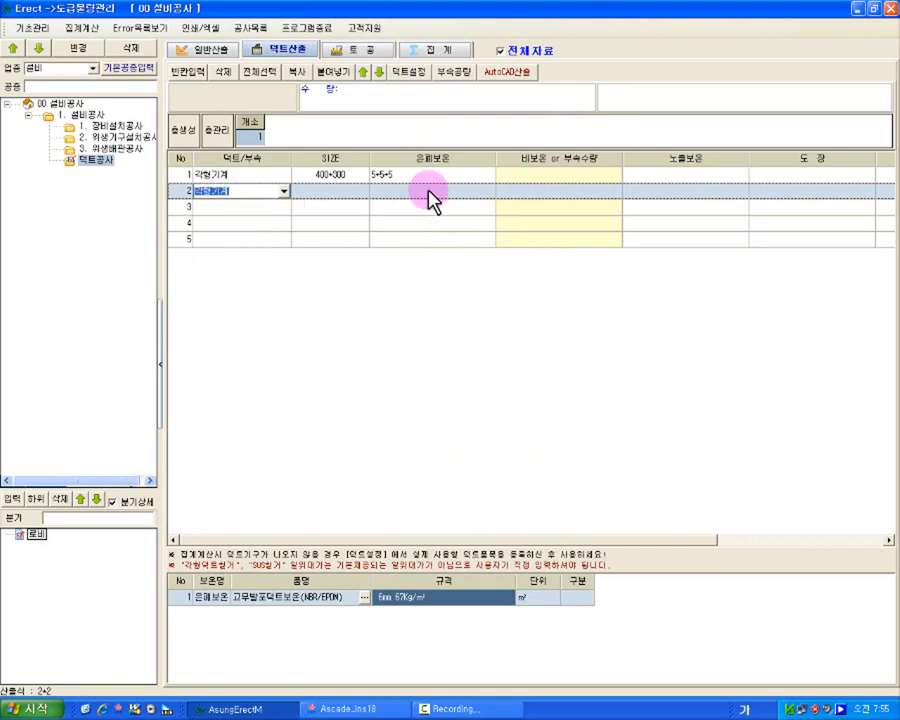
left_click(355, 190)
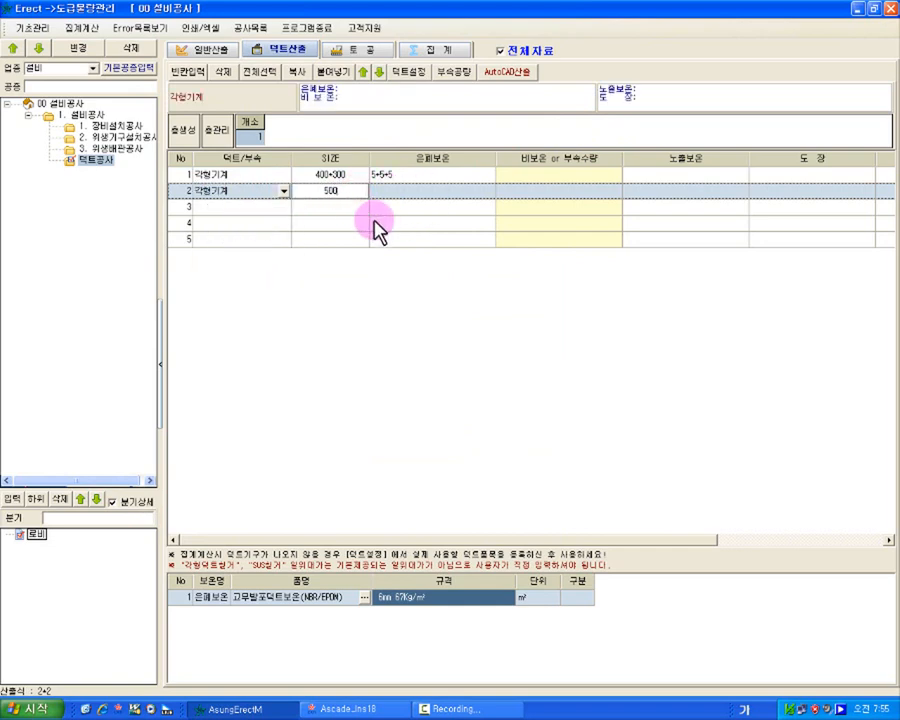
key("Return")
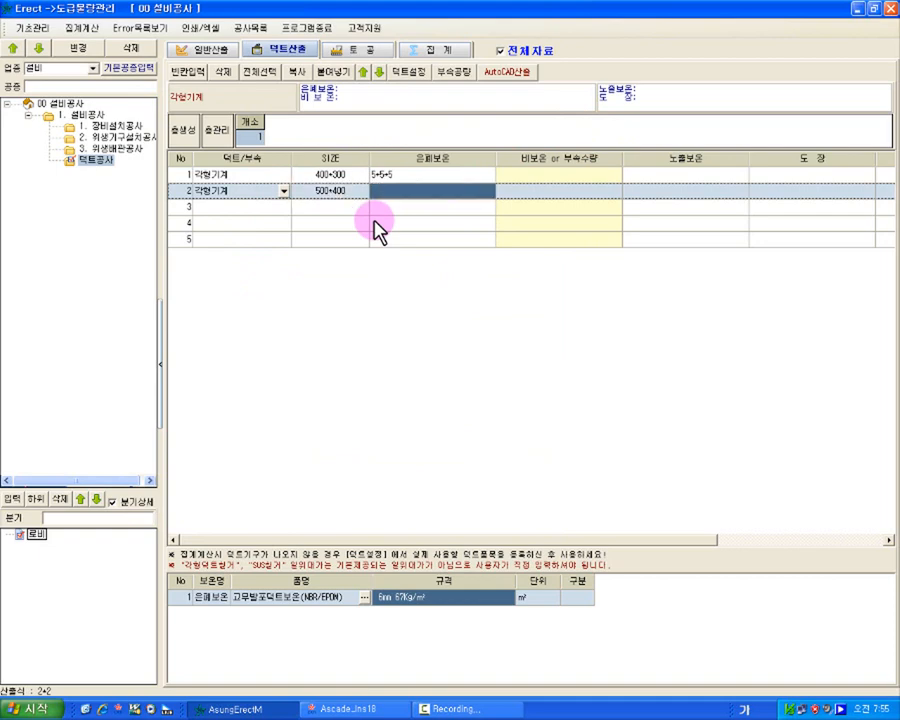
Enter 5+5+5 as the uninsulated (비보온) quantity for the 각형기계 duct in row 2.
key("Return")
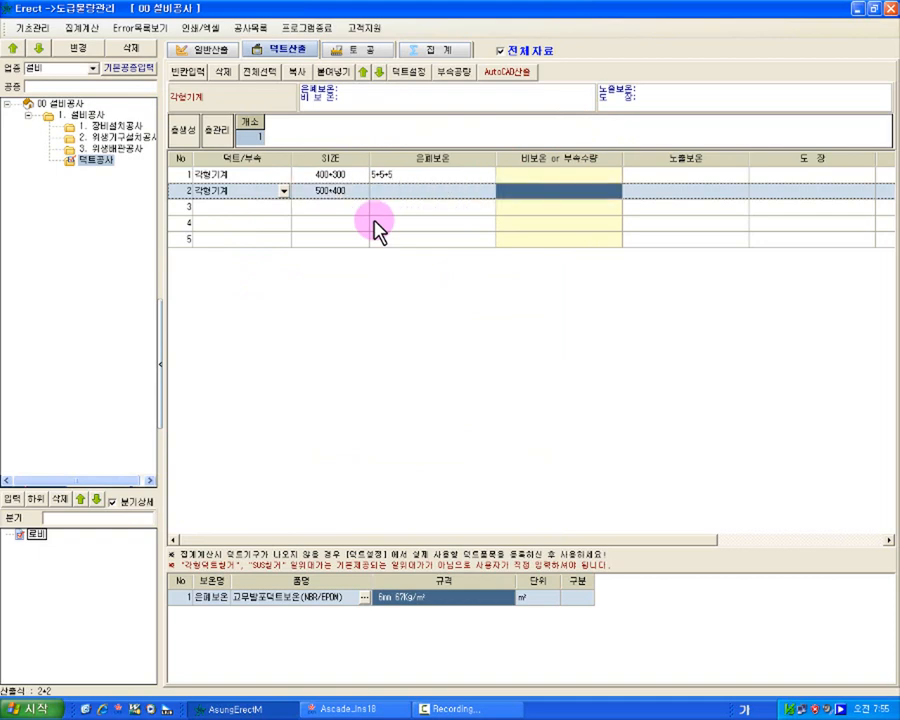
type("5+5")
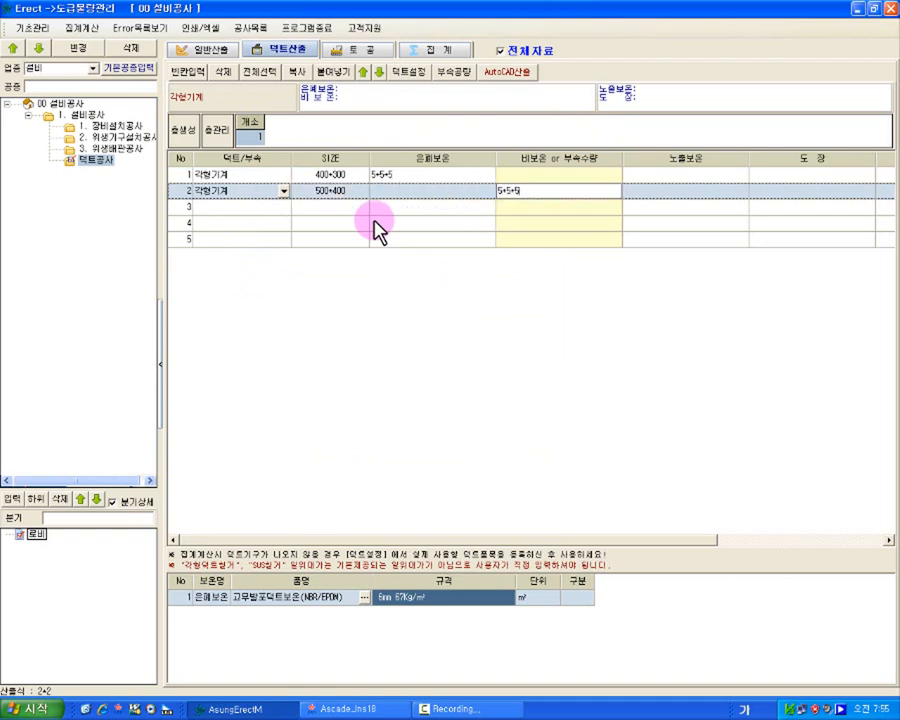
type("+5")
key("Return")
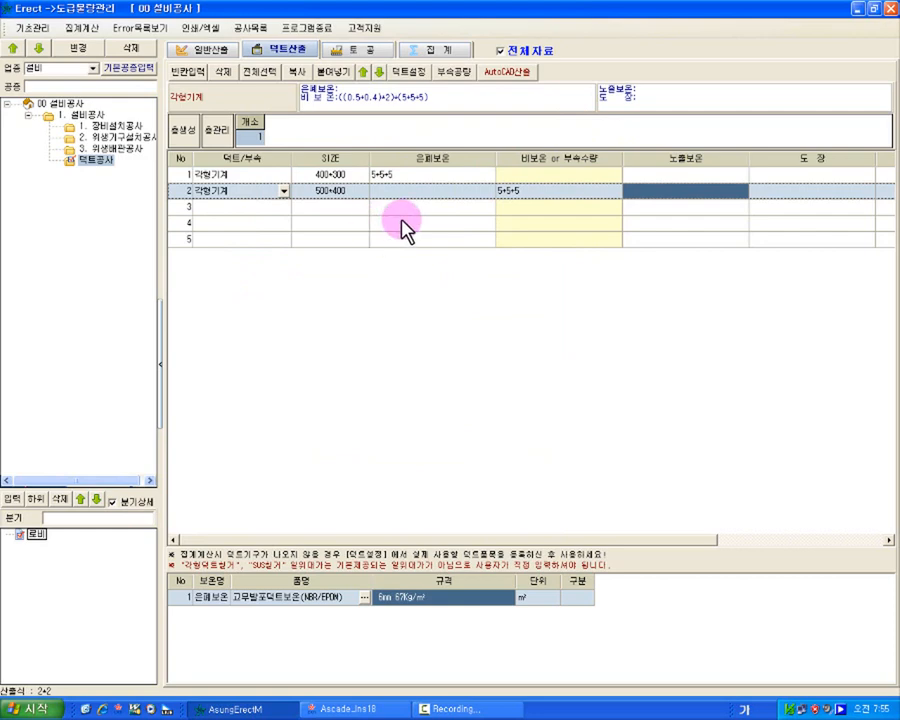
left_click(546, 191)
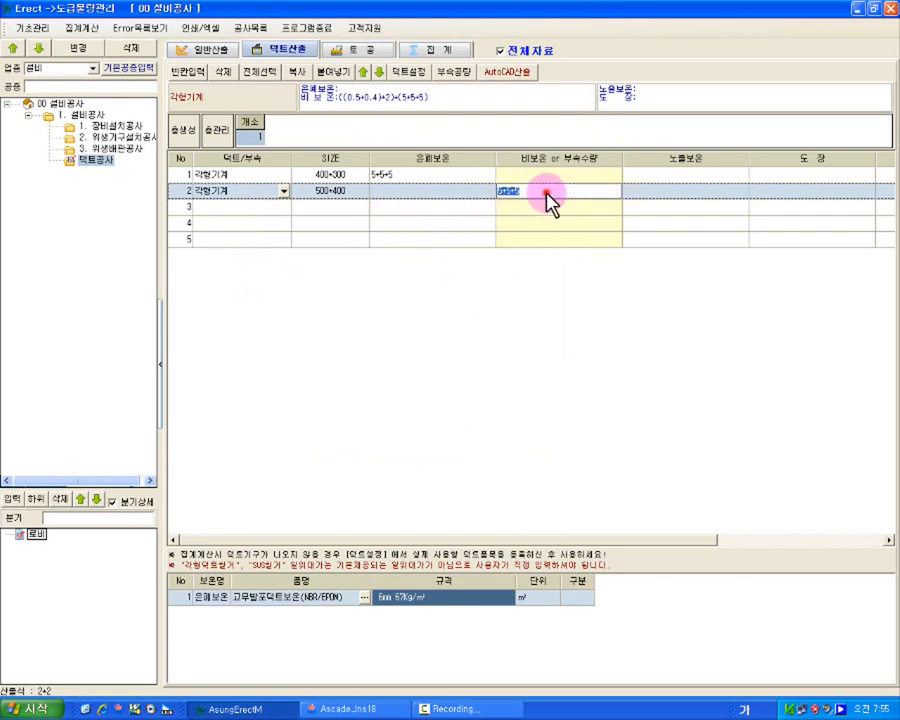
left_click(418, 176)
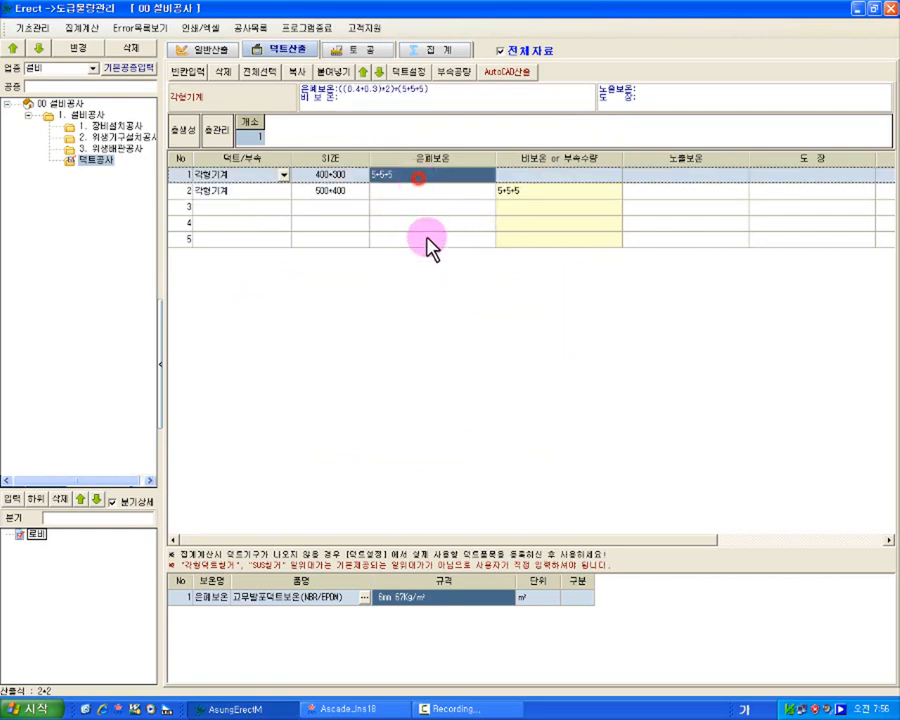
Set the duct type of row 3 to 각형기계 and its size to 200*300.
left_click(240, 207)
left_click(284, 207)
left_click(244, 236)
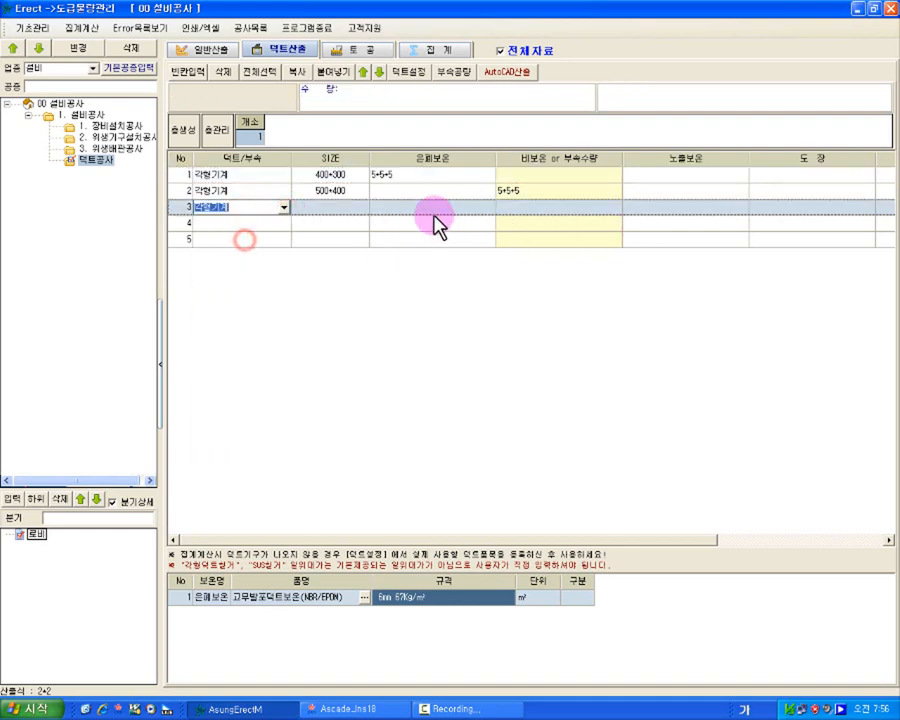
left_click(333, 222)
left_click(352, 208)
type("200*300")
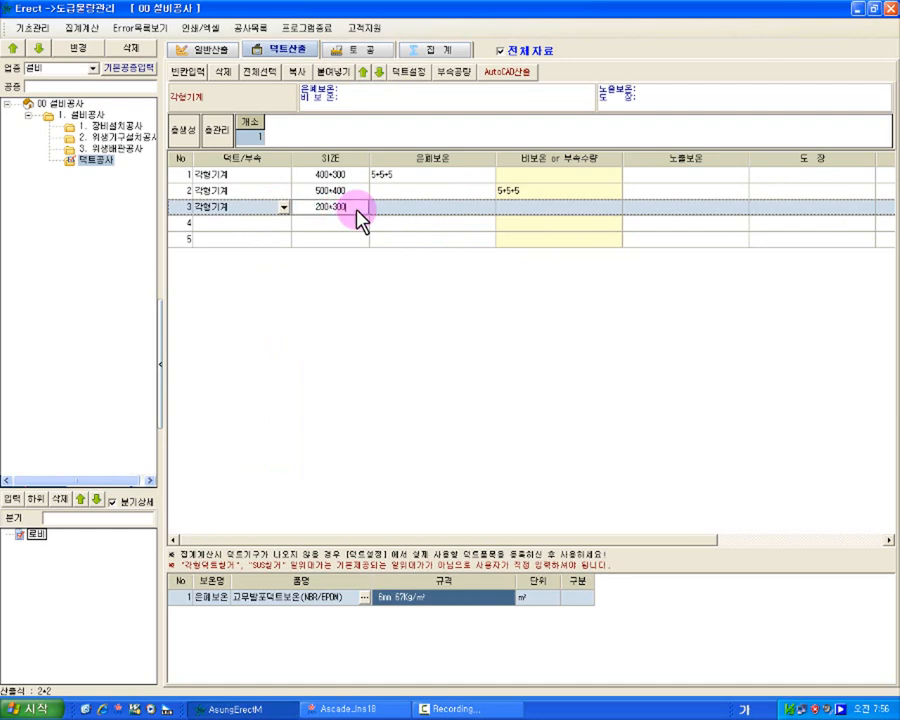
key("Return")
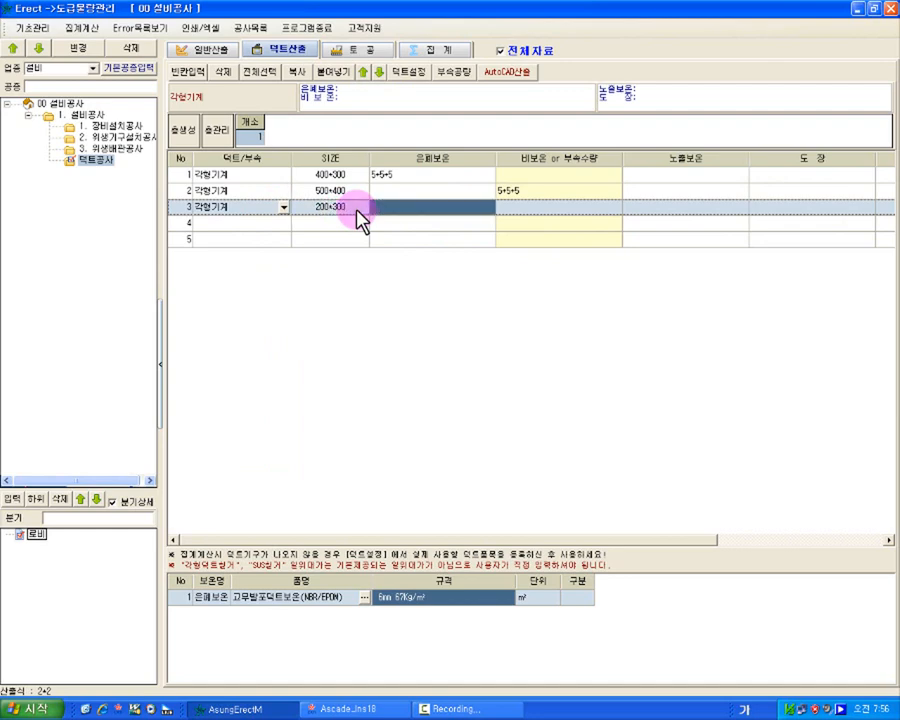
Enter 5+5+5 as the exposed insulation (노출보온) quantity for the 각형기계 duct in row 3.
left_click(709, 208)
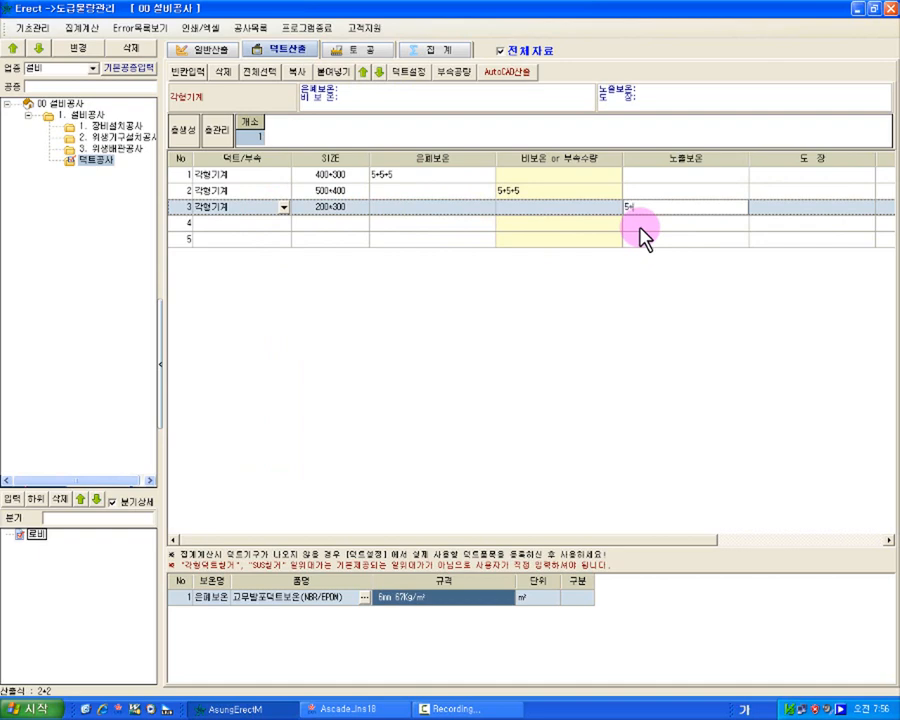
type("5+5+5")
key("Return")
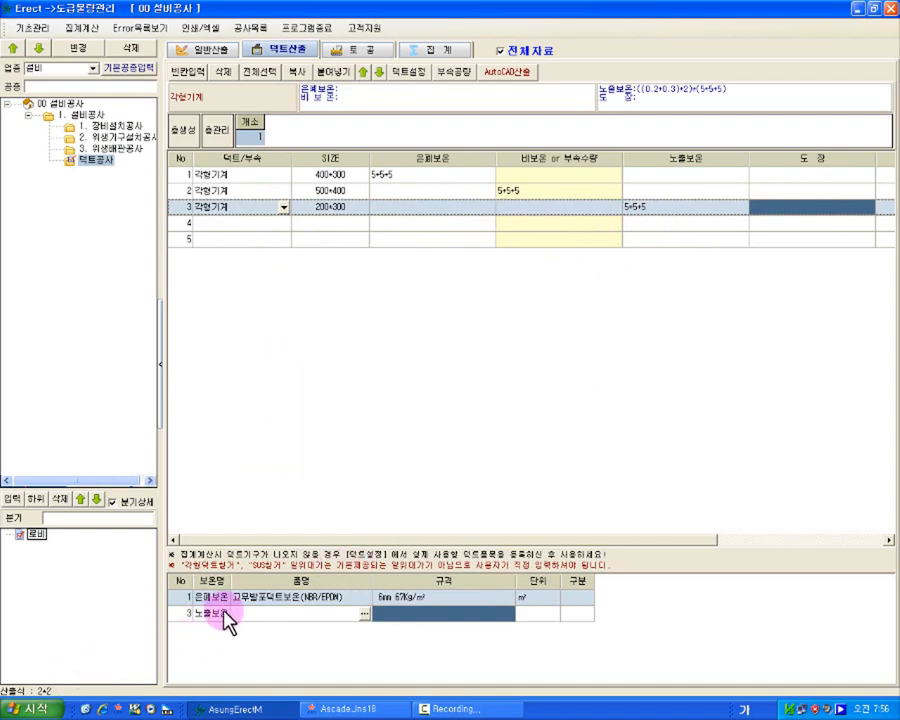
Assign 각형덕트보온 with the specification 고무발포보온, 25mm as the exposed insulation (노출보온) item of row 3.
left_click(364, 614)
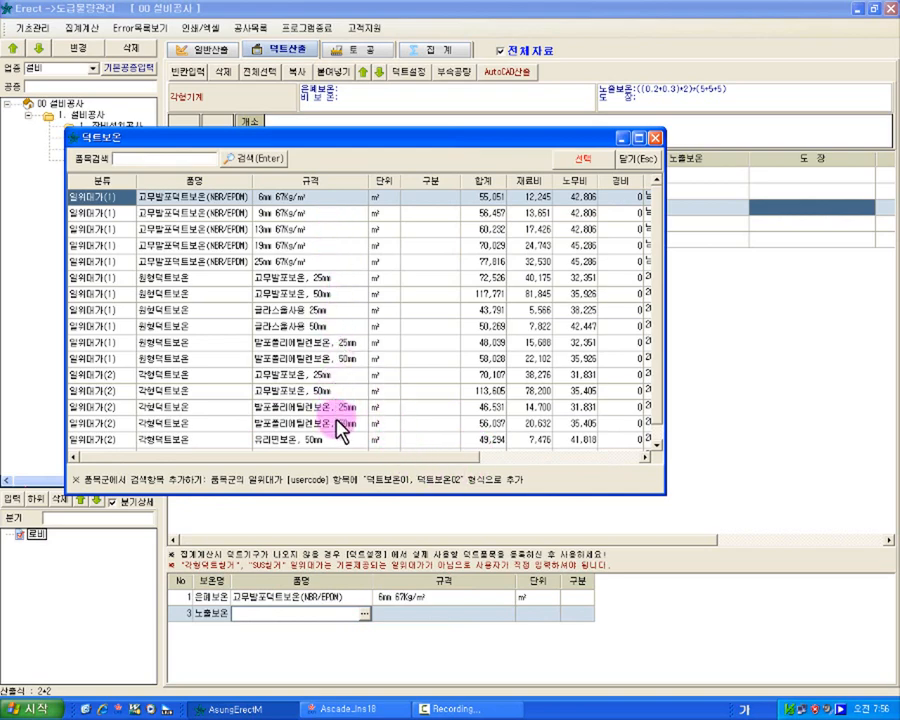
left_click(346, 377)
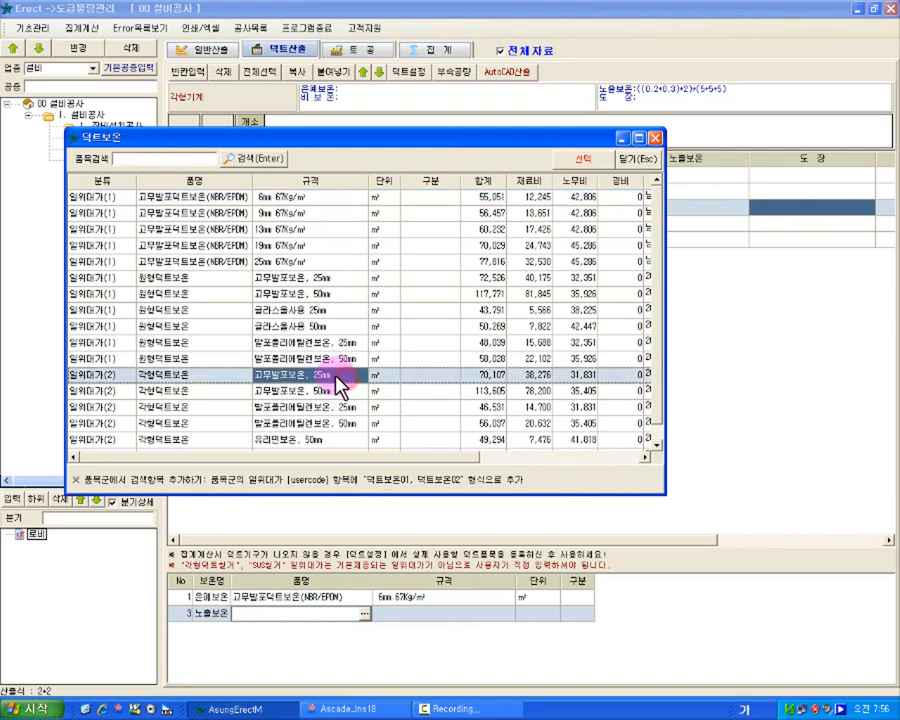
double_click(338, 378)
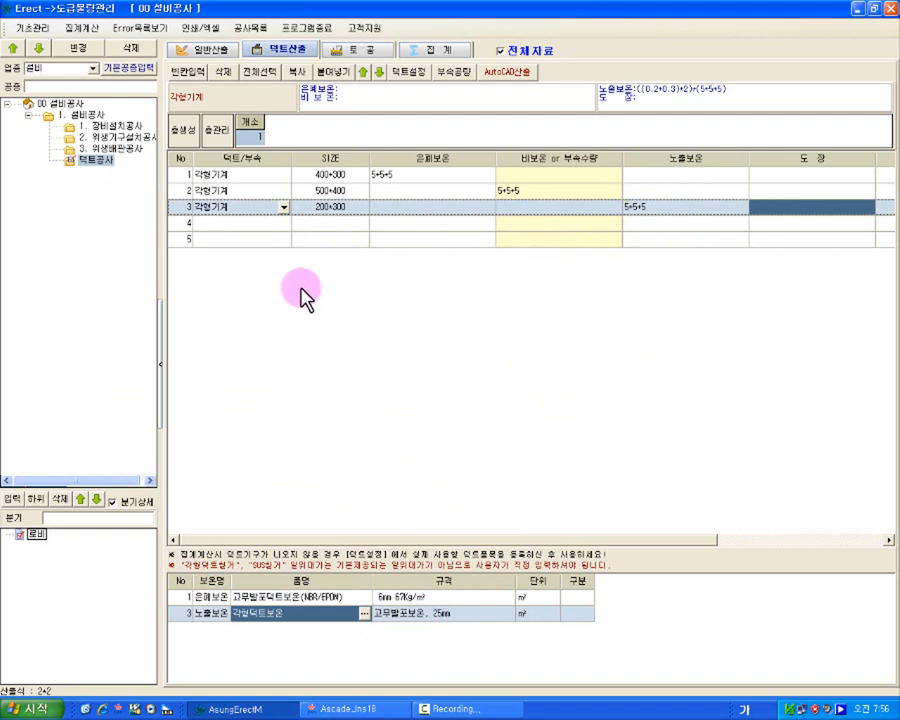
Set the duct type of row 4 to 각형기계 and its size to 400*250.
left_click(287, 222)
left_click(284, 222)
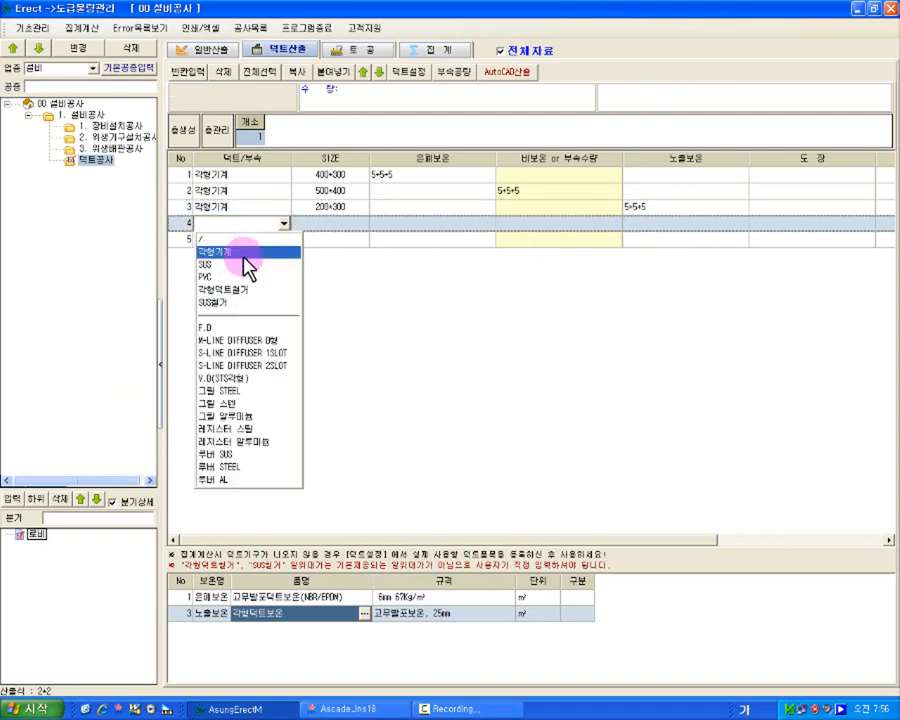
left_click(241, 252)
left_click(341, 221)
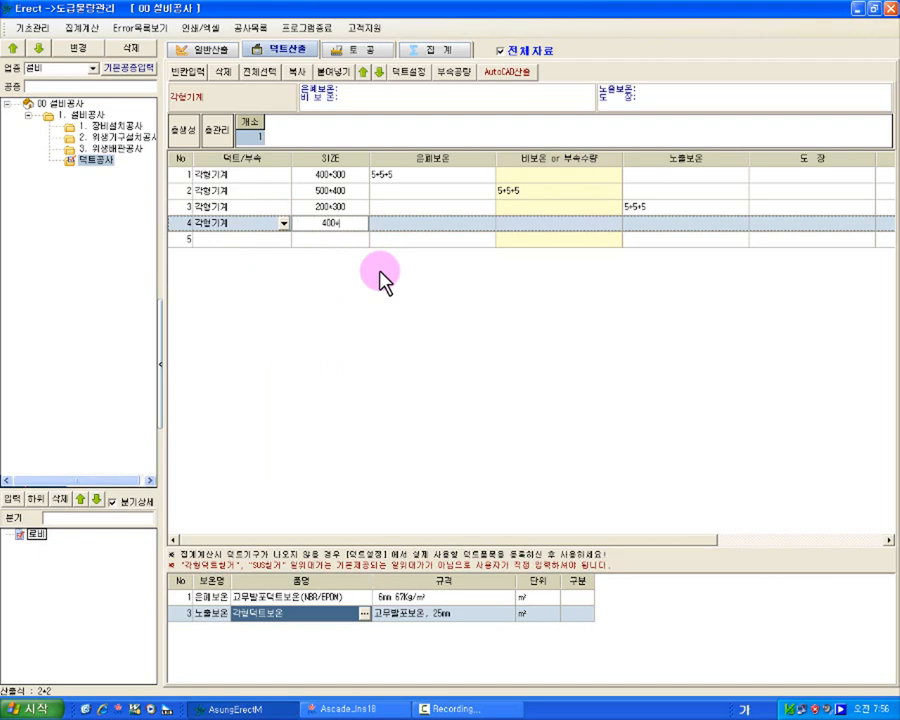
type("400*250")
key("Return")
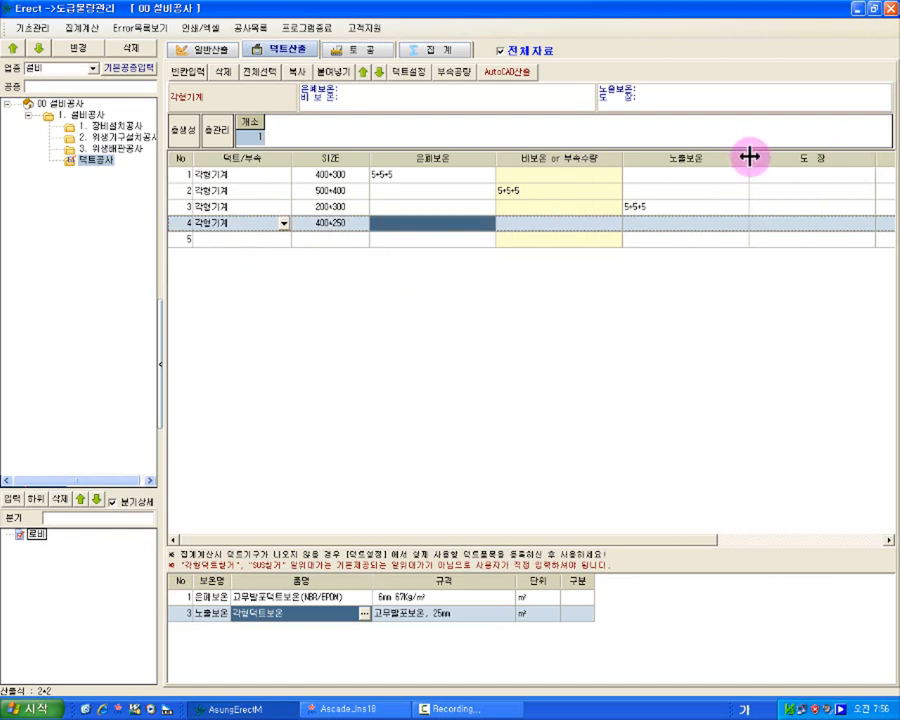
Narrow the 노출보온, 비보온 and 은폐보온 columns and enter 5+5+5 as the painting (도장) quantity of row 4.
left_click_drag(748, 157, 705, 156)
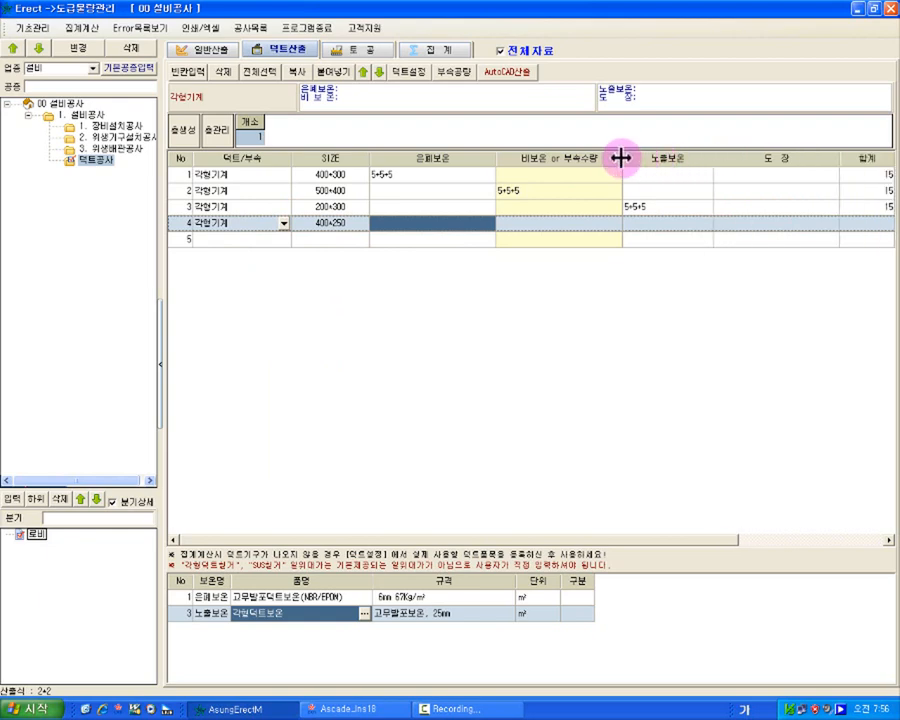
left_click_drag(621, 157, 574, 154)
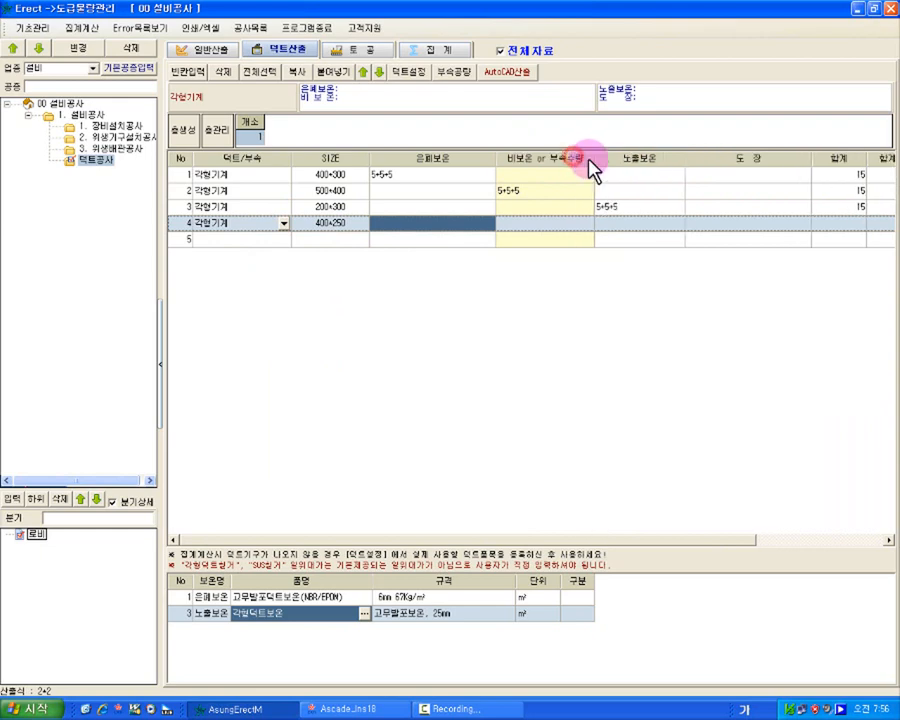
left_click_drag(496, 158, 448, 160)
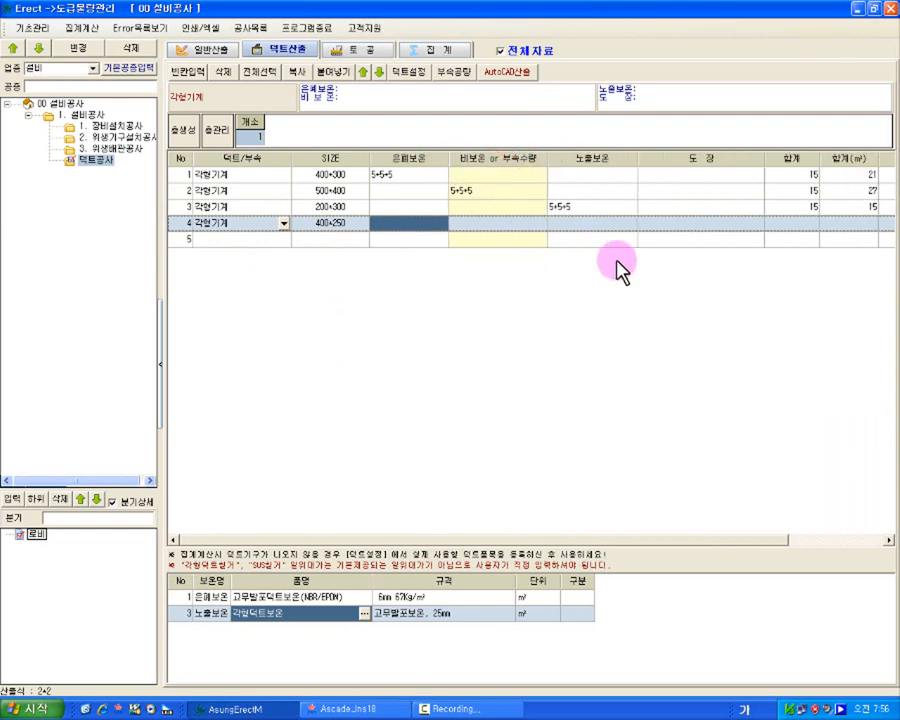
left_click(690, 220)
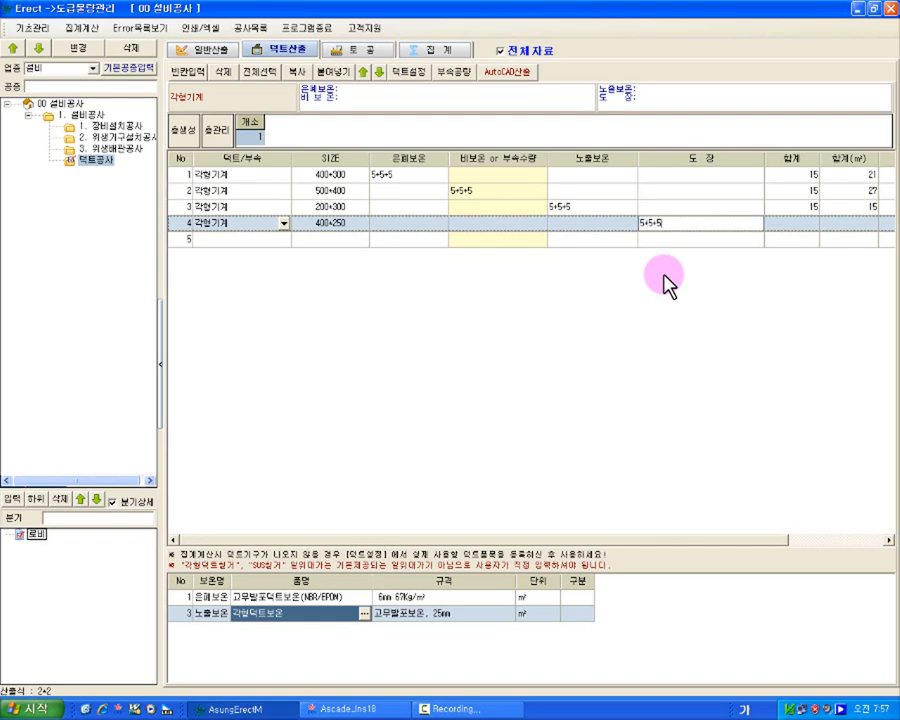
key("Return")
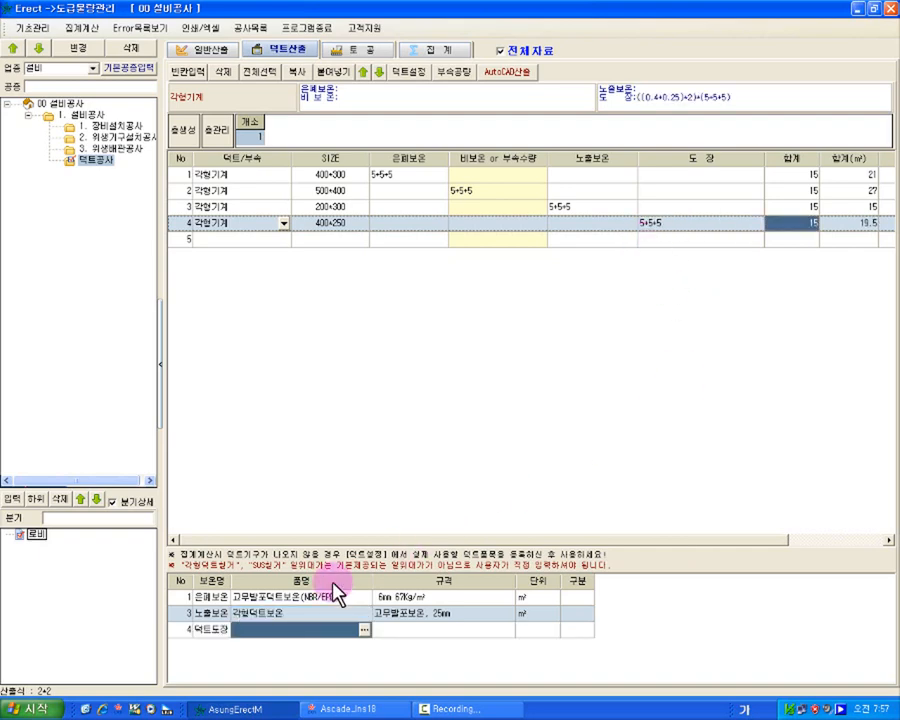
Assign 조합페인트(붓칠) with the specification 철재면 2회 2급 as the duct painting (덕트도장) item of row 4.
left_click(365, 629)
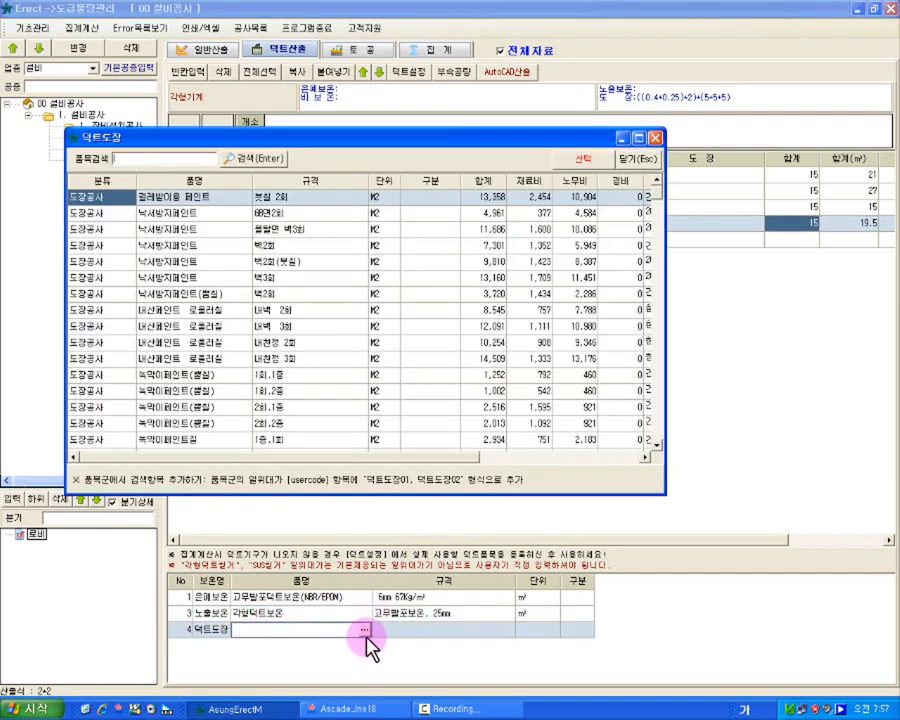
left_click(337, 407)
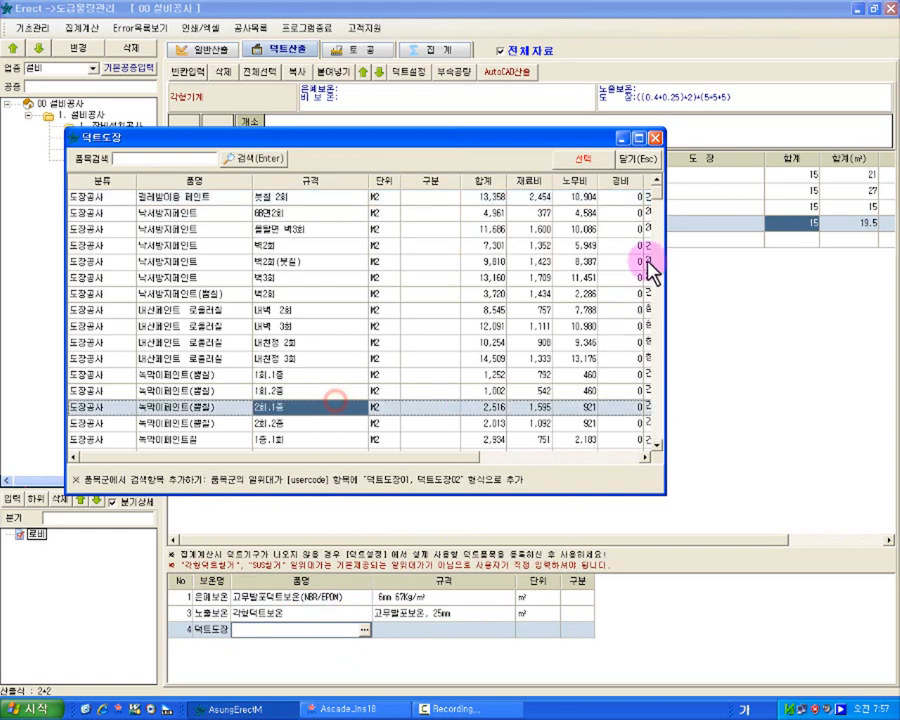
left_click(410, 416)
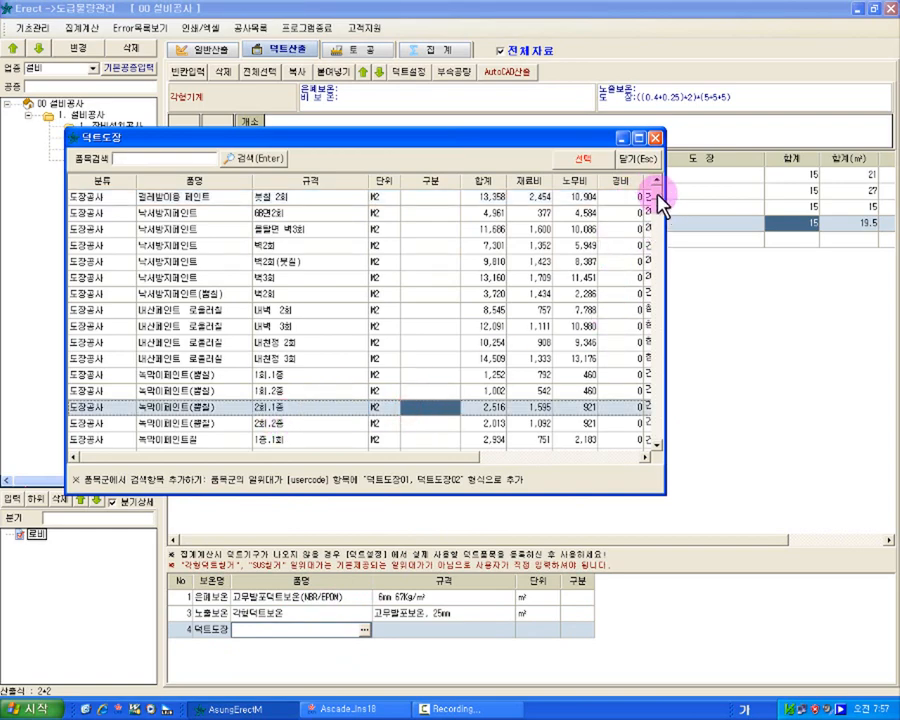
left_click_drag(656, 192, 660, 405)
scroll(659, 400, "up", 4)
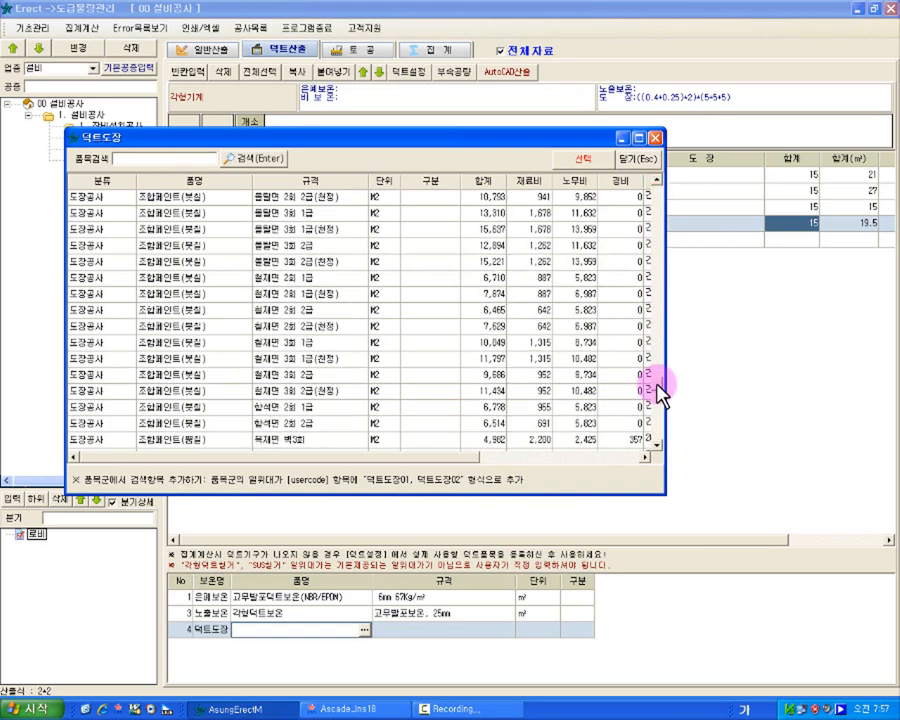
left_click(344, 346)
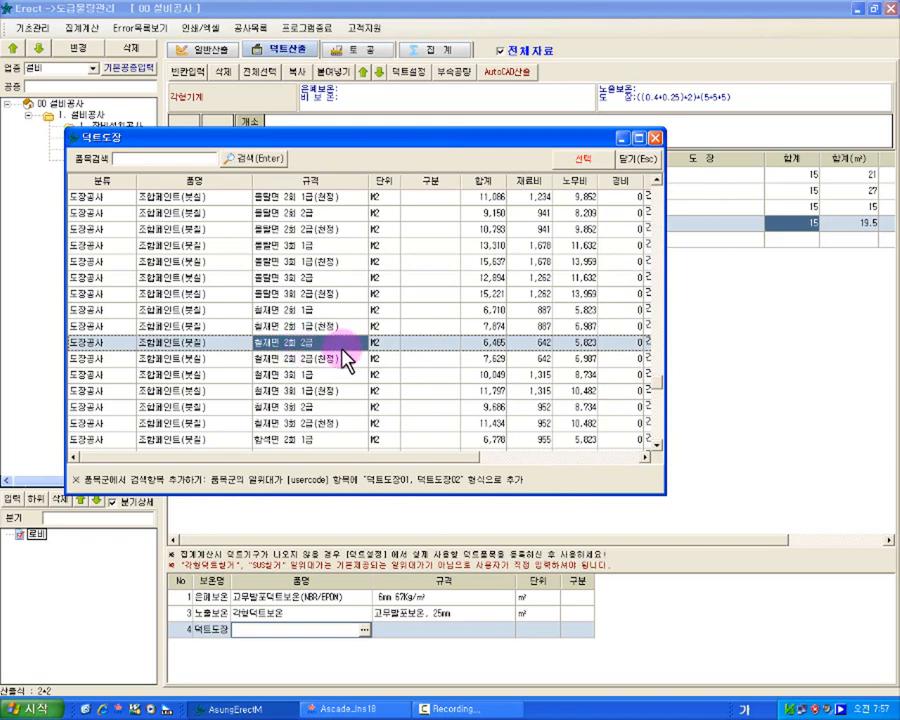
left_click(400, 346)
double_click(400, 348)
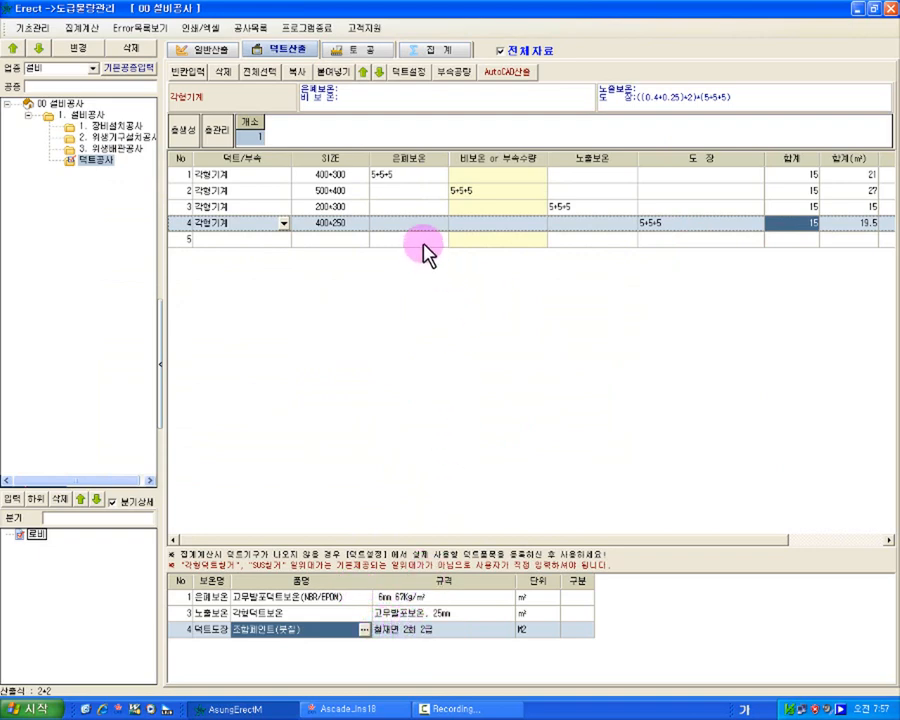
left_click(272, 239)
left_click(284, 239)
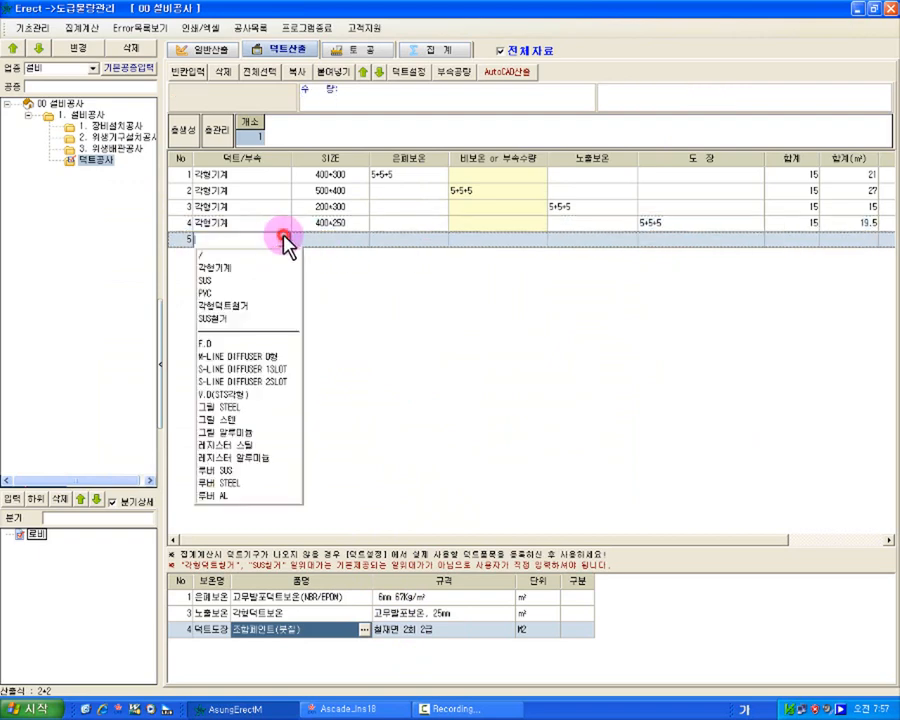
left_click(285, 240)
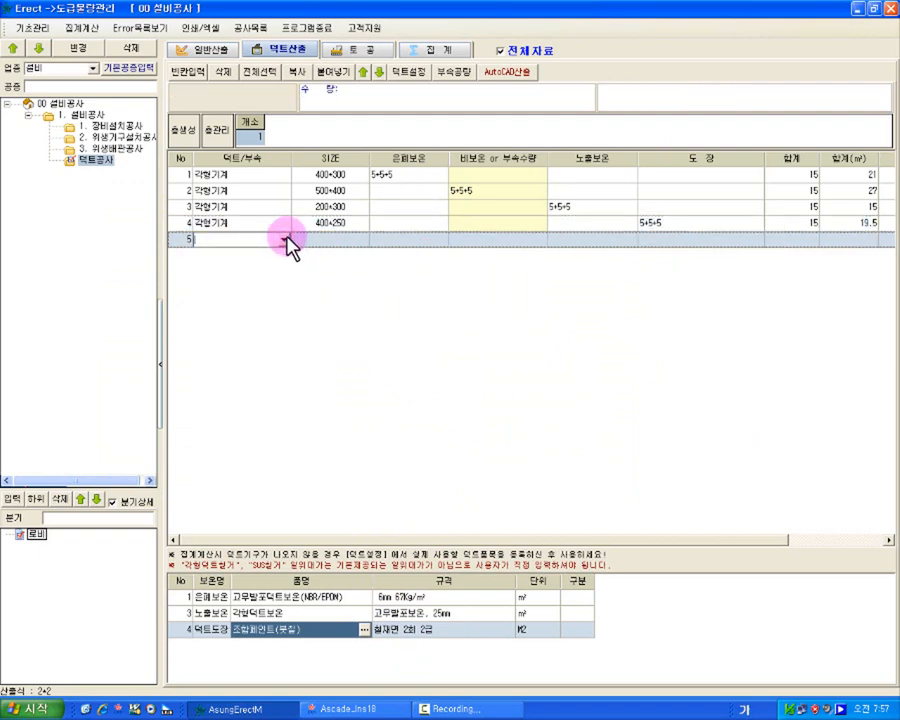
Open the general takeoff (일반산출) of 3. 위생배관공사 and switch to the EquipmentCAD window.
left_click(203, 49)
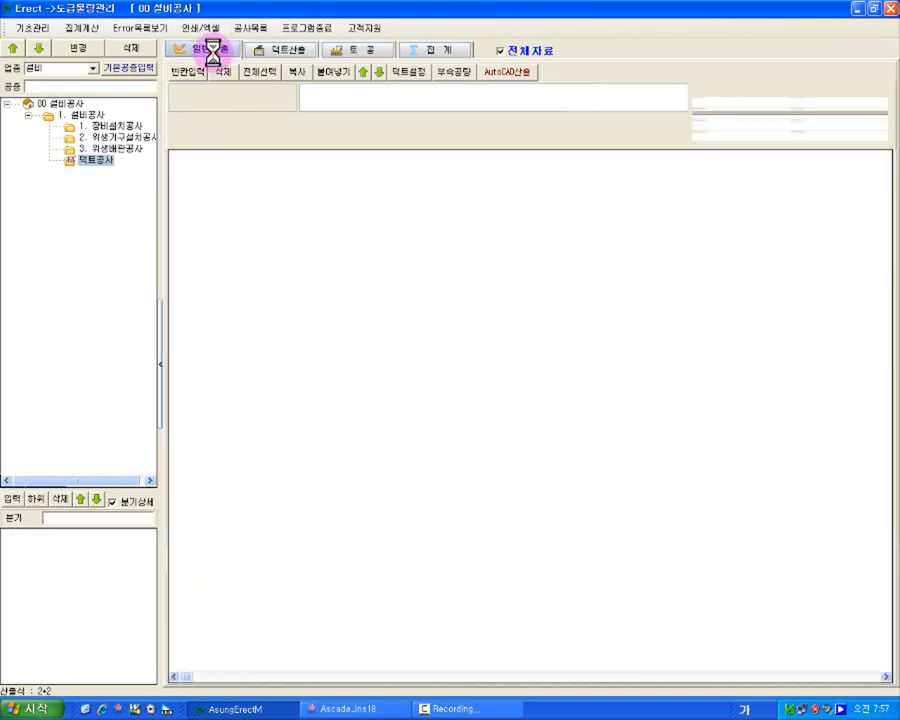
left_click(114, 150)
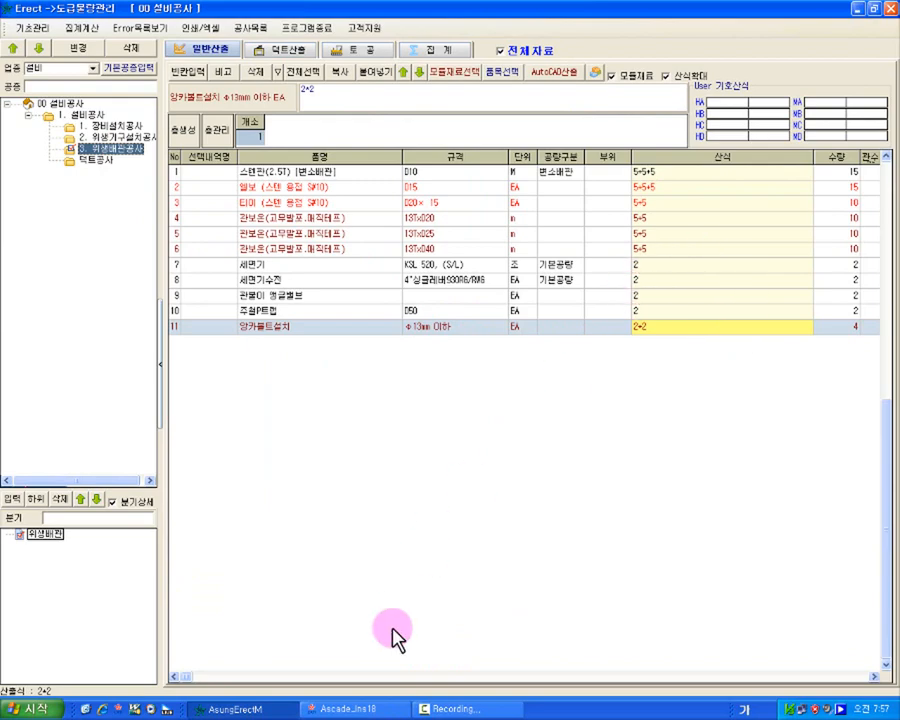
left_click(358, 709)
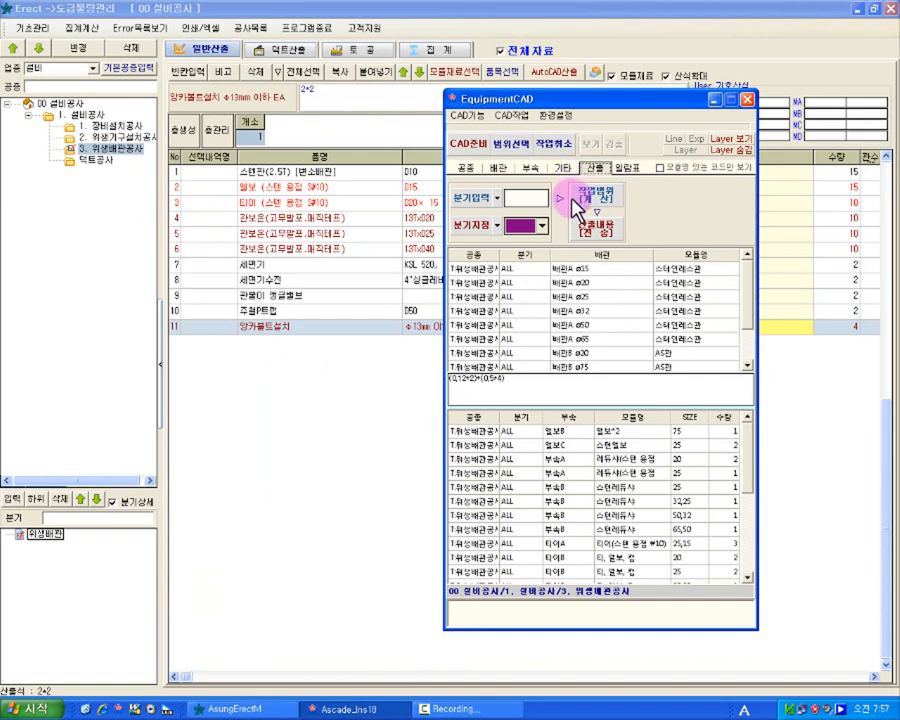
Examine the length formulas calculated for the 배관A ø15, ø65 and ø50 stainless pipes.
left_click(668, 270)
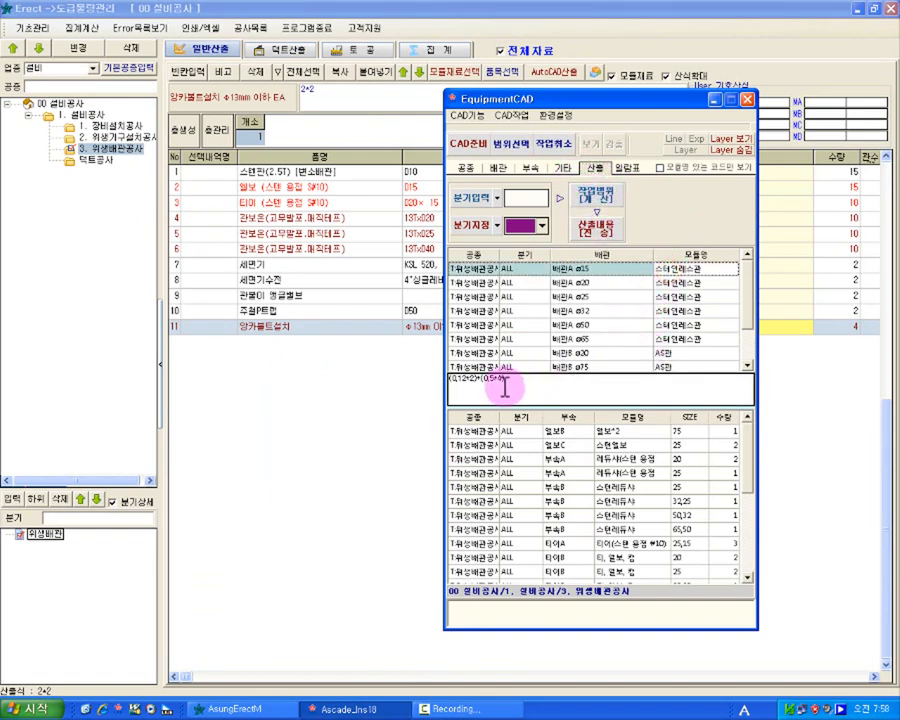
left_click(672, 326)
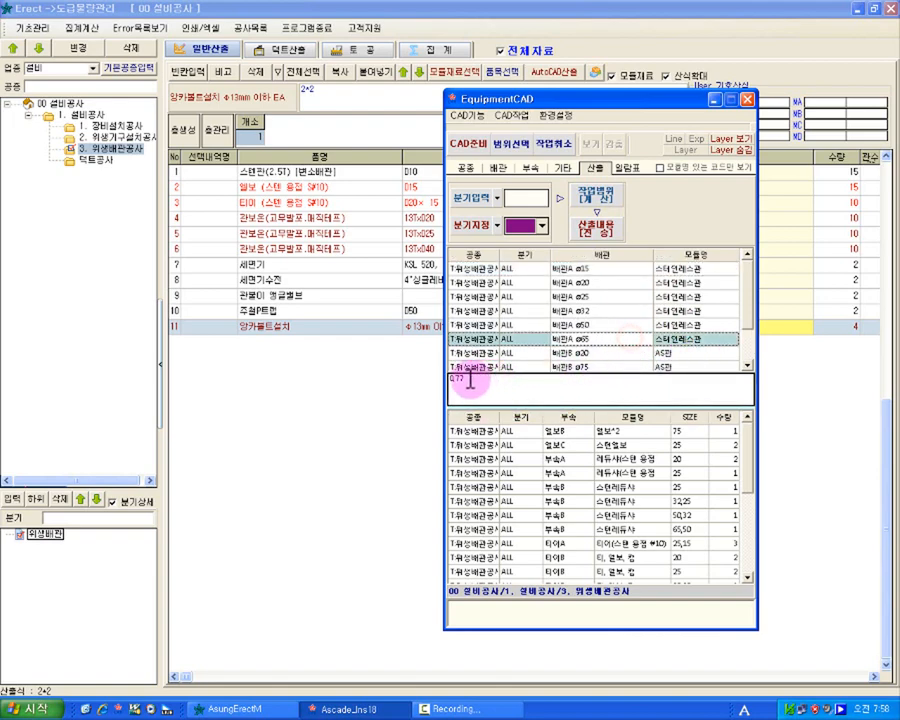
left_click(624, 322)
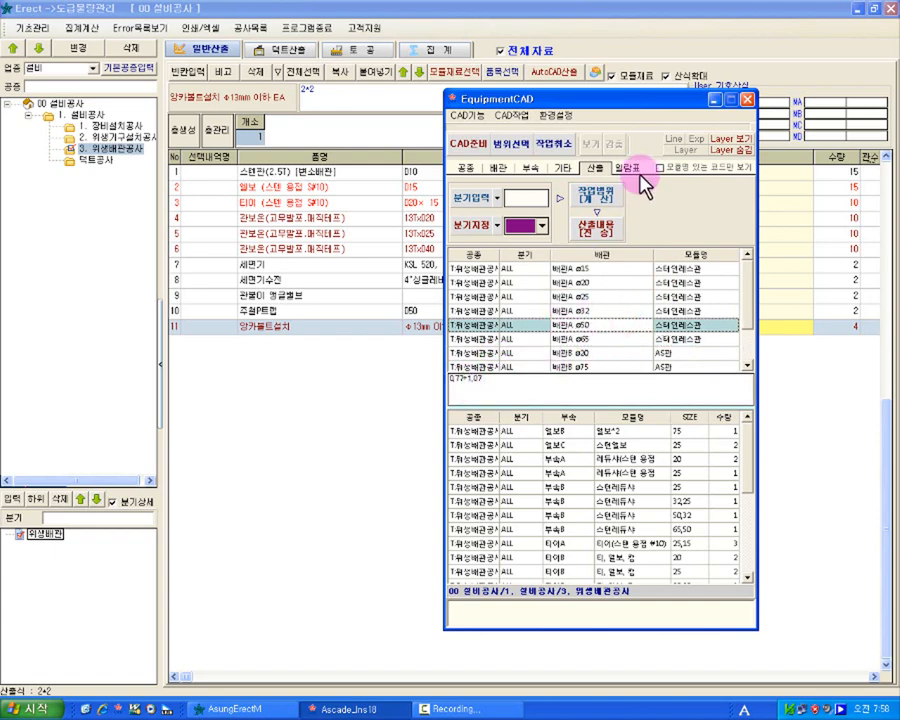
Append the 배관A ø50 formula 0.77+1.07 from EquipmentCAD to the 산식 of the 스텐관(2.5T) in row 1.
left_click_drag(640, 100, 630, 372)
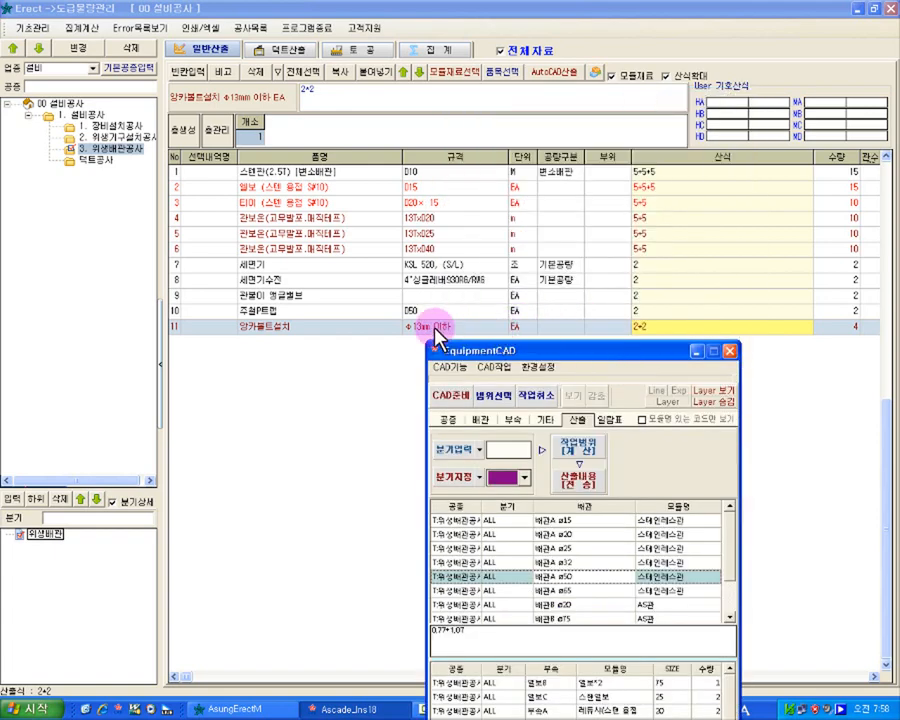
left_click(685, 175)
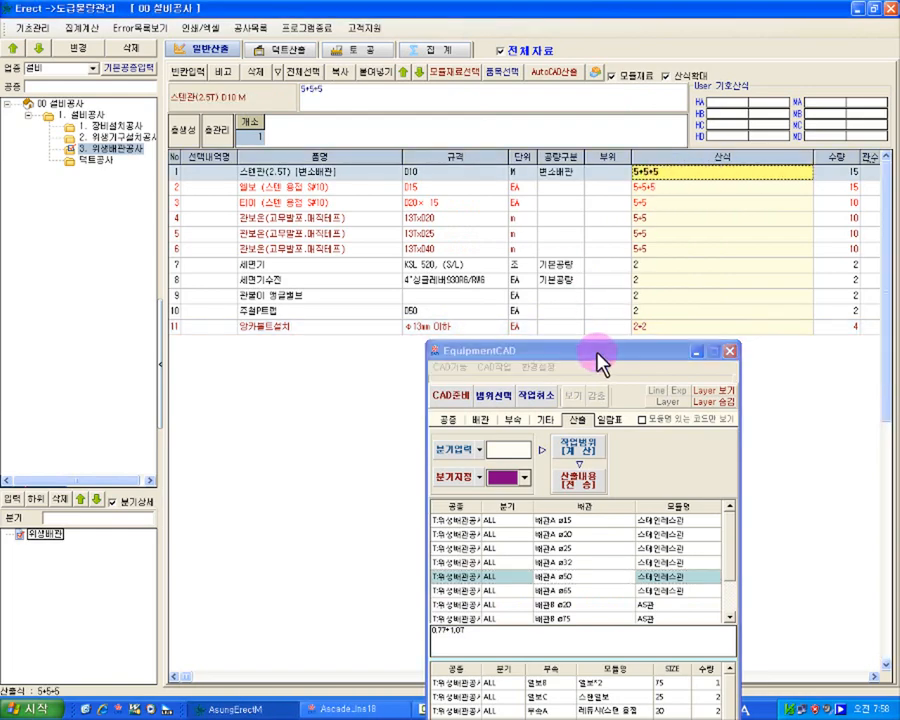
left_click_drag(597, 352, 607, 212)
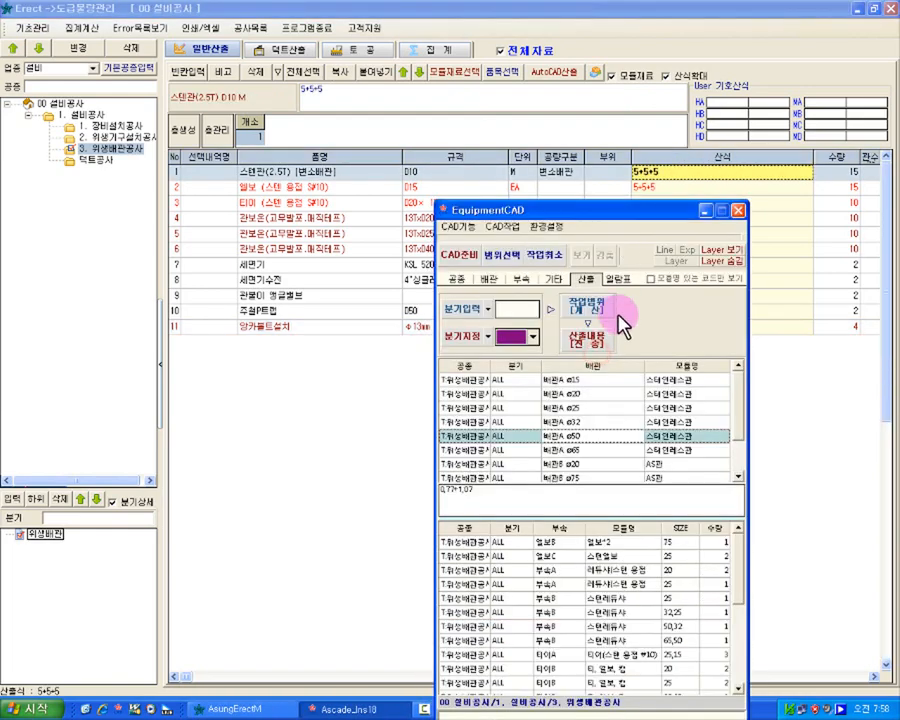
double_click(593, 440)
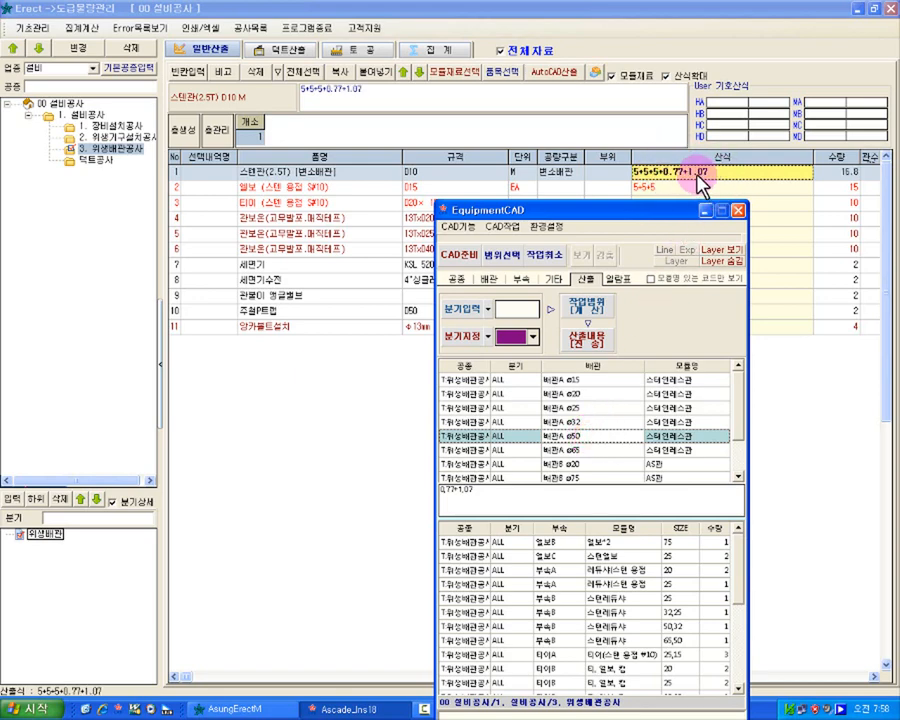
Open the duct takeoff (덕트산출) of 덕트공사 and select the 라인A 덕트 result in EquipmentCAD.
left_click(285, 48)
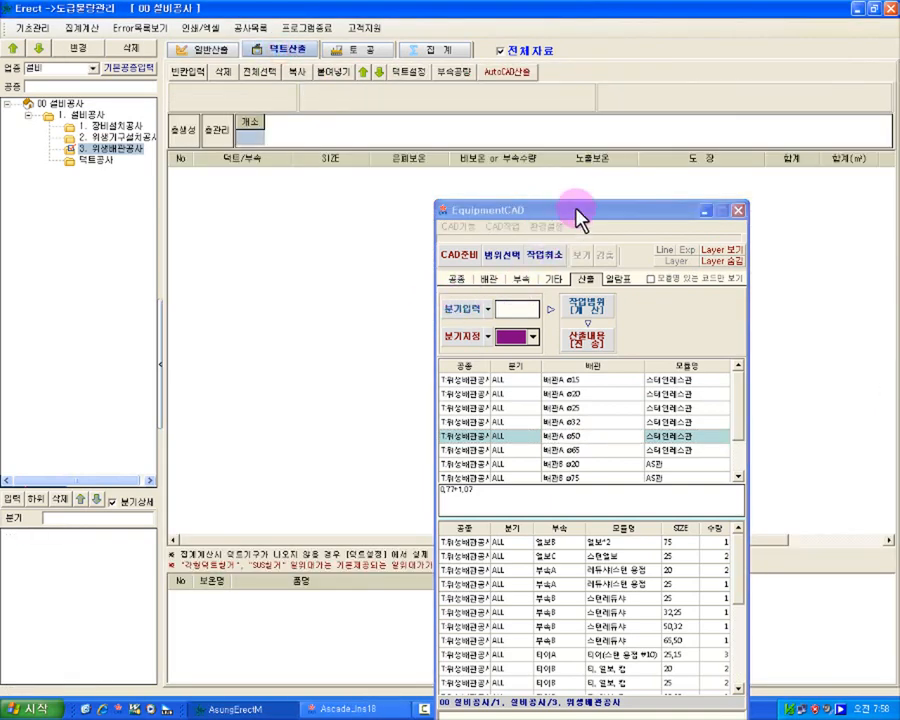
left_click_drag(577, 219, 576, 164)
left_click(740, 402)
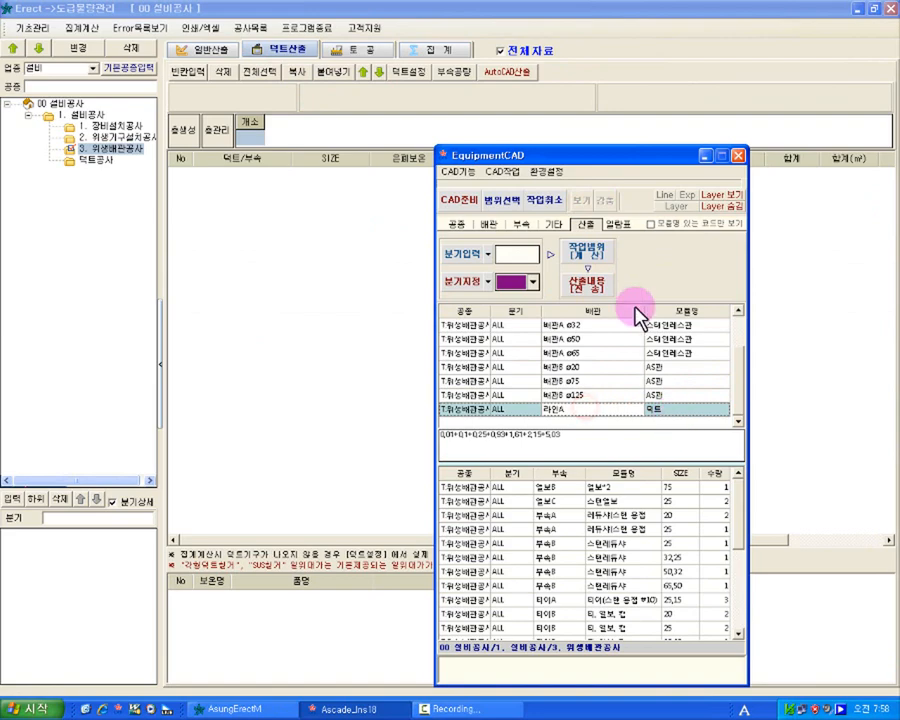
left_click_drag(597, 162, 661, 202)
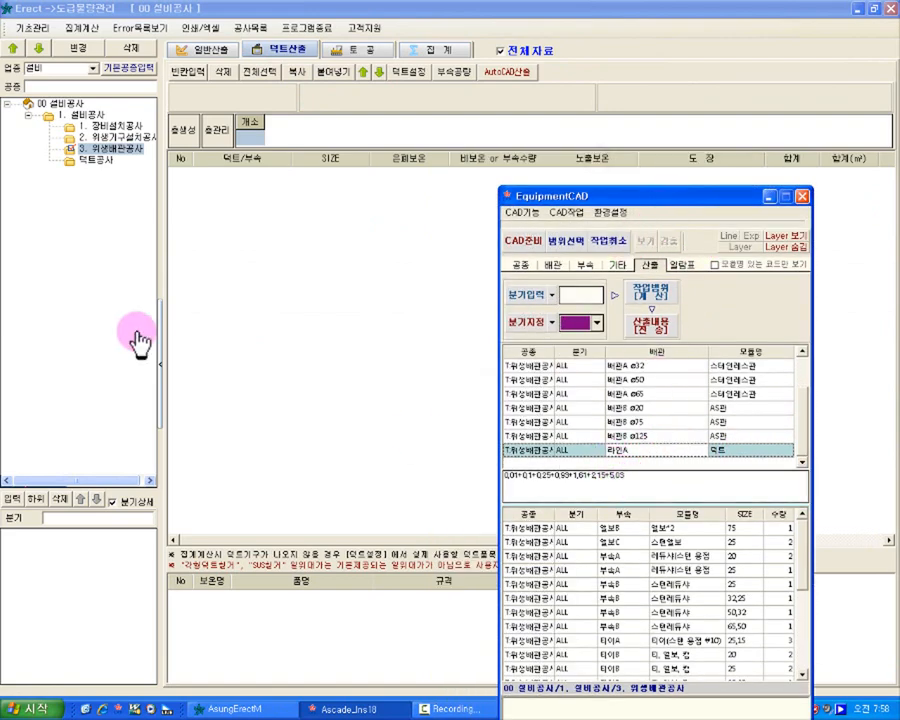
left_click(90, 160)
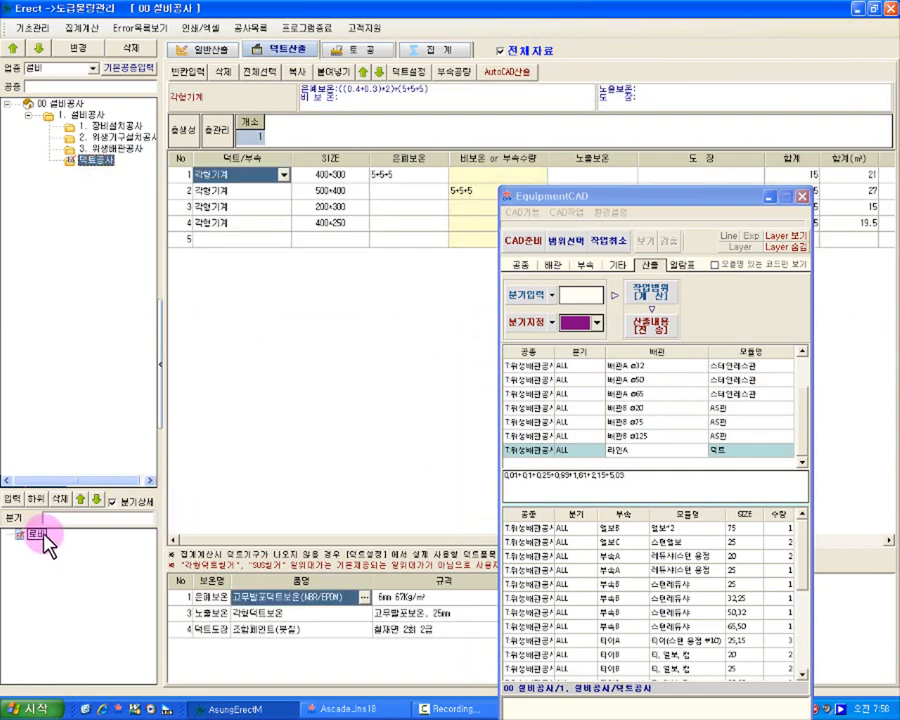
left_click(579, 197)
left_click_drag(580, 200, 518, 226)
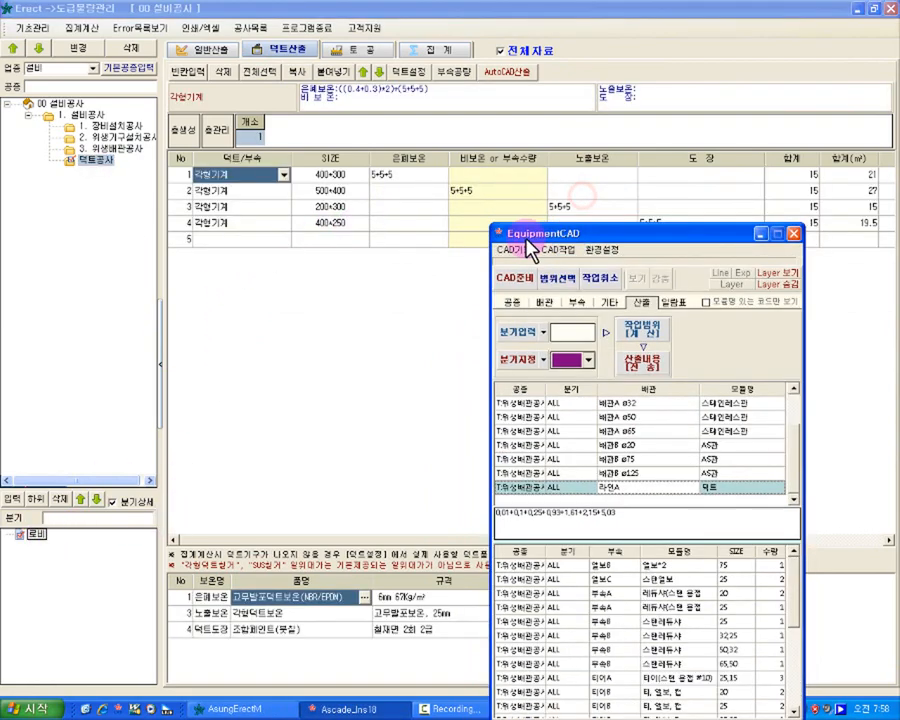
Replace the uninsulated (비보온) quantity of row 2 with the 라인A formula 0.01+0.1+0.25+0.93+1.61+2.15+5.03 from EquipmentCAD.
left_click(482, 194)
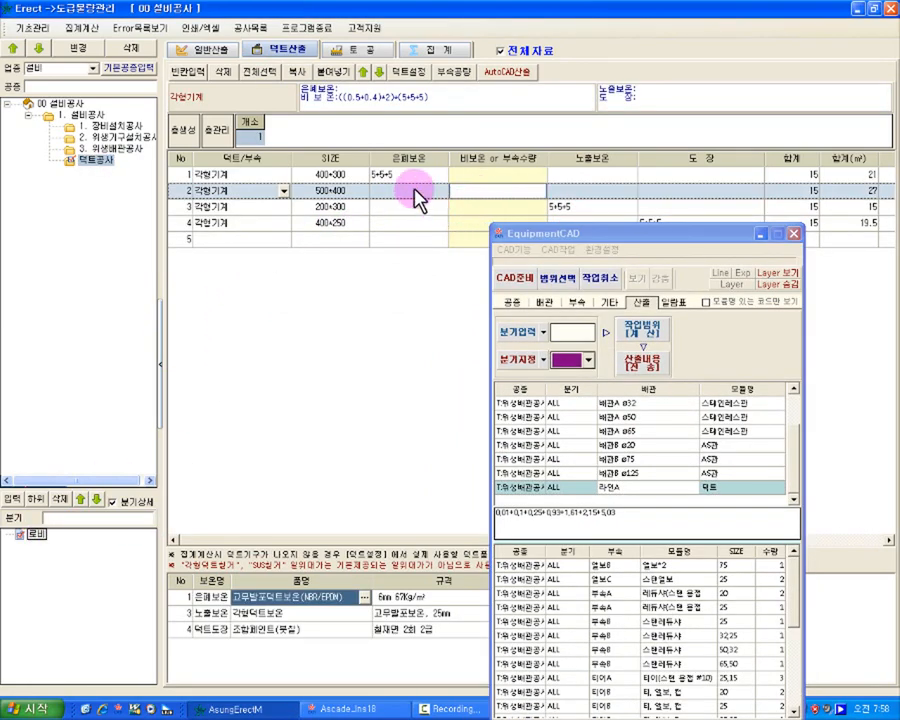
left_click(414, 190)
left_click(483, 189)
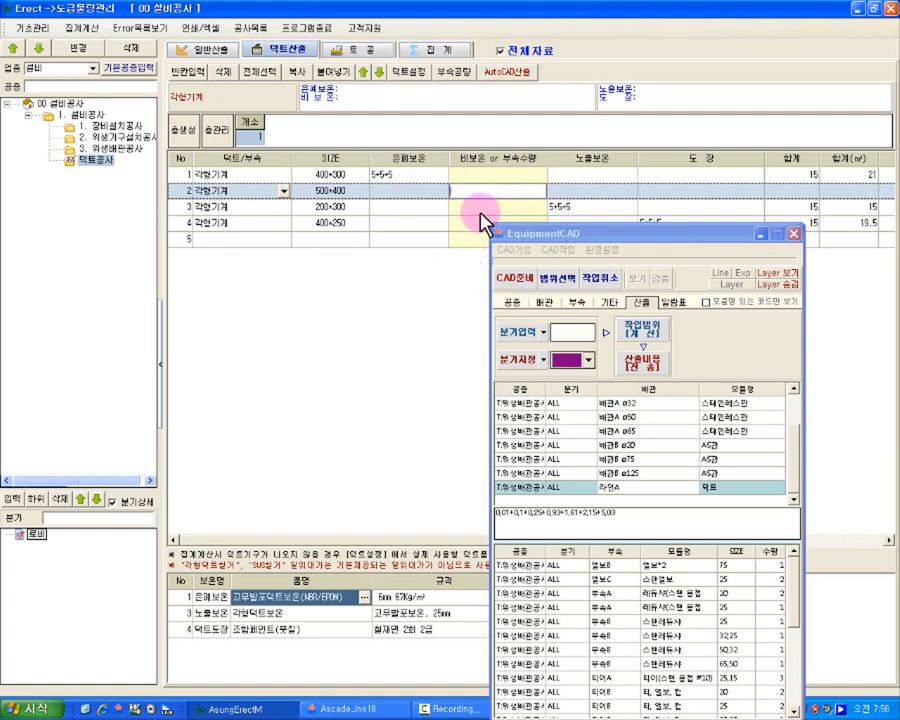
double_click(676, 488)
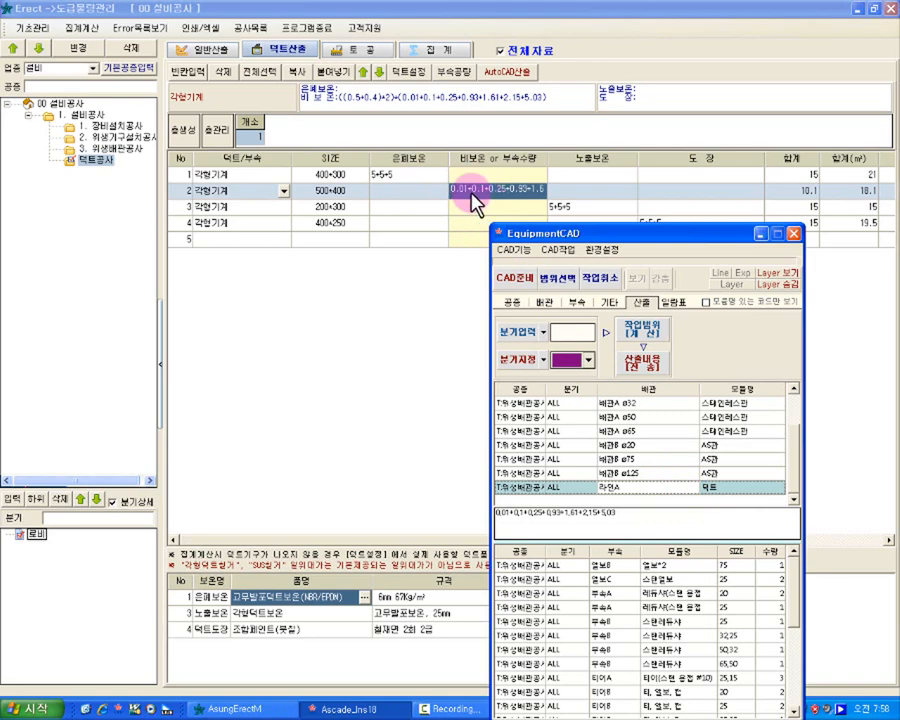
left_click(578, 191)
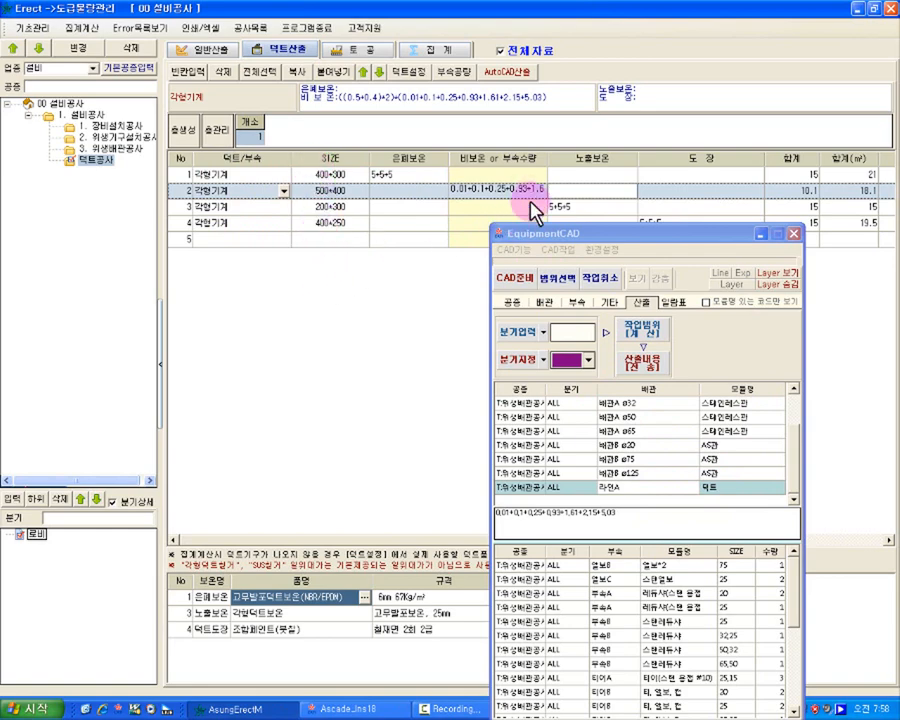
Append the 라인A formula 0.01+0.1+0.25+0.93+1.61+2.15+5.03 from EquipmentCAD to the exposed-insulation (노출보온) quantity of row 3.
left_click(659, 495)
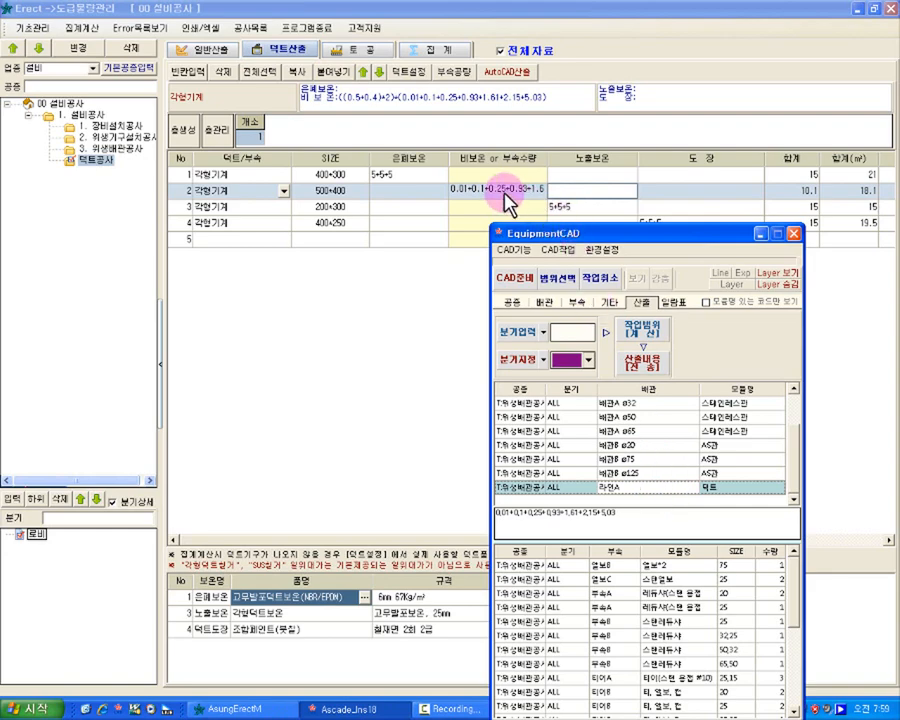
left_click(586, 208)
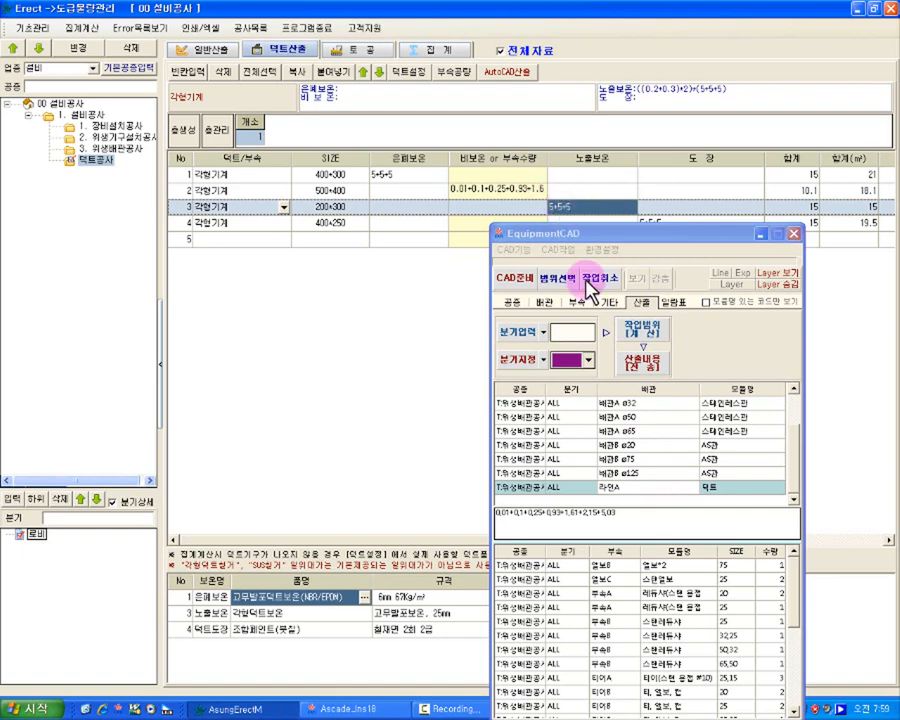
left_click(648, 497)
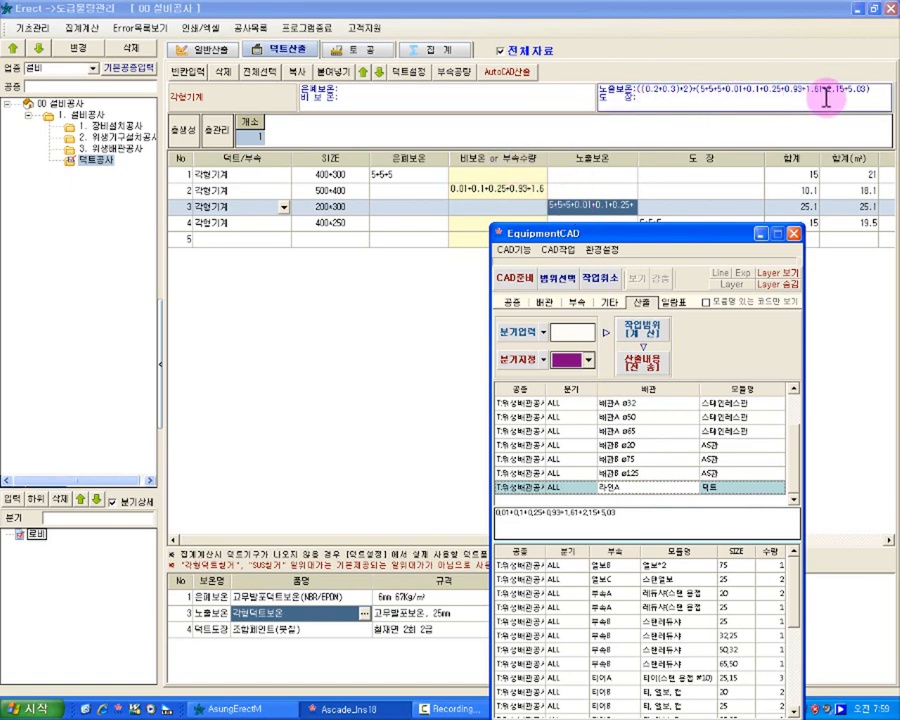
left_click(649, 205)
left_click(606, 204)
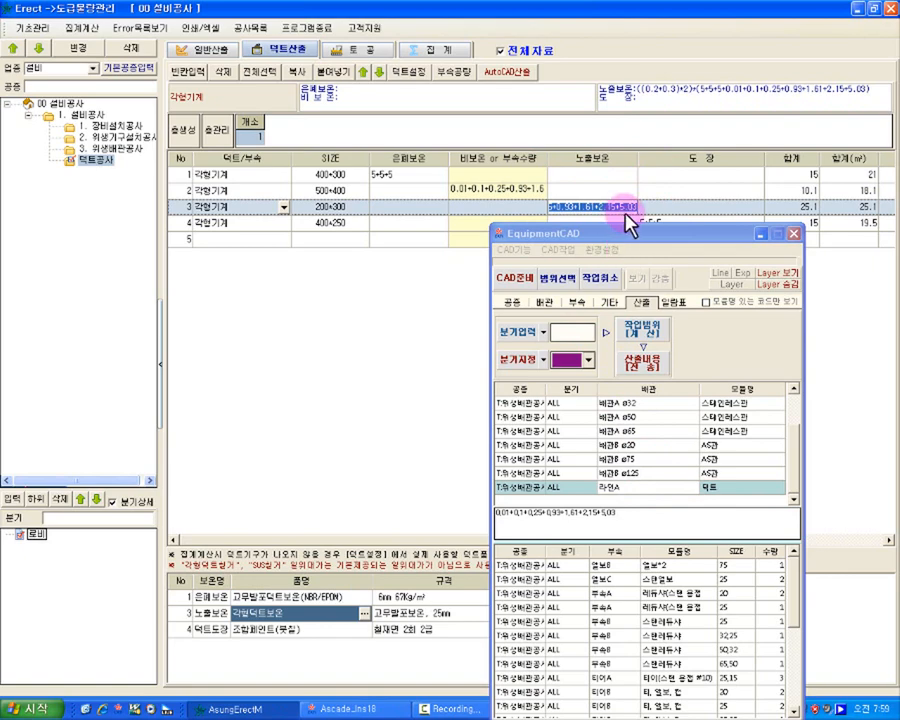
Widen the 노출보온 column of the duct sheet slightly and close EquipmentCAD.
left_click_drag(636, 154, 655, 152)
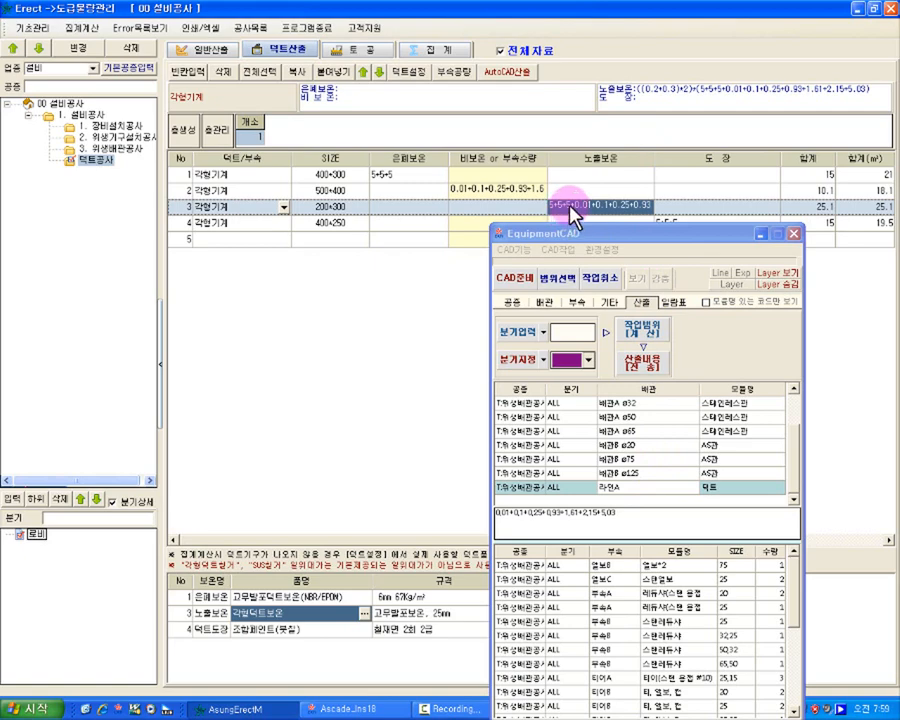
left_click(700, 232)
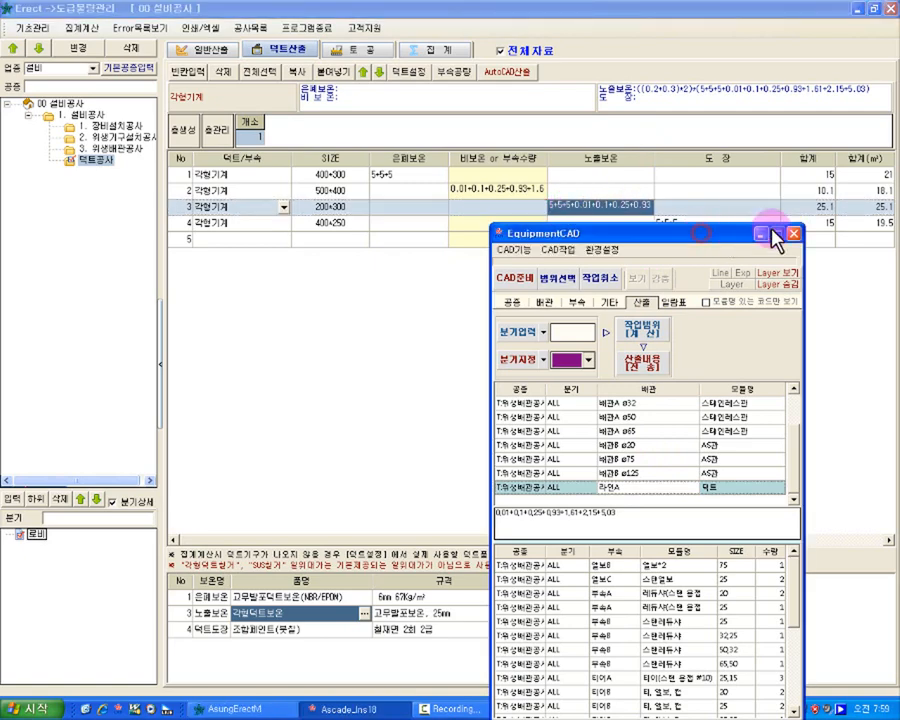
left_click(792, 234)
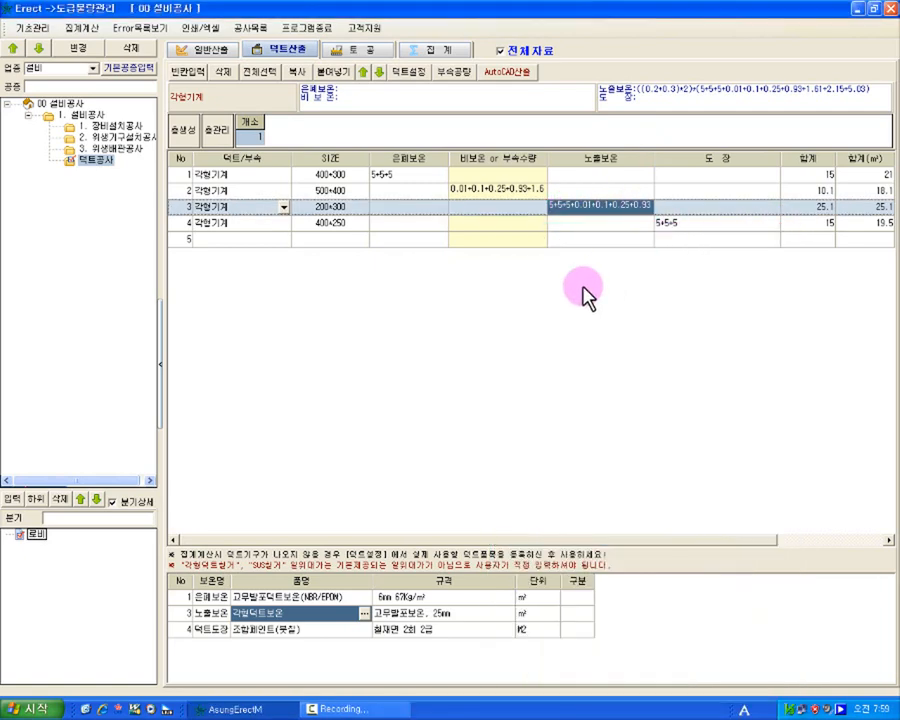
left_click(693, 223)
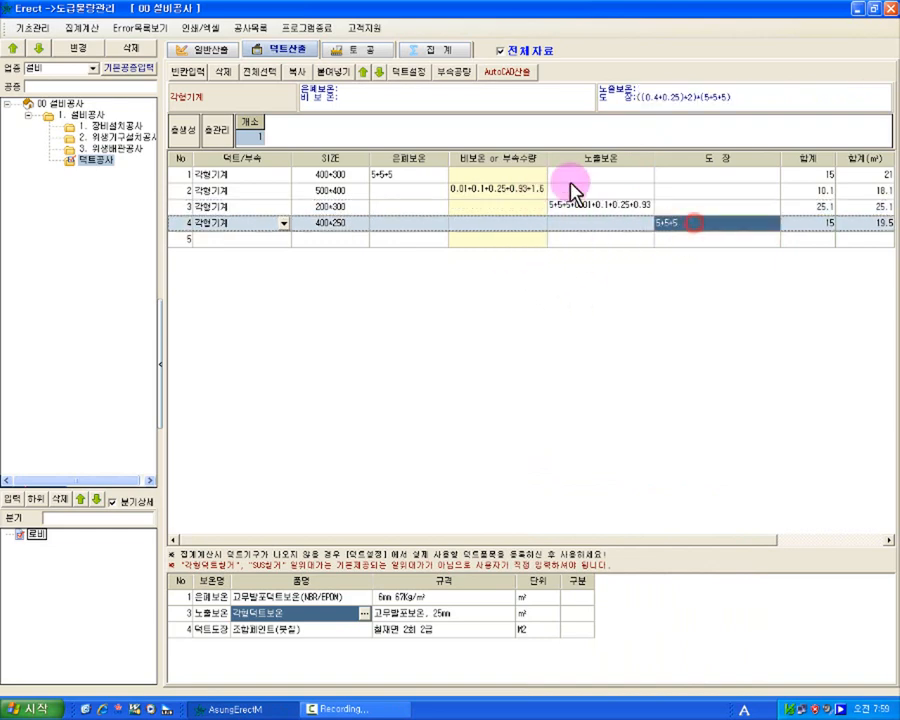
Run the summary calculation (집계계산) for the project and inspect the 덕트공사 entry in the formula check list.
left_click(451, 48)
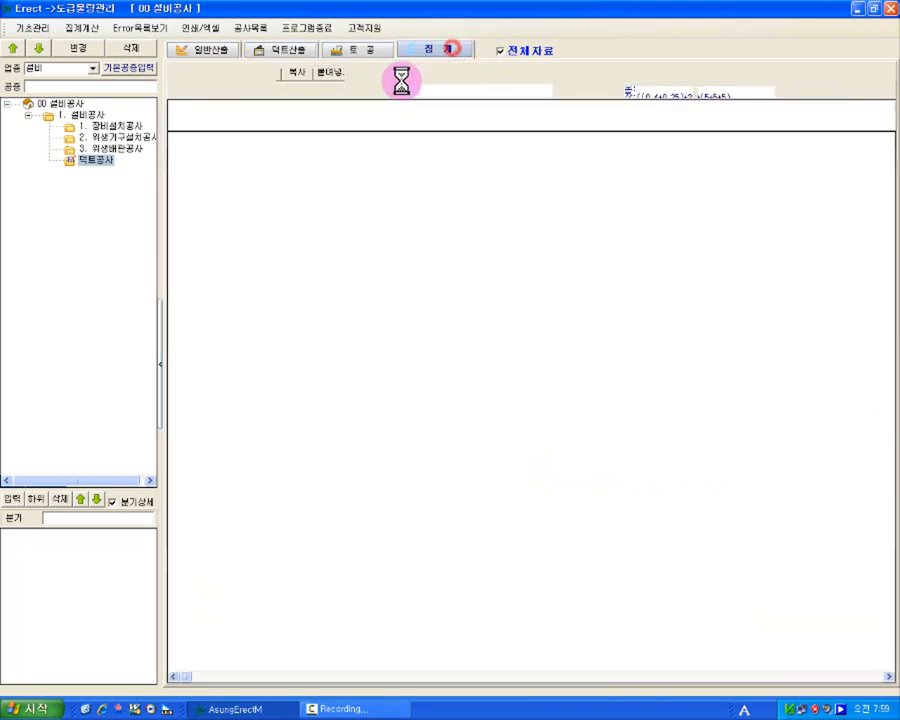
left_click(446, 73)
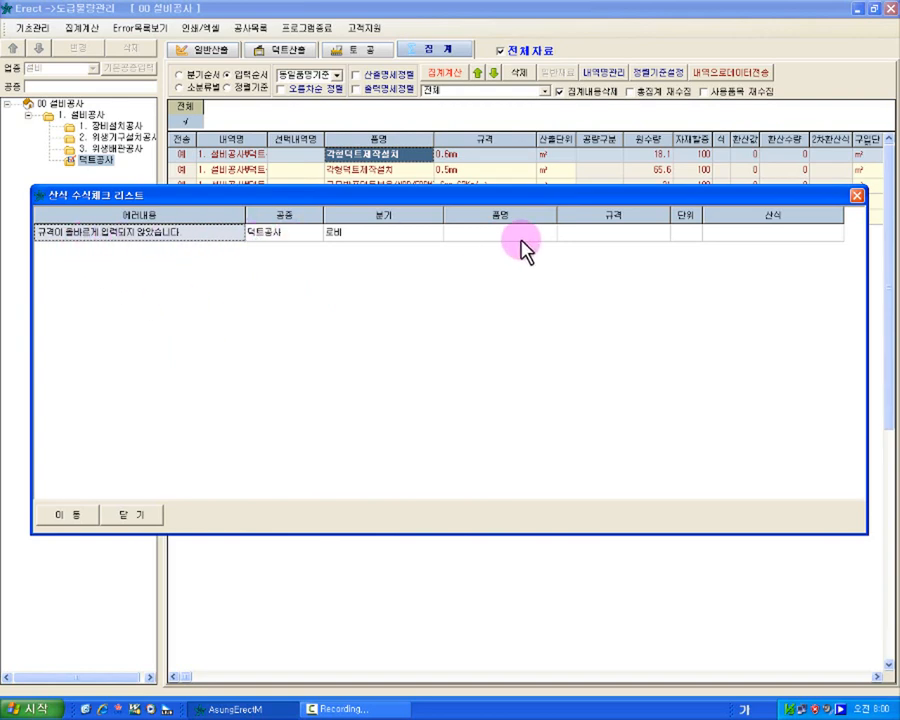
left_click(430, 239)
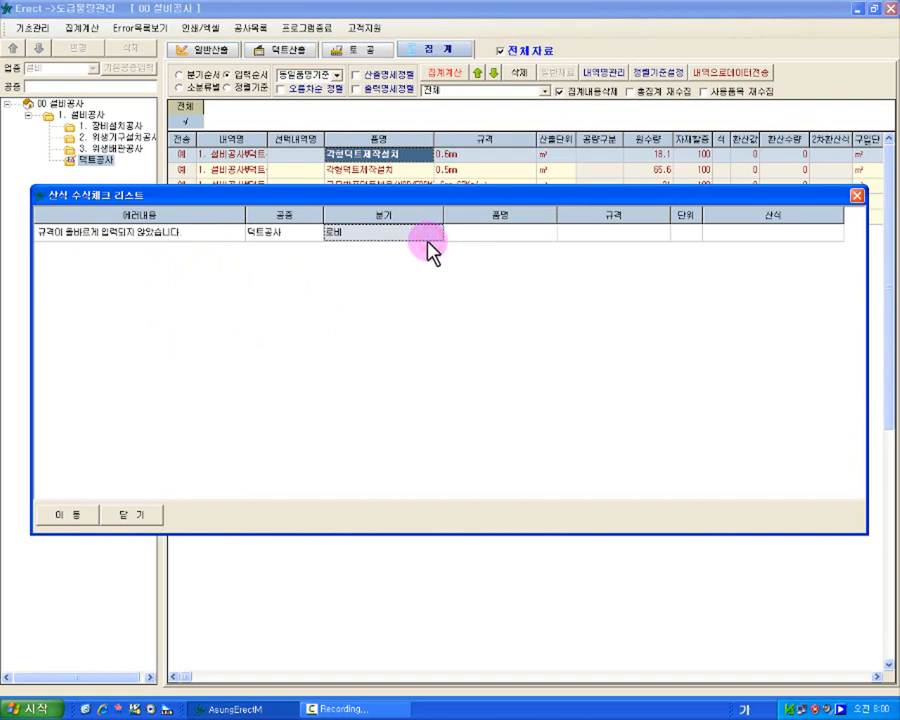
left_click(472, 232)
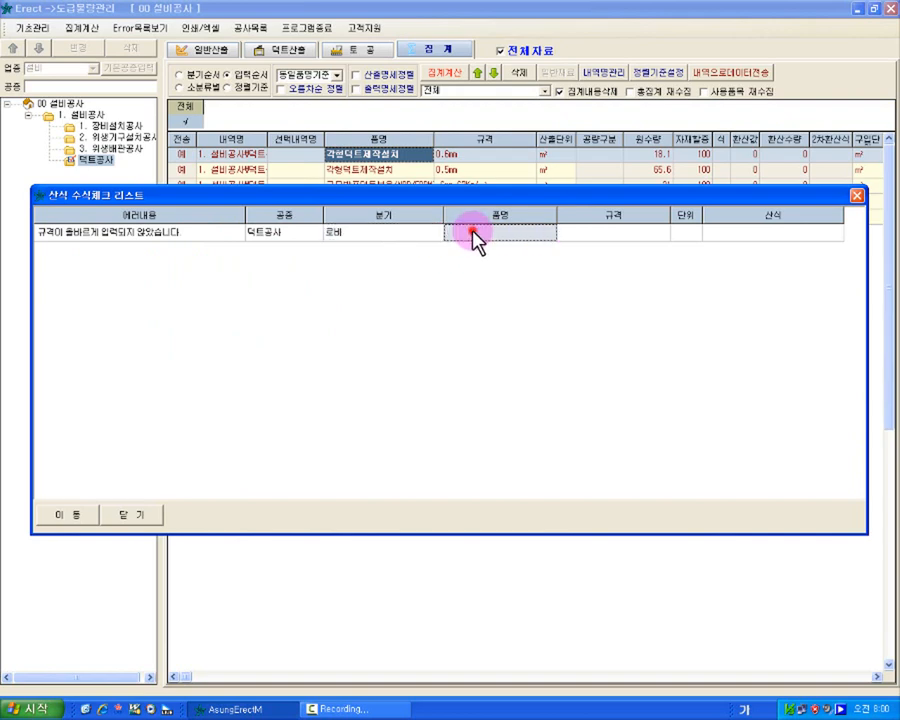
left_click(583, 231)
left_click(695, 233)
left_click(731, 233)
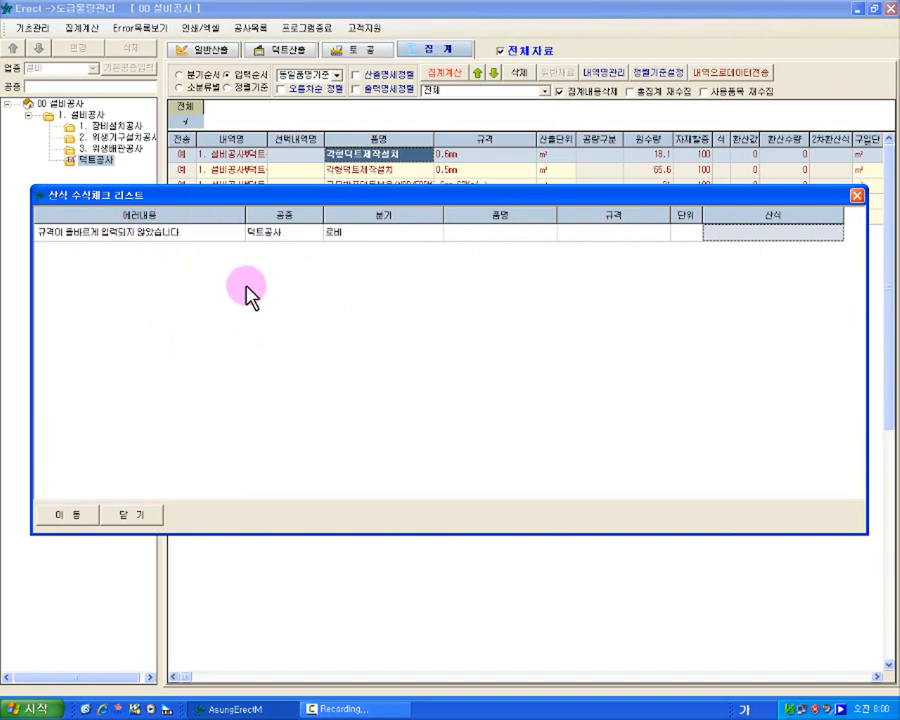
Go to the duct row flagged in the check list and delete the empty row 5.
left_click(90, 518)
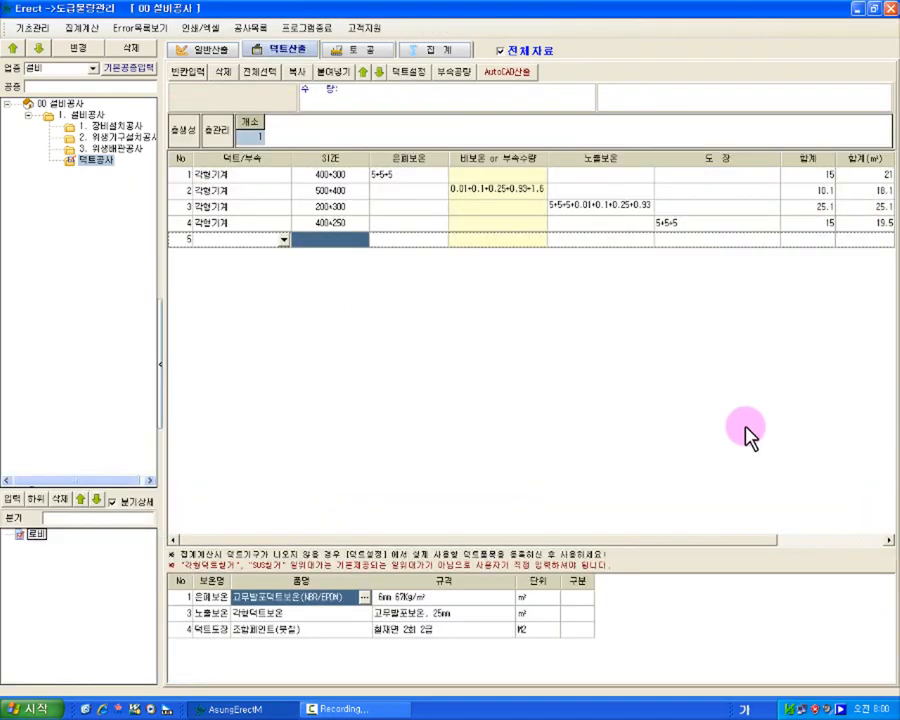
left_click(388, 238)
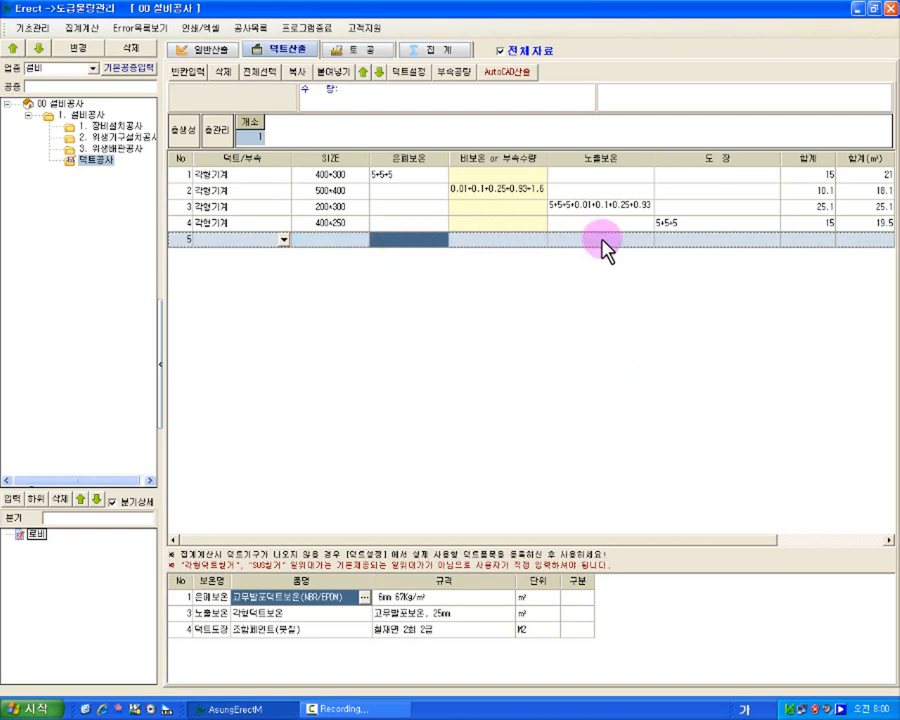
left_click(222, 76)
left_click(418, 385)
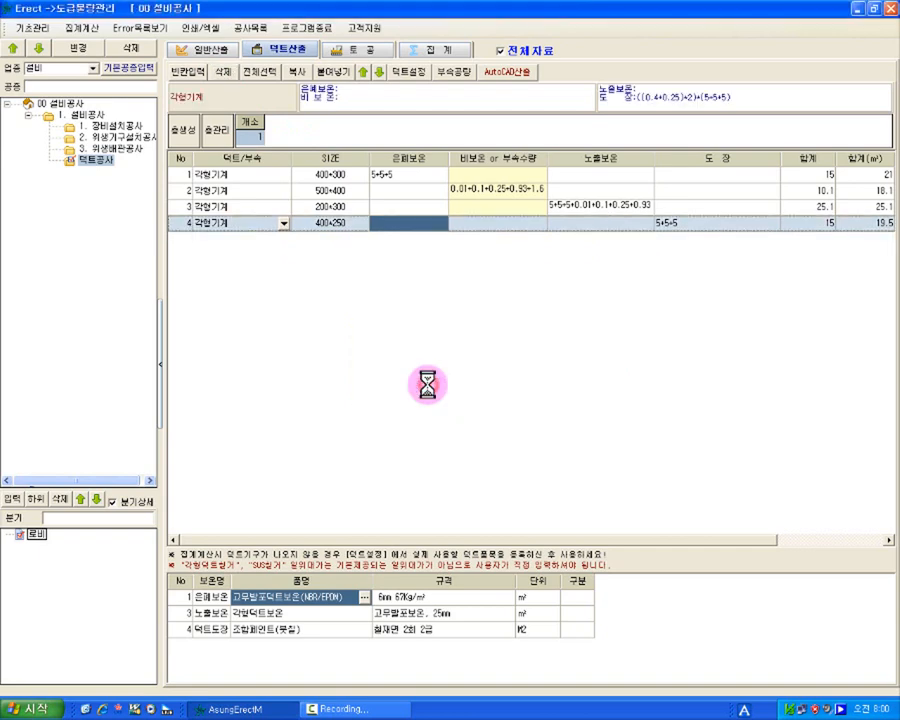
Rerun the summary calculation and view the results for 위생배관공사, the whole 00 설비공사 and 덕트공사.
left_click(437, 50)
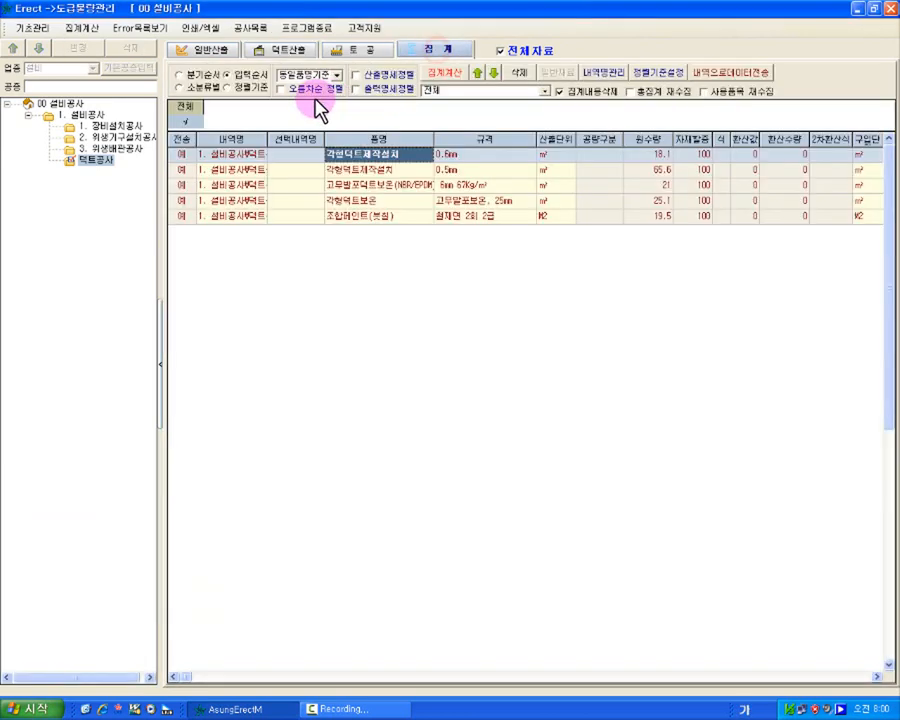
left_click(446, 75)
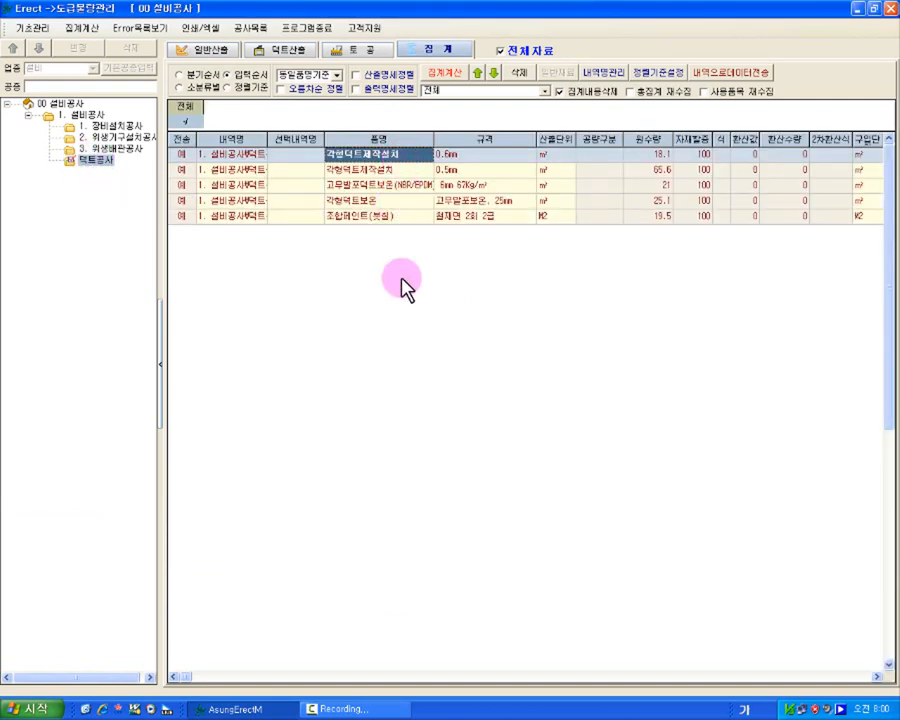
left_click(105, 149)
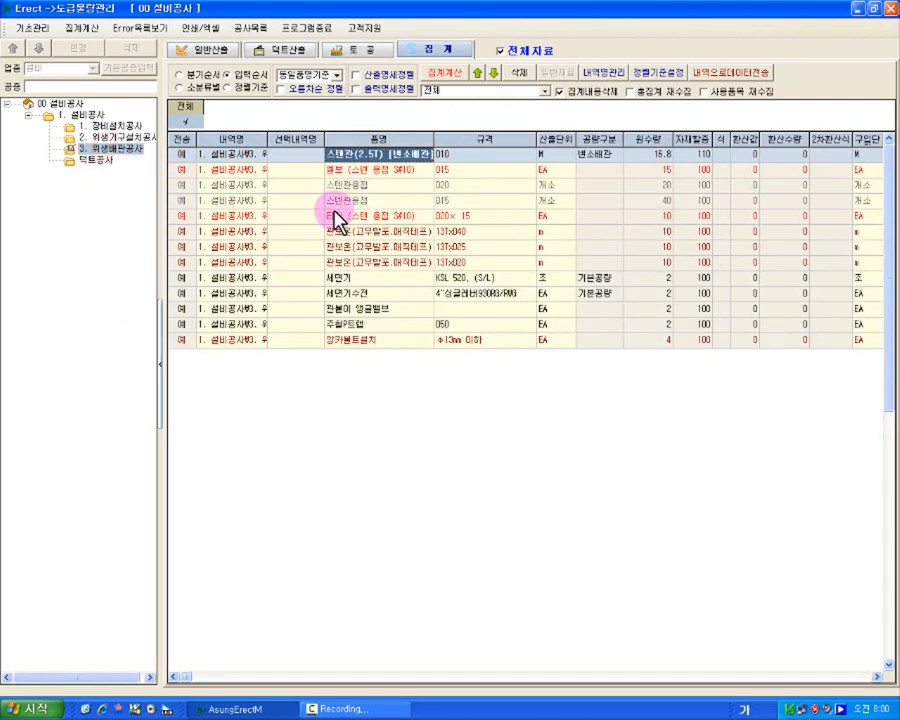
left_click(58, 104)
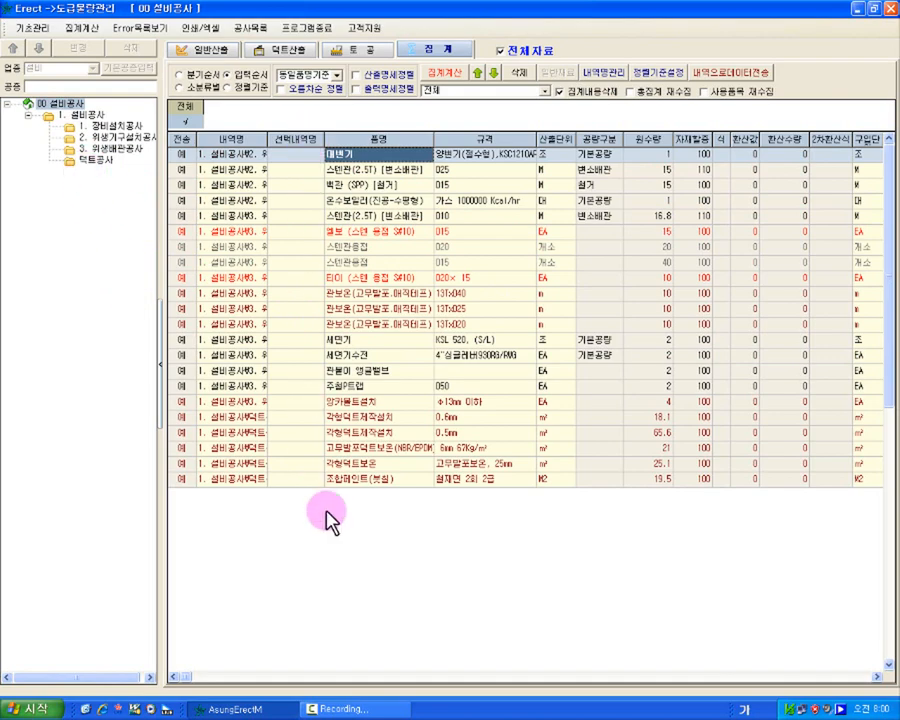
left_click(92, 160)
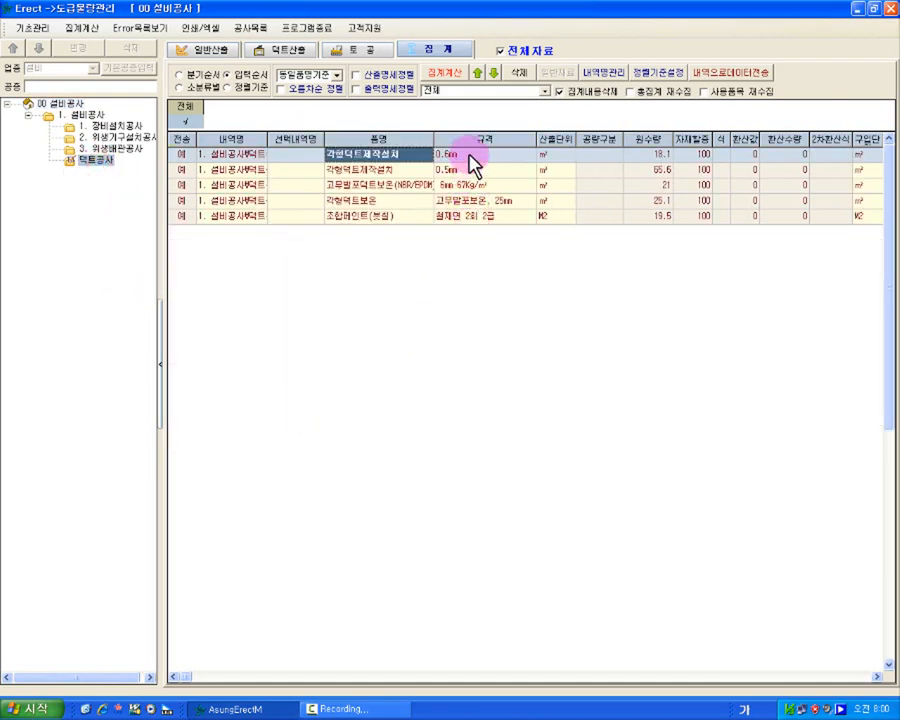
Compare the duct takeoff rows with the summarized 0.6mm and 0.5mm duct fabrication quantities and the duct insulation items.
left_click(272, 52)
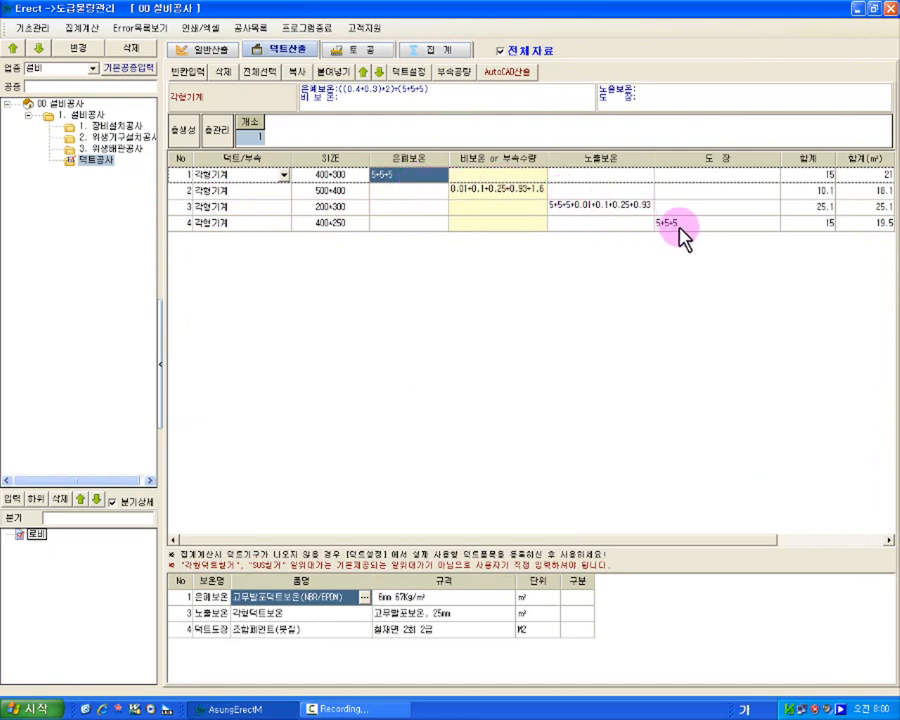
left_click(450, 48)
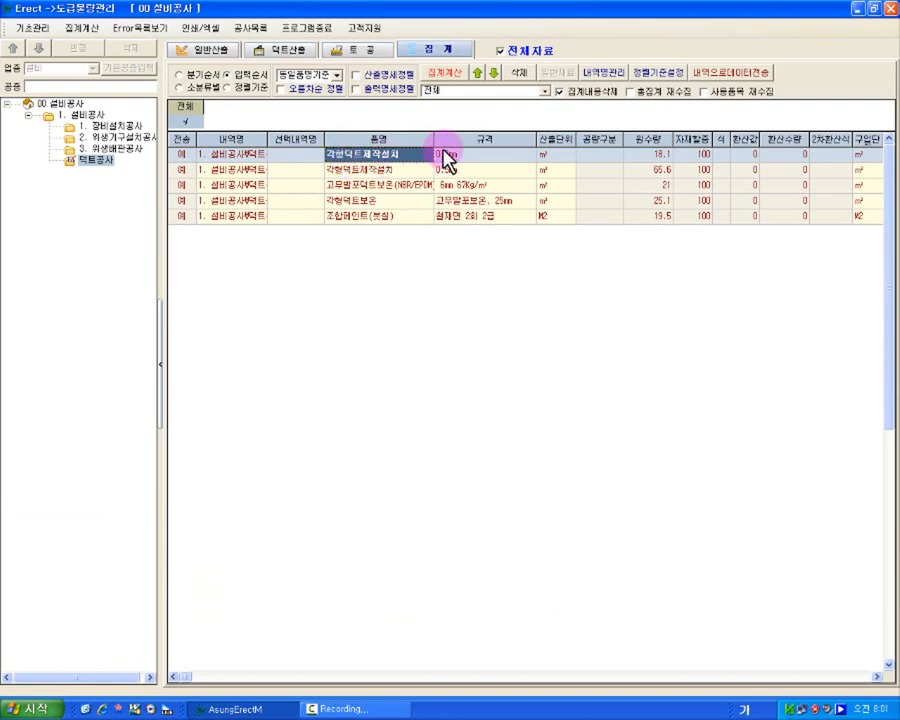
left_click(445, 155)
left_click(647, 155)
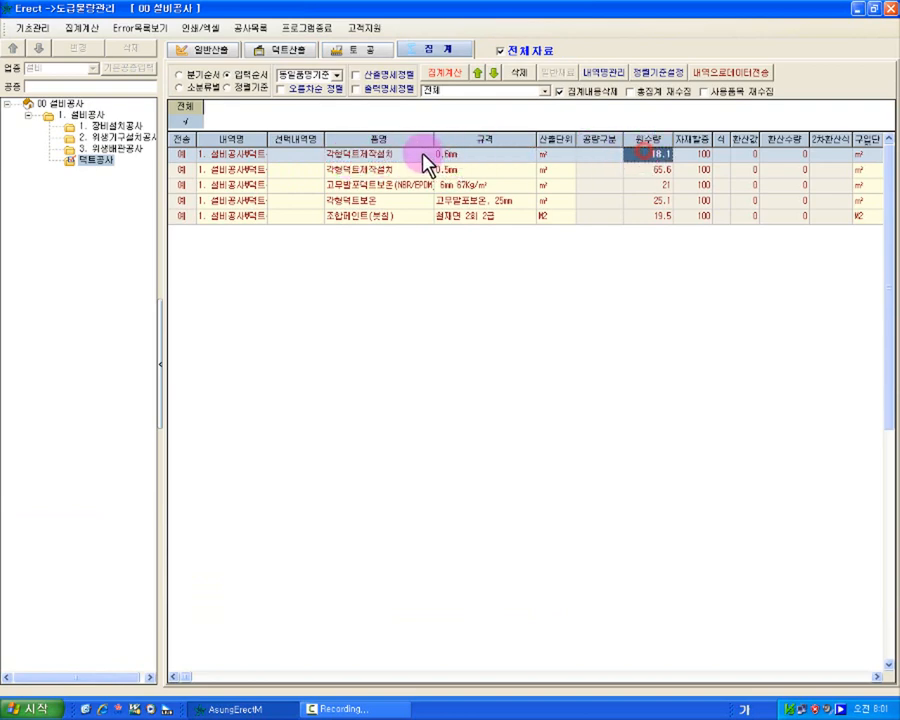
left_click(443, 170)
left_click(645, 170)
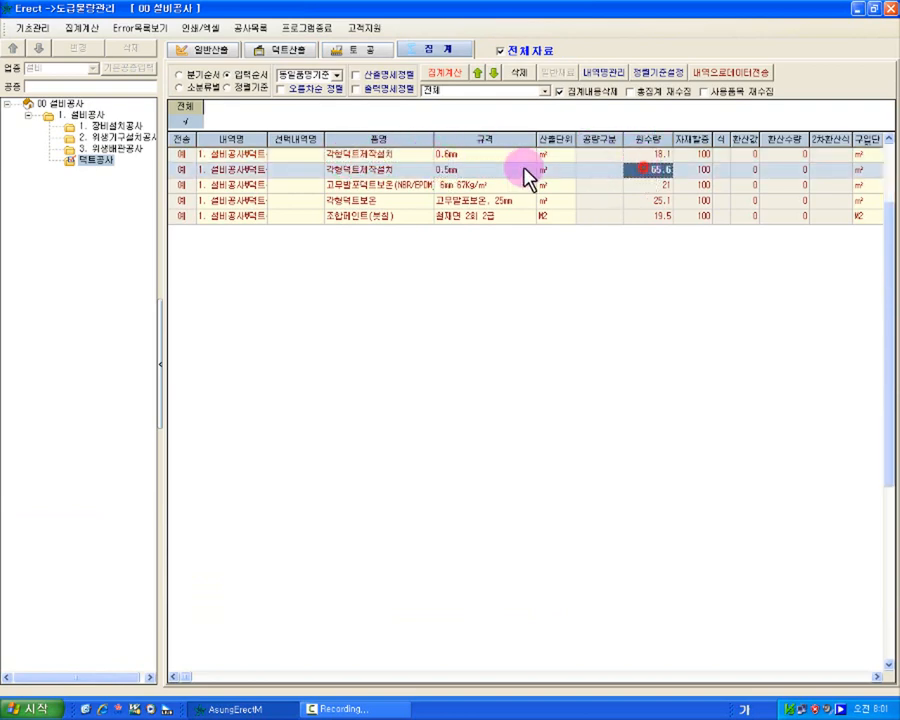
left_click(343, 187)
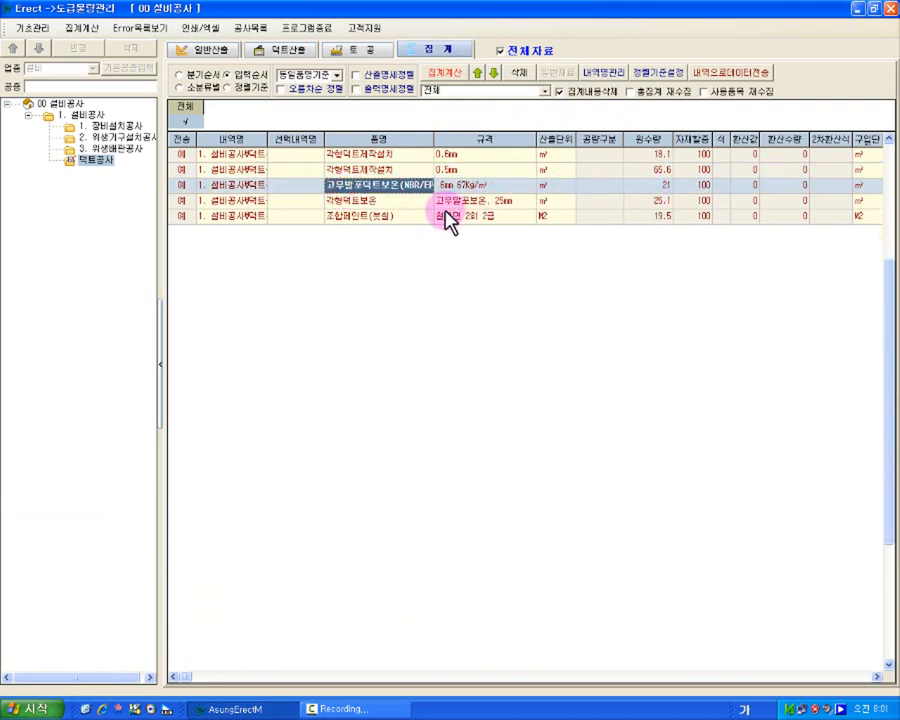
left_click(489, 201)
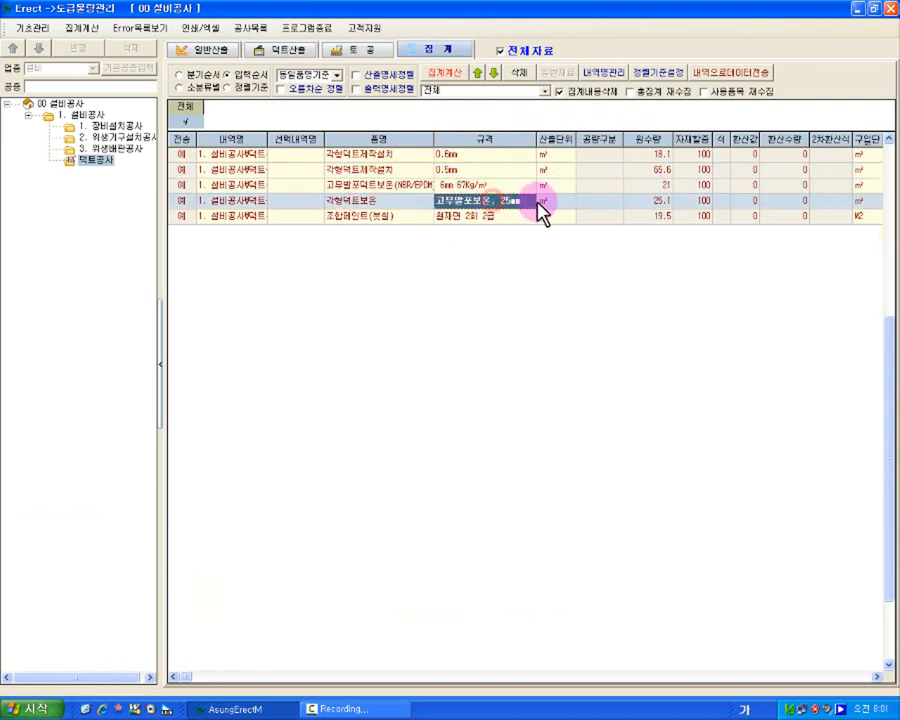
Check the row 3 노출보온 formula and its insulation item against the summarized duct insulation quantities.
left_click(287, 50)
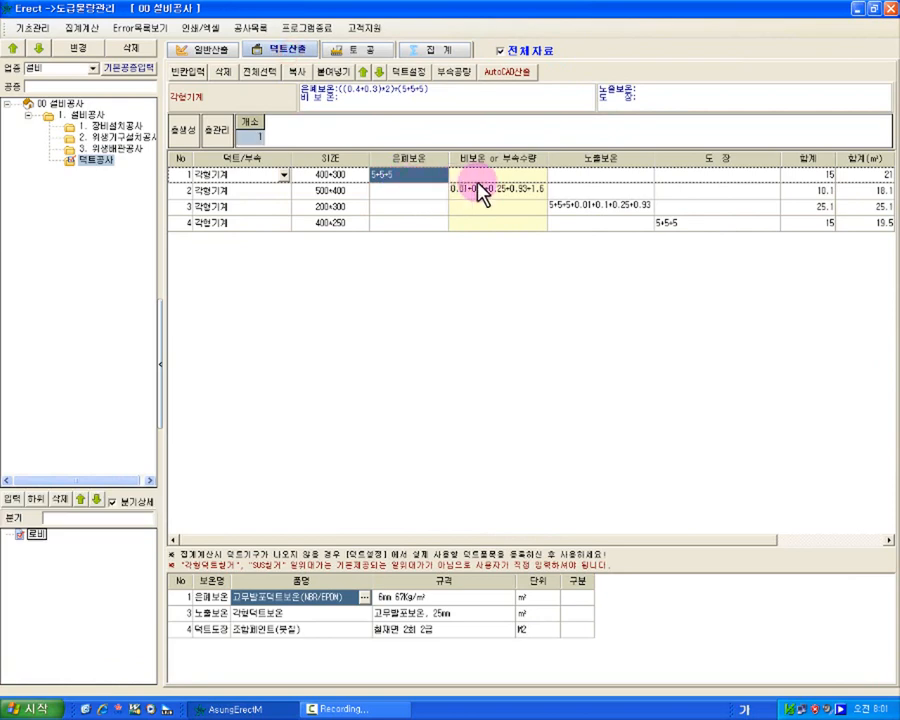
left_click(592, 207)
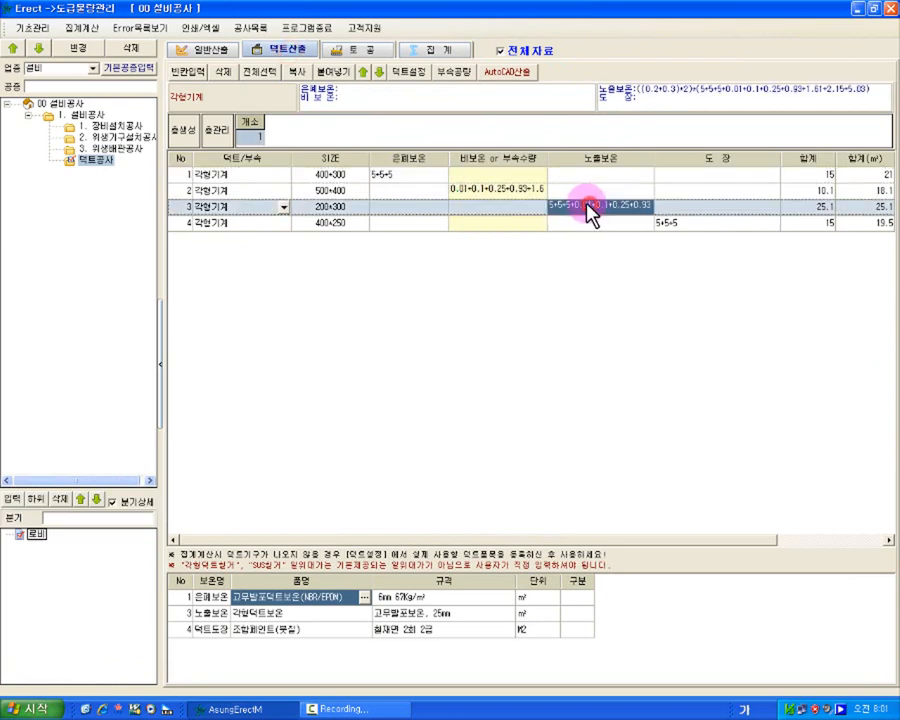
left_click(246, 616)
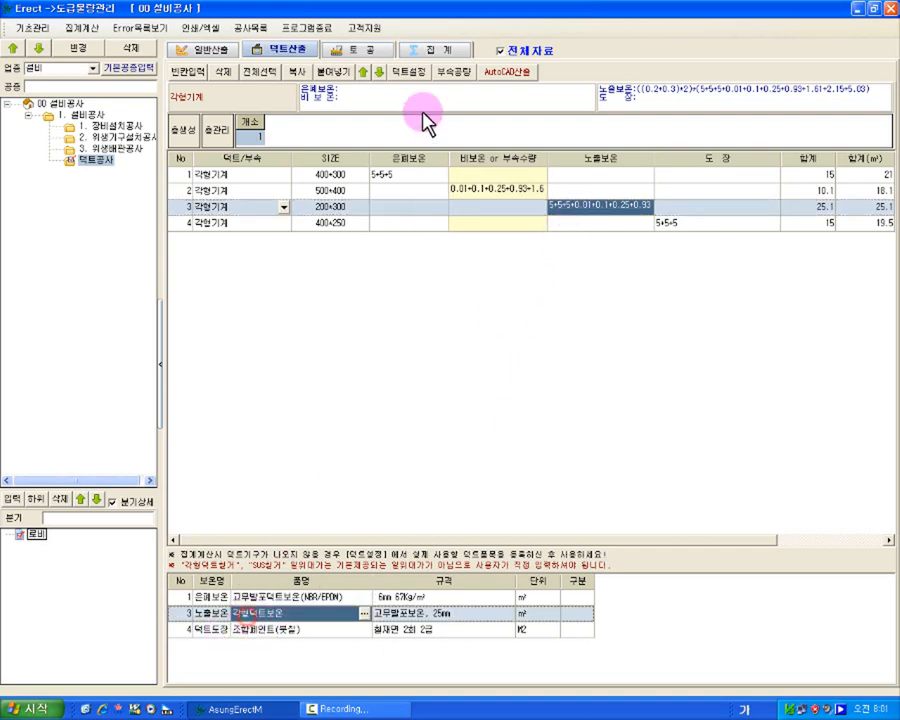
left_click(416, 50)
left_click(398, 185)
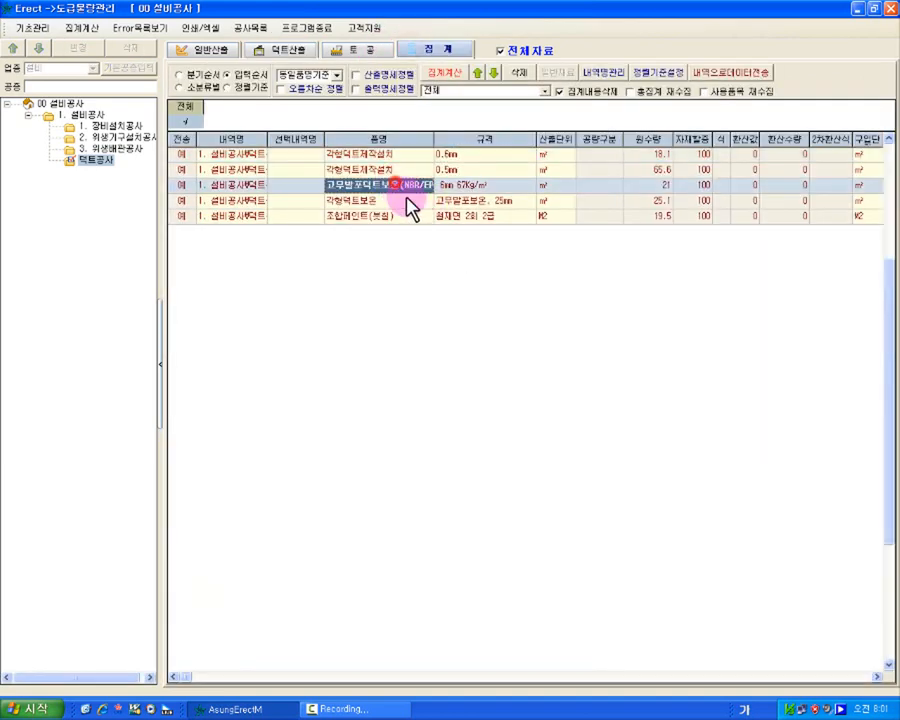
left_click(472, 204)
left_click(636, 186)
left_click(636, 202)
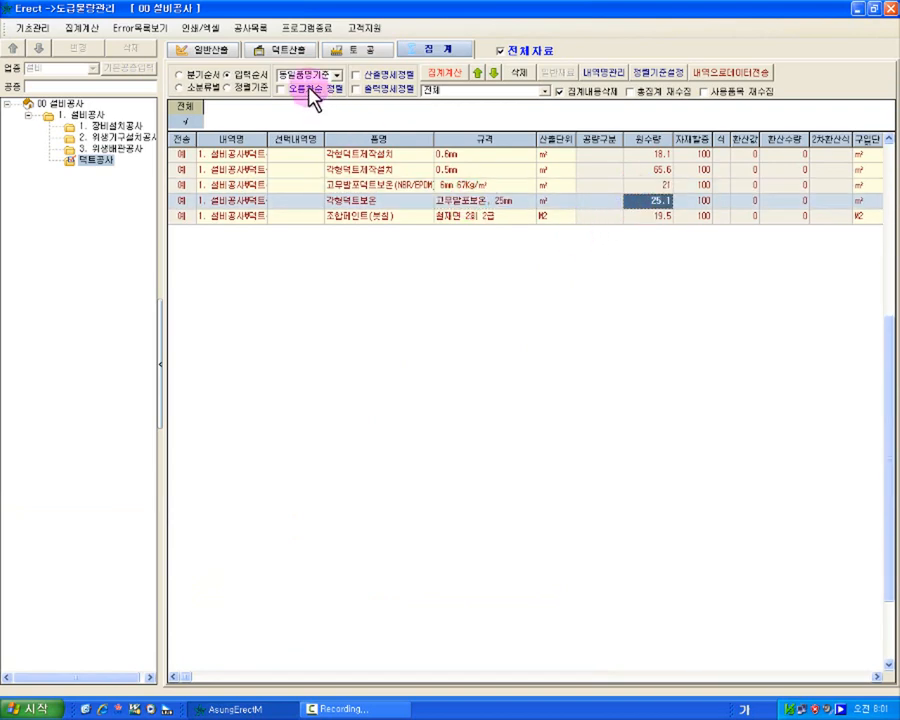
Check the row 4 painting (도장) quantity and its 조합페인트(붓칠) item against the painting line in the summary.
left_click(285, 50)
left_click(736, 224)
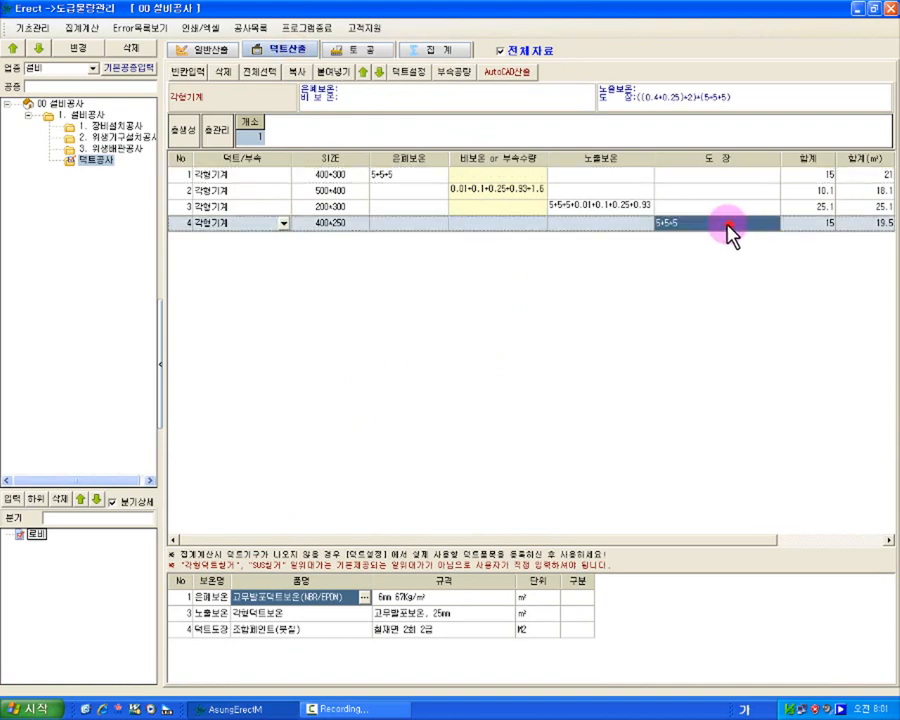
left_click(305, 629)
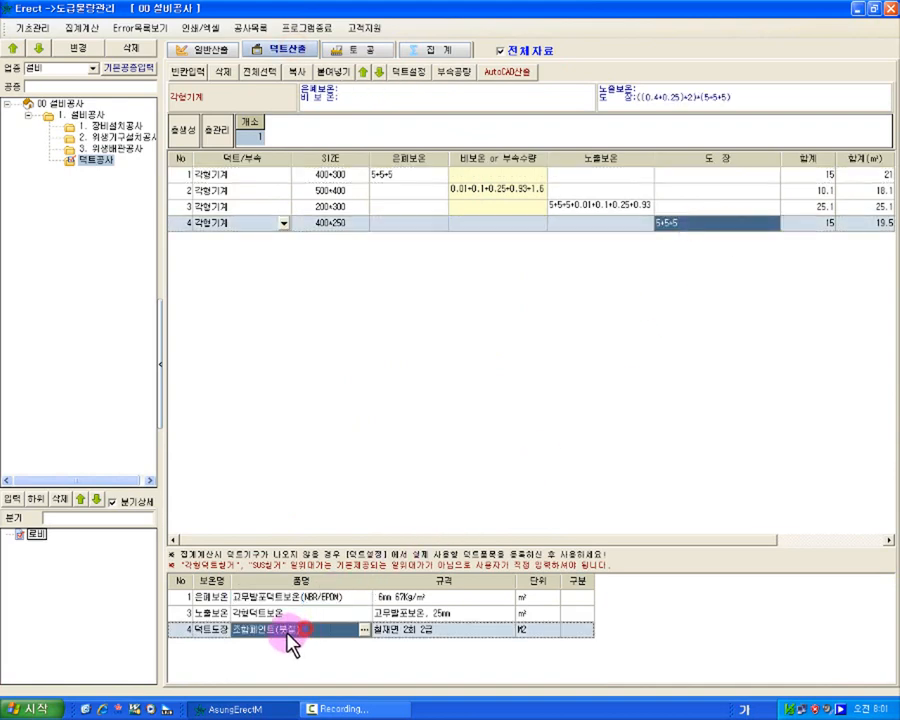
left_click(440, 51)
left_click(574, 216)
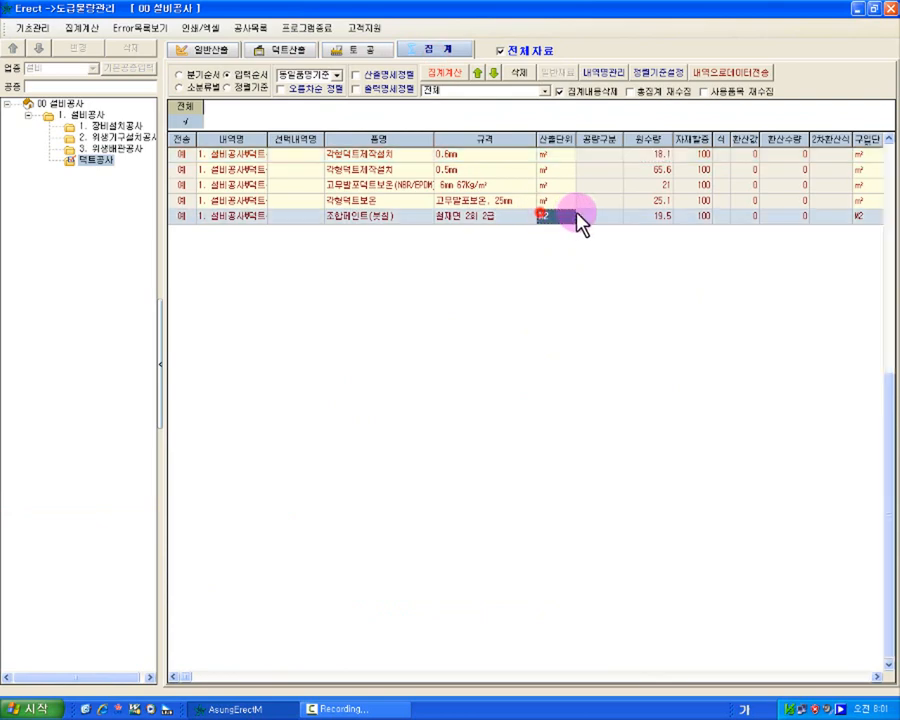
Compare the summarized 조합페인트(붓칠) 원수량 with the 400*250 duct row's 도장 formula in the duct takeoff.
left_click(651, 216)
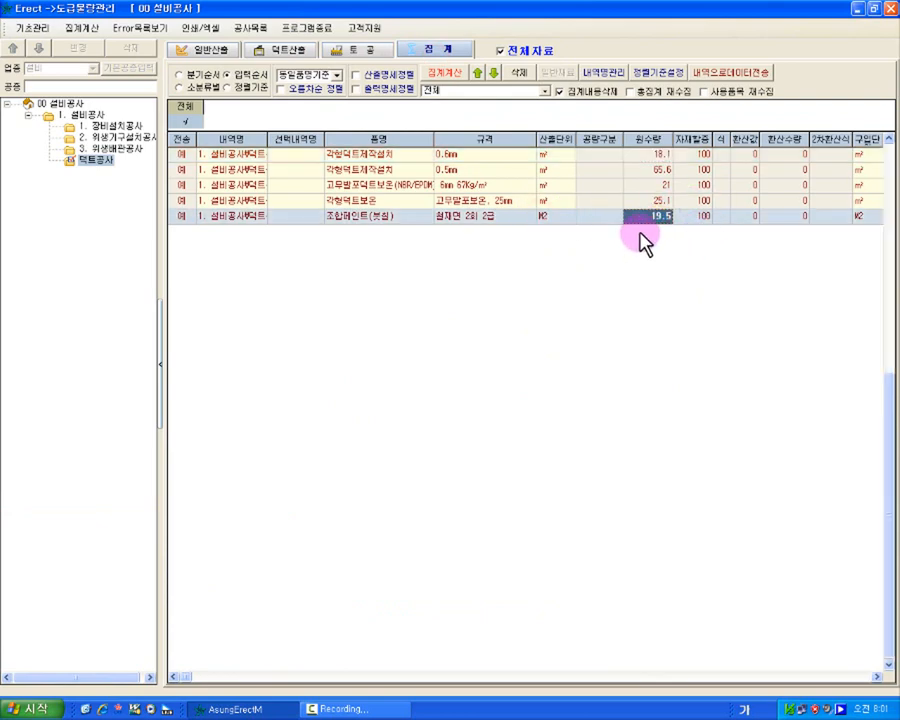
left_click(290, 50)
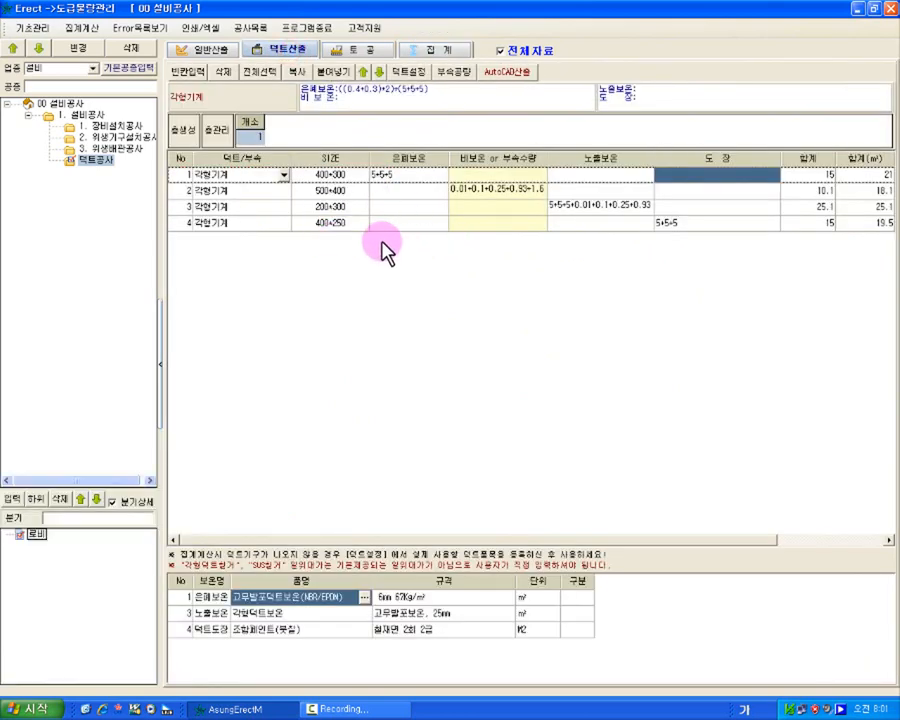
left_click(284, 222)
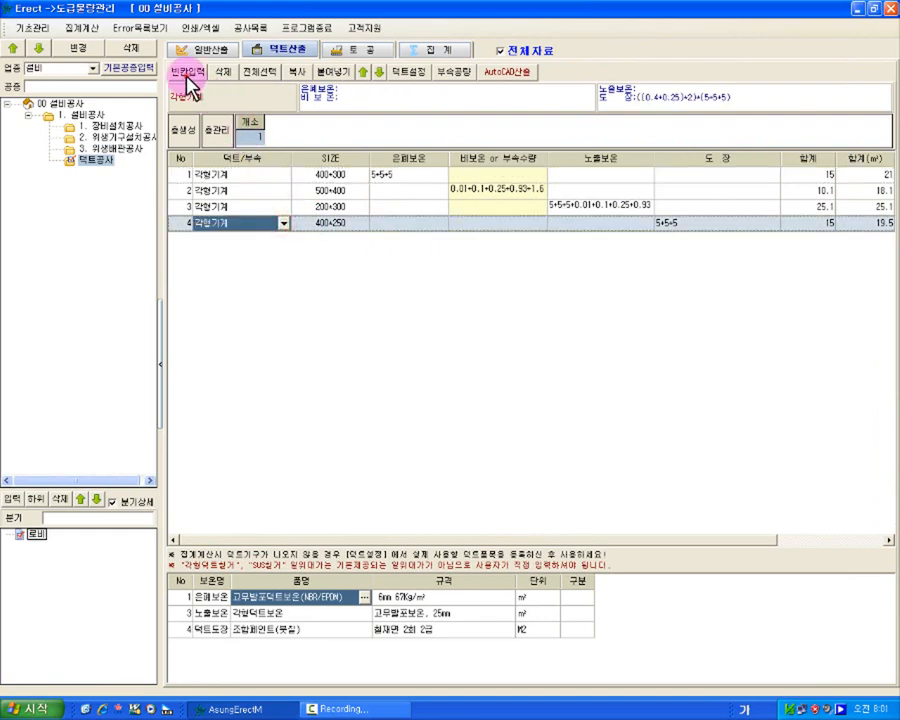
Add a fifth row to the duct takeoff for the F.D accessory with size 200*200.
left_click(187, 72)
left_click(284, 239)
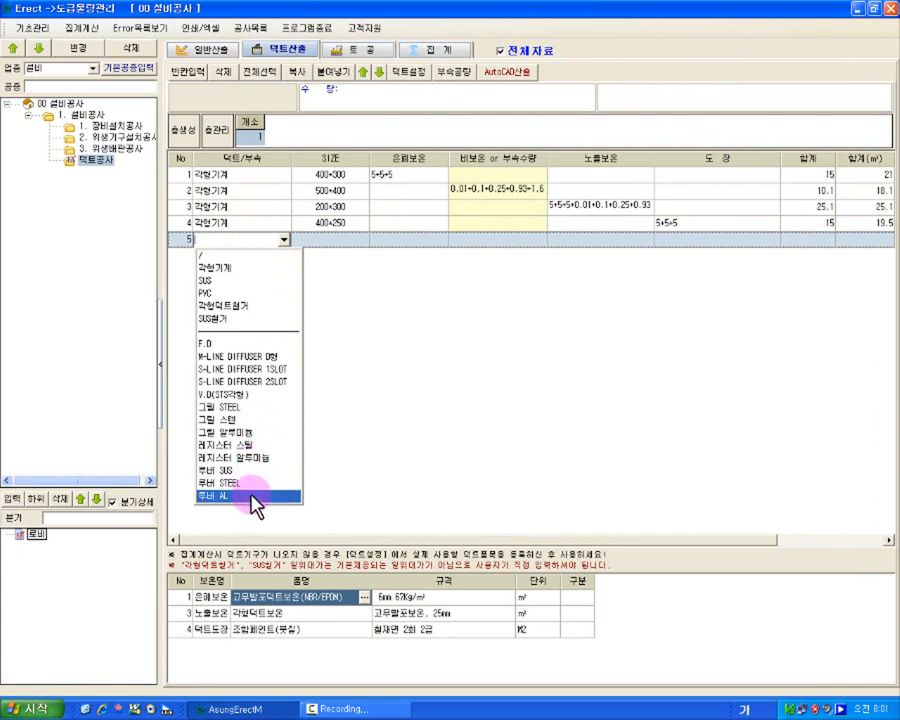
left_click(260, 343)
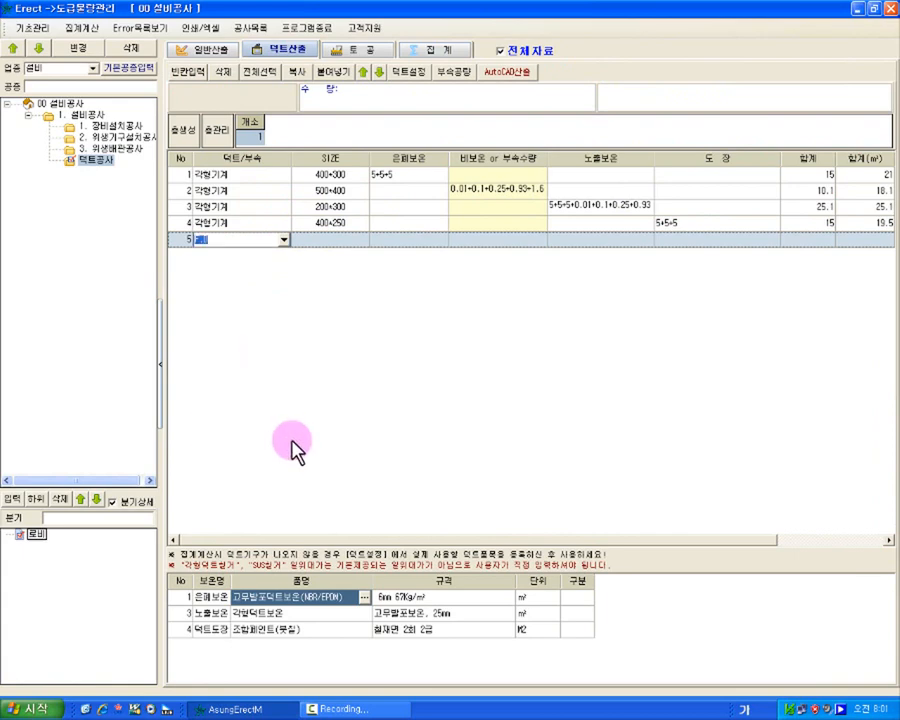
left_click(318, 240)
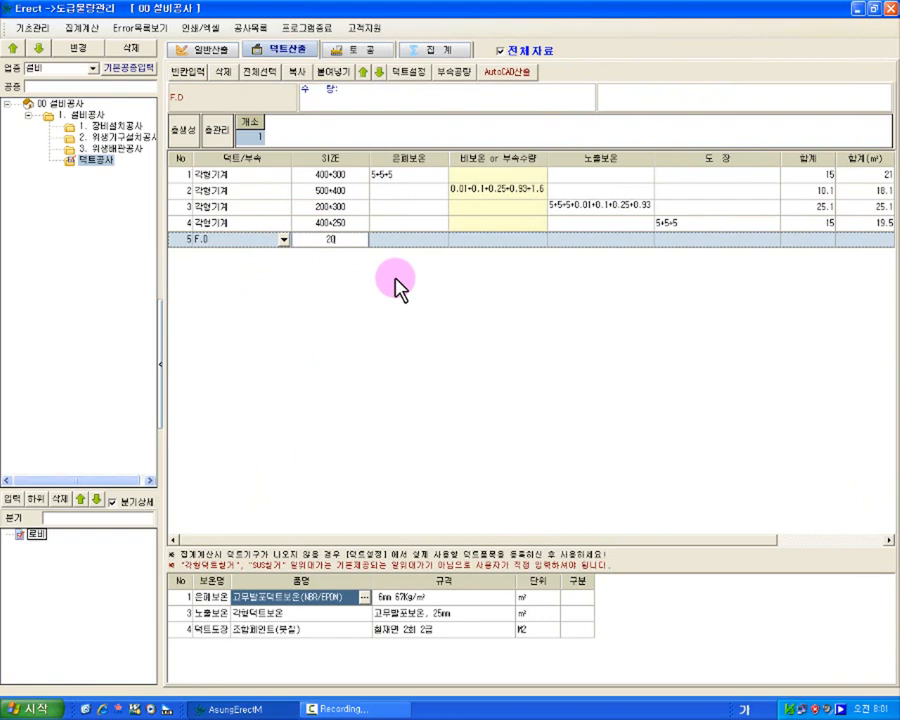
type("200*200")
key("Return")
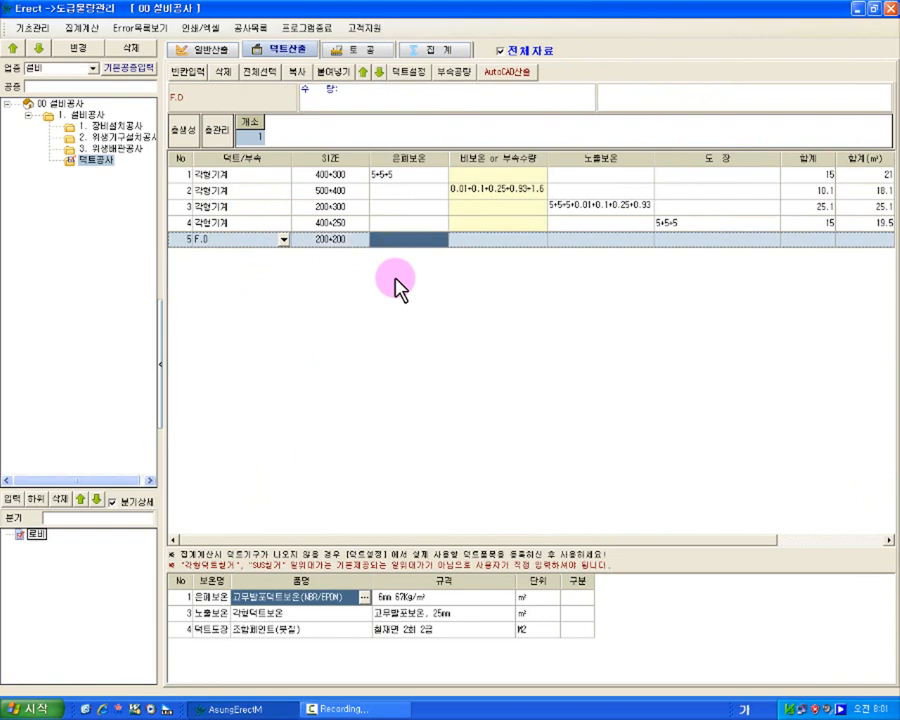
Enter 5+5+5 as the F.D row's accessory quantity (비보온 or 부속수량).
left_click(518, 242)
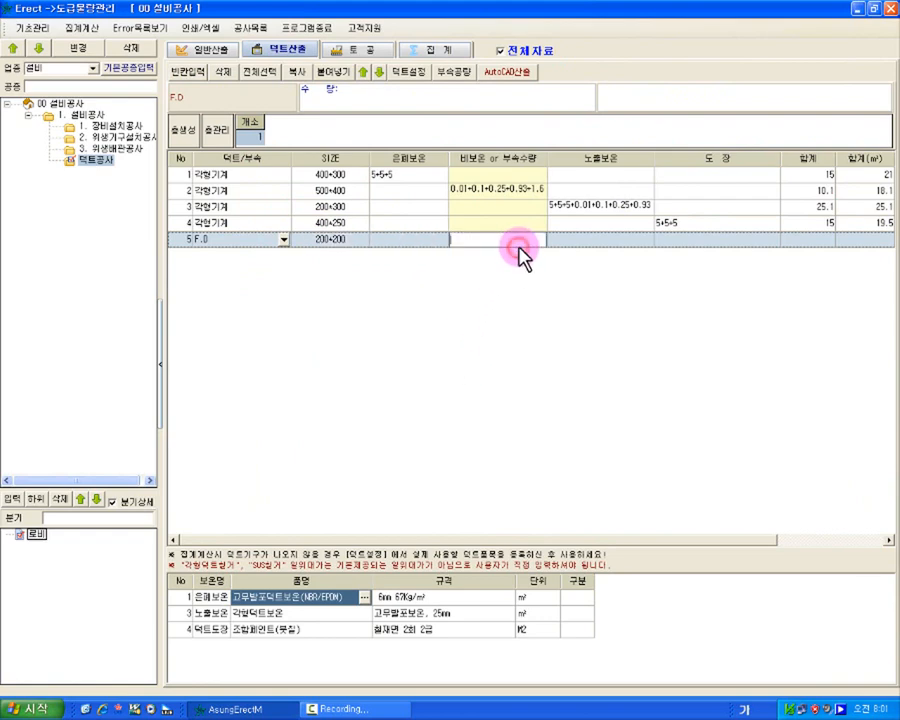
type("5+5+5")
key("Return")
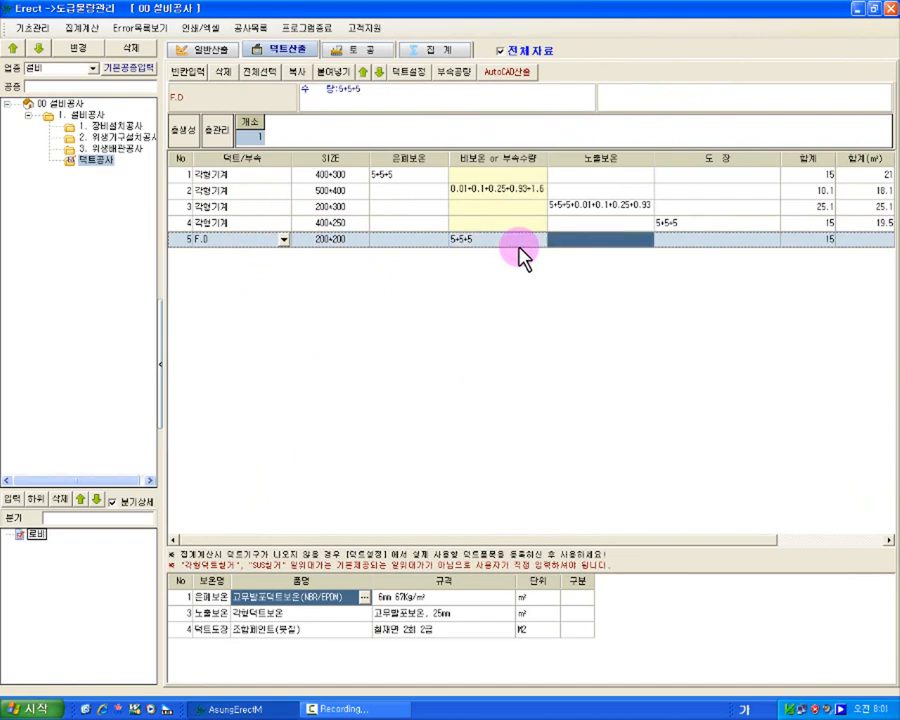
left_click(480, 244)
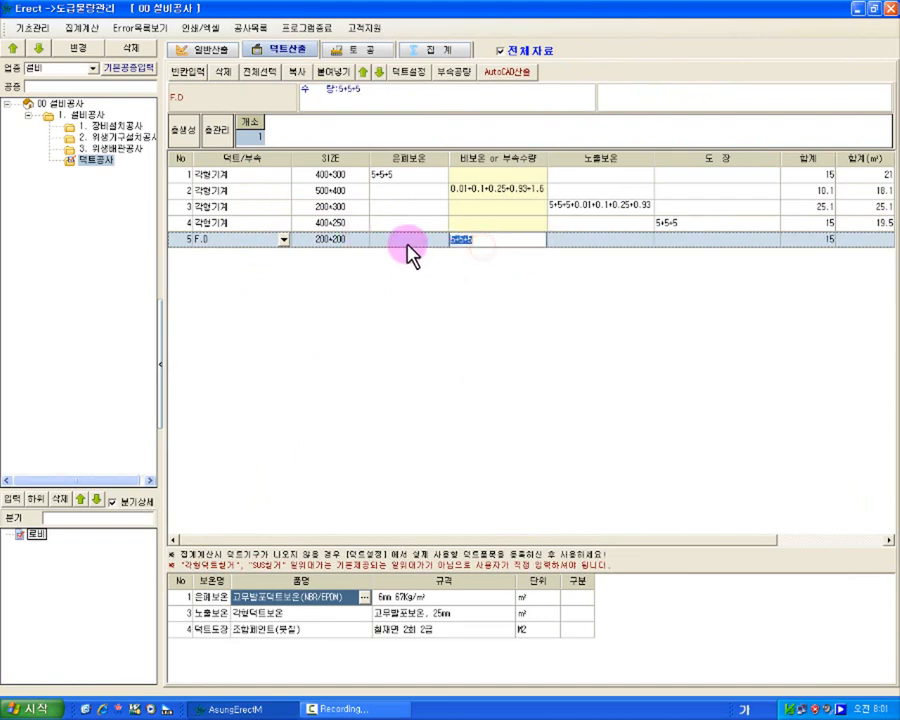
left_click(409, 246)
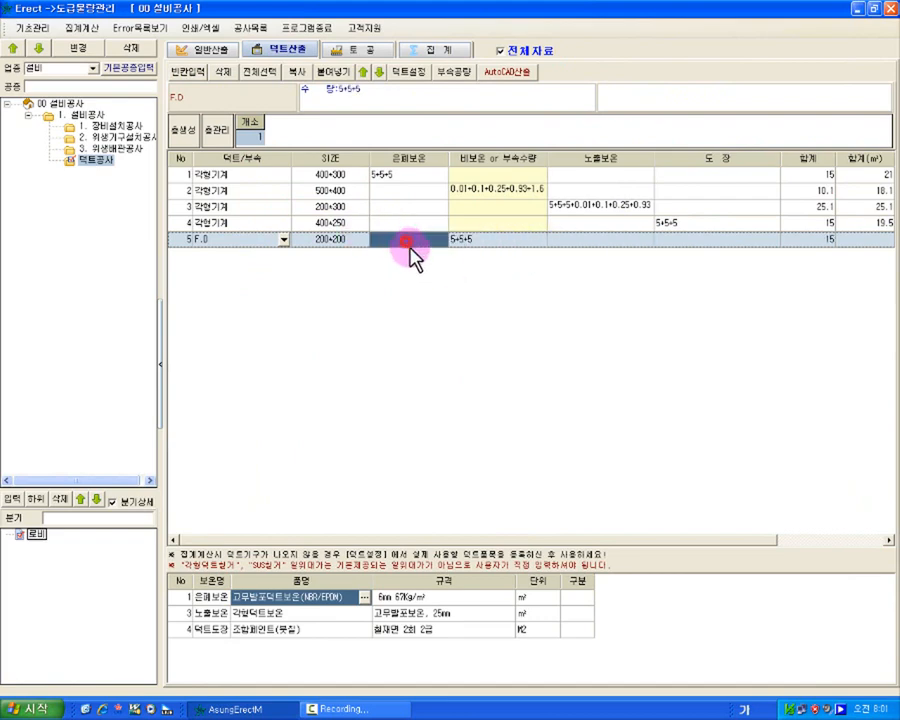
Open the duct accessory labour table (덕트기구공량) and reload its master data, replacing the existing entries.
left_click(283, 241)
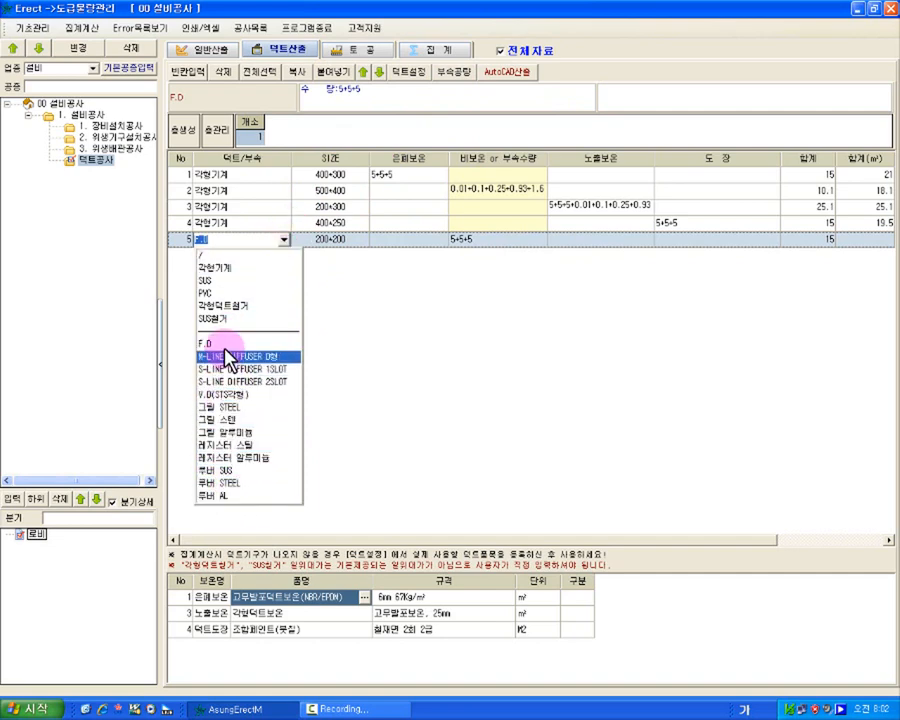
left_click(450, 346)
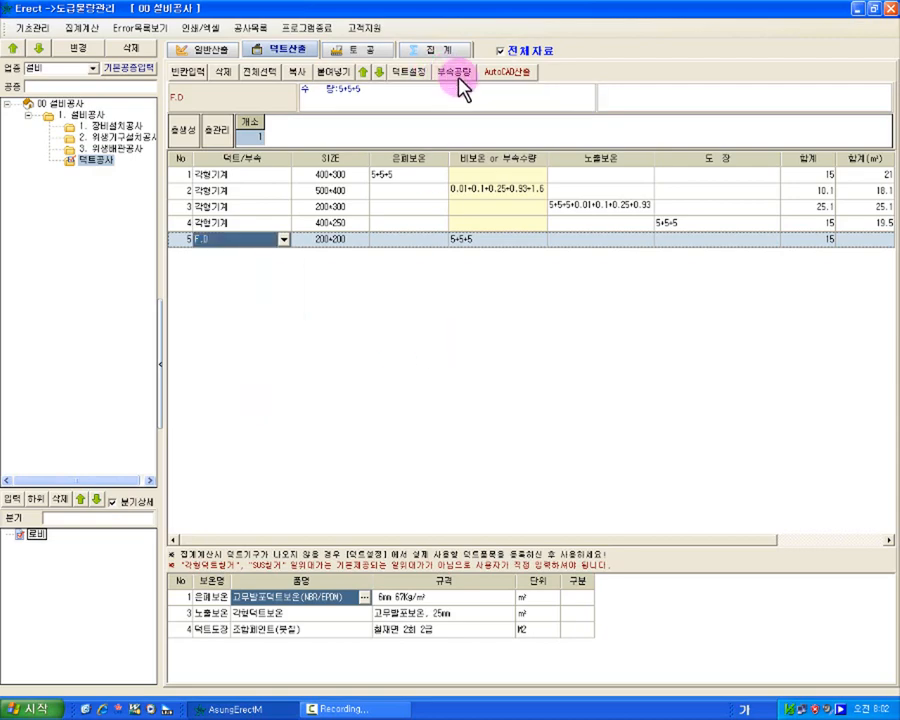
left_click(460, 76)
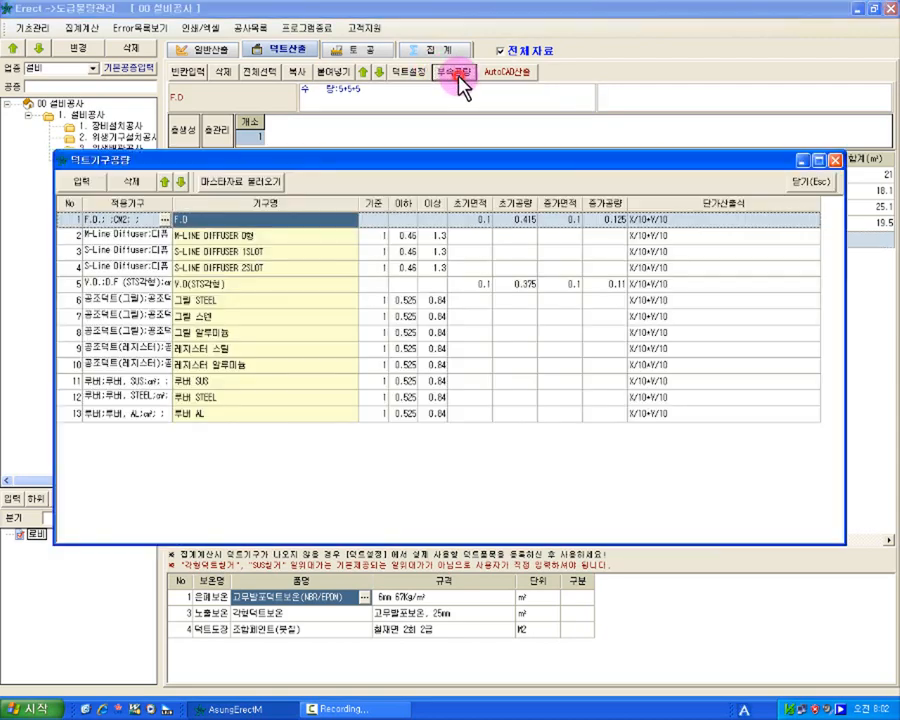
left_click(241, 182)
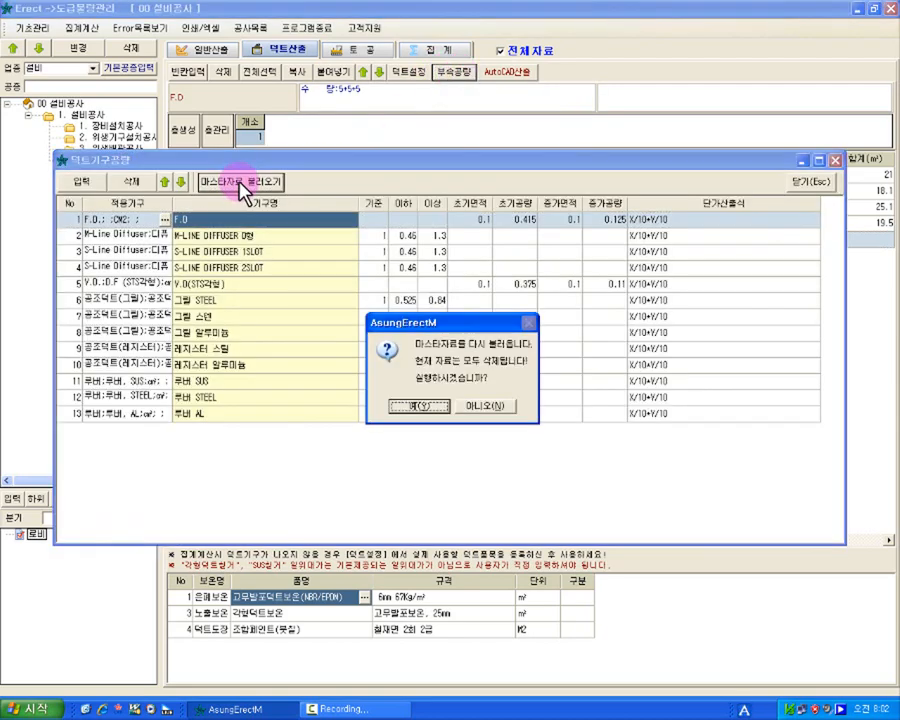
left_click(424, 410)
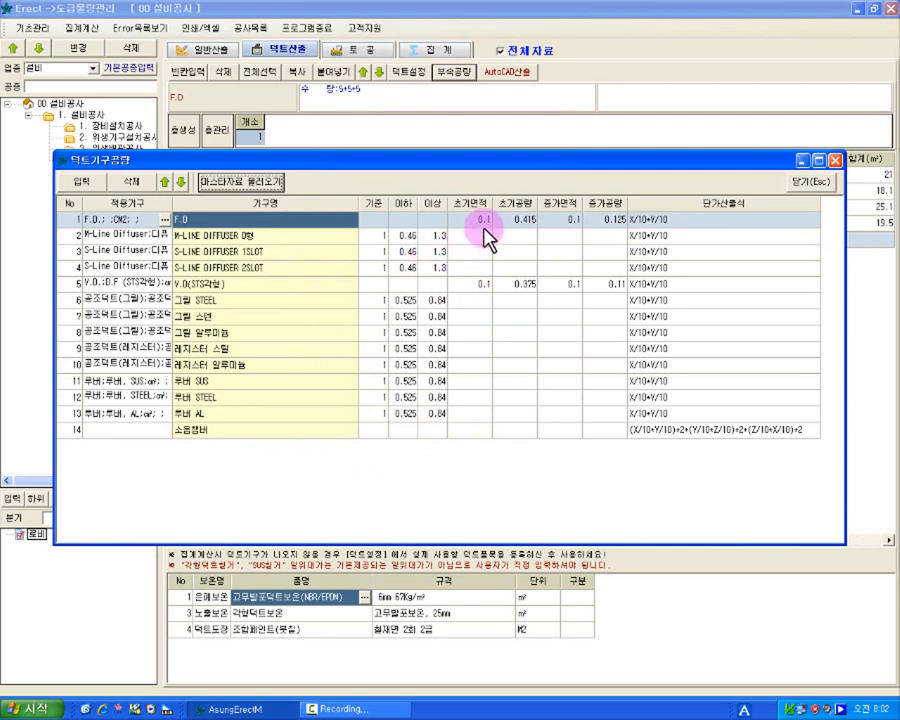
Examine the F.D entry's initial area and labour and its incremental area and labour in the accessory table.
left_click(558, 236)
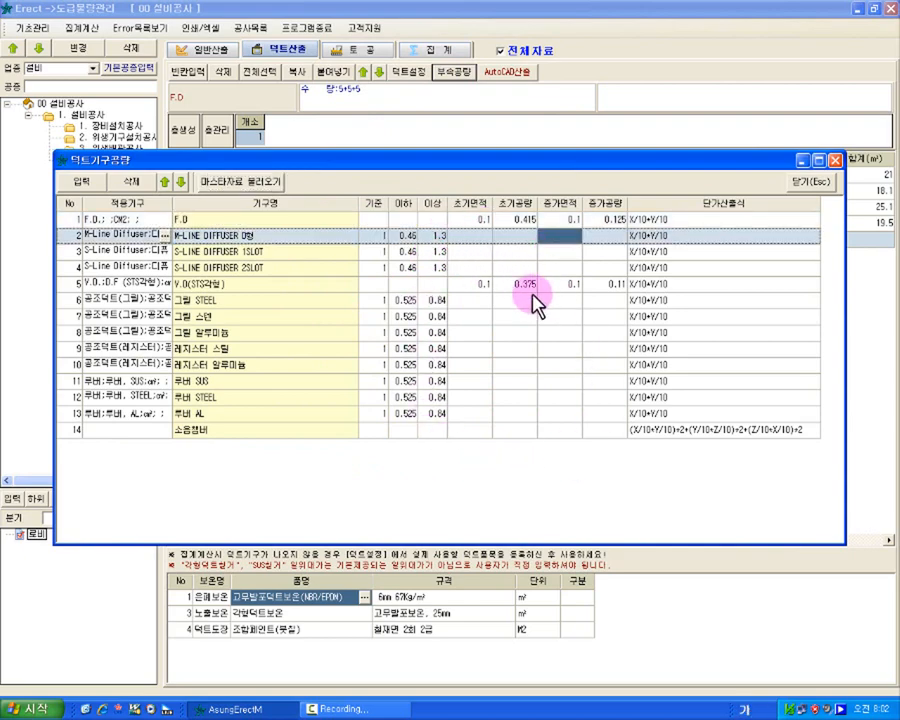
left_click(473, 219)
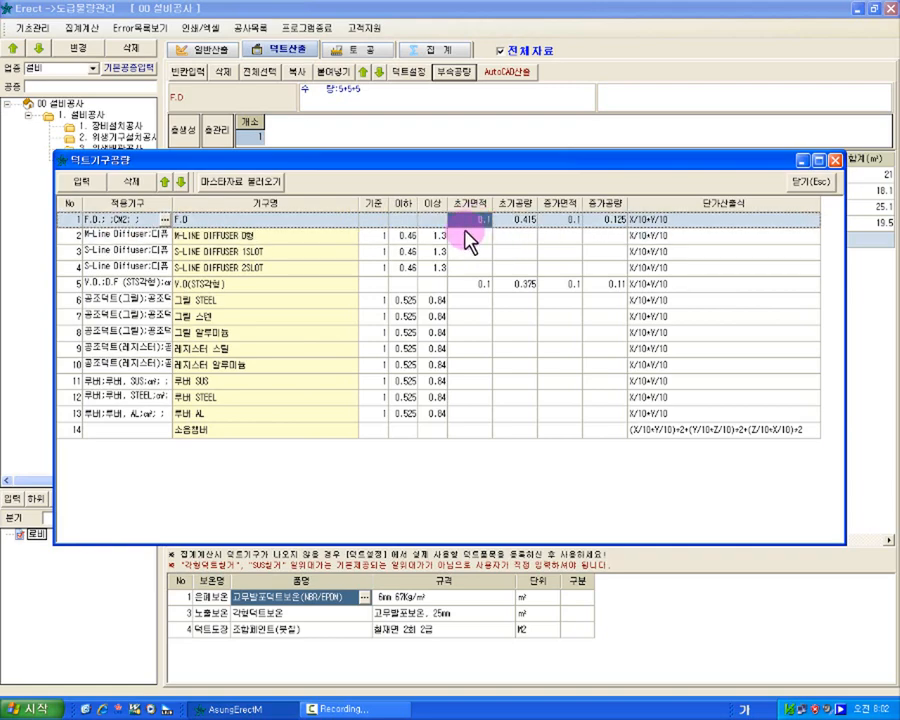
left_click(516, 228)
left_click(557, 224)
left_click(591, 220)
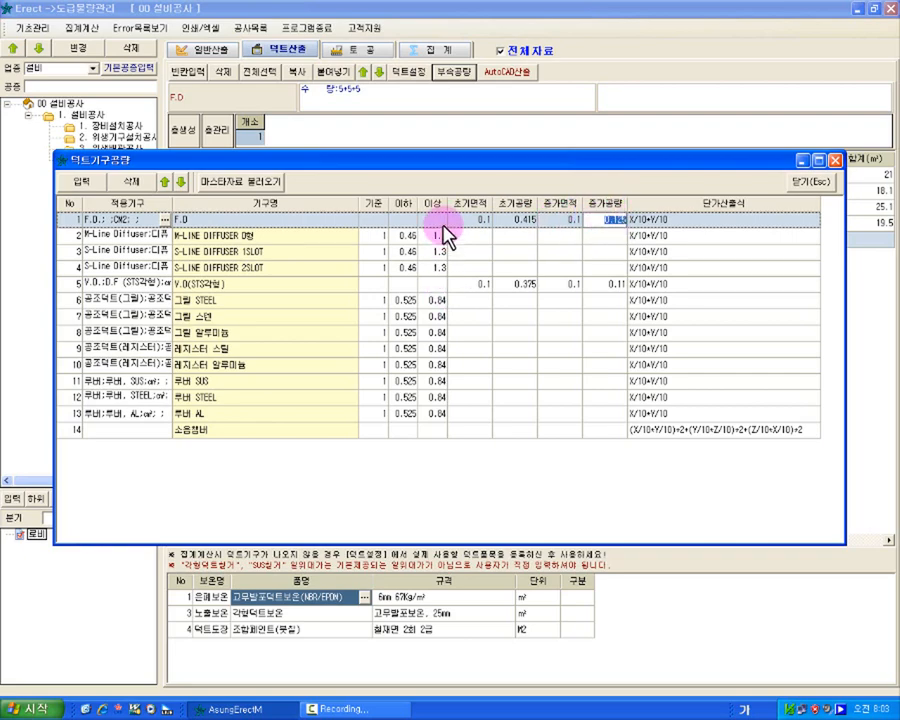
left_click(459, 300)
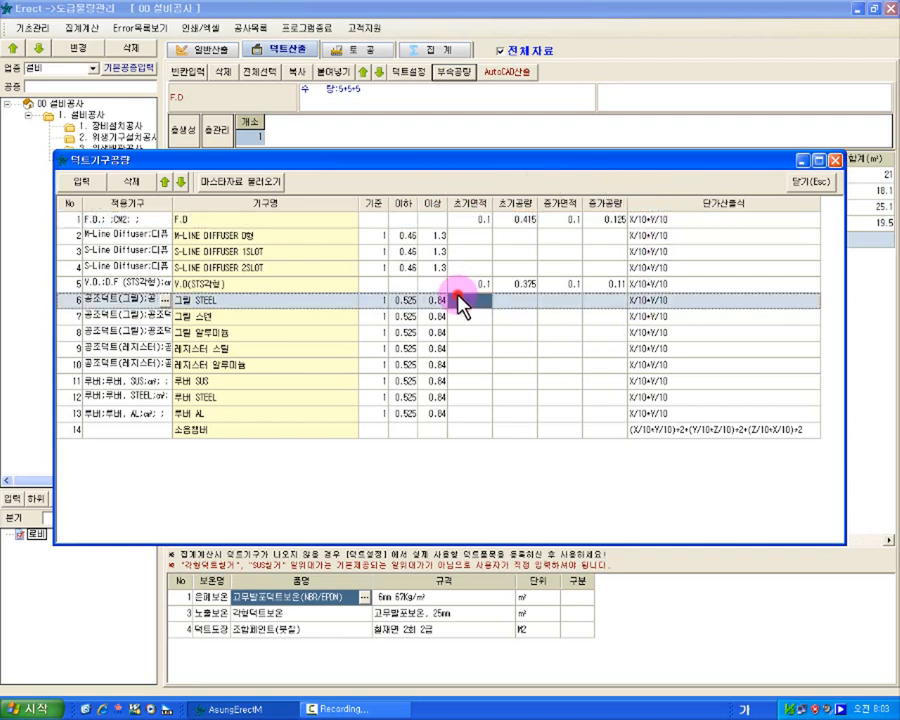
Examine the 기준, 이하 and 이상 labour values of the M-LINE DIFFUSER D형 entry.
left_click(376, 236)
left_click(406, 238)
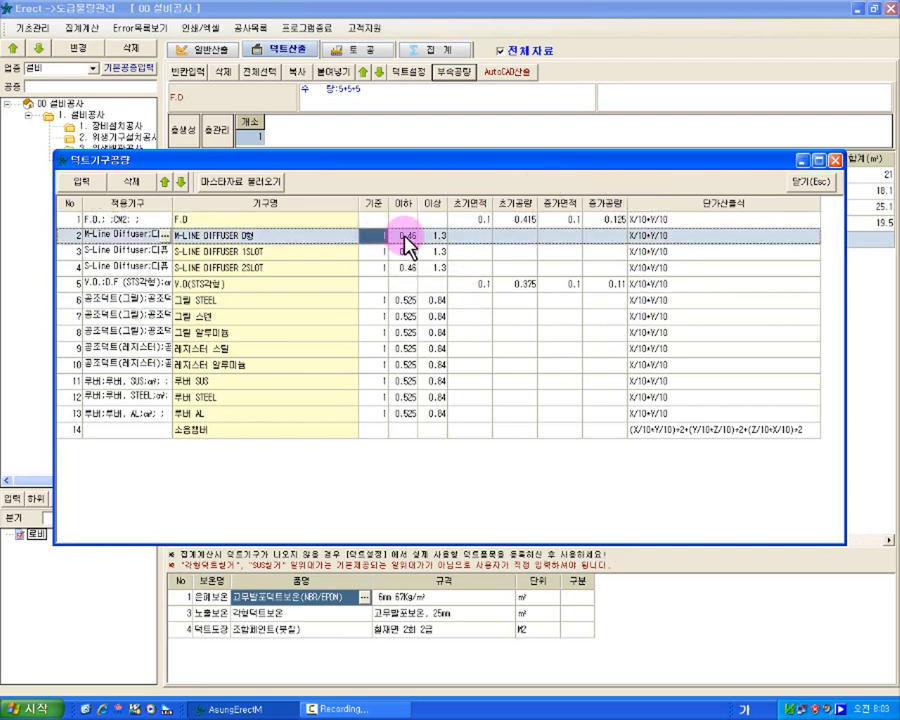
left_click(433, 237)
left_click(406, 237)
left_click(406, 237)
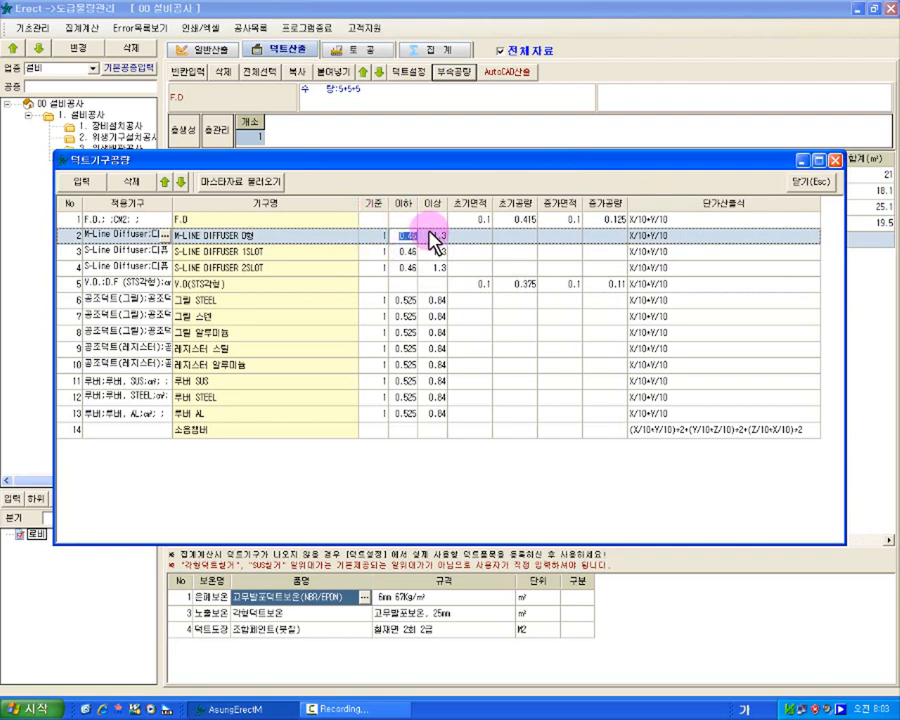
left_click(481, 237)
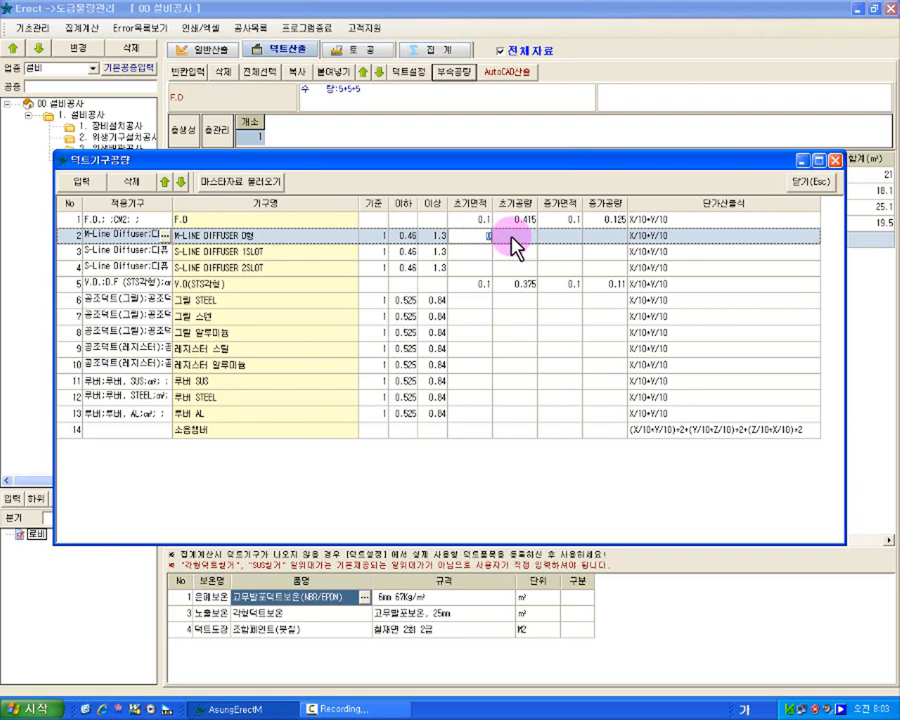
Compare F.D's area-increment labour values with M-LINE DIFFUSER D형's threshold values, then close the accessory labour table.
left_click(482, 218)
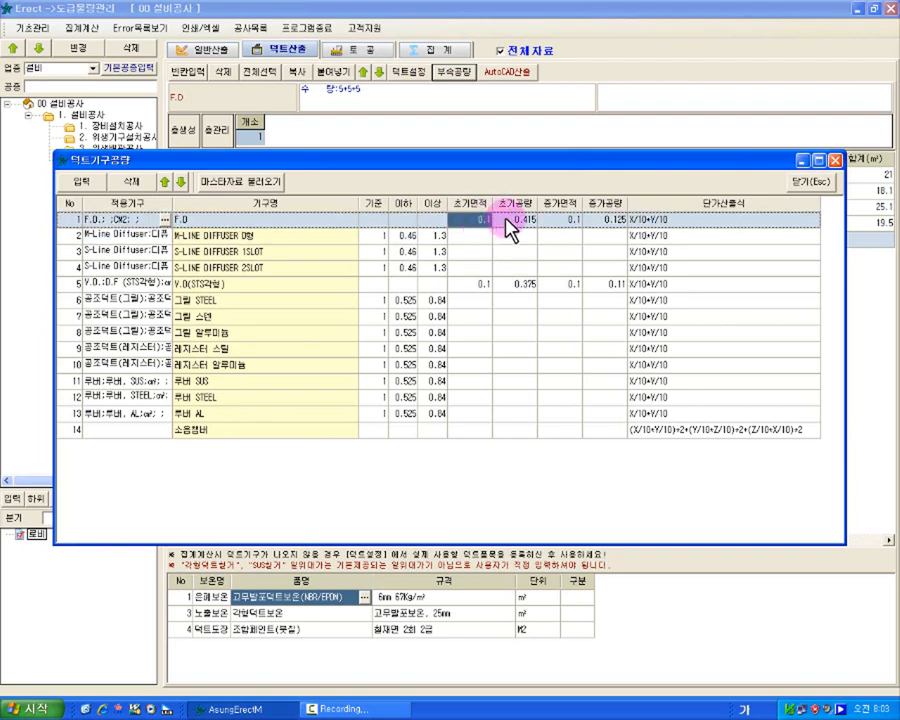
left_click(518, 222)
left_click(561, 222)
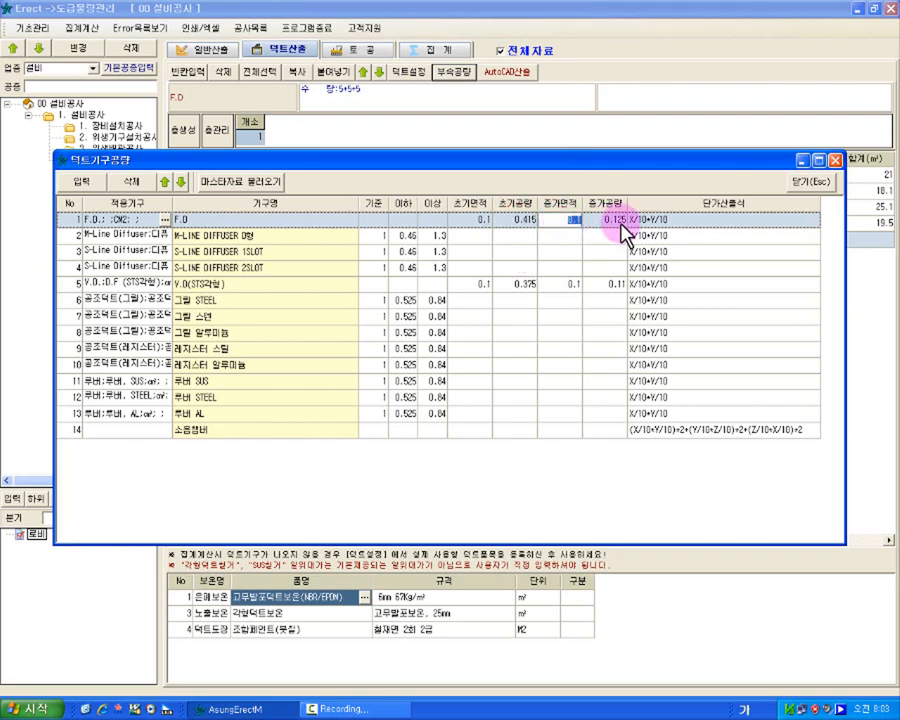
left_click(605, 221)
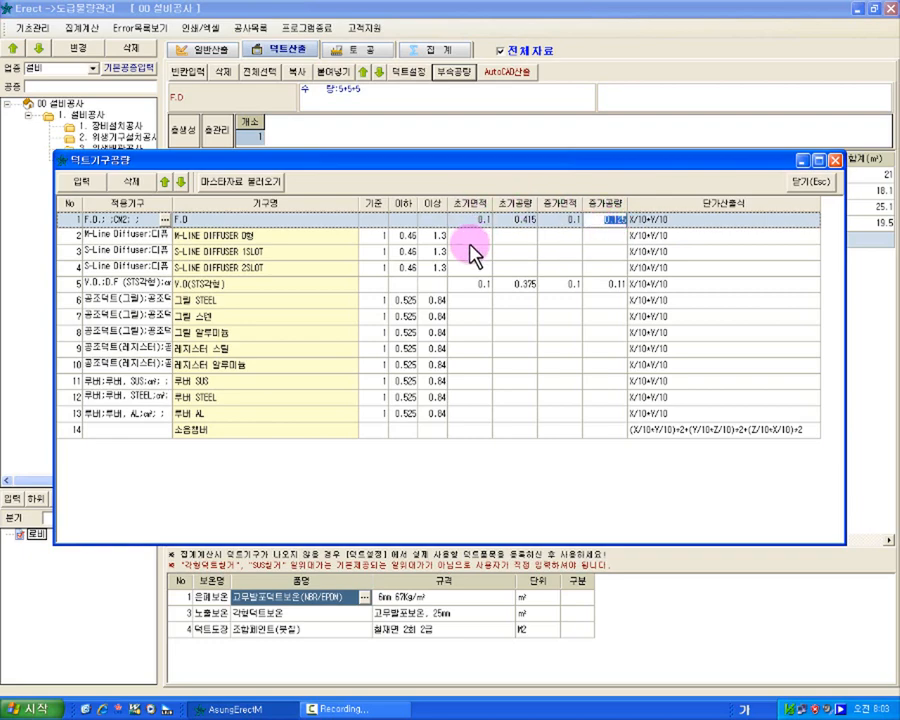
left_click(378, 236)
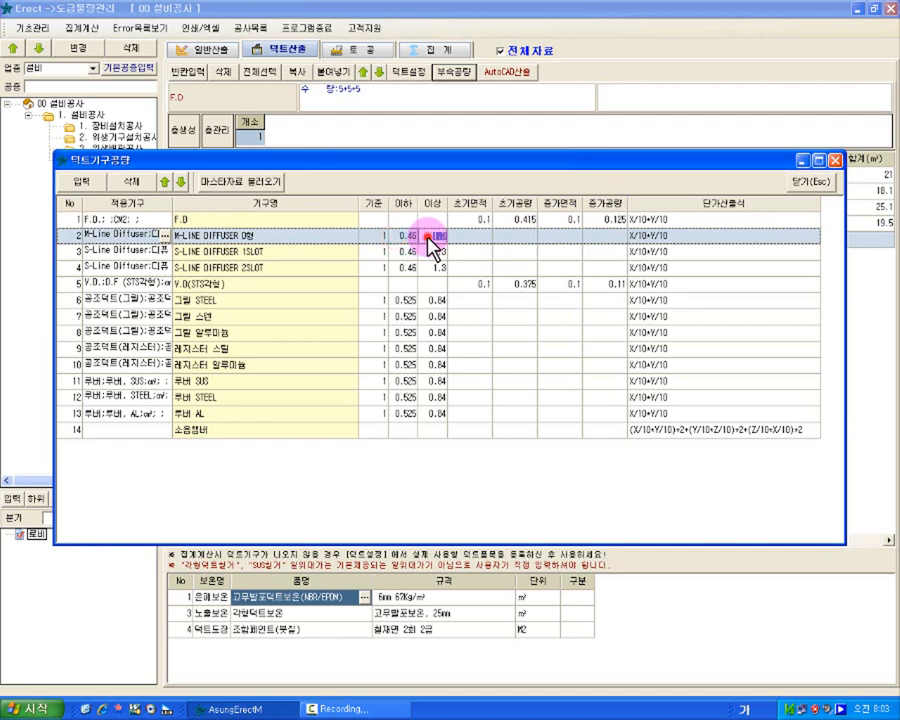
left_click(414, 236)
key("Escape")
Rerun the summary calculation to include the F.D accessory in 덕트공사.
left_click(448, 50)
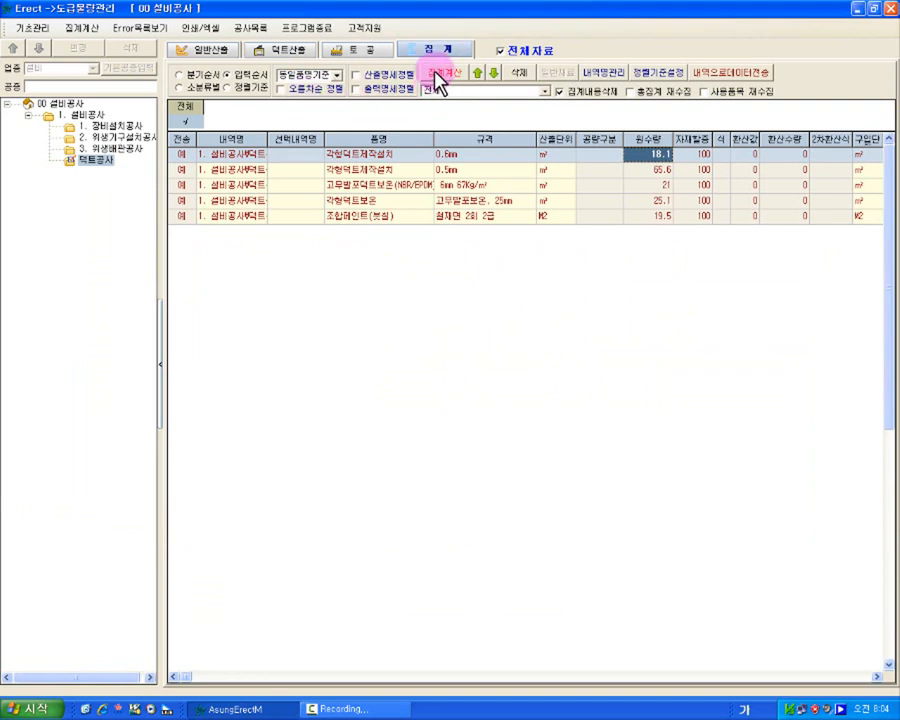
left_click(440, 75)
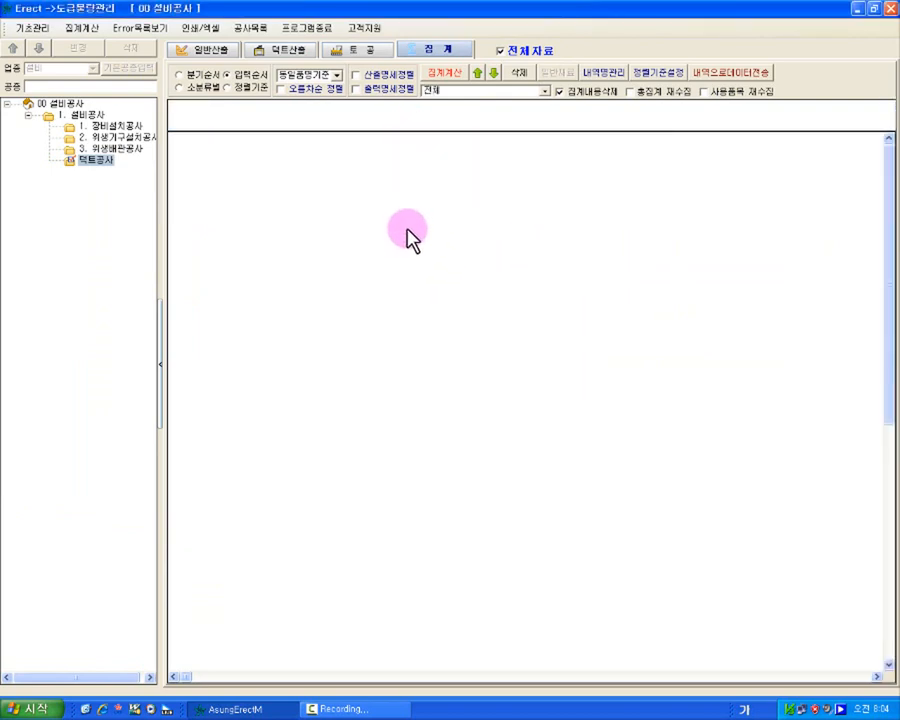
Recheck F.D's initial and incremental area and labour values in the accessory labour table, then view the recalculated 덕트공사 summary.
left_click(285, 49)
left_click(453, 72)
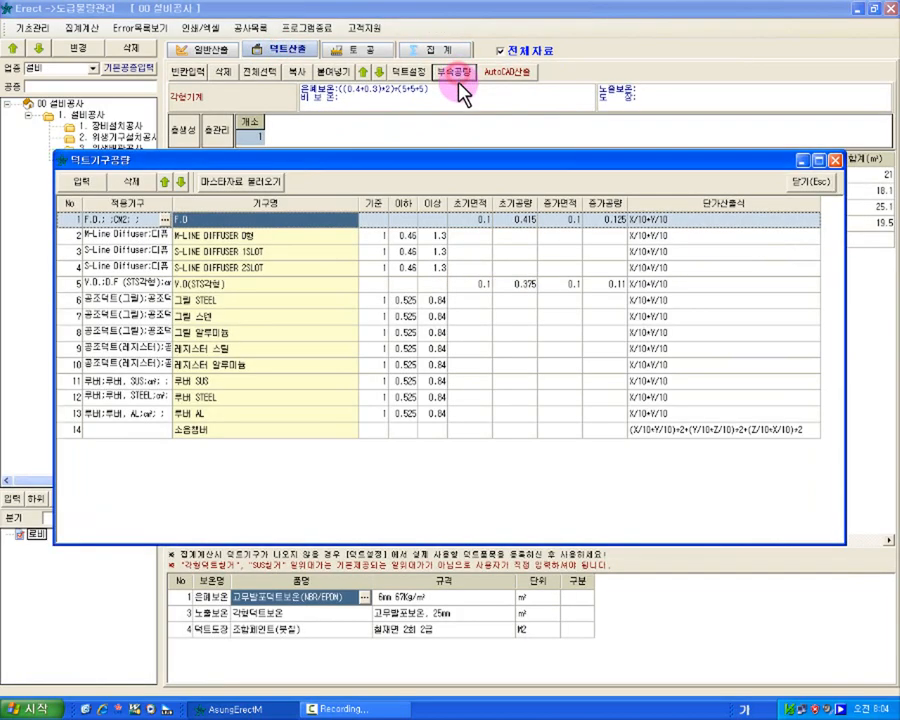
left_click(487, 222)
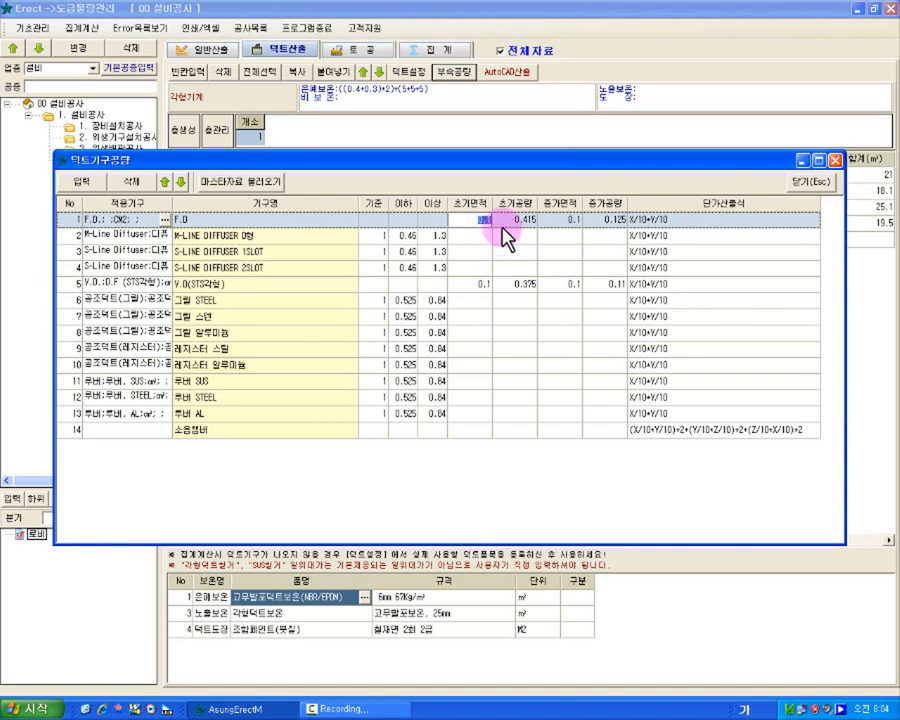
left_click(512, 222)
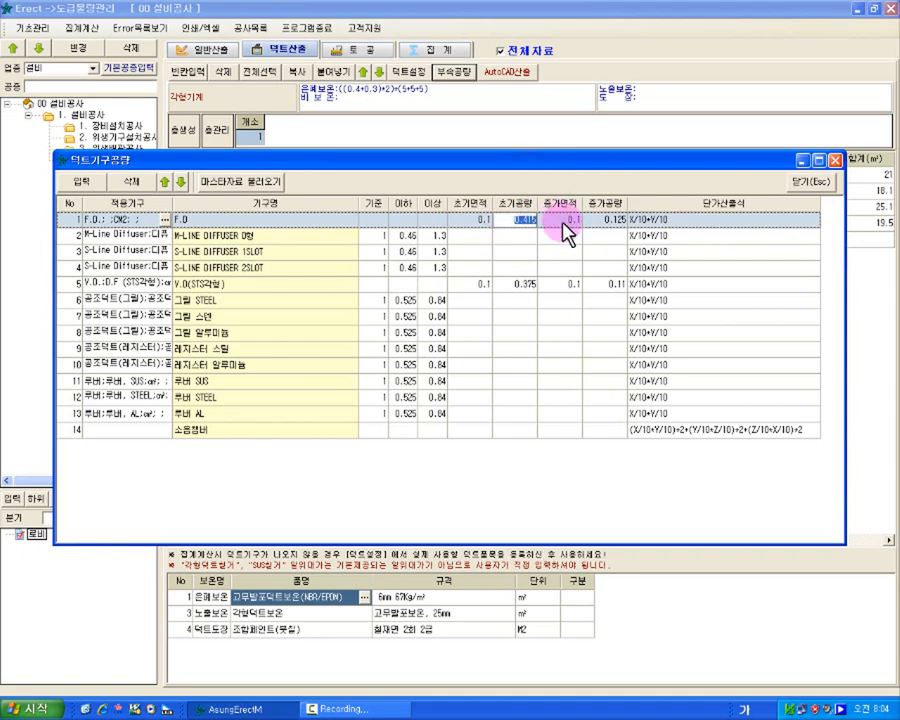
left_click(563, 223)
left_click(600, 222)
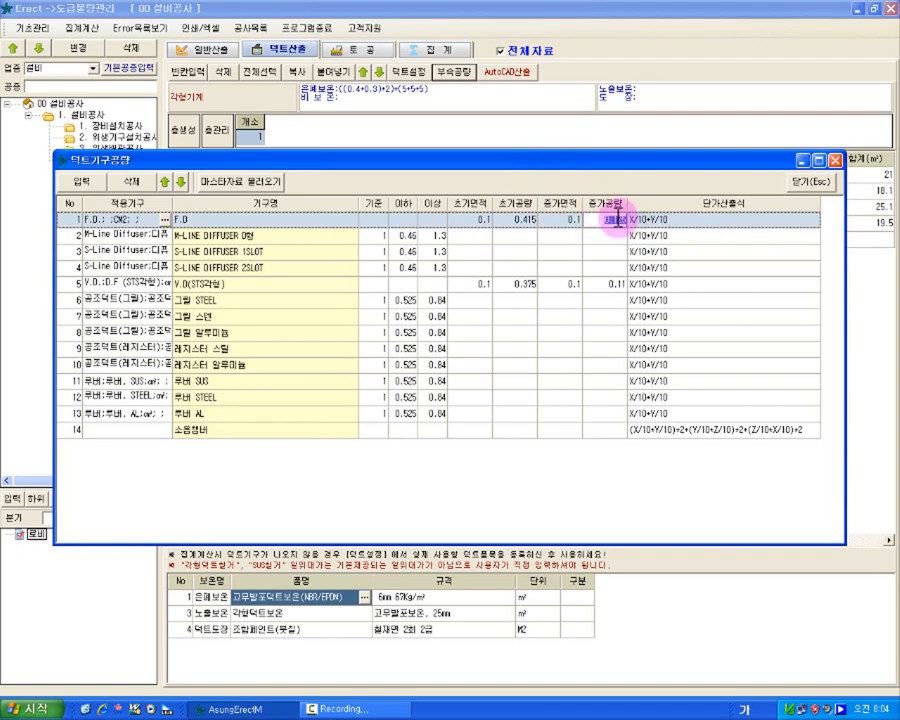
left_click(815, 186)
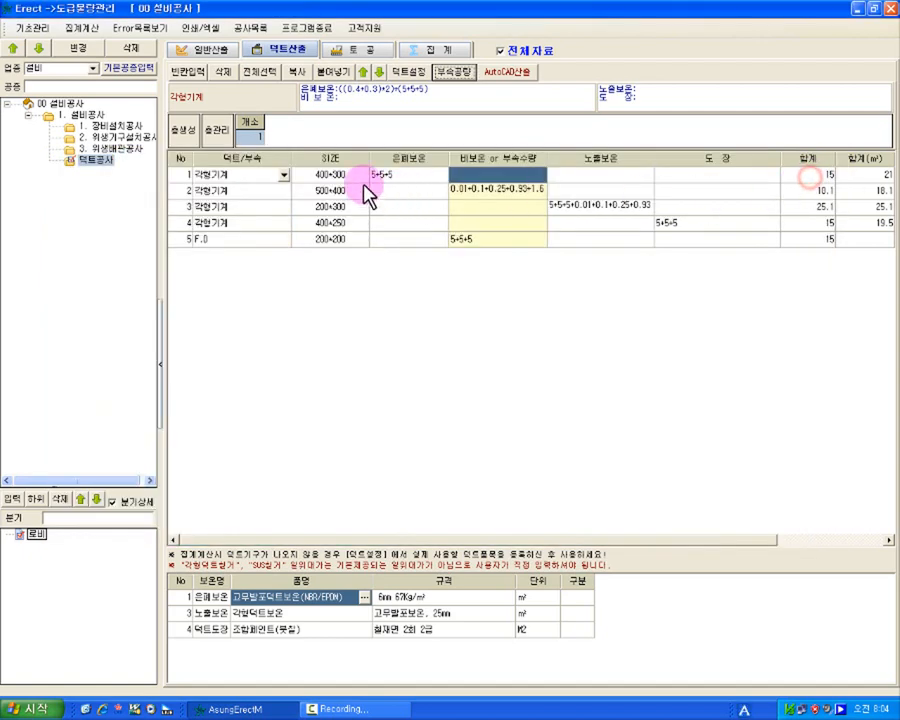
left_click(440, 50)
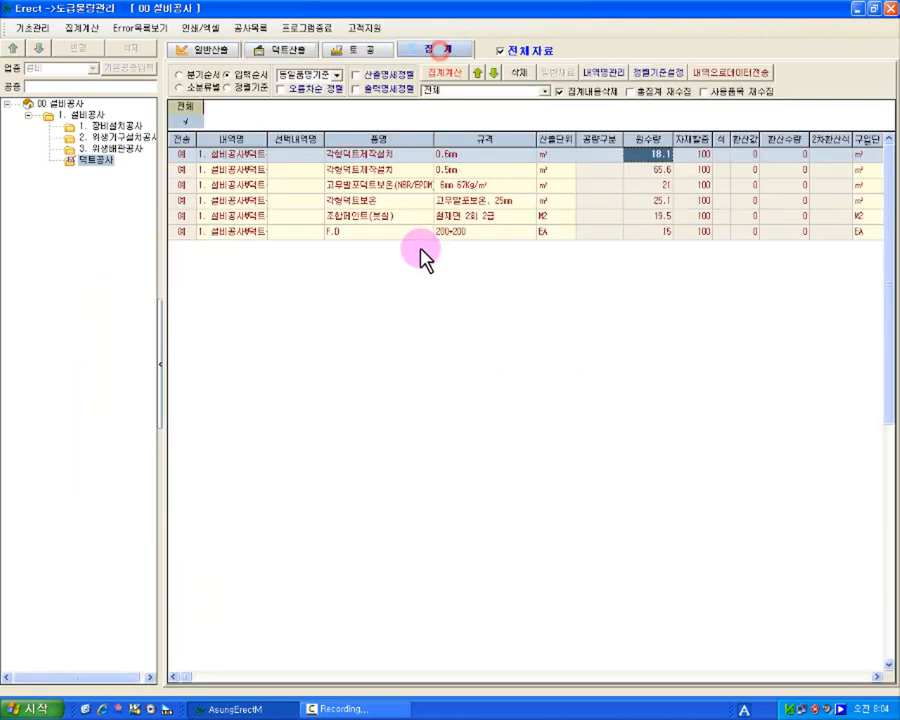
Examine the F.D row's item name, specification and unit in the 덕트공사 summary.
left_click(349, 232)
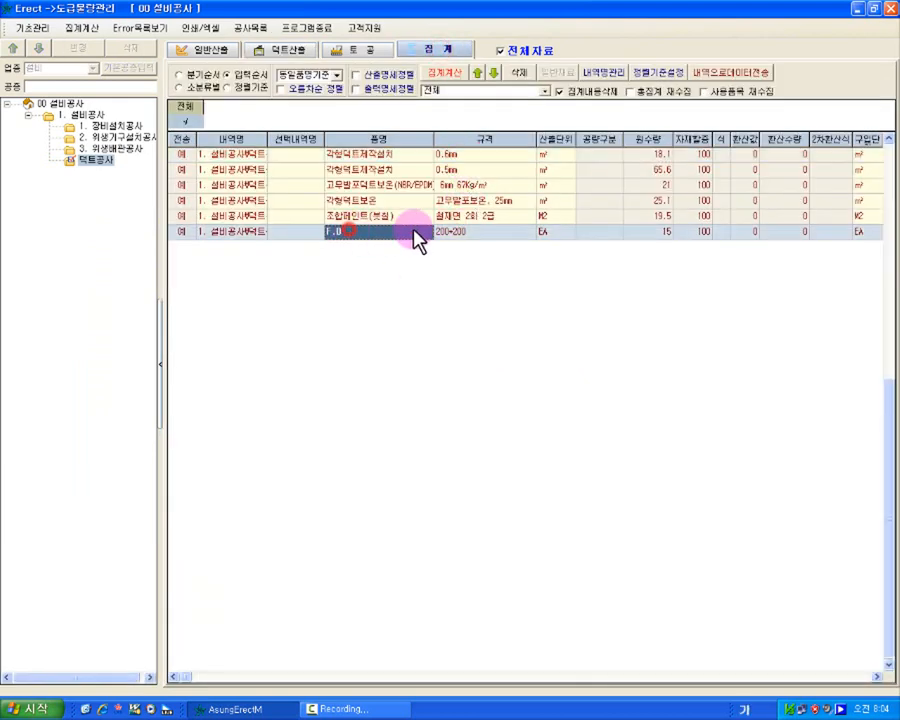
left_click(487, 233)
left_click(568, 236)
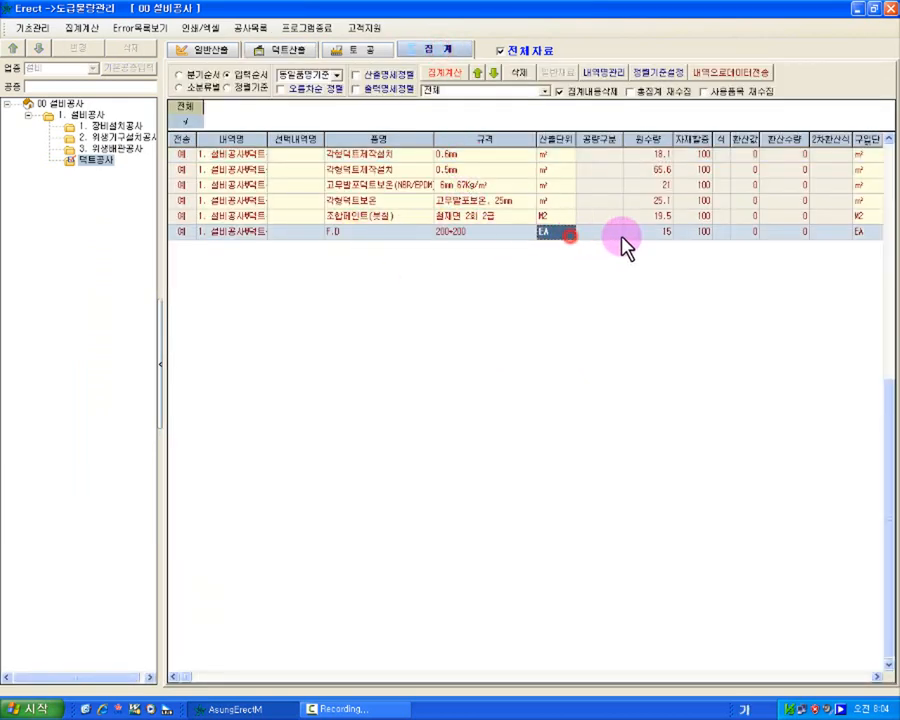
left_click(418, 236)
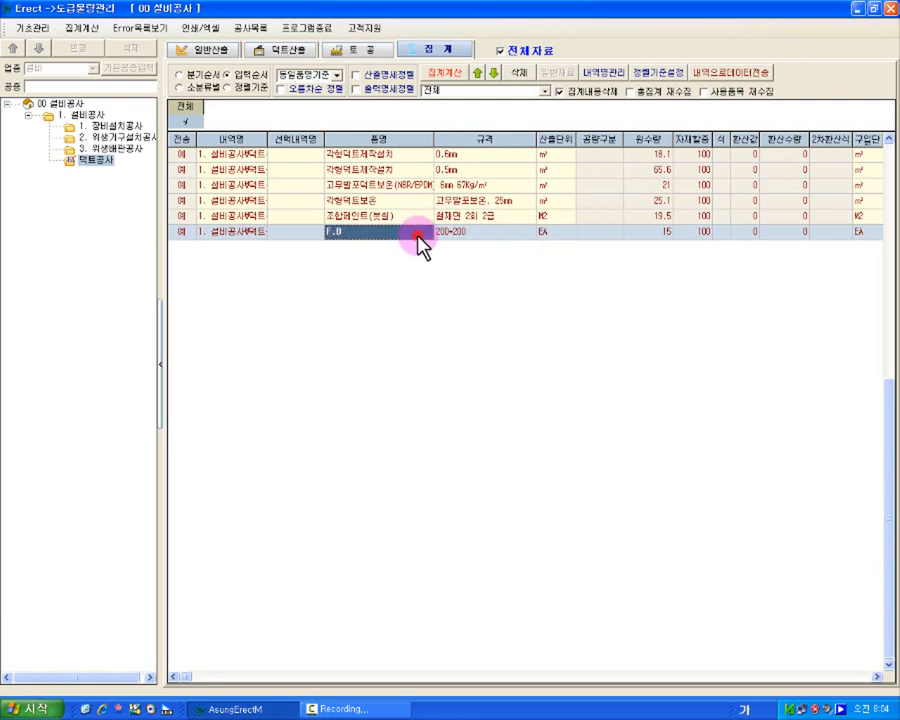
left_click(515, 233)
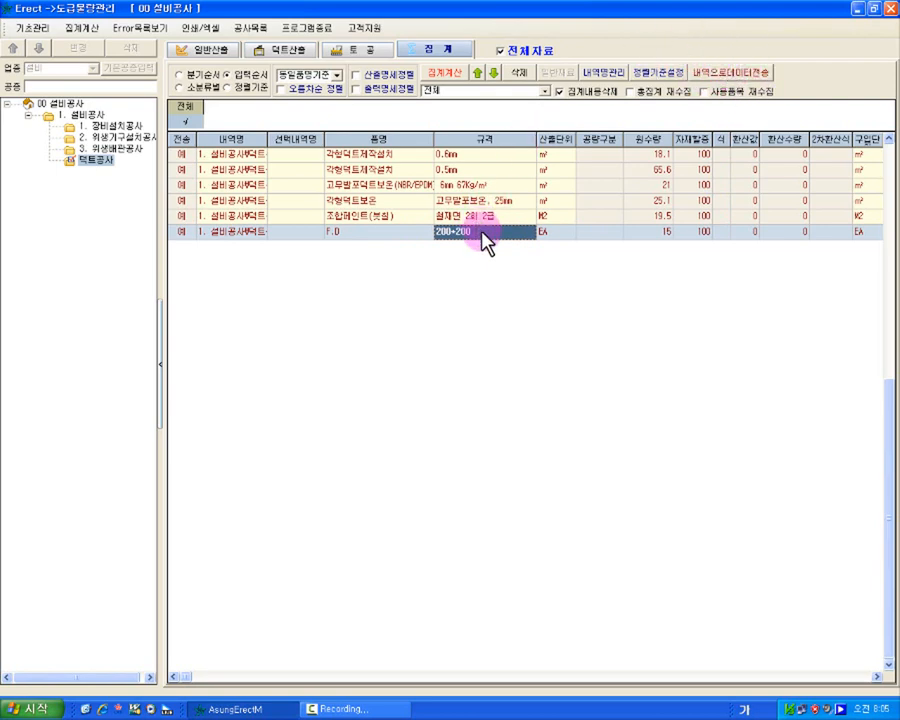
left_click(396, 233)
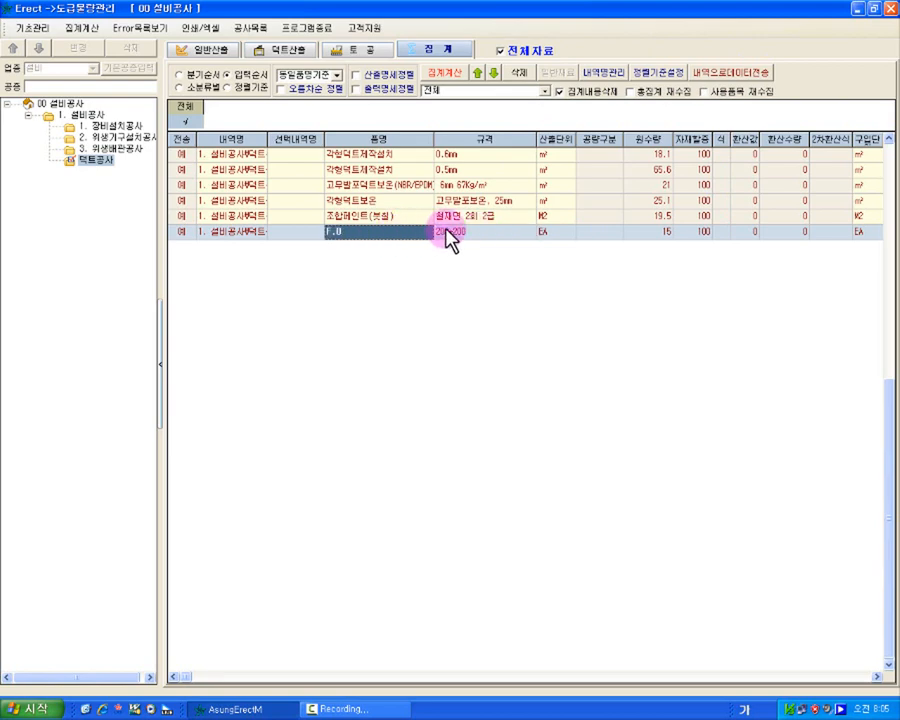
left_click(447, 235)
List where the summary's F.D item was calculated, go to its source row in the duct takeoff and inspect its size.
right_click(428, 233)
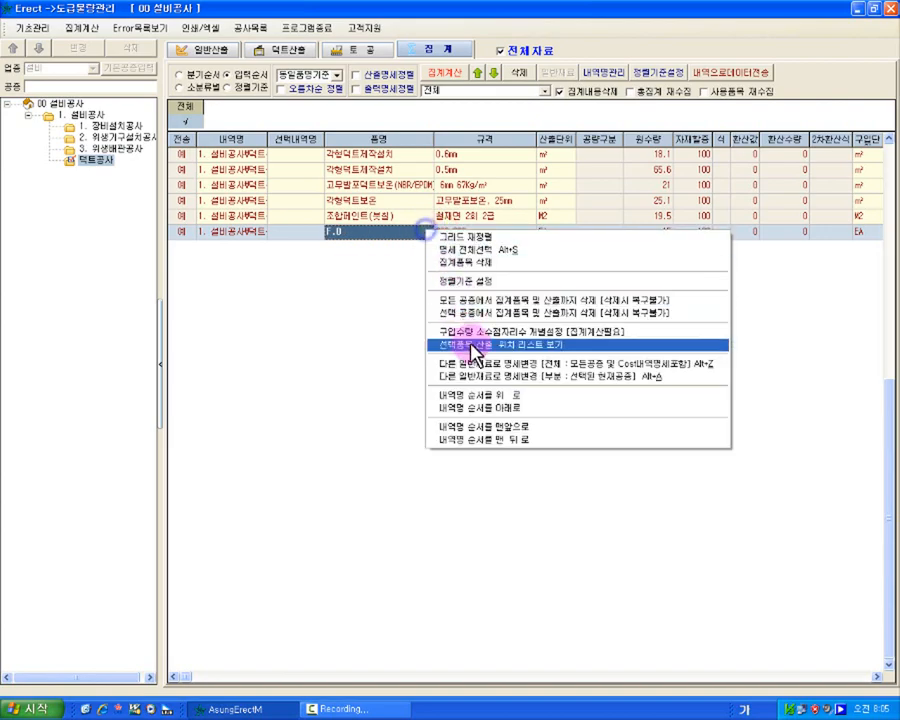
left_click(480, 345)
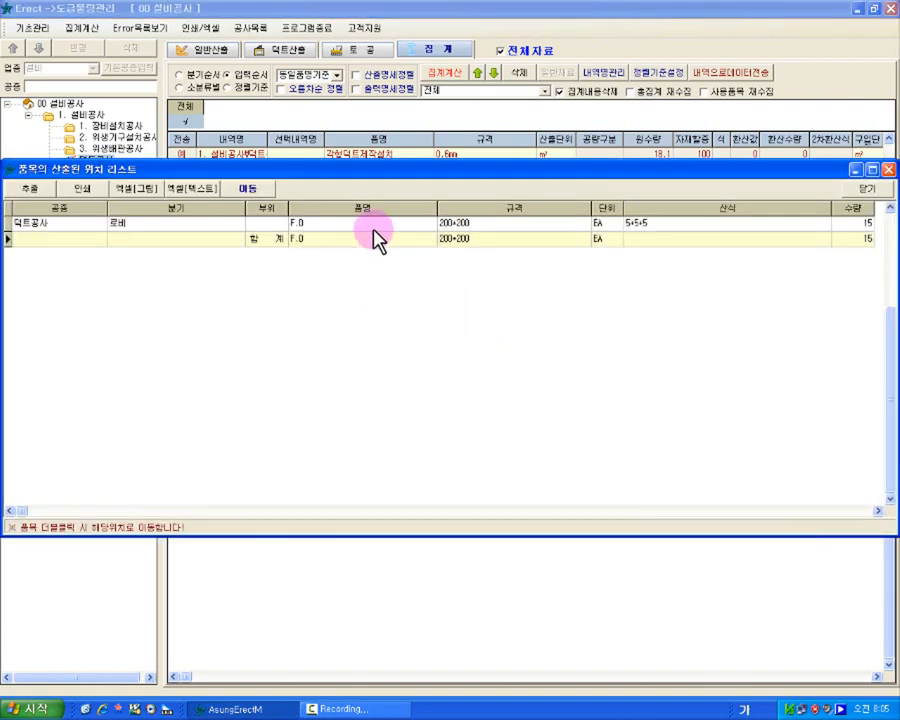
double_click(375, 226)
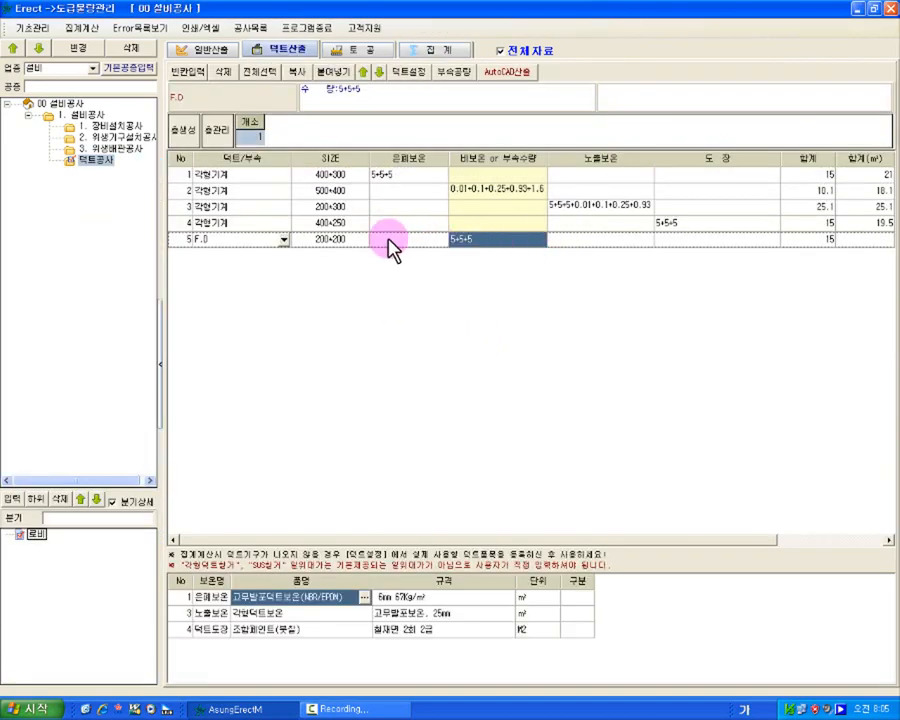
left_click(391, 247)
left_click(356, 241)
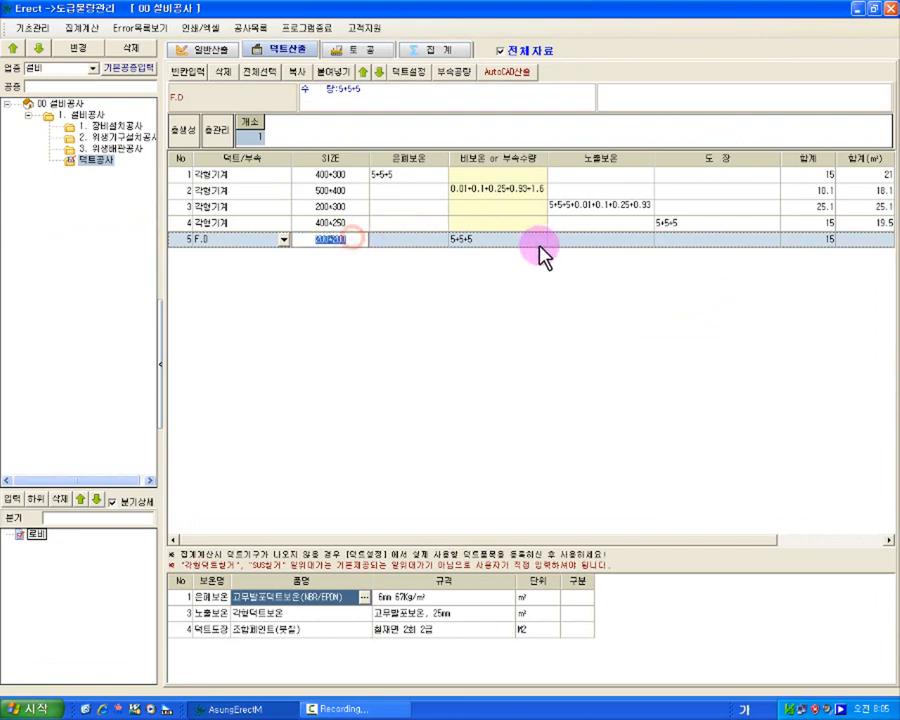
left_click(445, 241)
Check the unit of the accessory item applied to F.D in the accessory labour table, then close the item list and table.
left_click(452, 72)
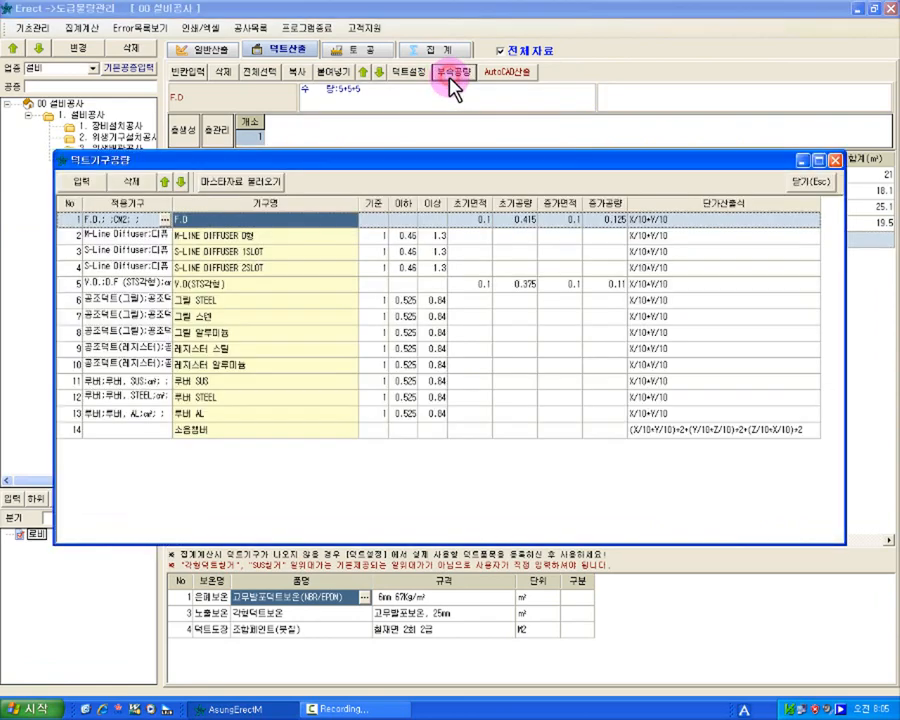
left_click(163, 220)
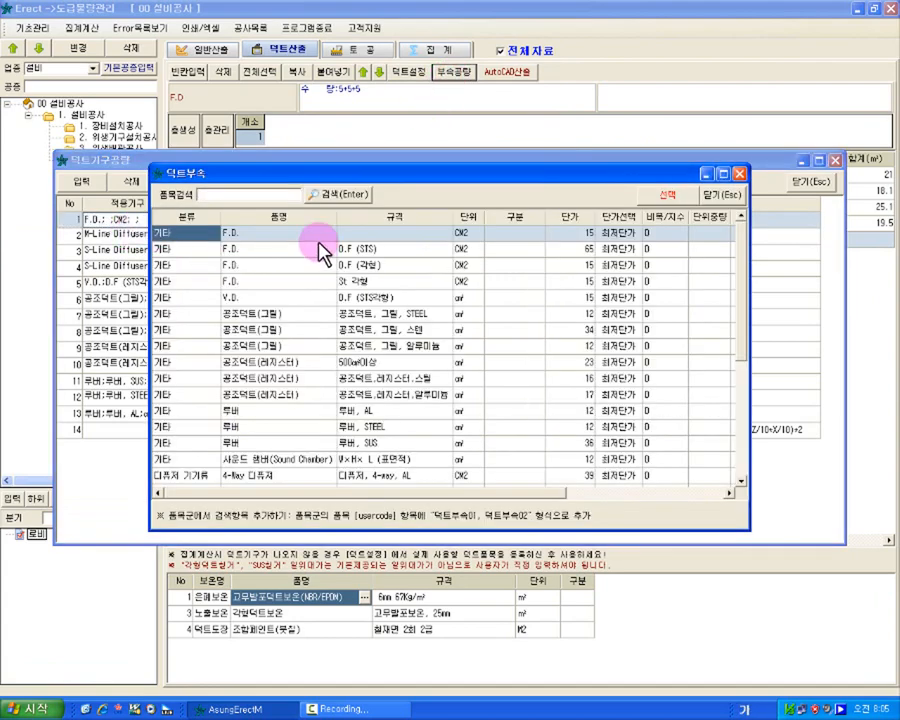
left_click(320, 232)
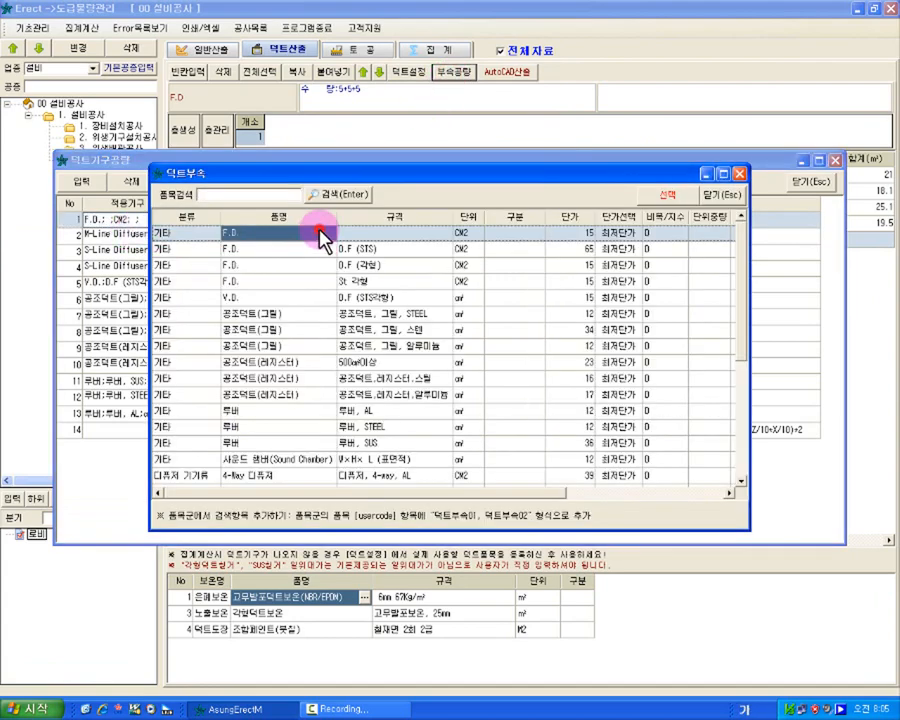
left_click(466, 236)
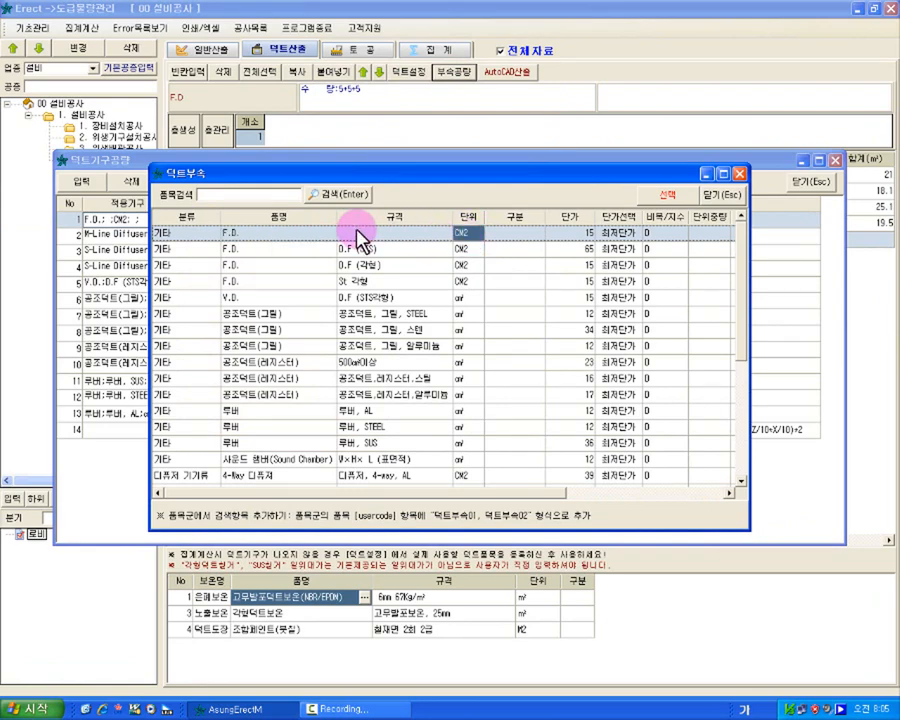
left_click(462, 237)
left_click_drag(666, 174, 621, 285)
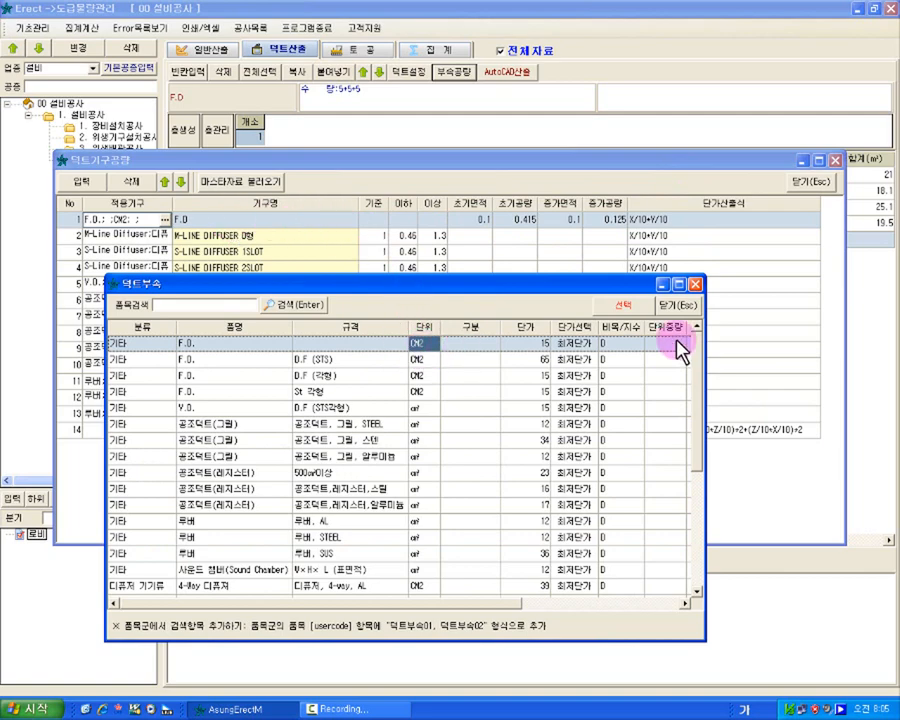
left_click(686, 305)
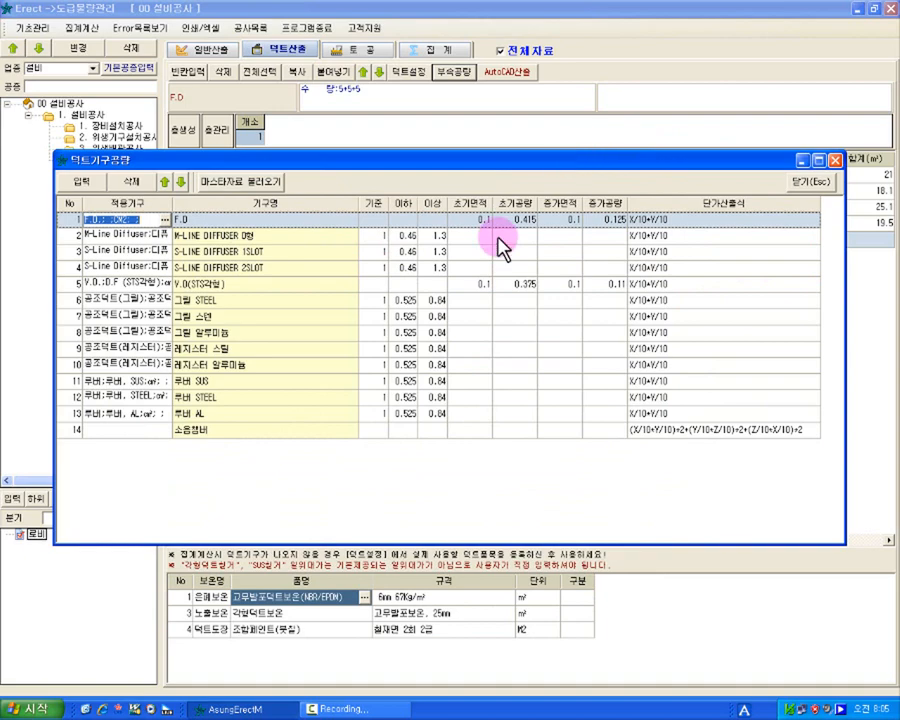
left_click(800, 183)
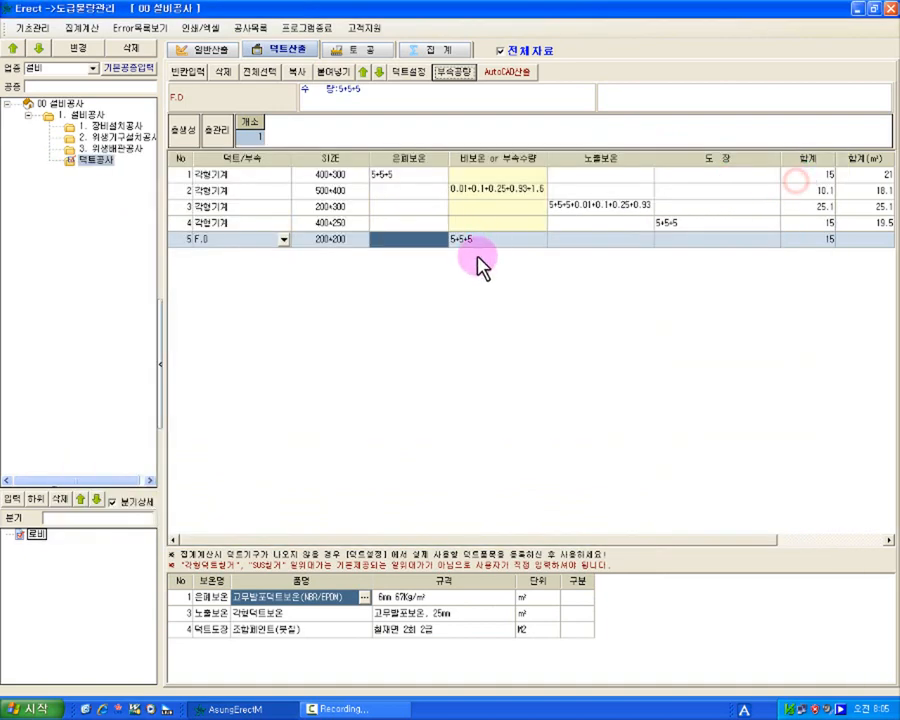
Return to the 덕트공사 summary and recheck the F.D row's item name and specification.
left_click(516, 241)
left_click(449, 53)
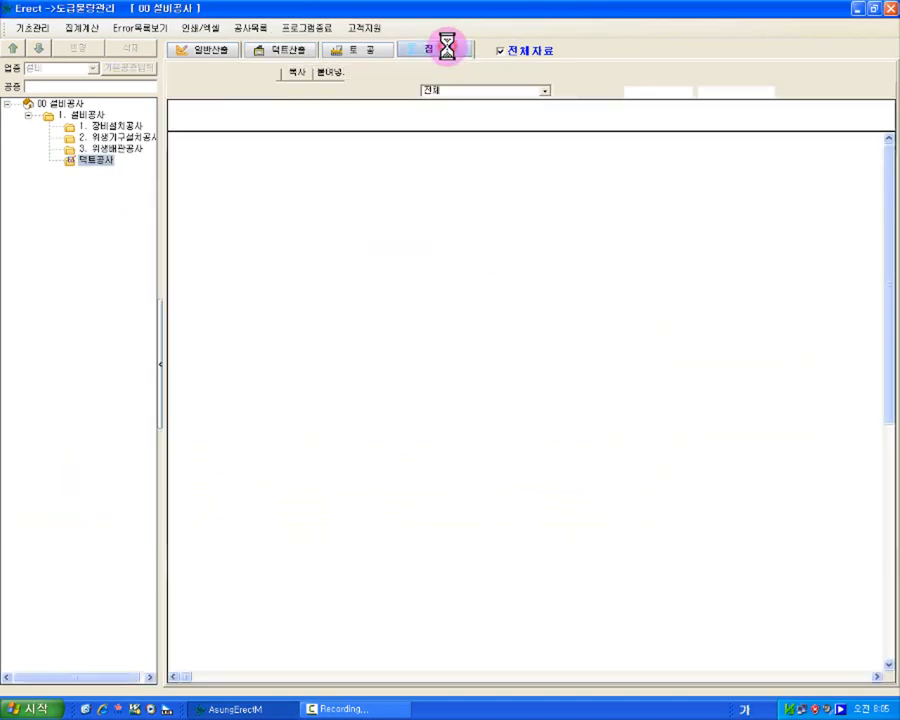
left_click(350, 246)
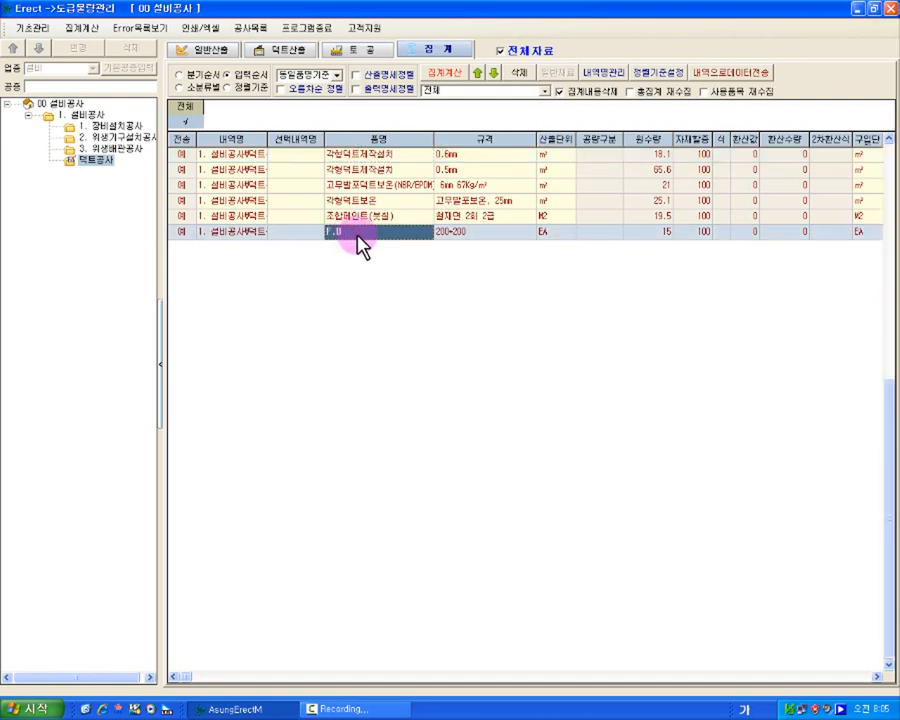
left_click(466, 236)
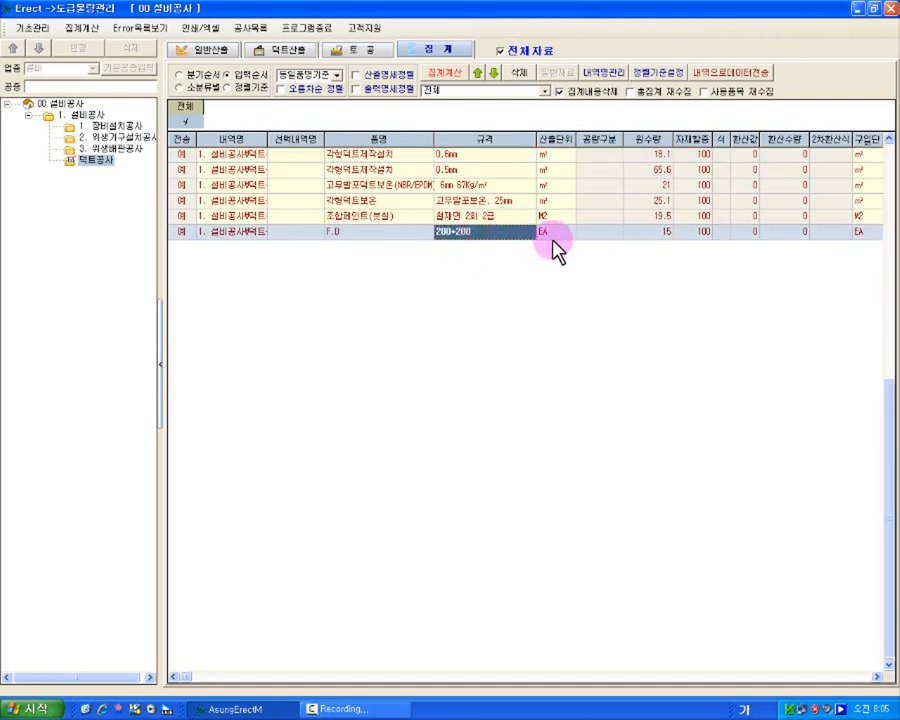
Review the duct and accessory types offered for the F.D row in the duct takeoff.
left_click(290, 50)
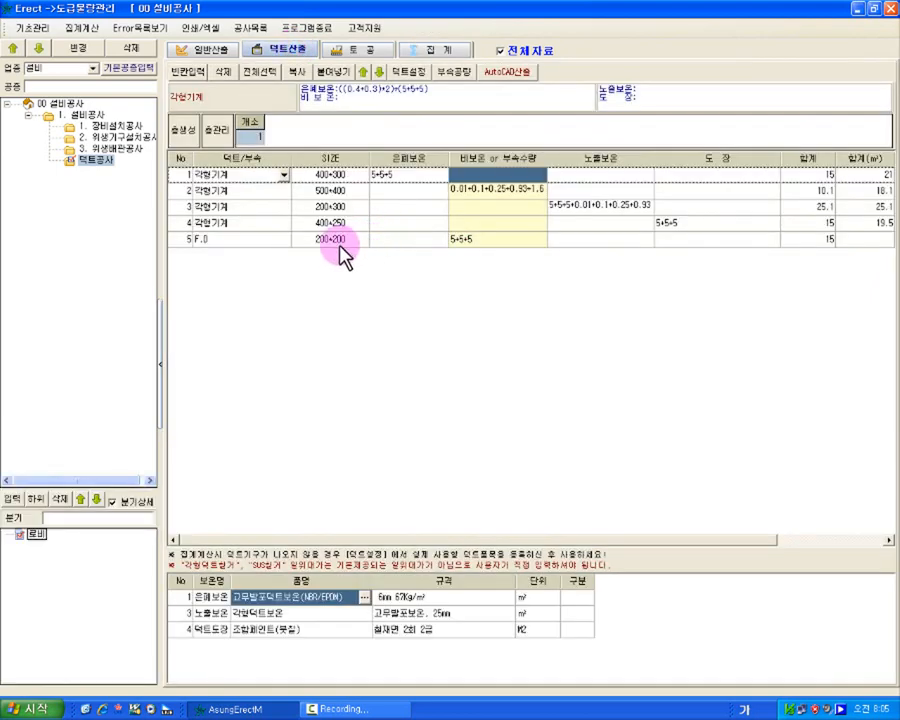
left_click(266, 241)
left_click(284, 240)
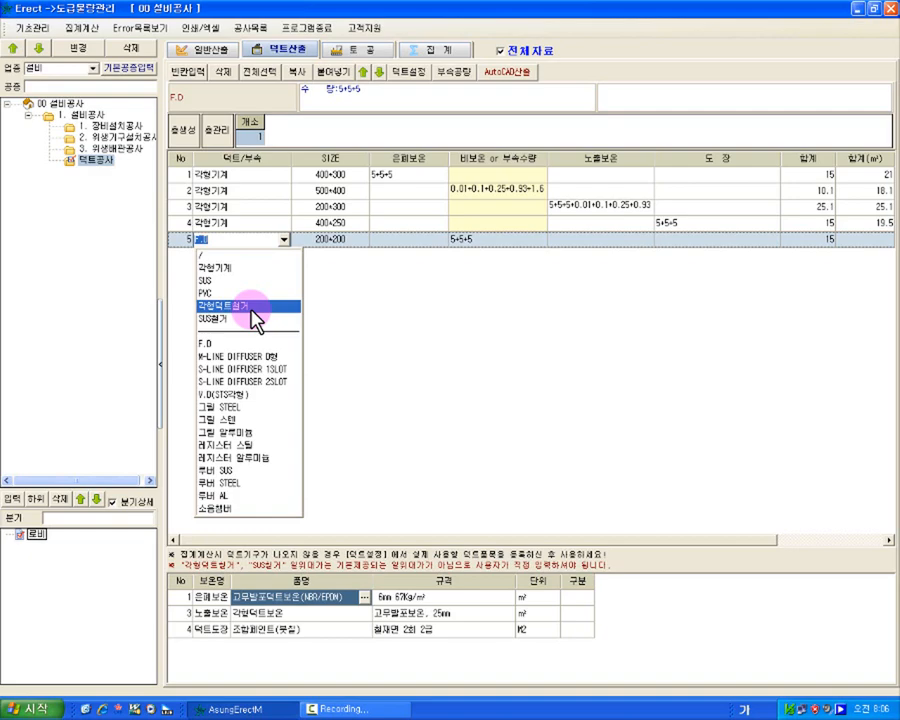
left_click(346, 309)
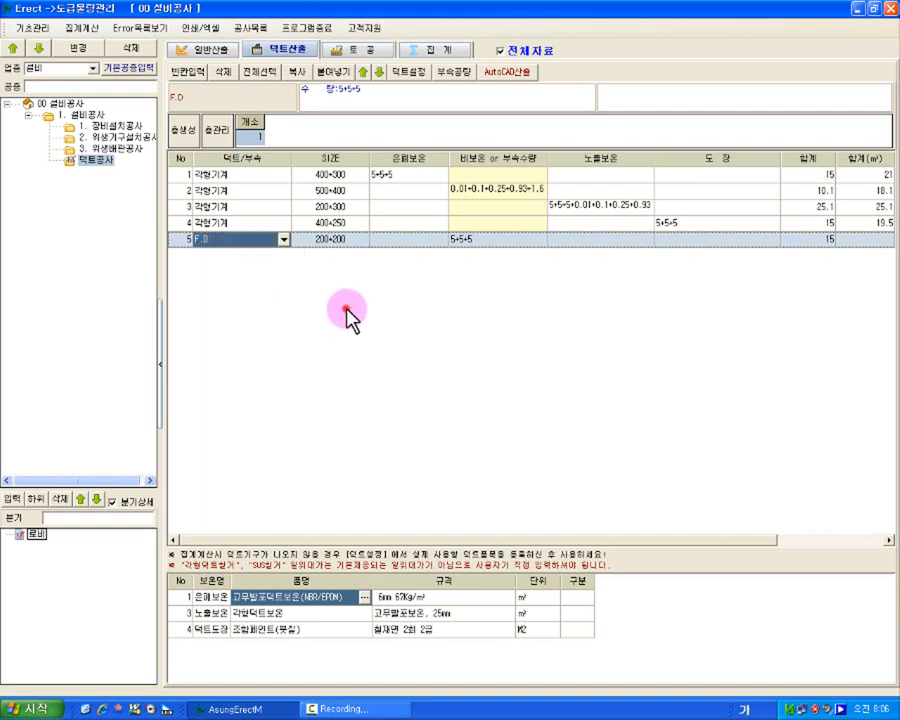
Open the duct settings and examine the unit-cost items applied to the 각형기계 and SUS ducts.
left_click(411, 76)
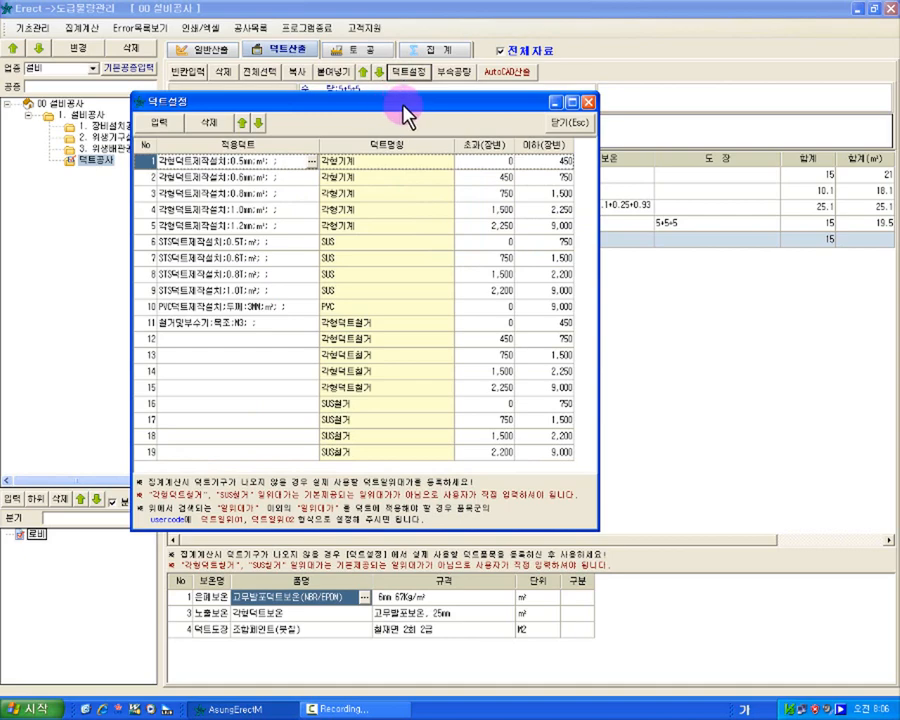
left_click_drag(408, 110, 490, 102)
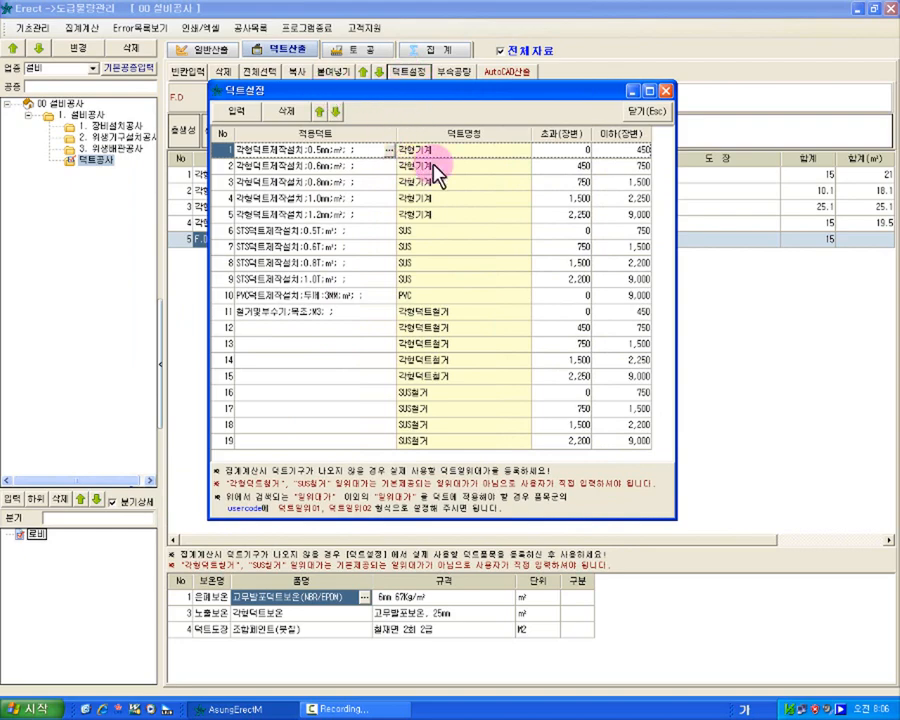
left_click(460, 152)
left_click(308, 152)
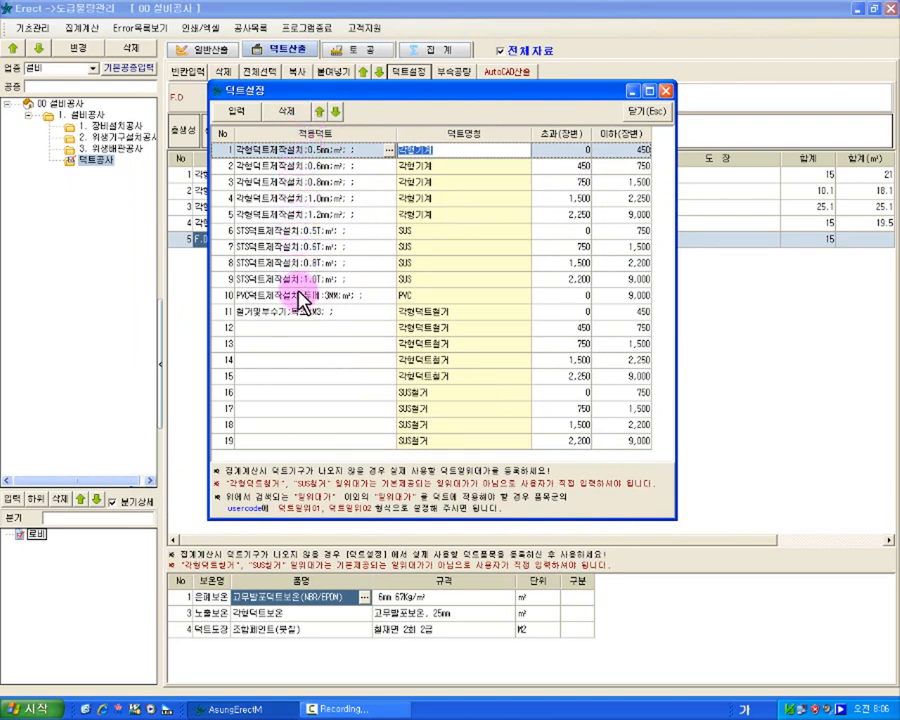
left_click(305, 184)
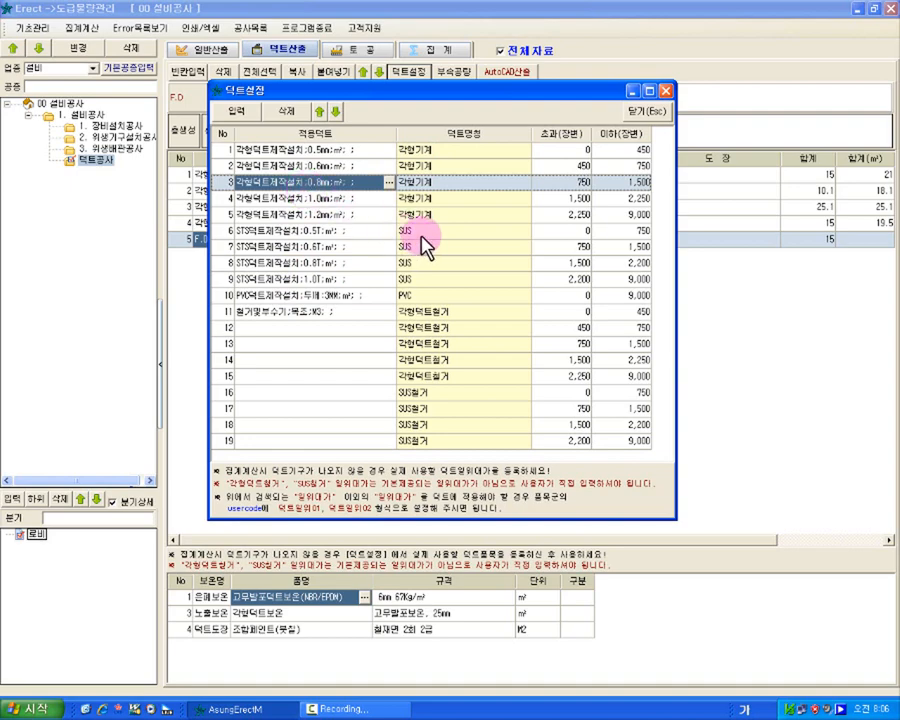
left_click(384, 232)
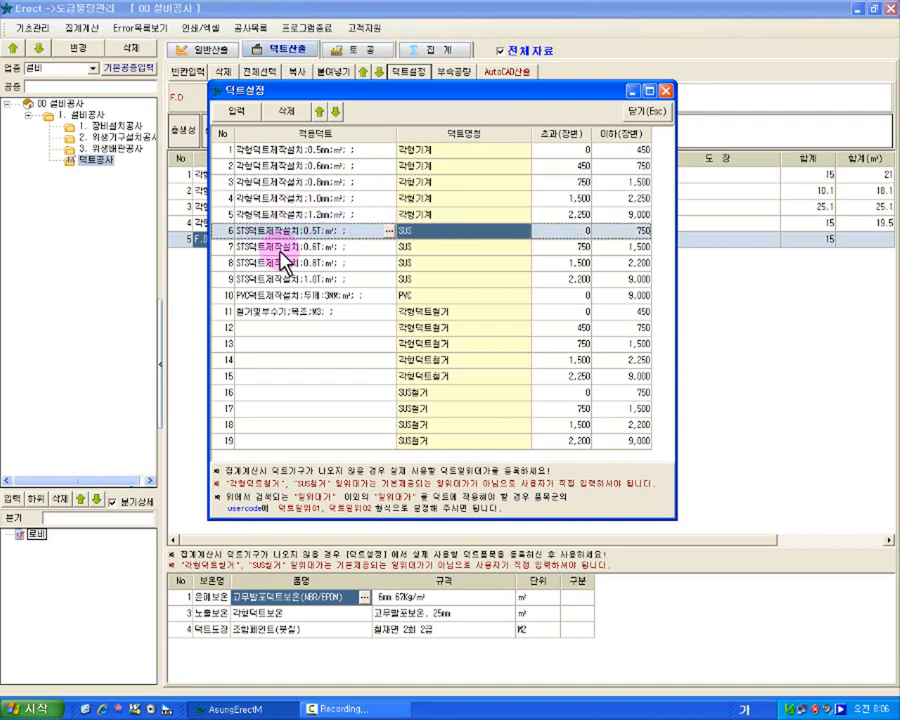
Examine the items applied to the PVC and 각형덕트철거 entries in the duct settings.
left_click(425, 296)
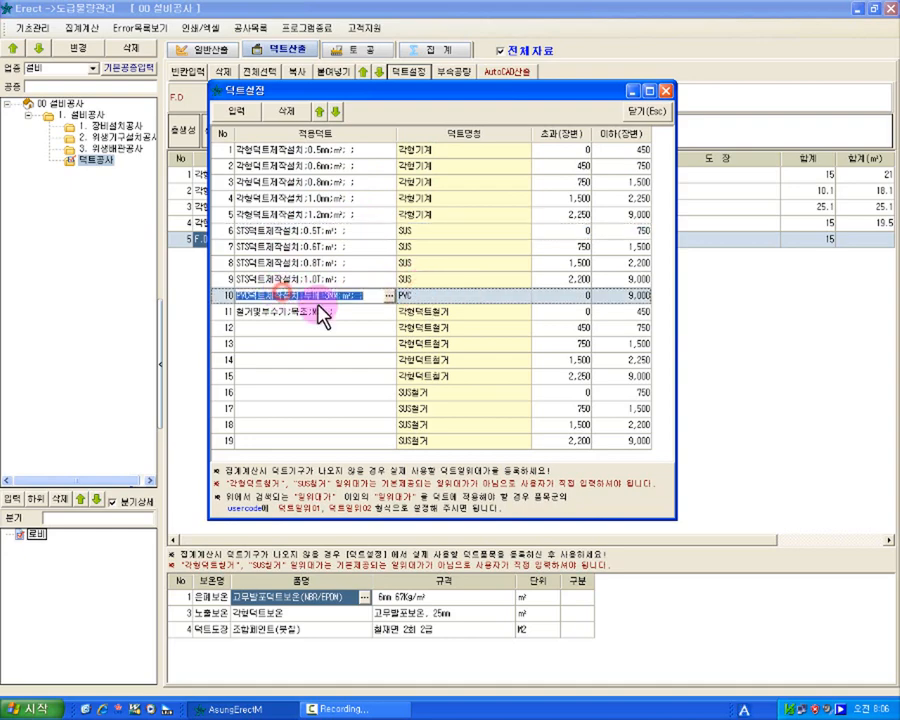
left_click(418, 313)
left_click(270, 316)
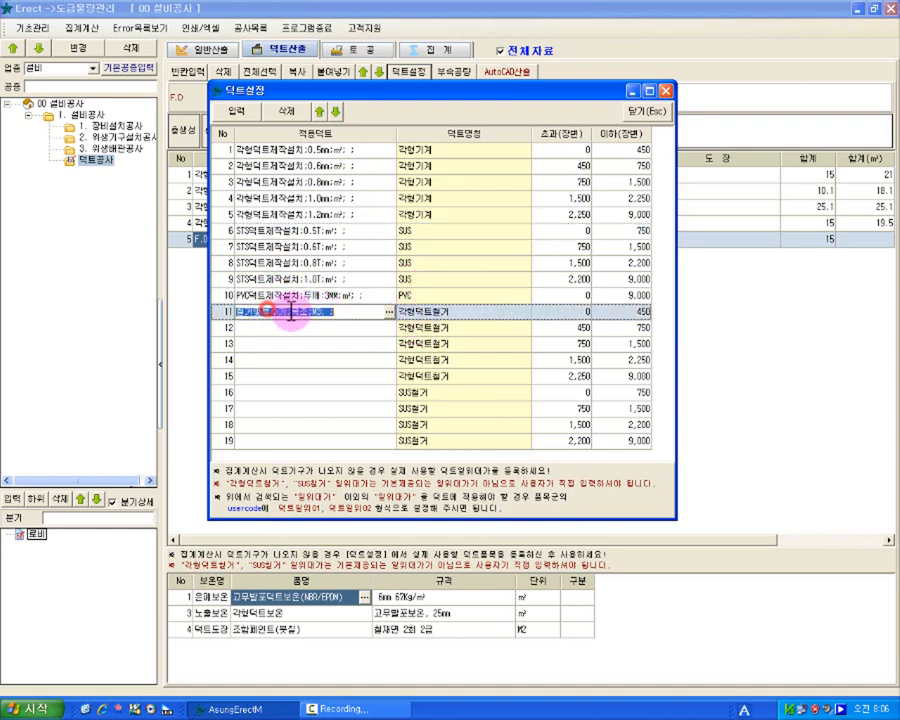
left_click(340, 328)
left_click(342, 311)
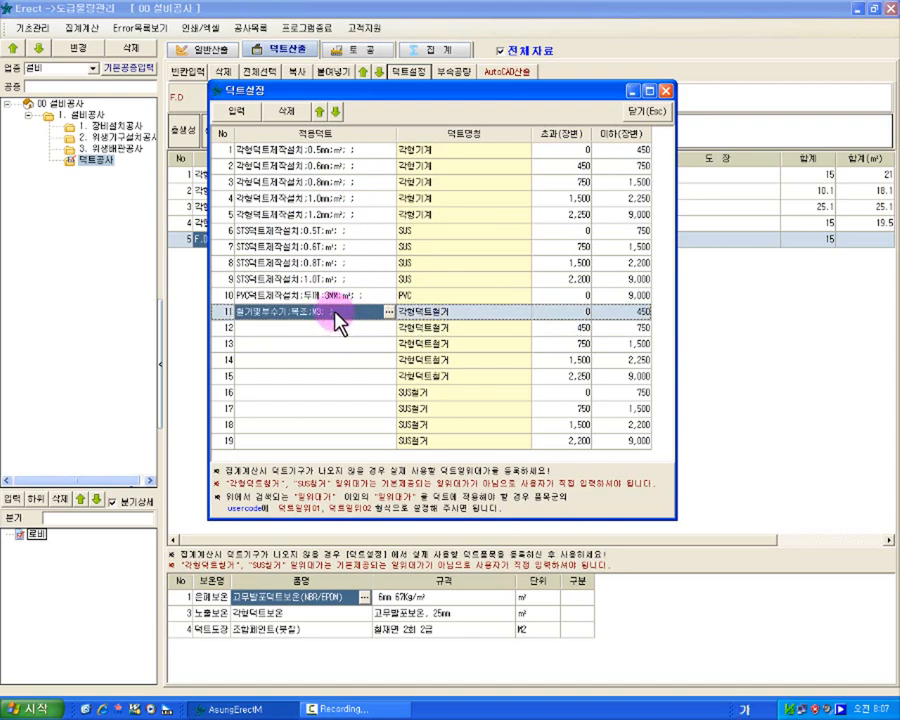
left_click(385, 312)
left_click(433, 318)
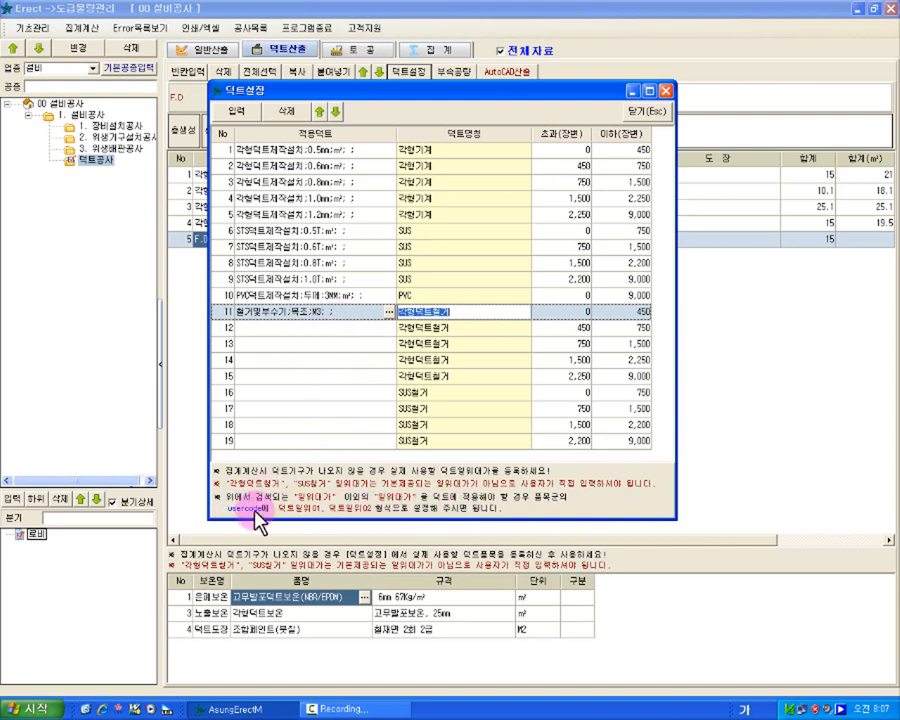
Browse the duct unit-cost items selectable for the first 각형덕트철거 entry, including the 각형덕트제작설치 and 각형덕트보온 items.
left_click(390, 312)
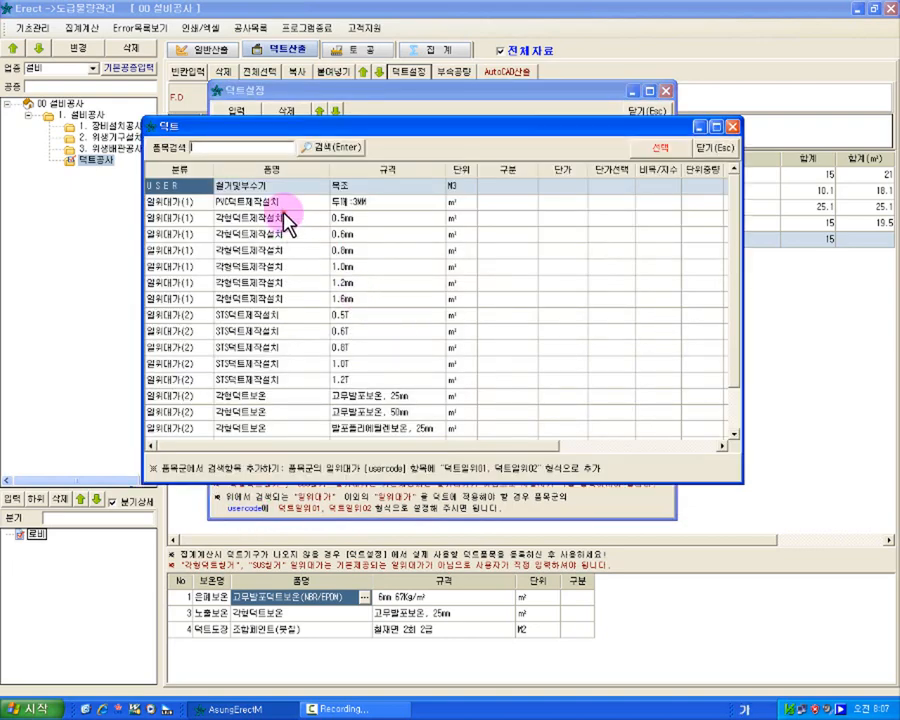
left_click(291, 216)
scroll(300, 216, "down", 1)
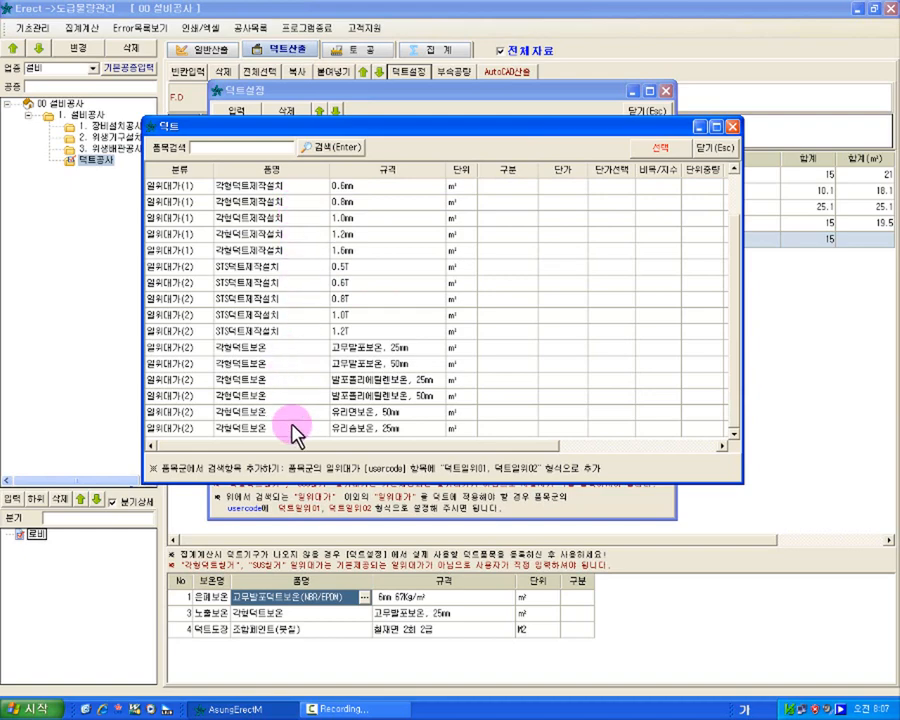
scroll(295, 415, "up", 1)
scroll(300, 378, "down", 1)
scroll(315, 320, "up", 1)
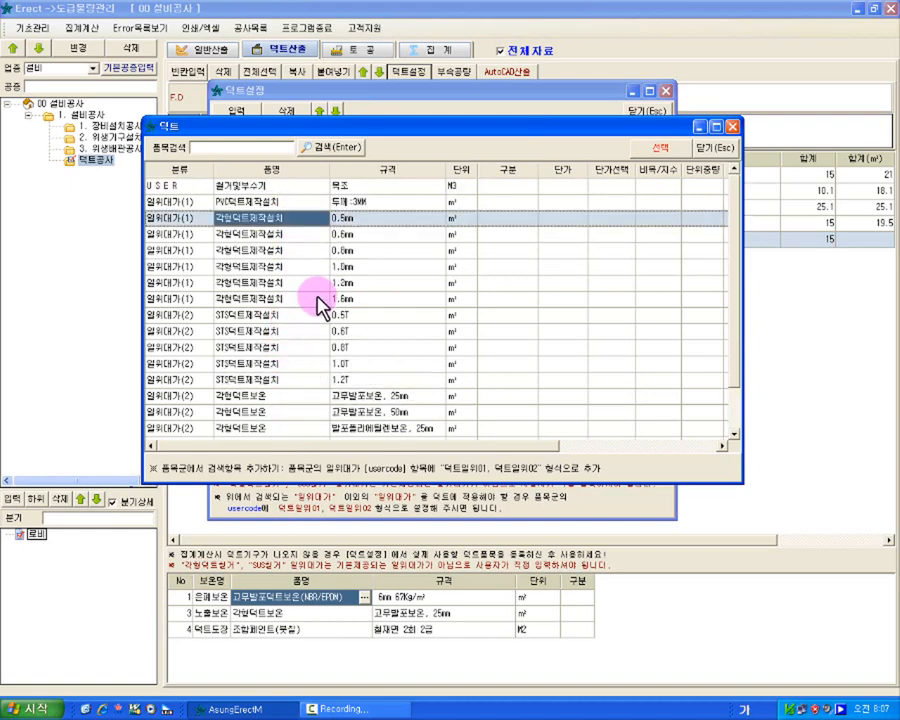
scroll(300, 370, "down", 1)
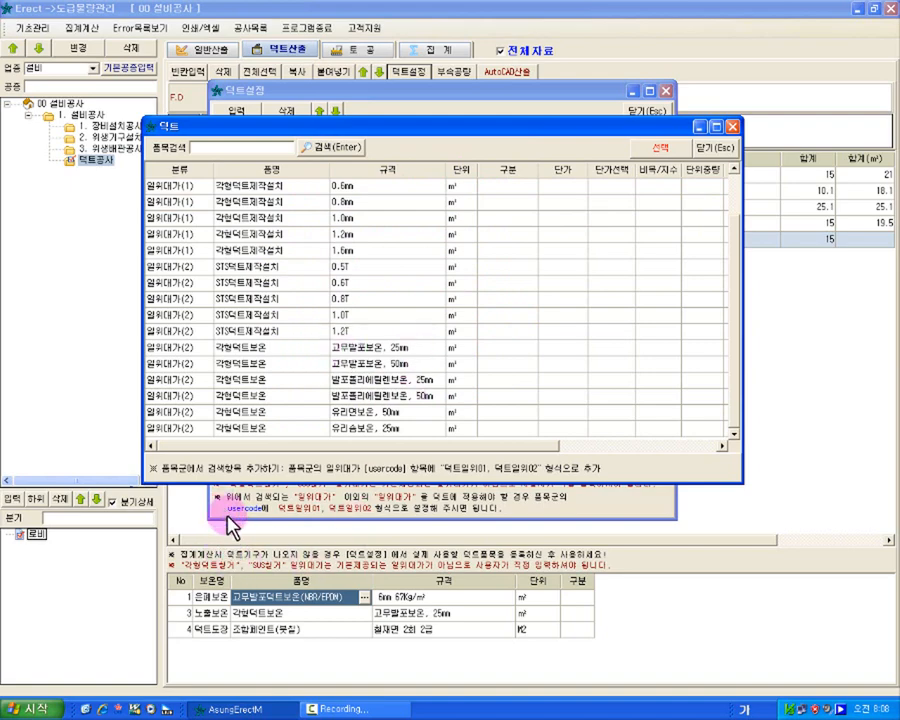
Check the items selectable for the first 각형덕트철거 entry against the usercode note, and close the duct settings without changing the entry.
left_click(710, 148)
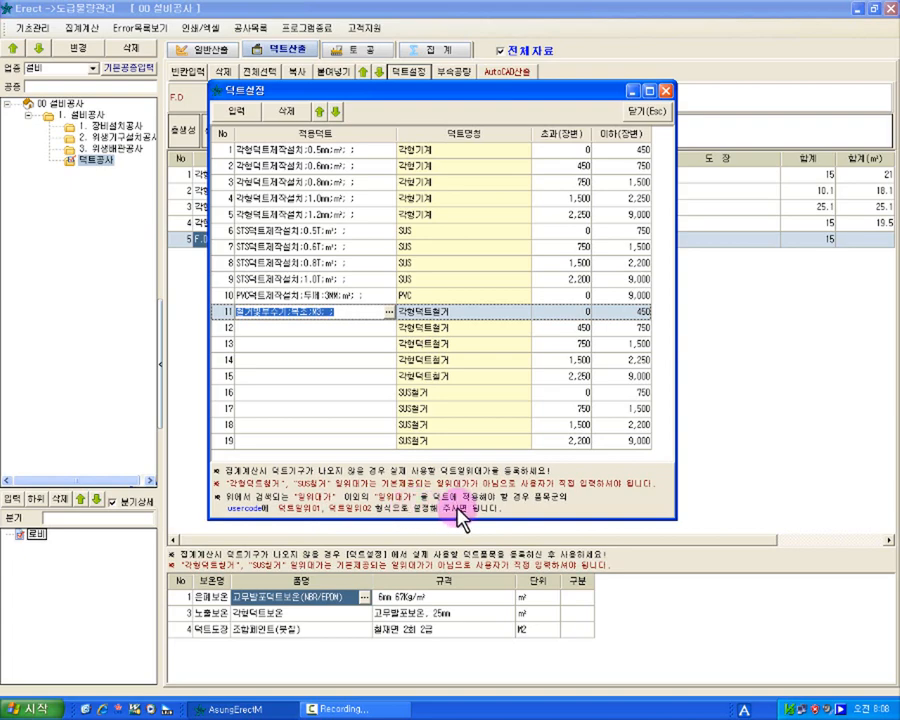
left_click(389, 313)
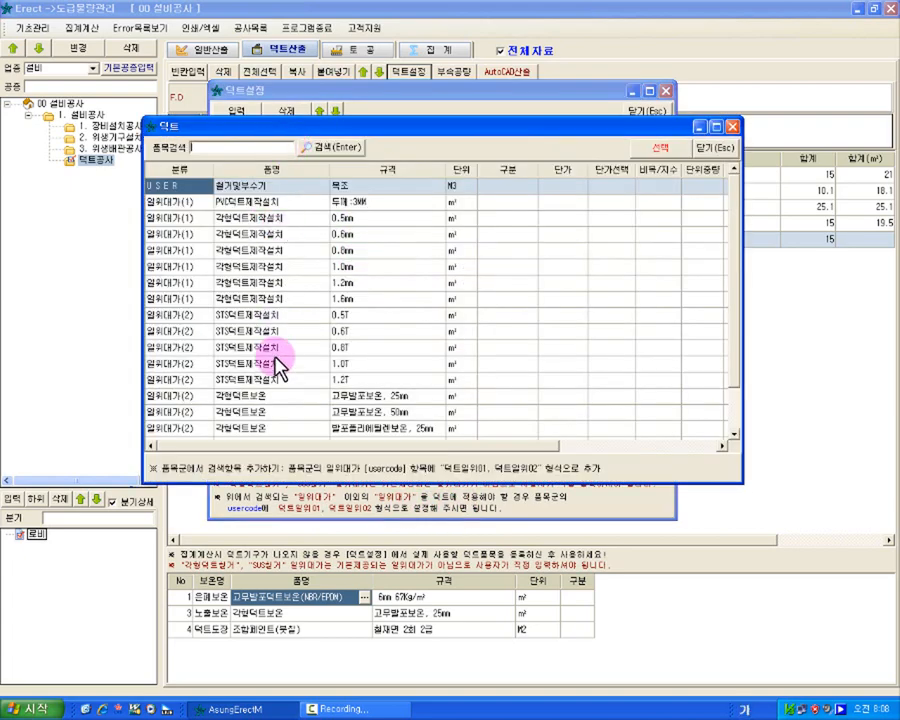
left_click(716, 147)
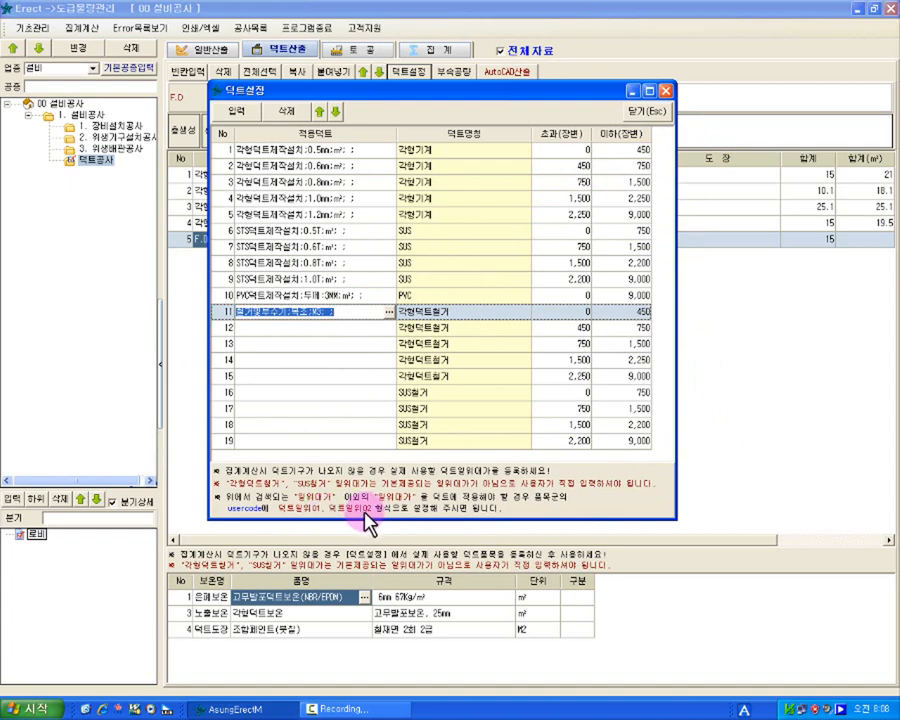
left_click(390, 312)
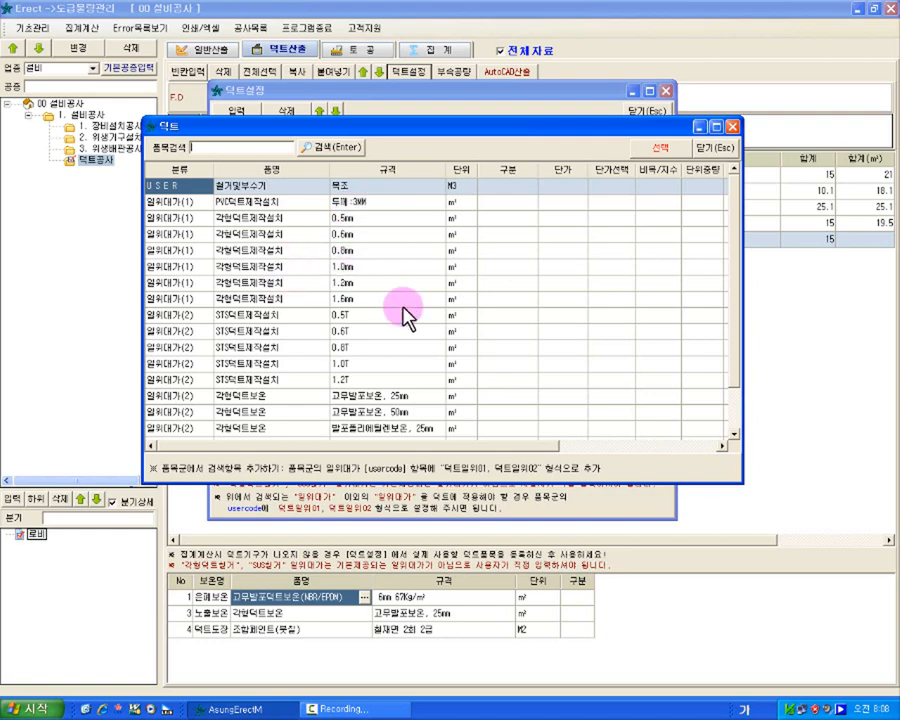
left_click(370, 314)
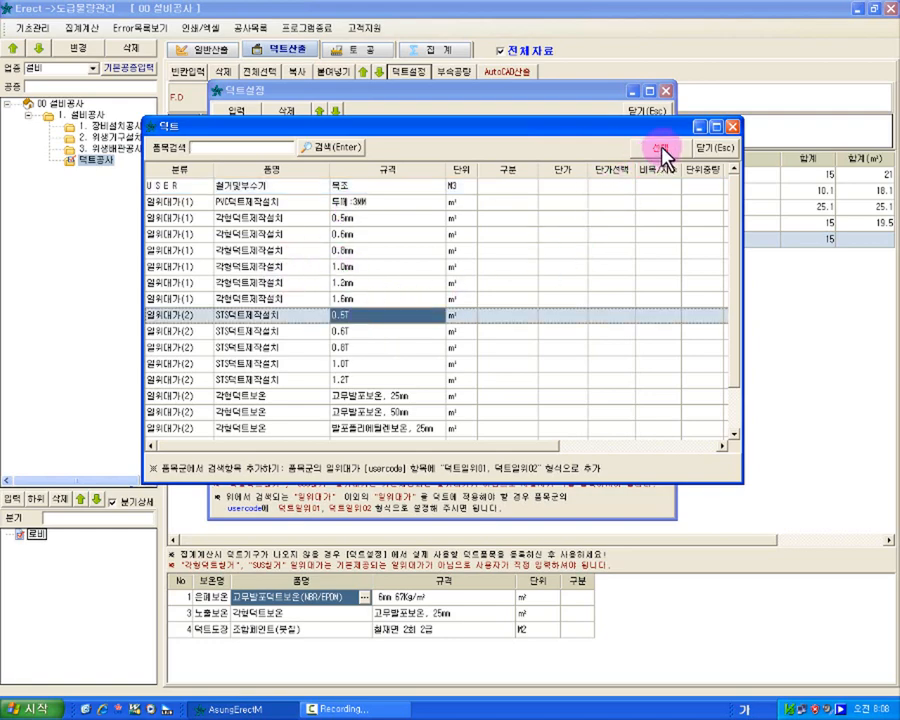
left_click(712, 147)
left_click(640, 112)
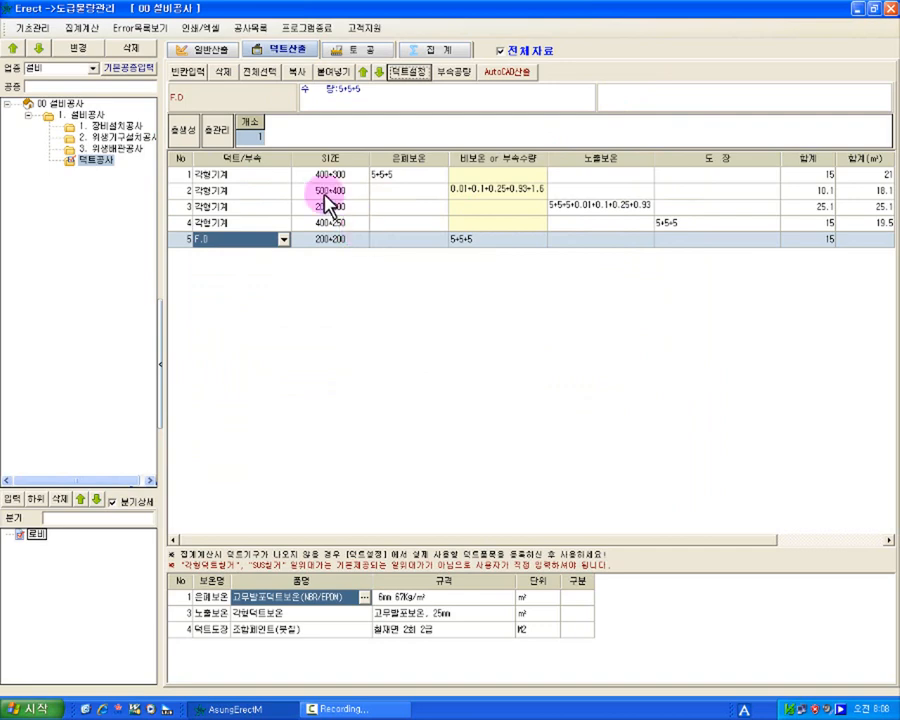
Open 일위대가 관리 (unit-cost management) from the general takeoff and search for the 각형덕트 items.
left_click(195, 48)
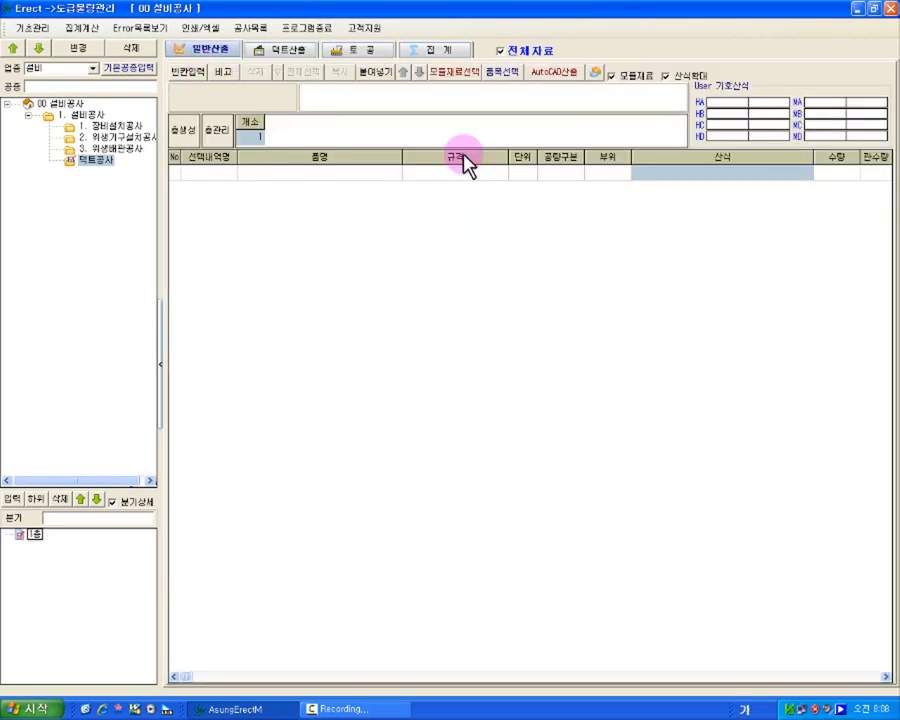
left_click(597, 74)
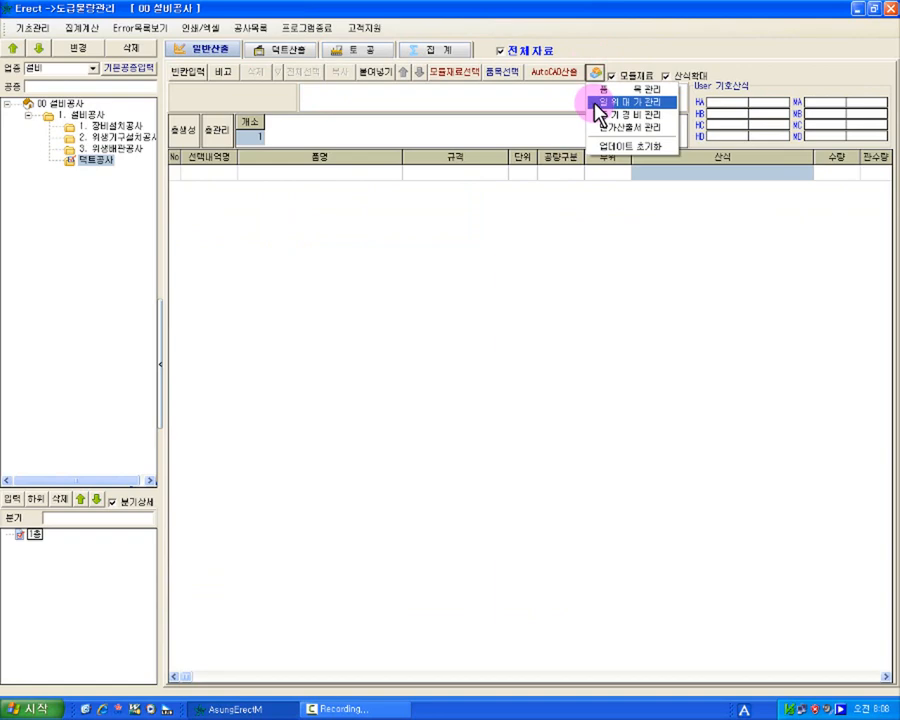
left_click(595, 74)
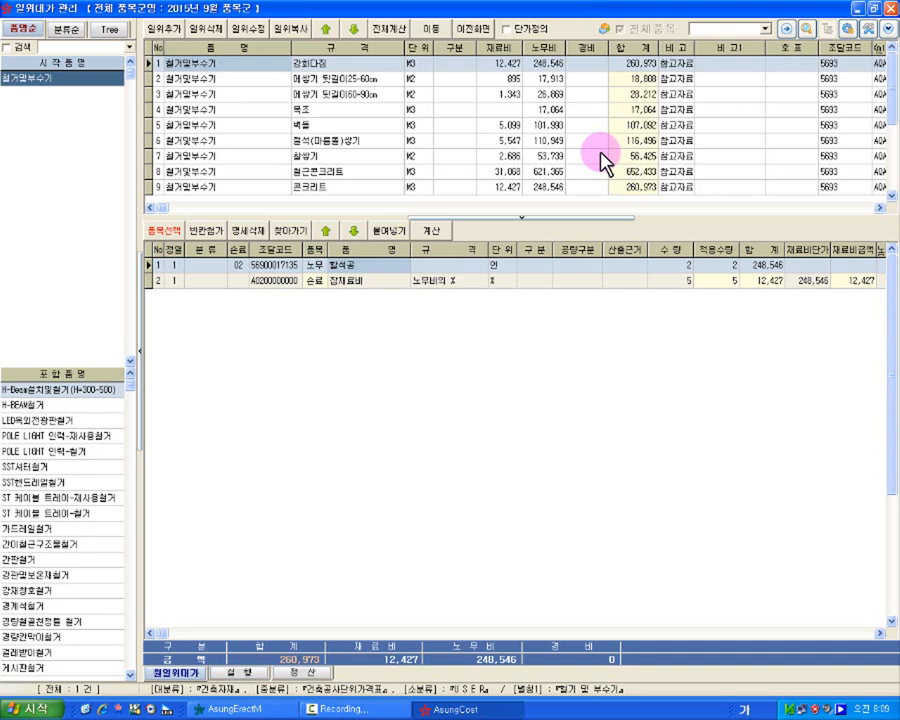
left_click(72, 45)
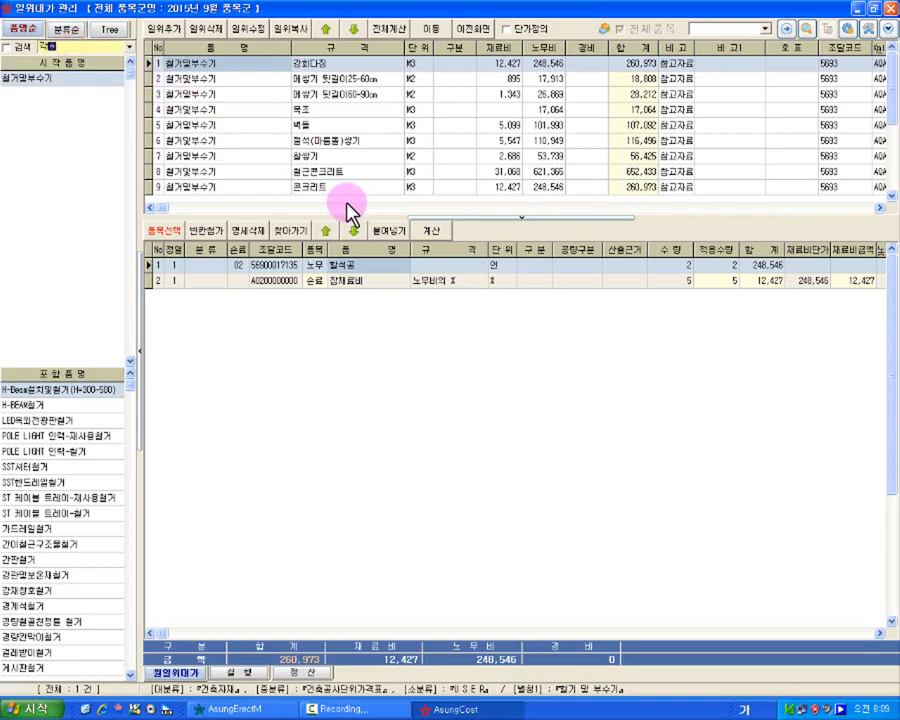
key("Return")
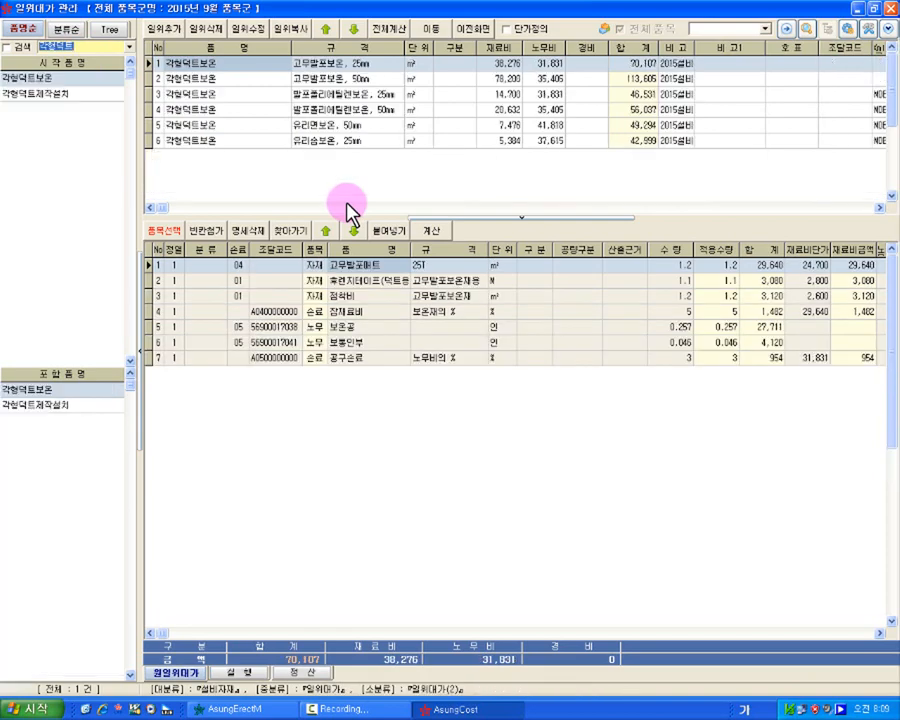
Examine the 0.5mm 각형덕트제작설치 unit cost, focusing on the quantities of its 덕트공 and 보통인부 labour rows.
left_click(91, 96)
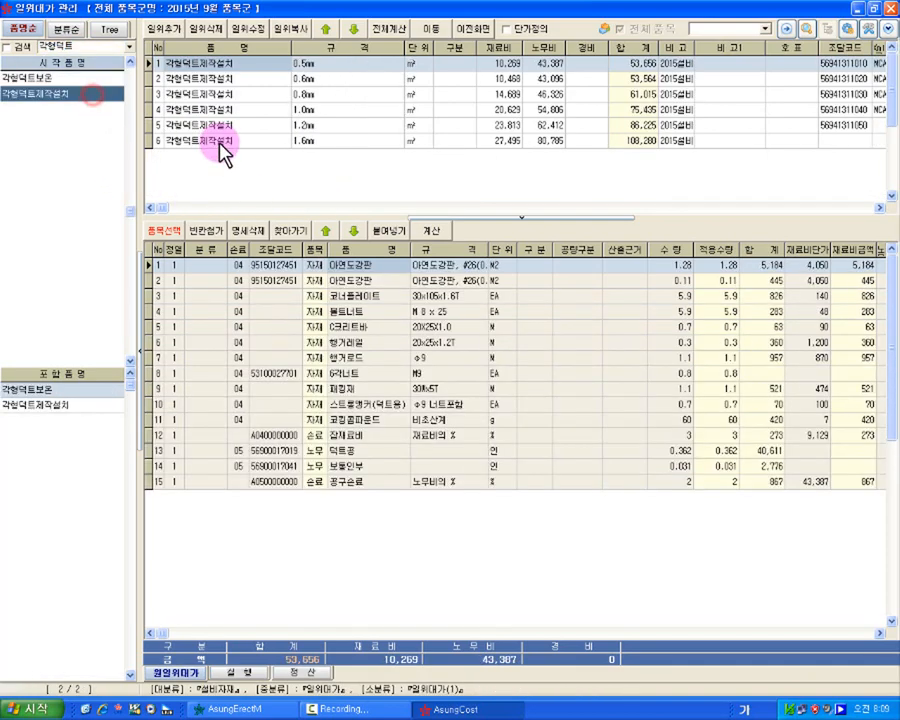
left_click(365, 64)
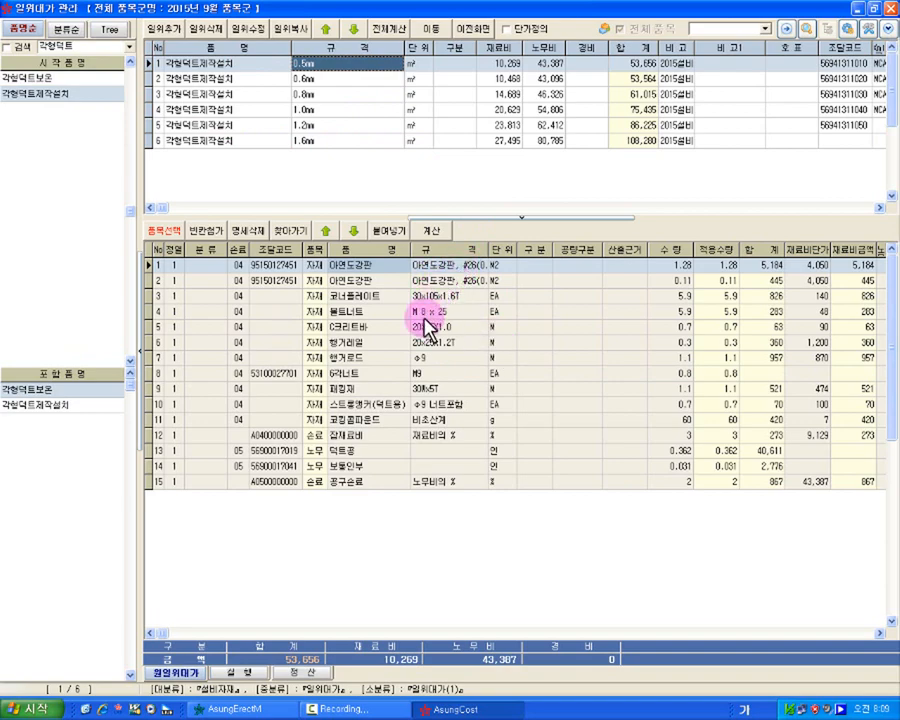
left_click(448, 451)
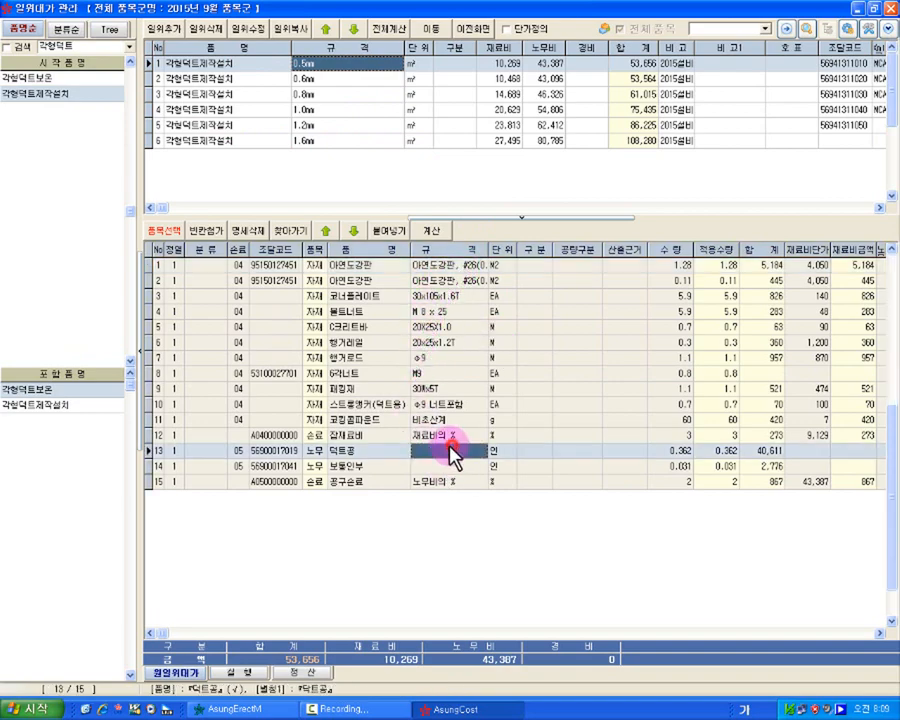
left_click(375, 464)
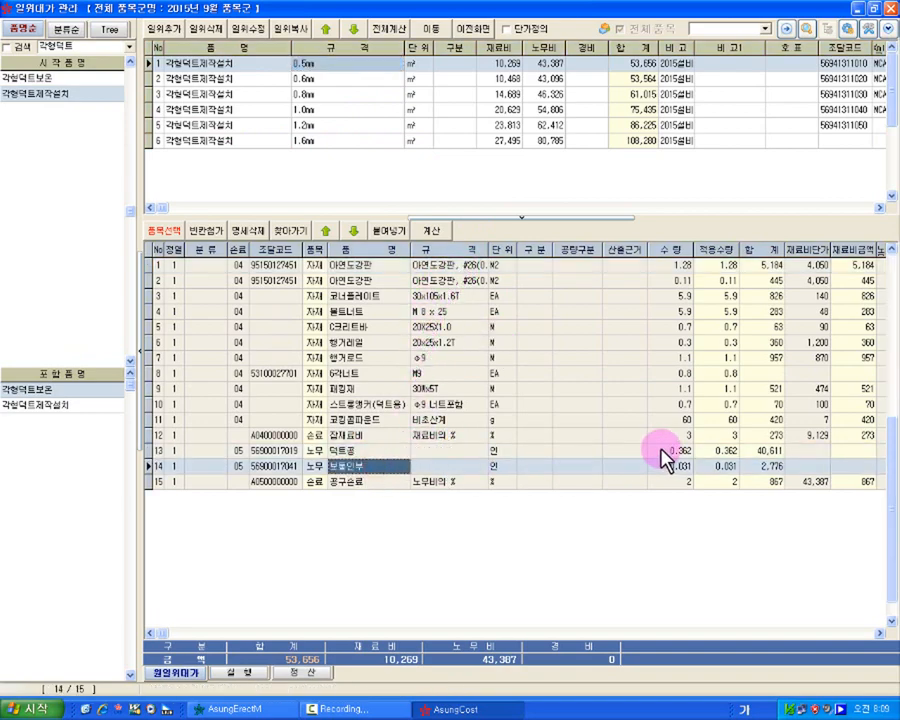
left_click(662, 450)
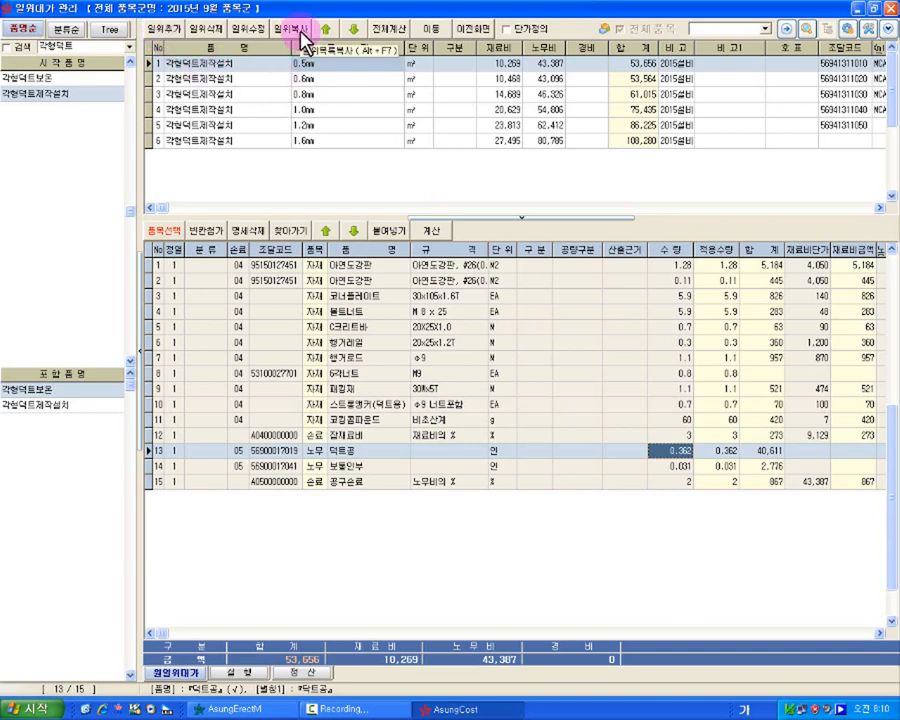
Start a new unit-cost item under 설비자재, 일위대가(1), replacing the proposed item name with 덕트철거.
left_click(166, 28)
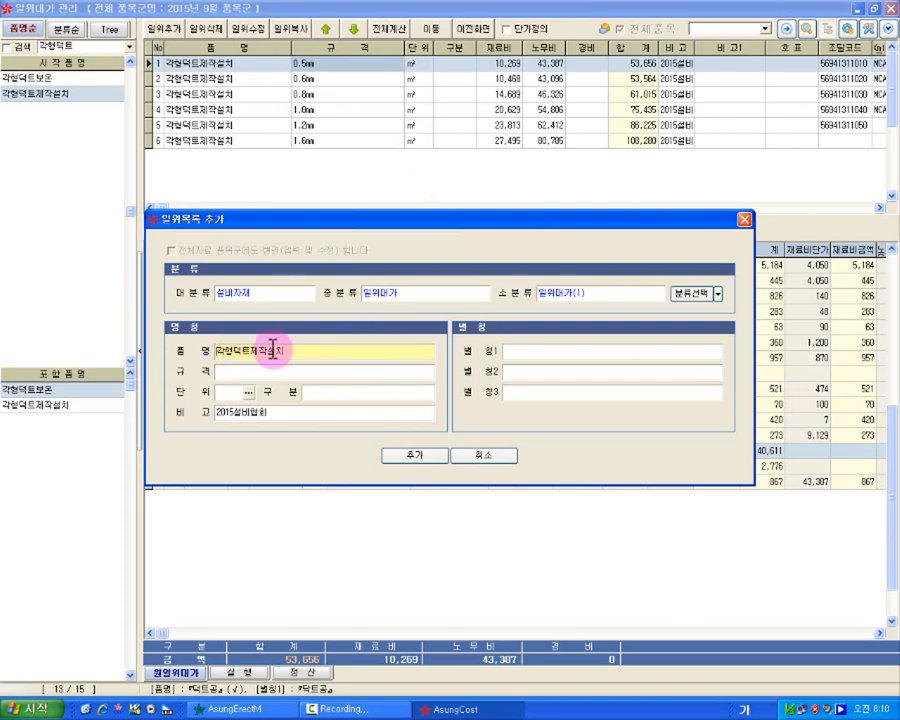
left_click_drag(306, 348, 126, 348)
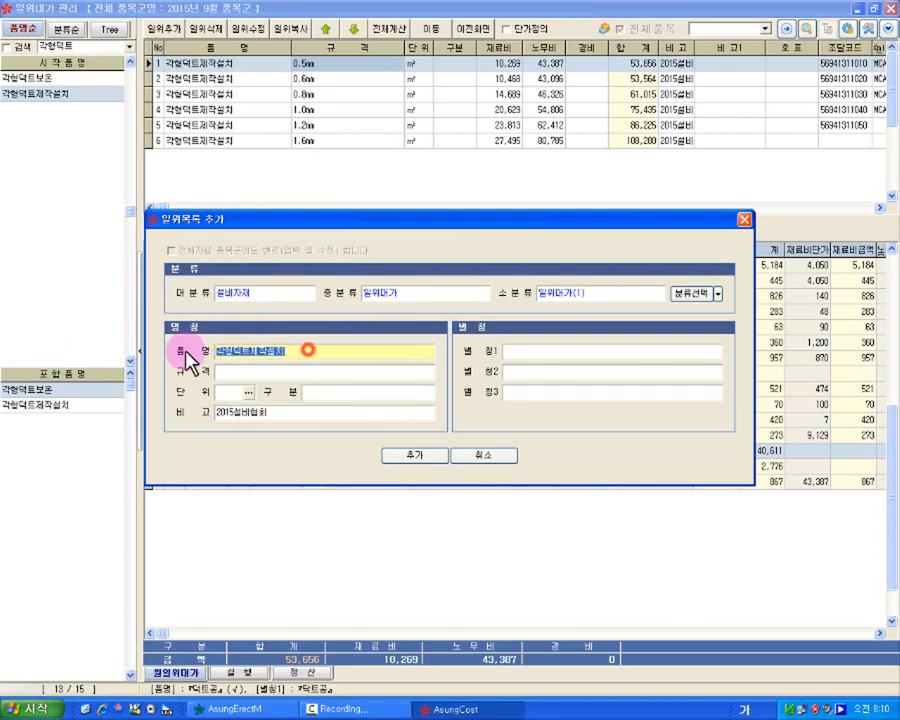
type("ㄱ")
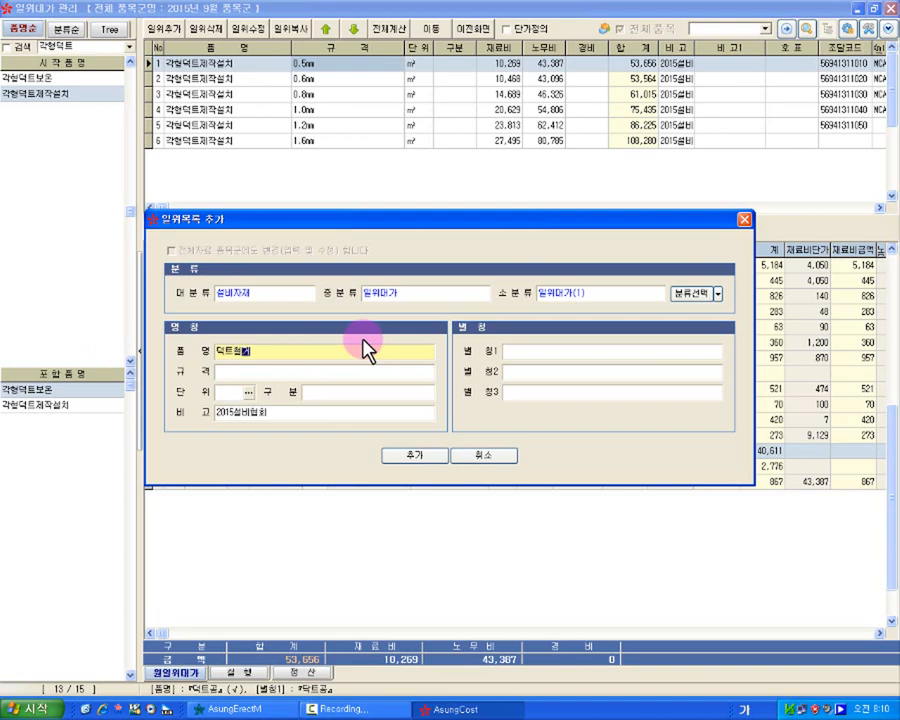
Fill in the new unit-price item with the name 덕트철거, specification 0.5mm and unit m².
type("트철거")
key("Tab")
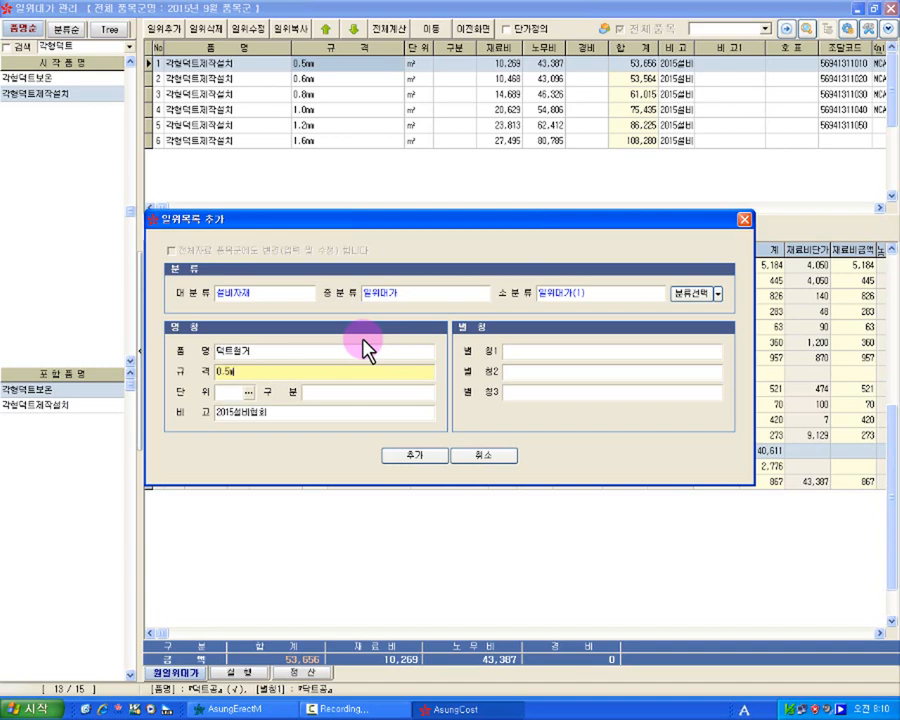
left_click(225, 393)
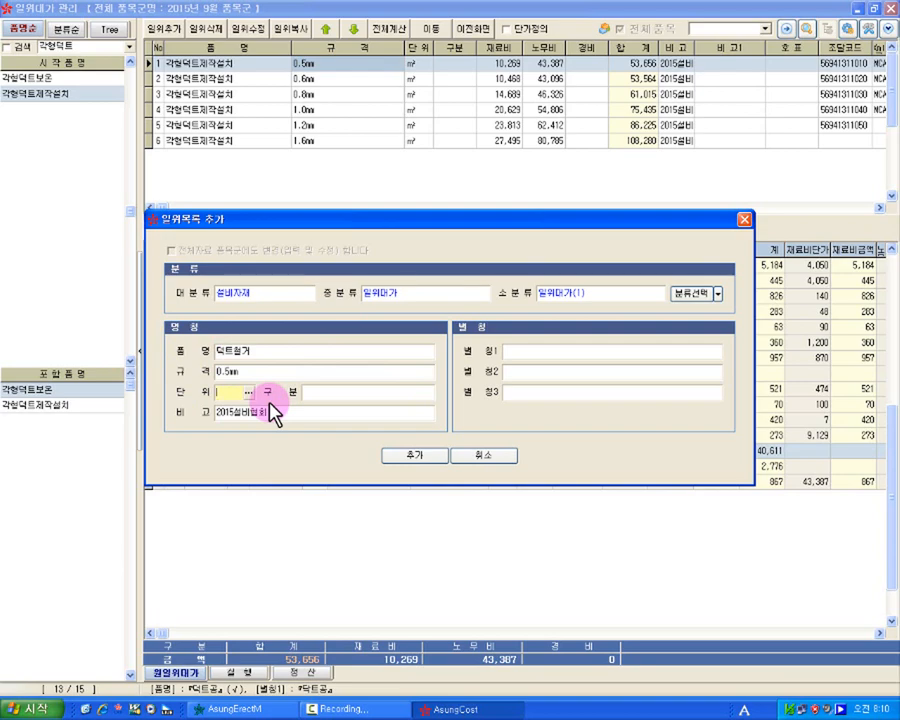
left_click(249, 393)
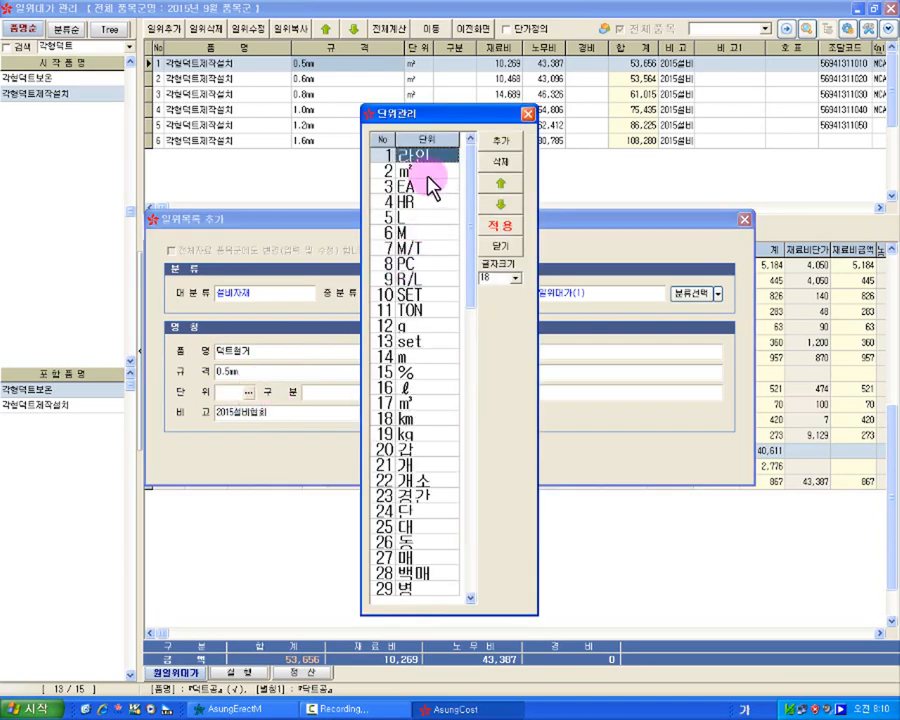
left_click(427, 174)
left_click(505, 228)
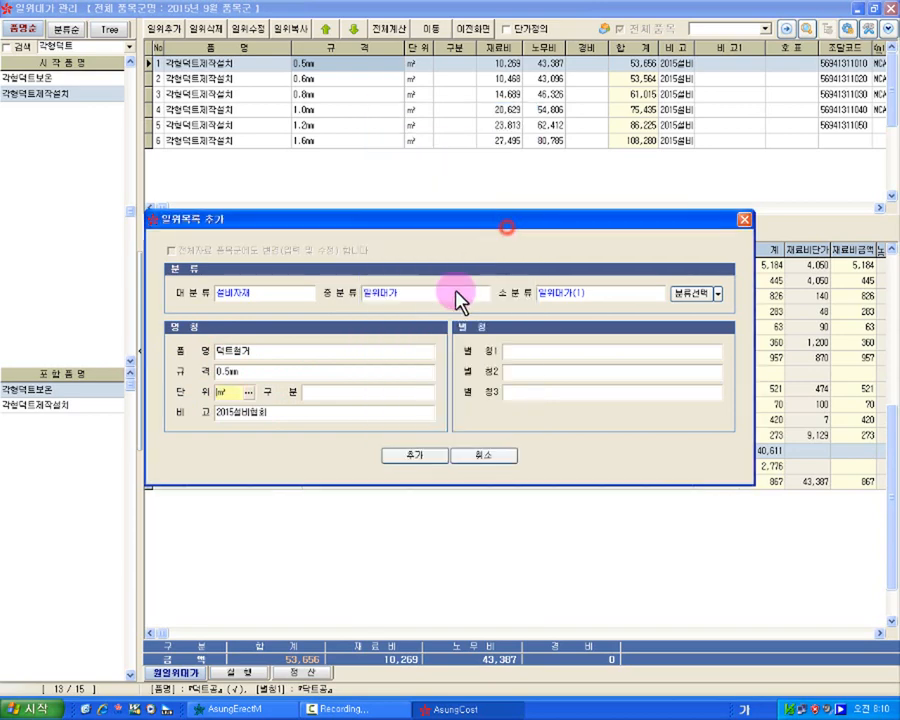
left_click_drag(234, 392, 187, 402)
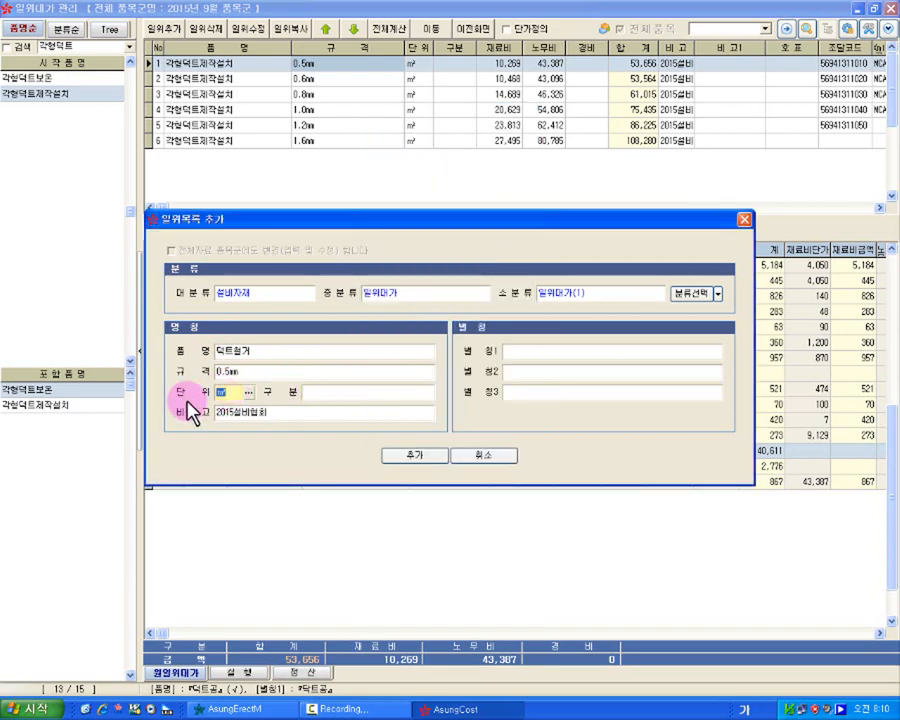
Clear the item's remark, apply the classification 설비자재 > 일위대가 > 일위대가(1), and add the item to the list.
left_click(276, 414)
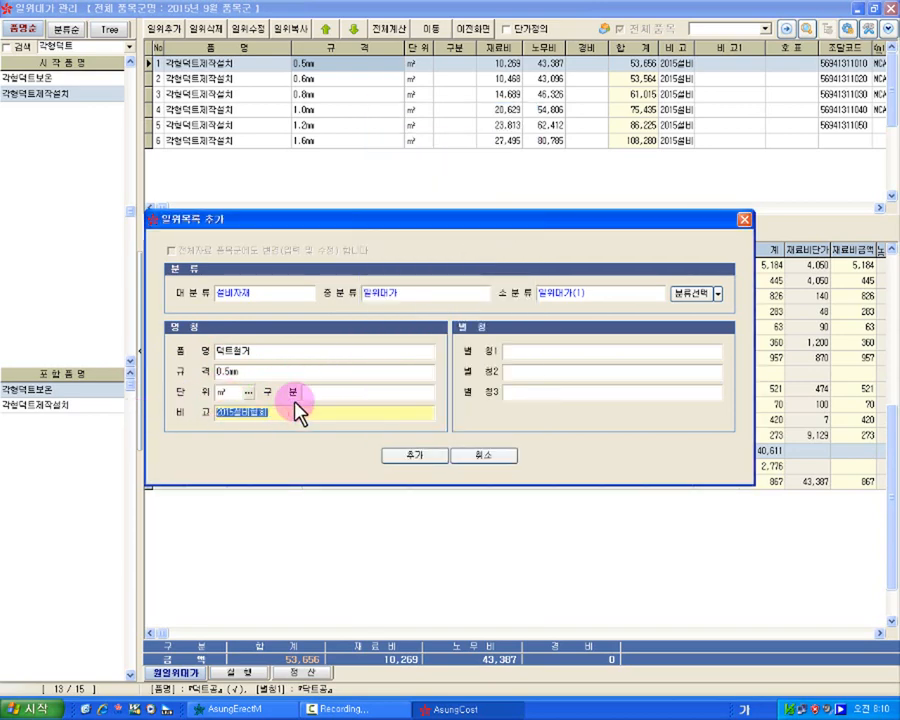
key("Delete")
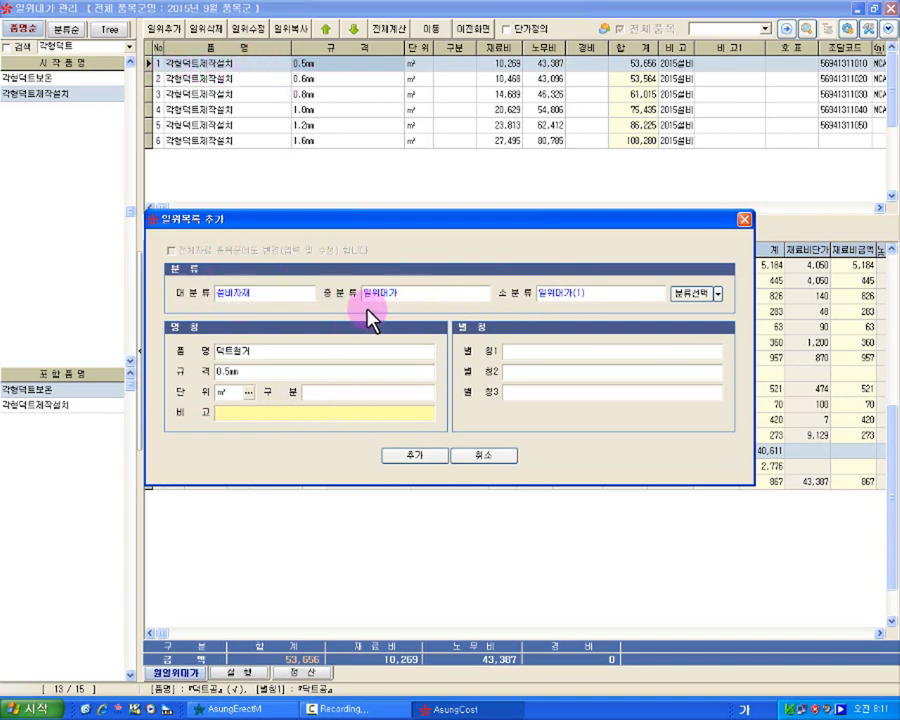
left_click(689, 299)
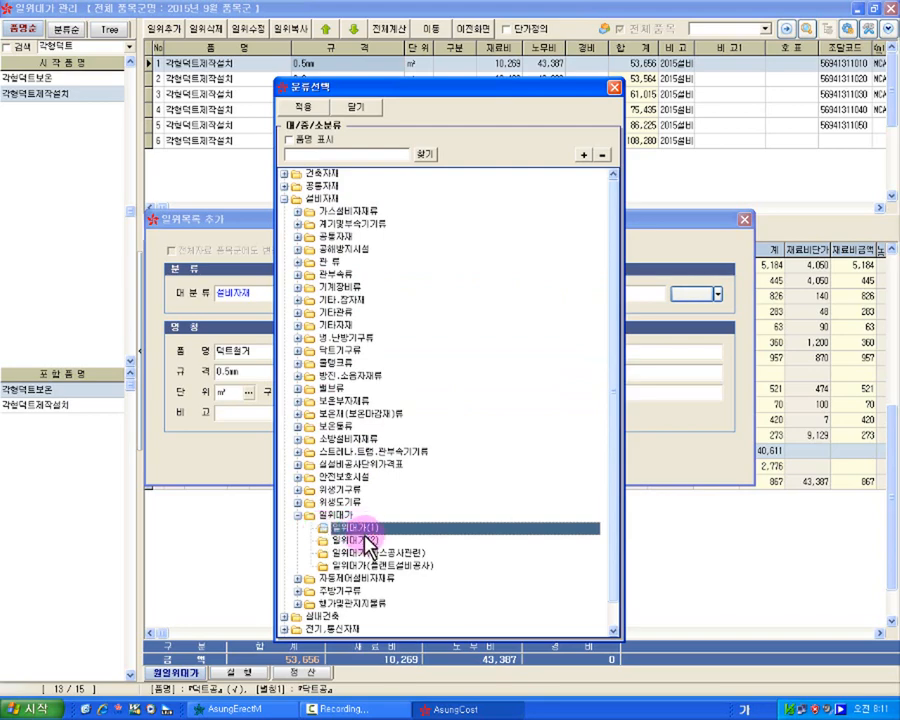
left_click(324, 110)
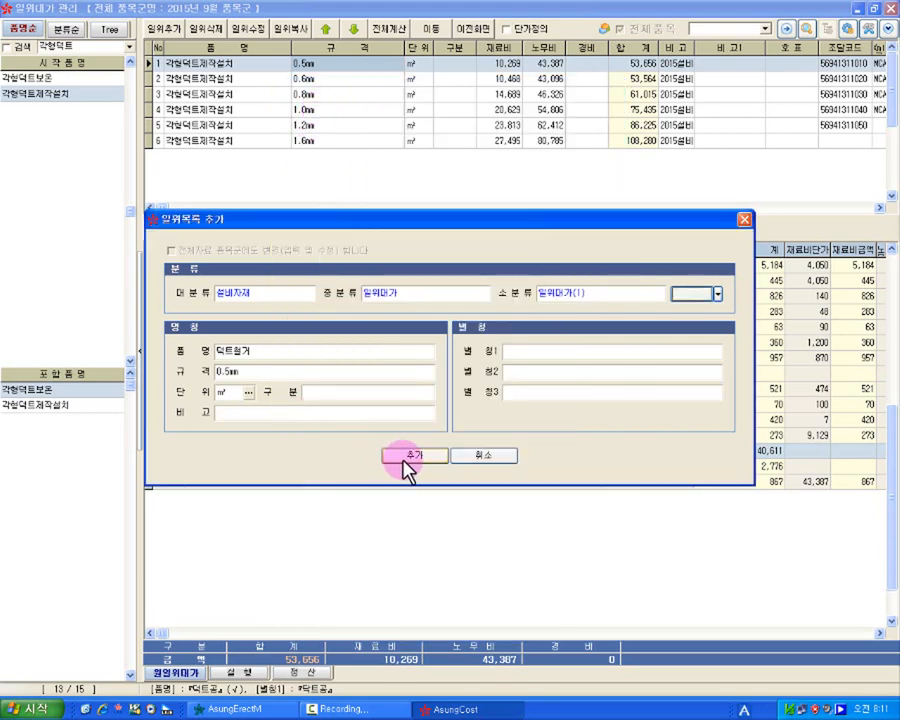
left_click(402, 460)
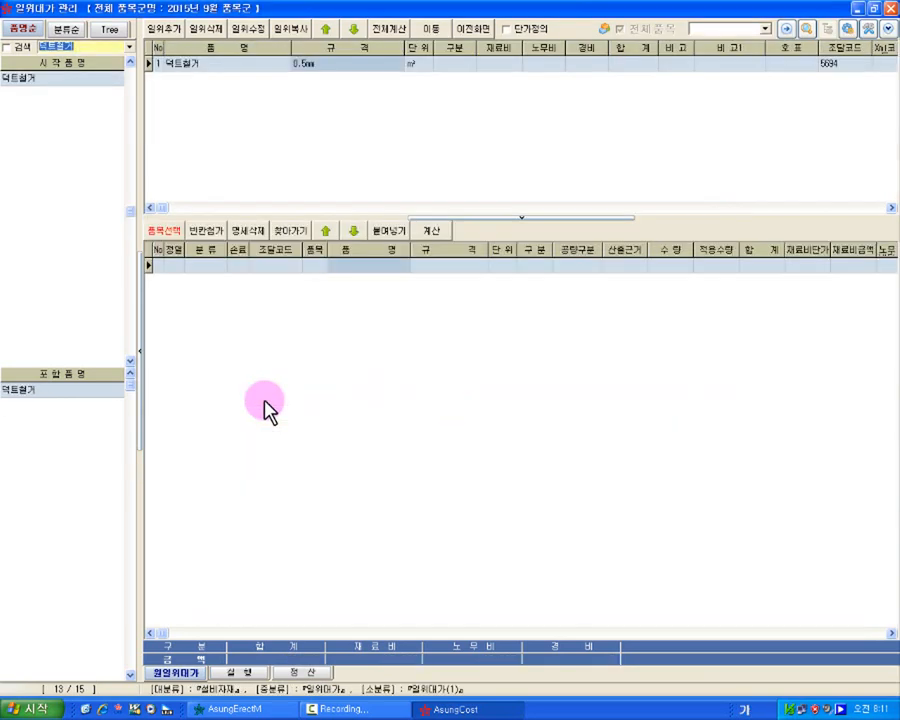
left_click(230, 64)
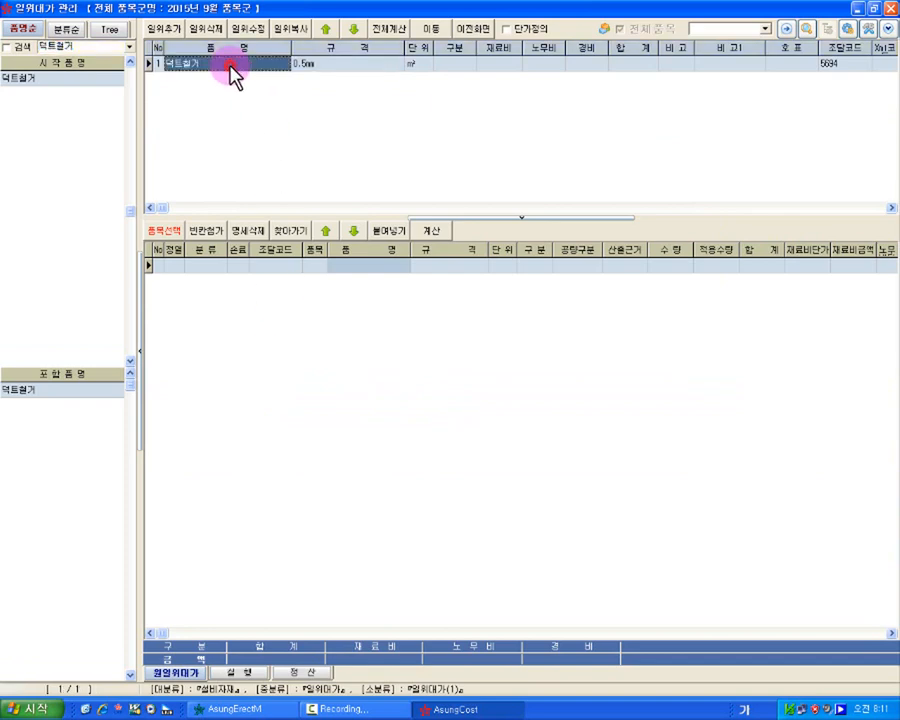
left_click(332, 64)
left_click(413, 66)
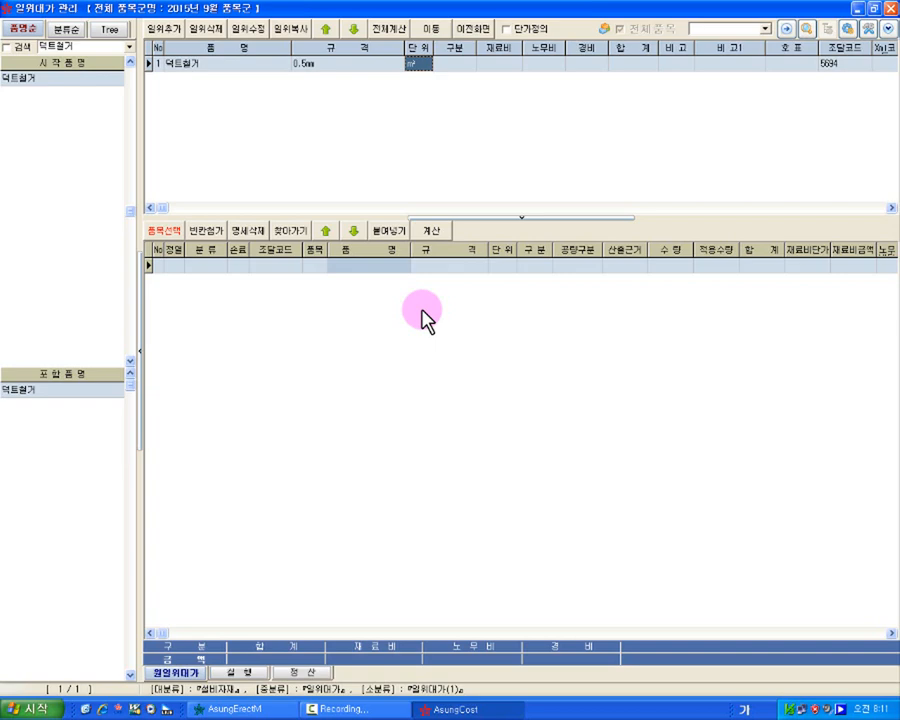
left_click(253, 74)
left_click(303, 76)
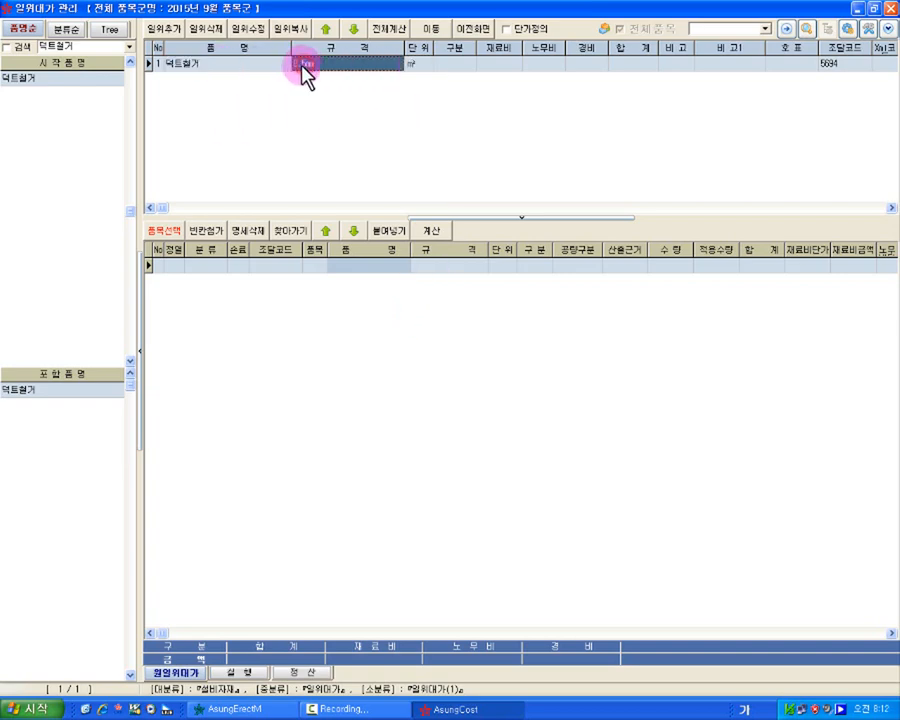
Find the labour item 덕트공 in the item selection list and add it to 덕트철거 under the alias 덕트공.
left_click(270, 78)
left_click(184, 230)
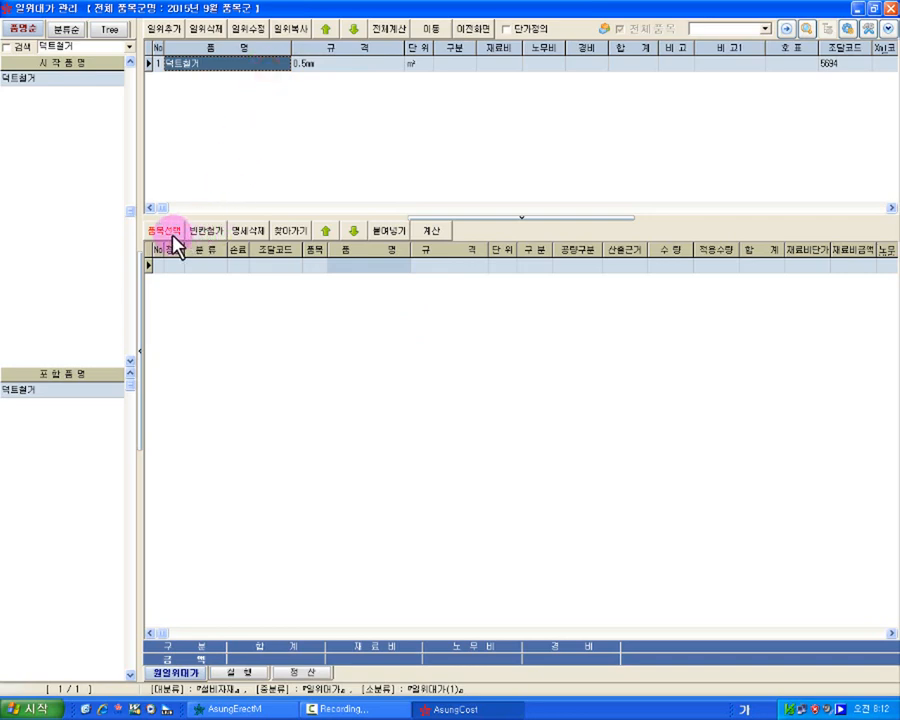
left_click(174, 238)
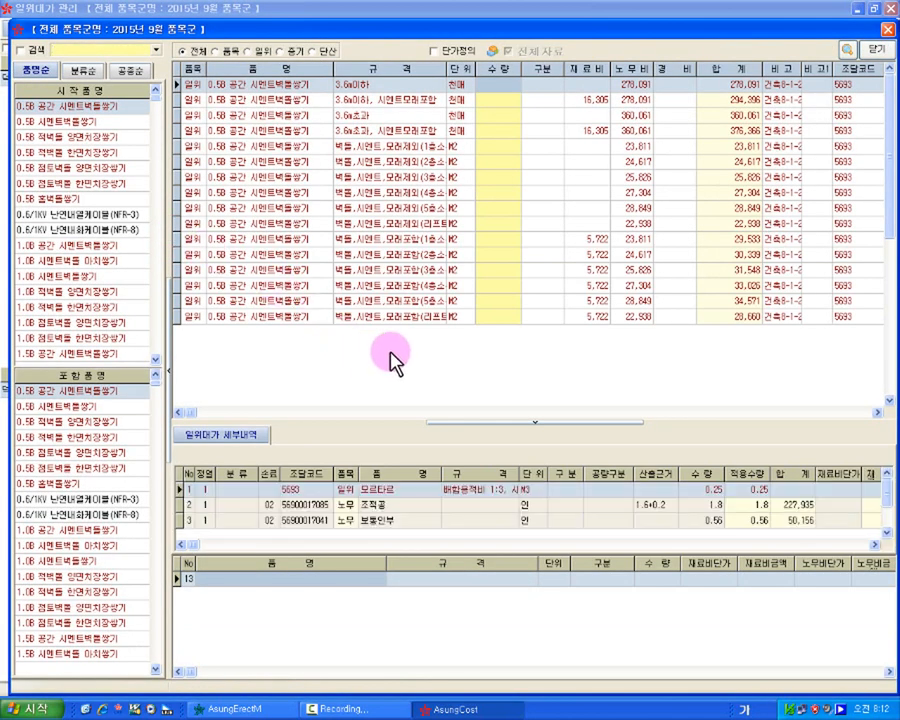
left_click(80, 74)
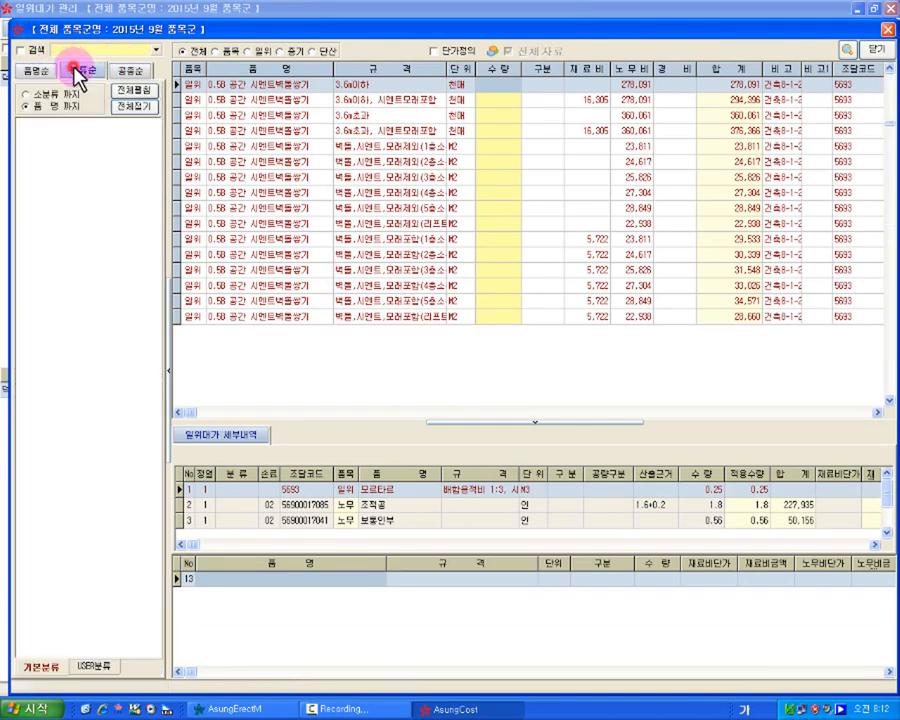
left_click(30, 76)
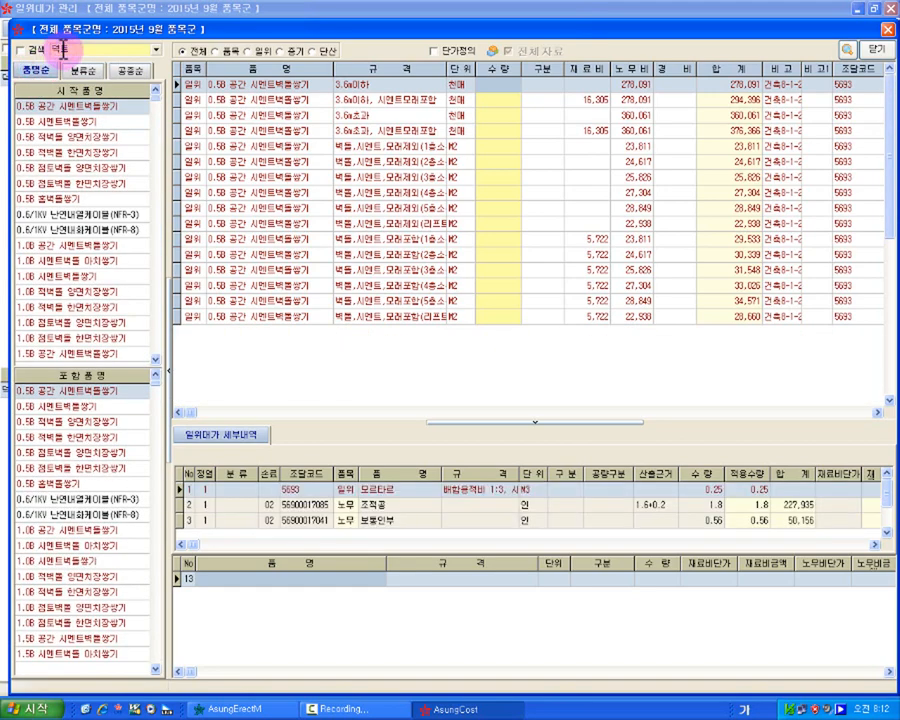
key("Return")
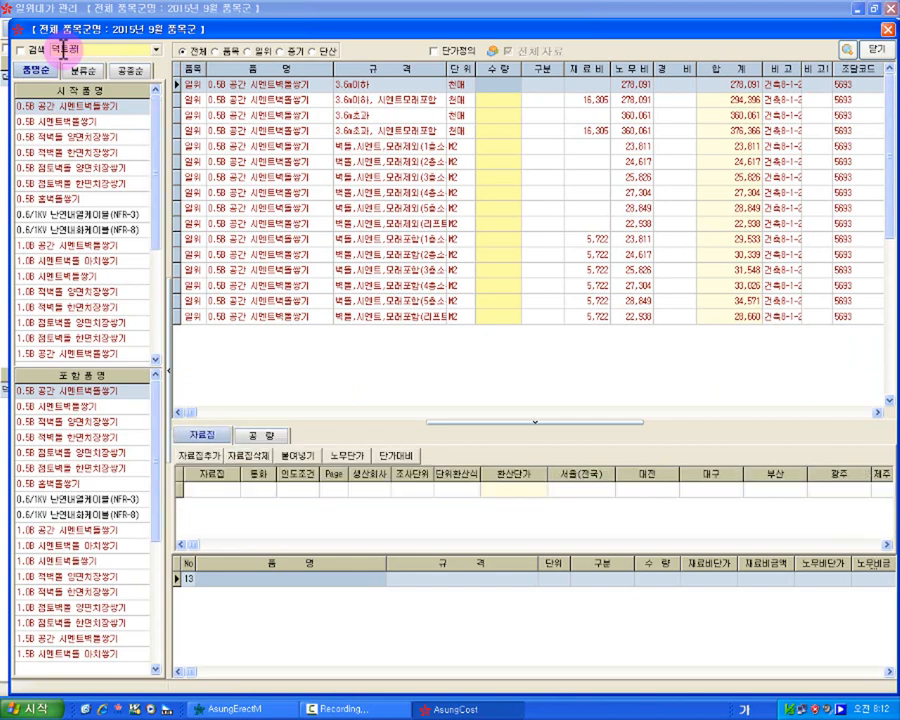
left_click(88, 108)
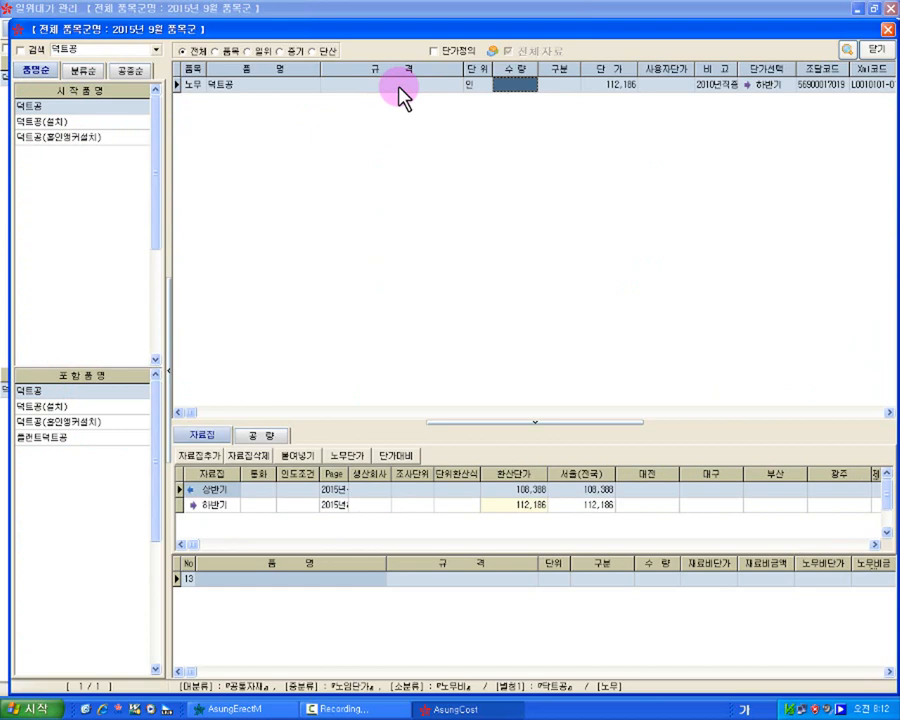
left_click(477, 84)
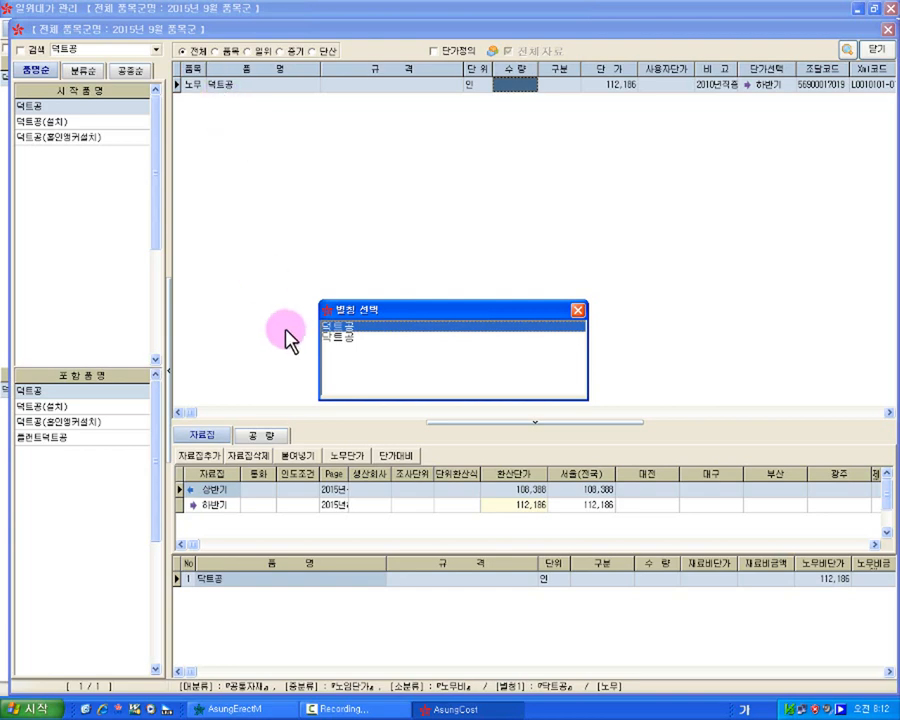
double_click(340, 330)
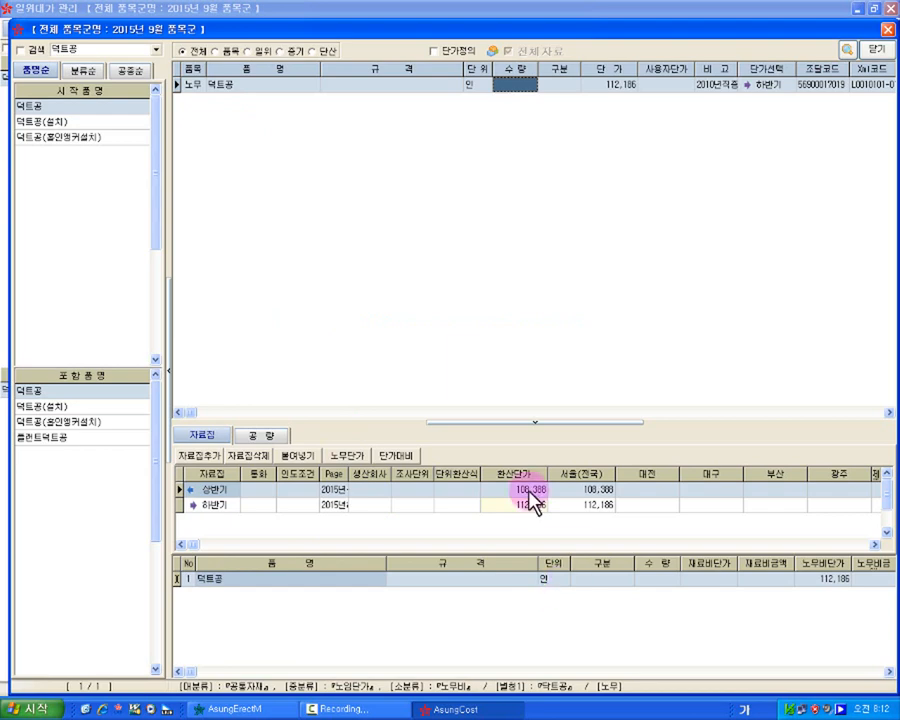
Search for the labour item 보통인부, add the one without a specification with quantity 1, and return to the unit-price details.
double_click(112, 48)
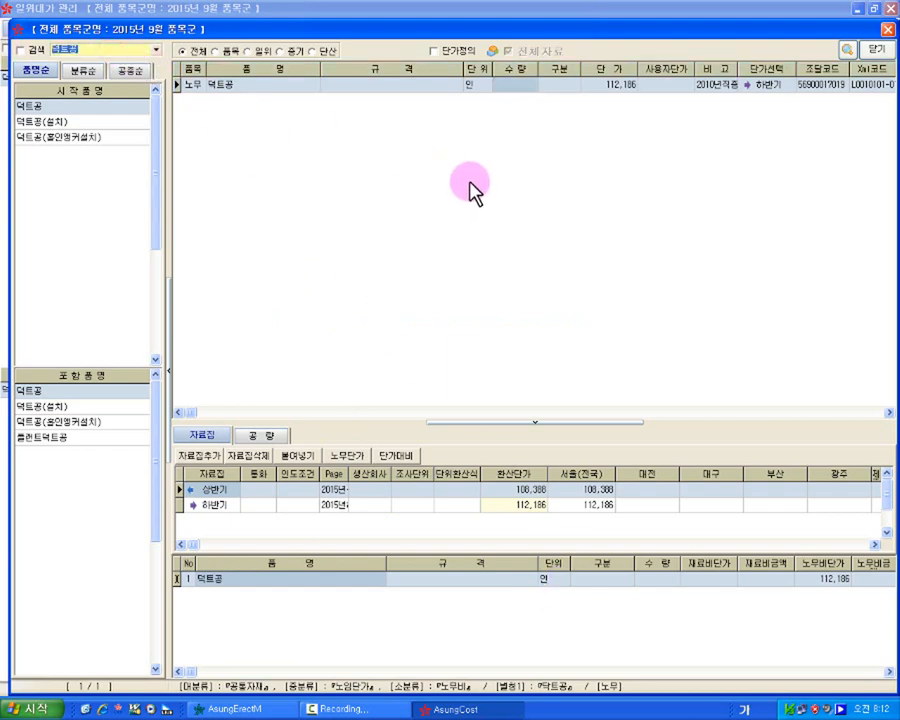
type("보통인부")
key("Return")
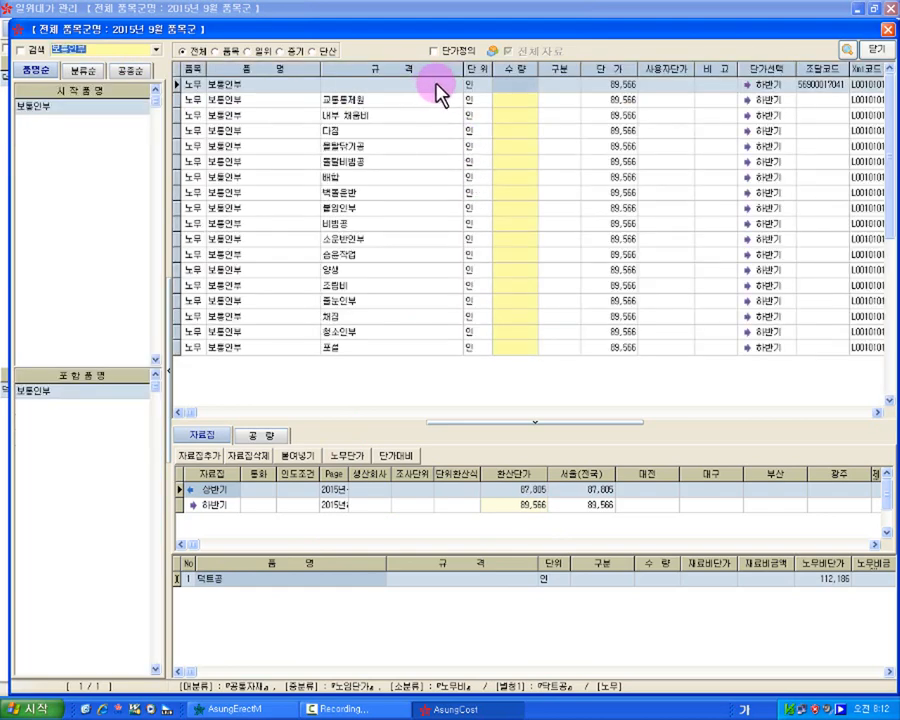
left_click(495, 84)
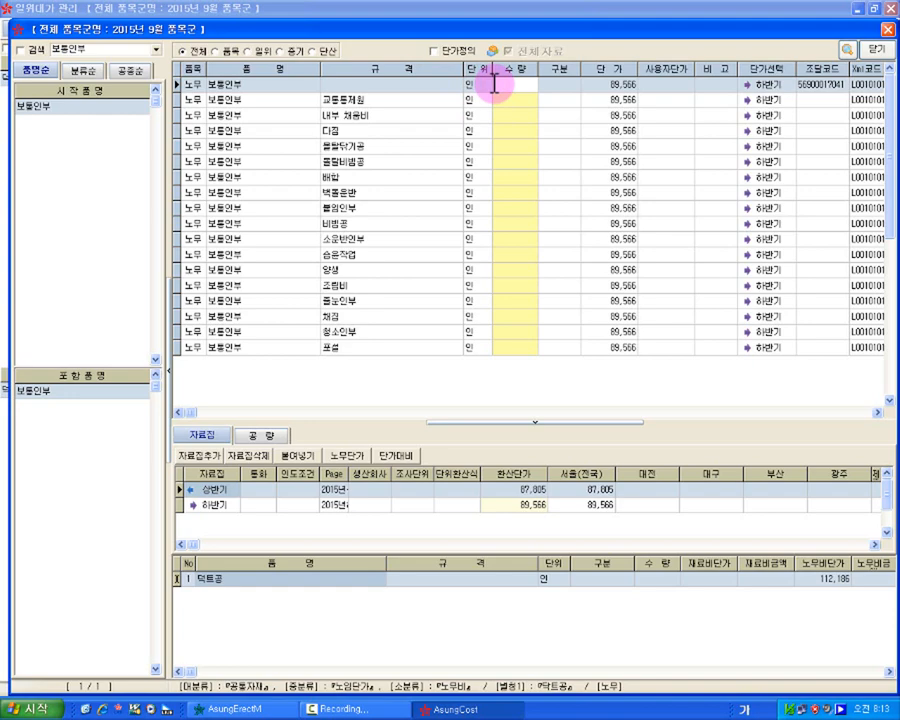
left_click(494, 84)
type("1")
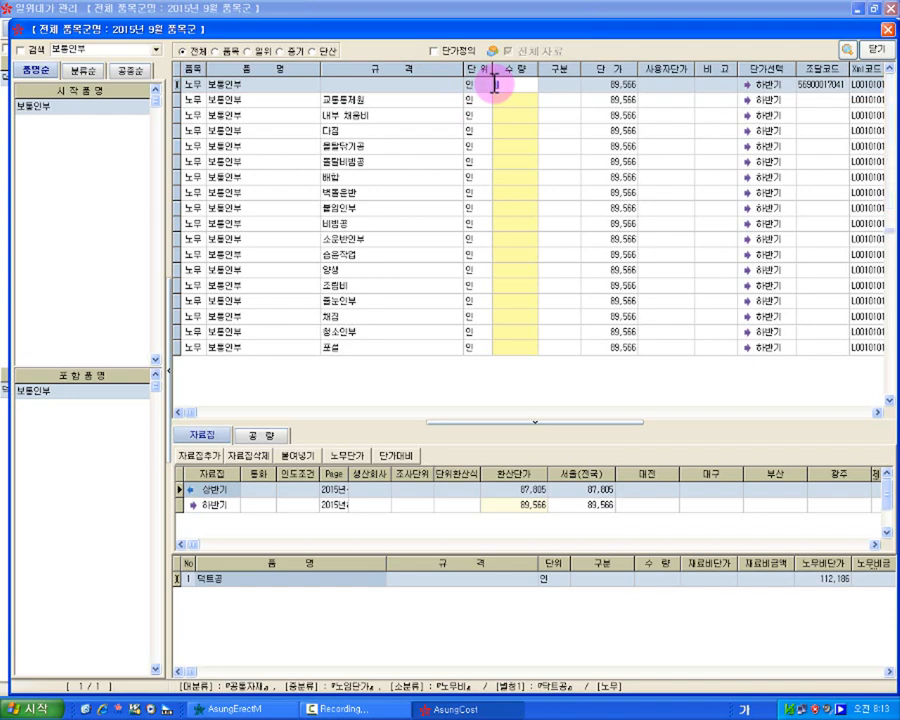
key("Return")
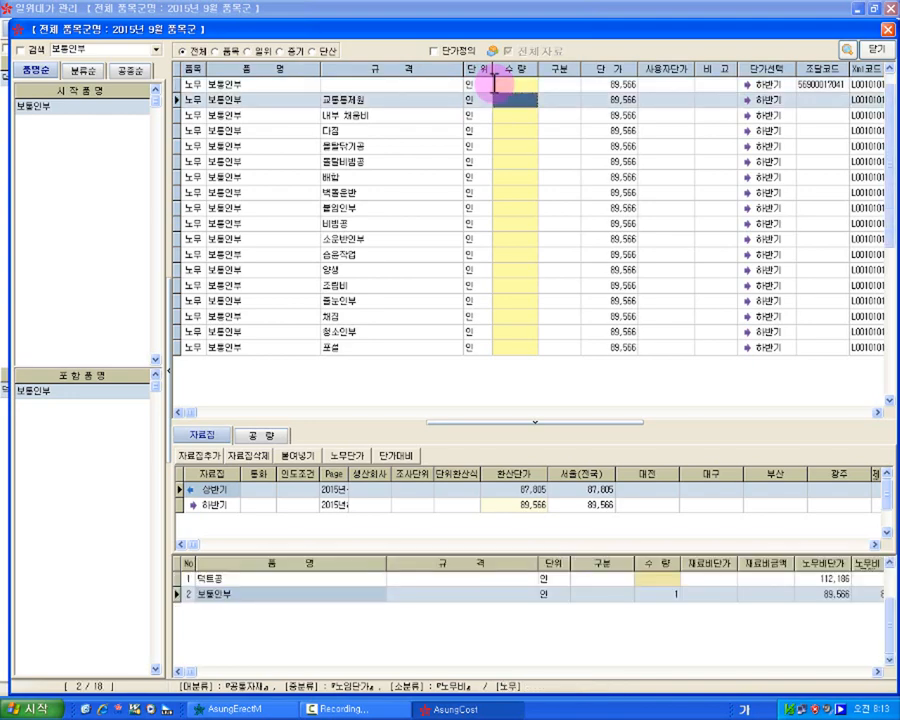
left_click(874, 50)
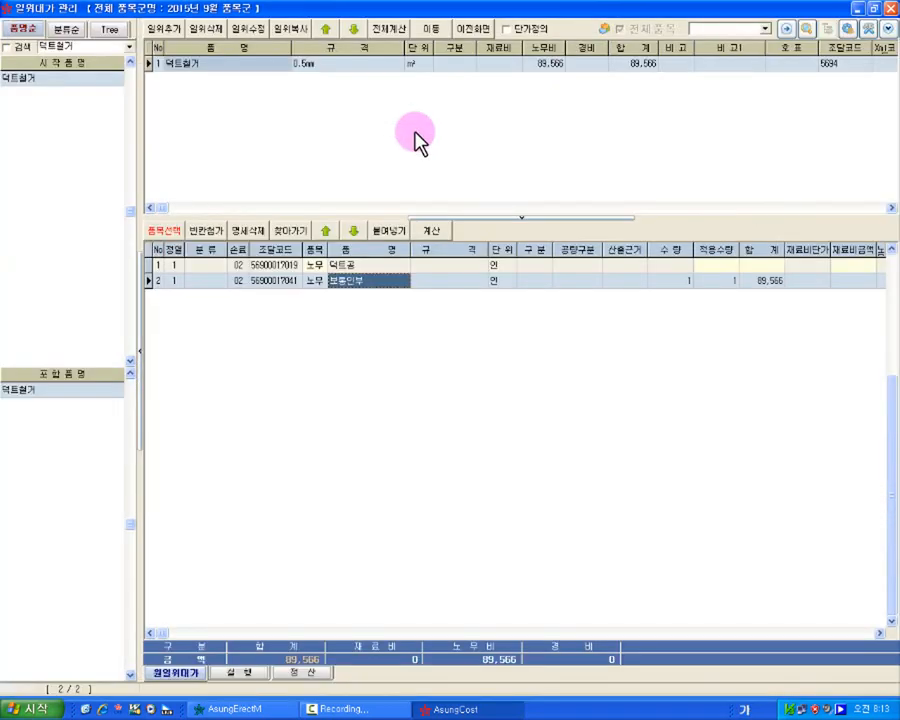
Clear the quantity of the 보통인부 row in the 덕트철거 details.
left_click(689, 282)
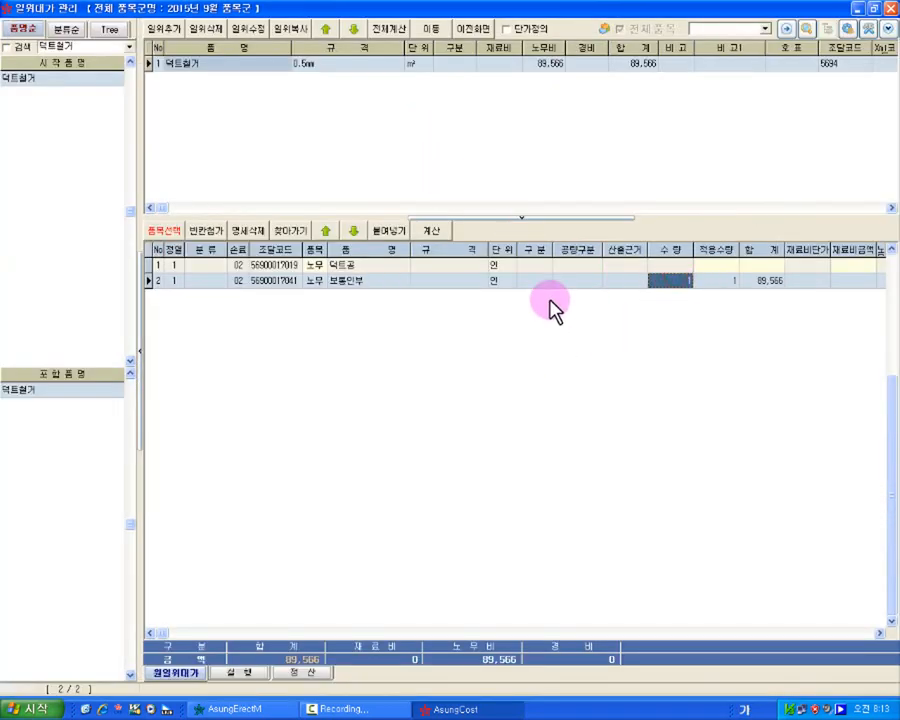
key("BackSpace")
key("Return")
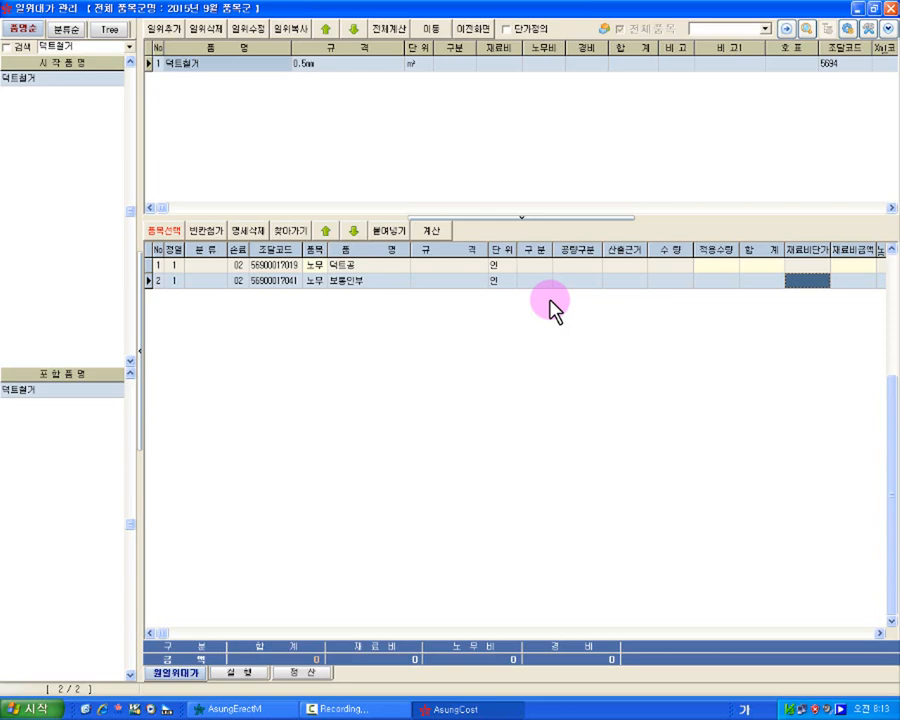
Widen the calculation basis (산출근거) column and enter 0.182*0.4 as the basis for the 덕트공 row.
left_click(630, 265)
left_click_drag(648, 247, 686, 248)
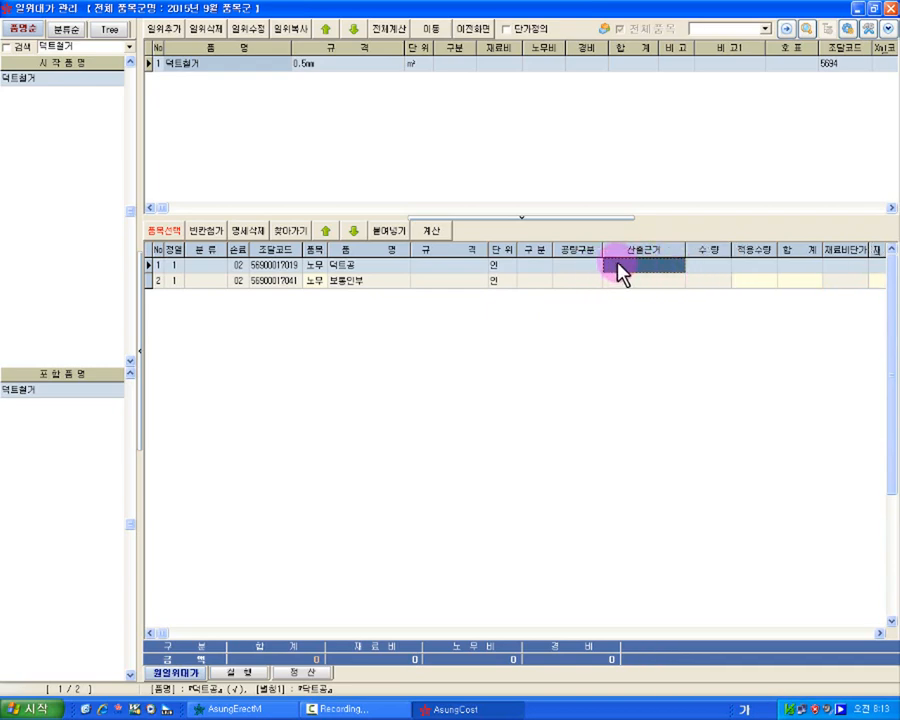
left_click(708, 266)
left_click(626, 268)
left_click(627, 269)
type("0.18장")
type("*0.4")
key("Return")
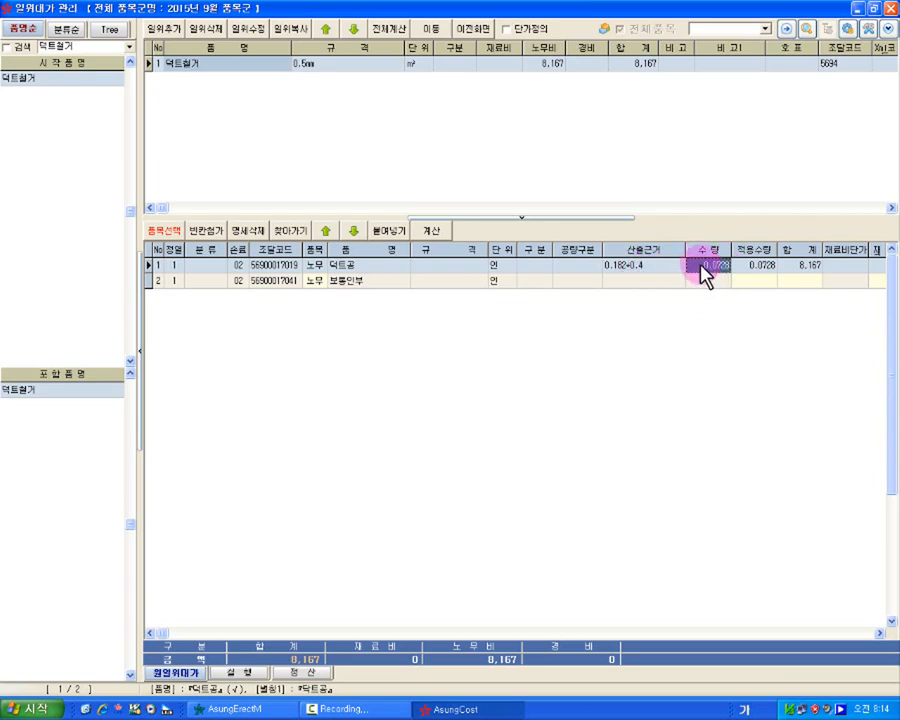
Enter 0.031*0.4 as the calculation basis (산출근거) for the 보통인부 row.
left_click(643, 281)
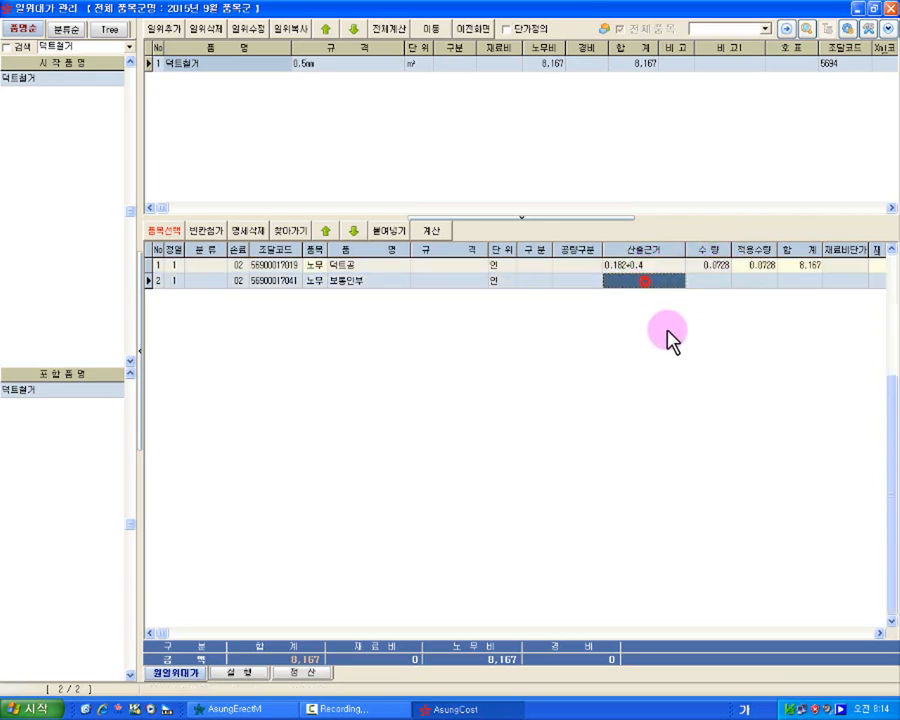
type("00")
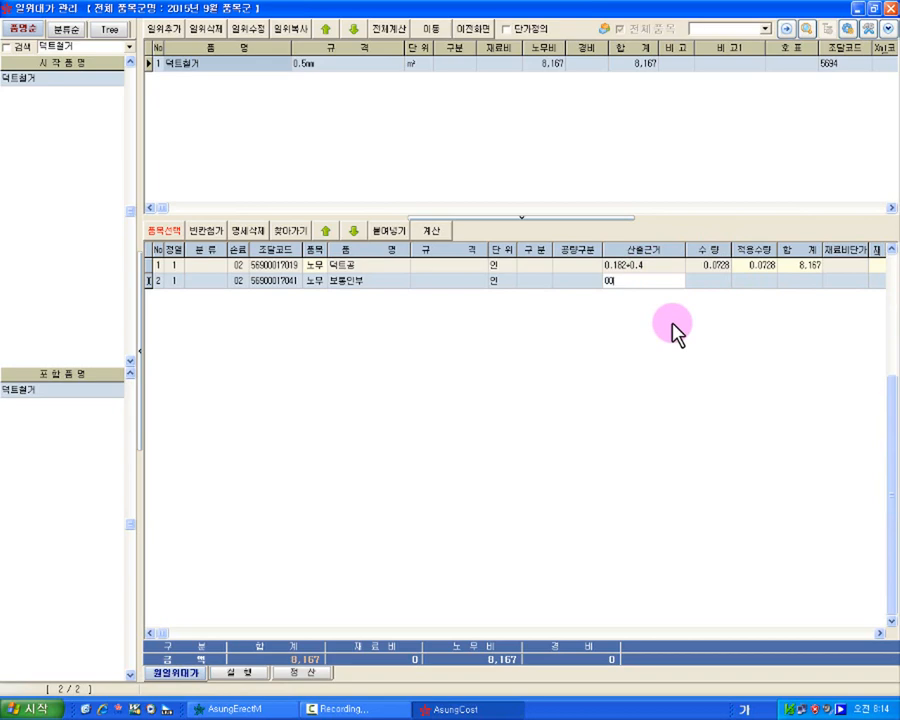
key("BackSpace")
type(".031+0.4")
key("Return")
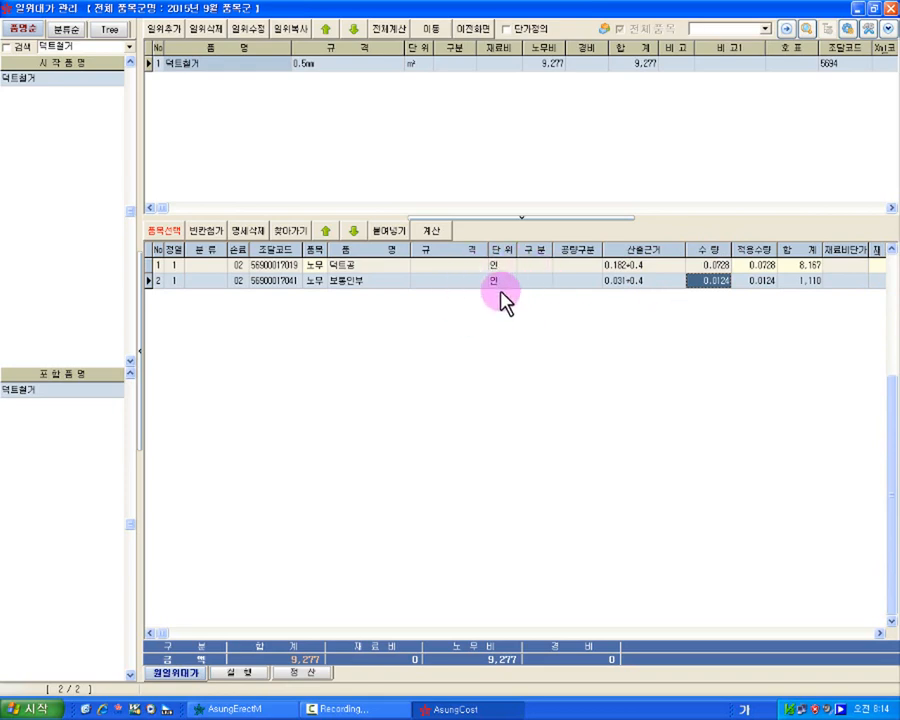
Search the item list for 공구손료, add the 노무비의 % entry with quantity 2, and return to the unit-price details.
left_click(168, 236)
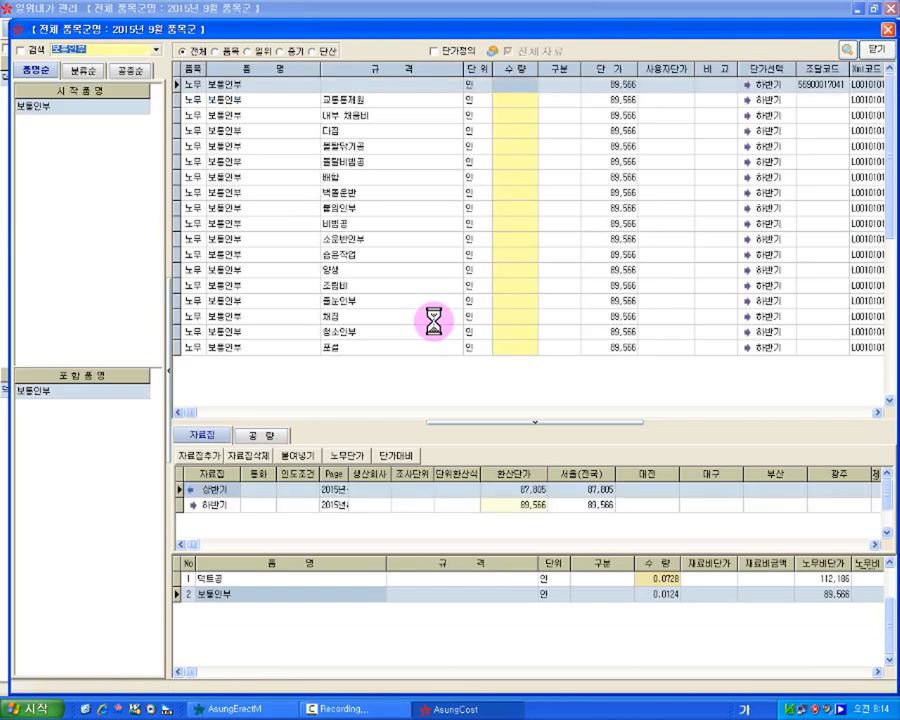
key("BackSpace")
type("공구손료")
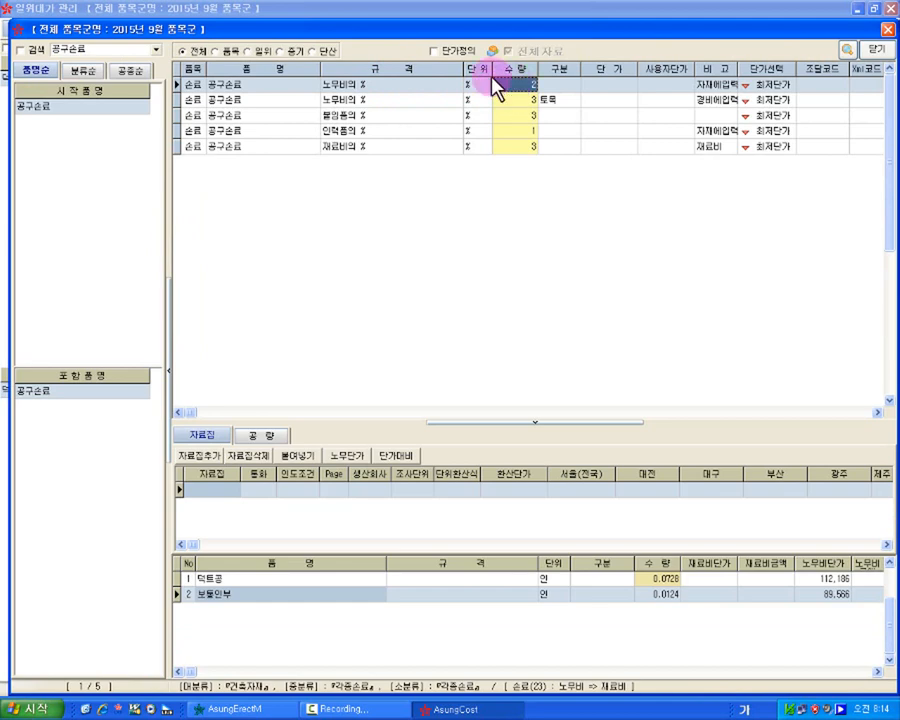
key("BackSpace")
type("2")
key("Return")
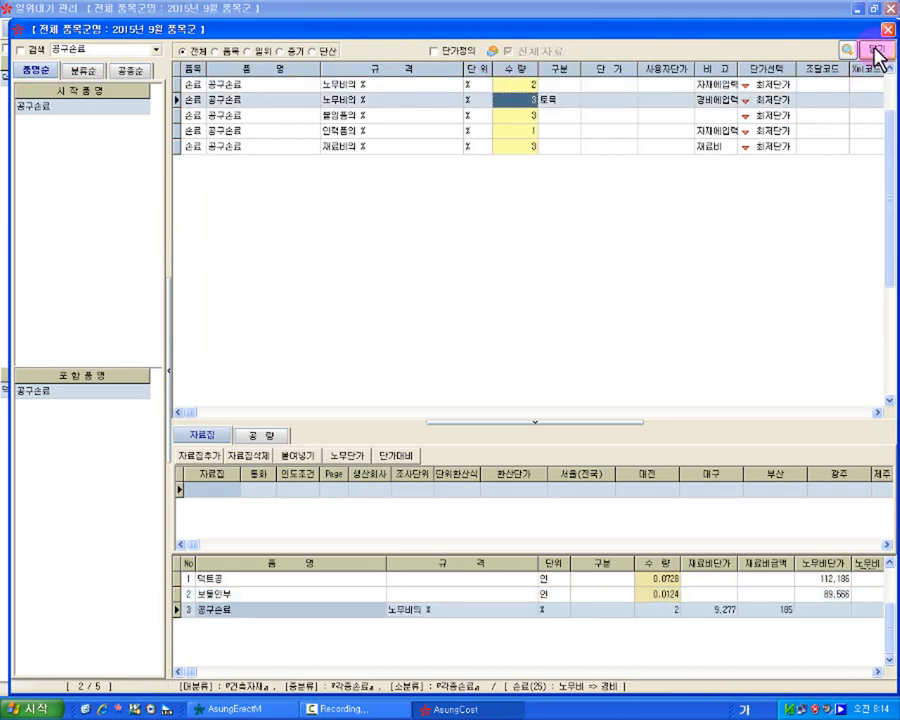
left_click(785, 609)
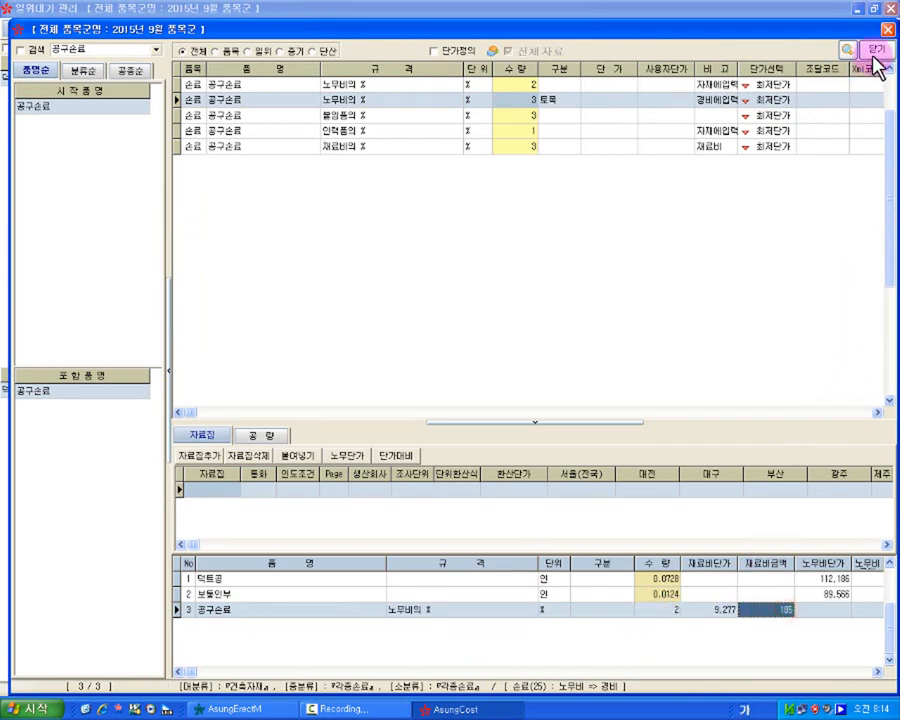
left_click(665, 262)
key("Escape")
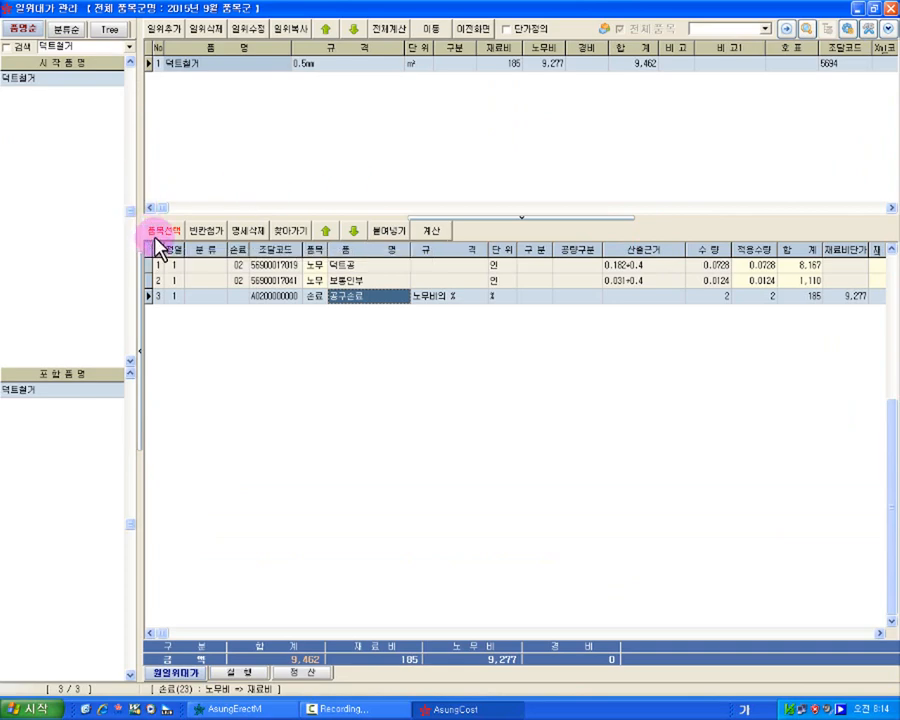
Check the 손료 codes of the two labour rows and shorten the 공구손료 row's procurement code (조달코드) to A02.
left_click(238, 266)
left_click(239, 282)
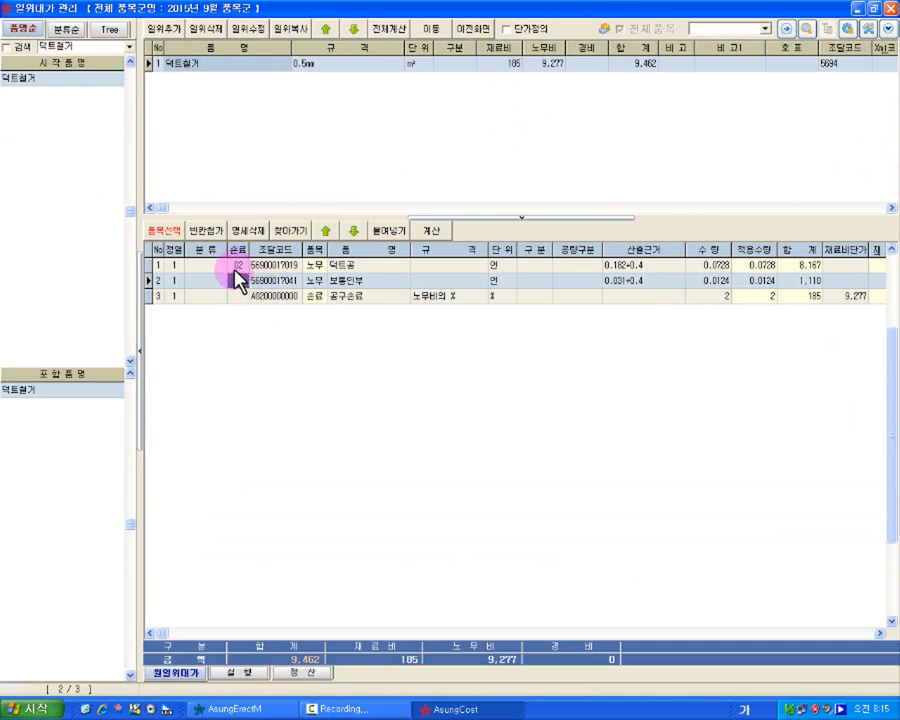
left_click(236, 264)
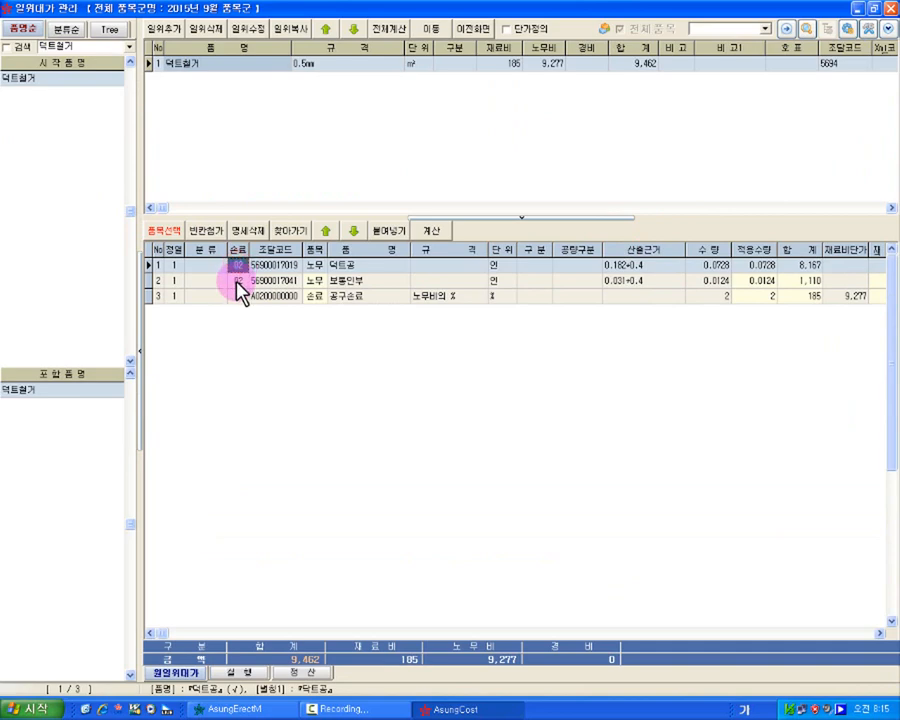
left_click(238, 282)
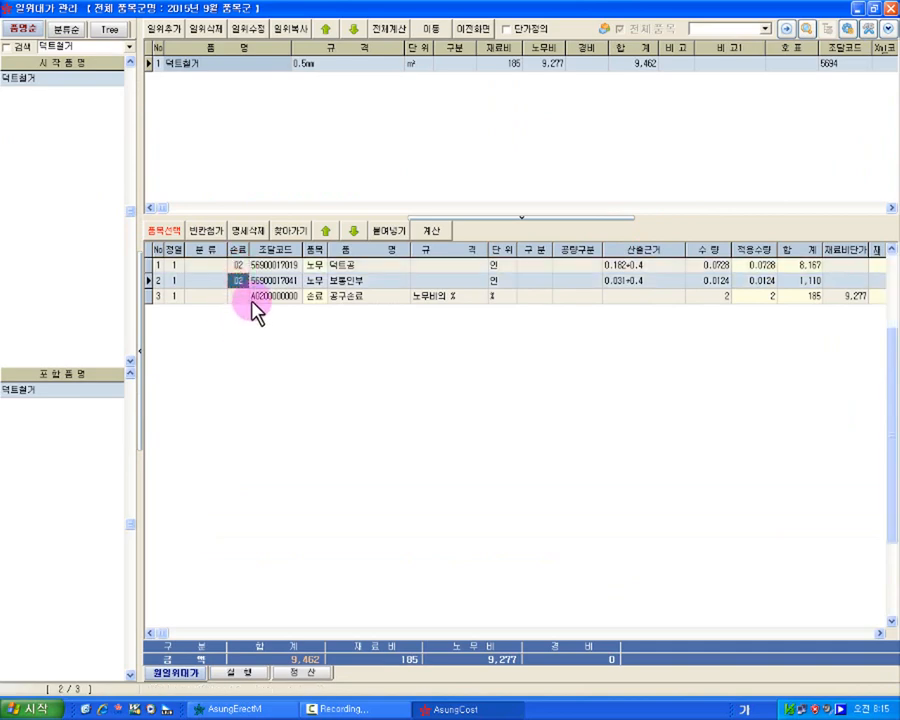
left_click(257, 303)
left_click(262, 299)
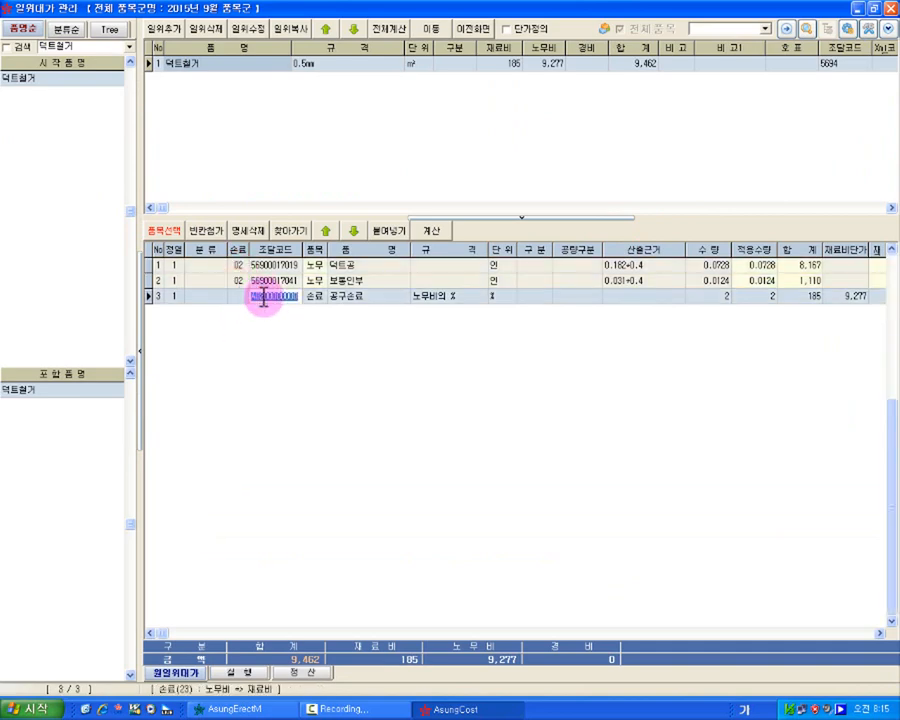
type("A02")
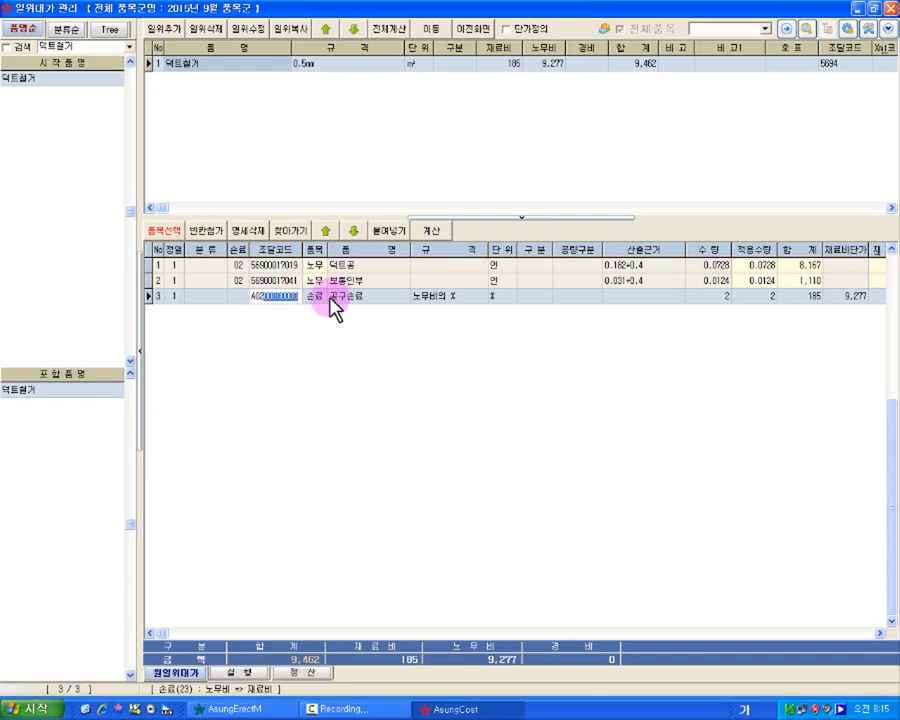
key("Delete")
left_click(328, 298)
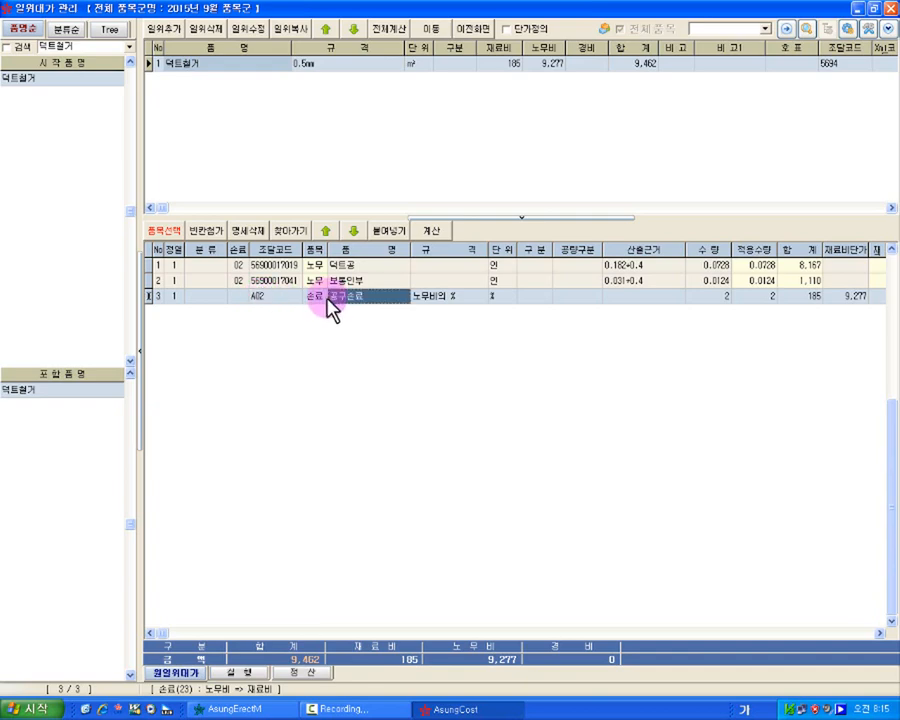
Change the procurement code (조달코드) of the 공구손료 row to A03.
left_click(255, 298)
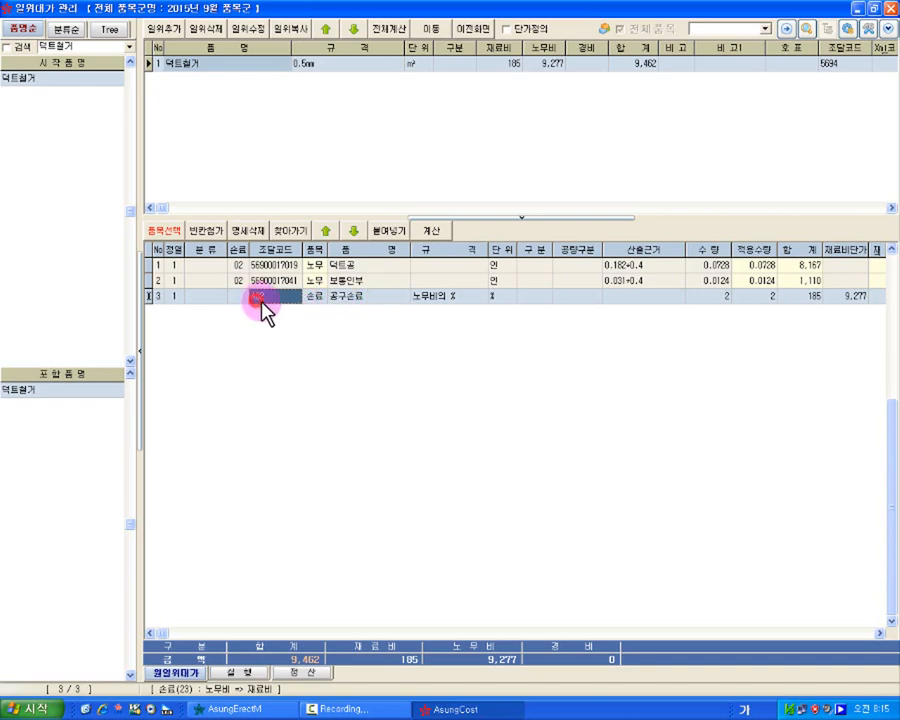
left_click(255, 298)
left_click(250, 297)
double_click(255, 296)
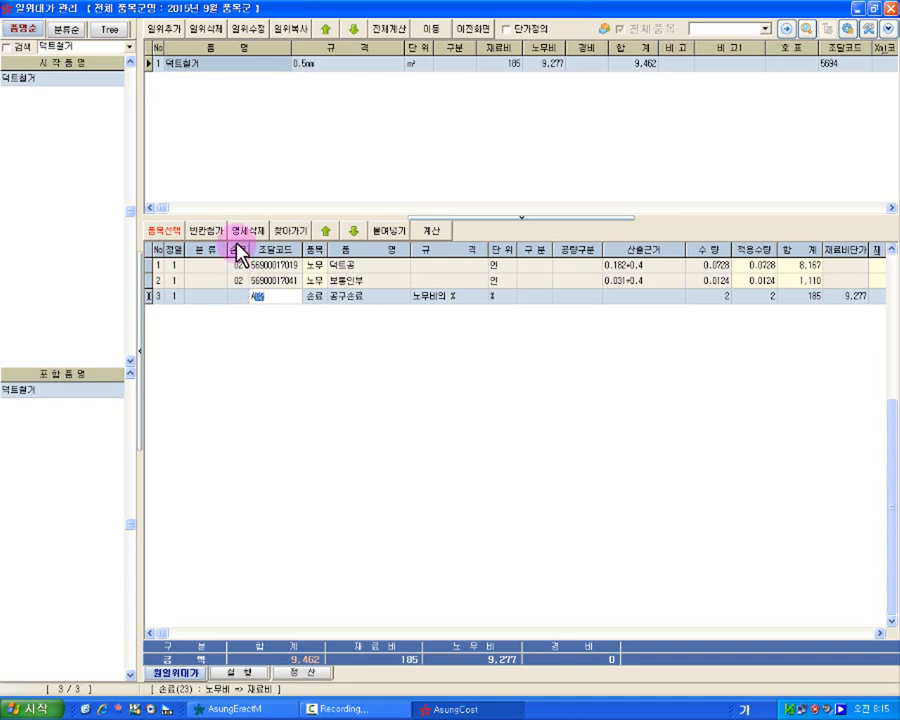
left_click(258, 296)
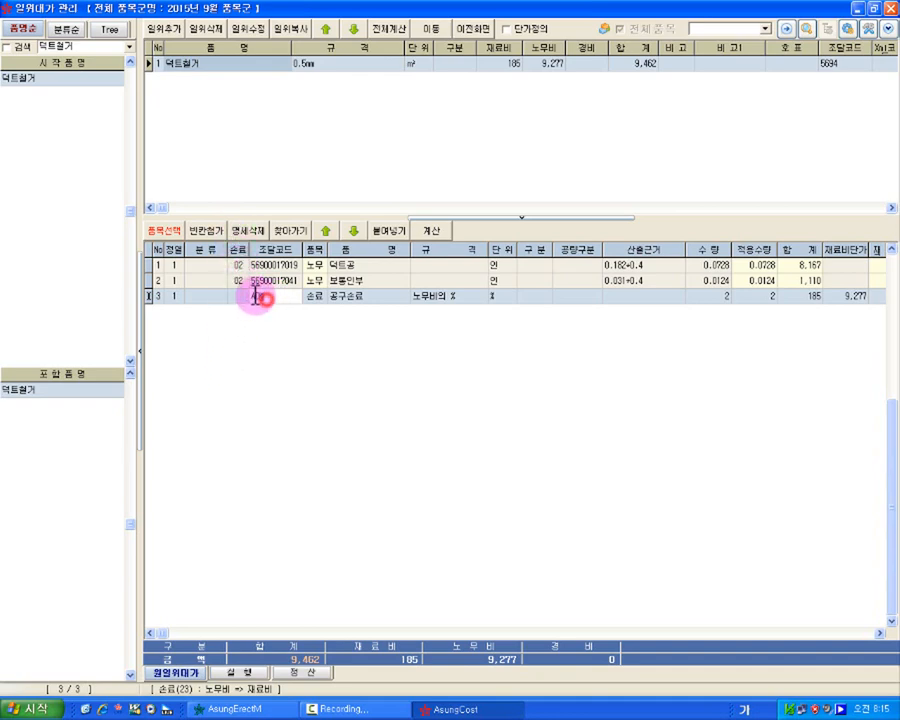
double_click(258, 296)
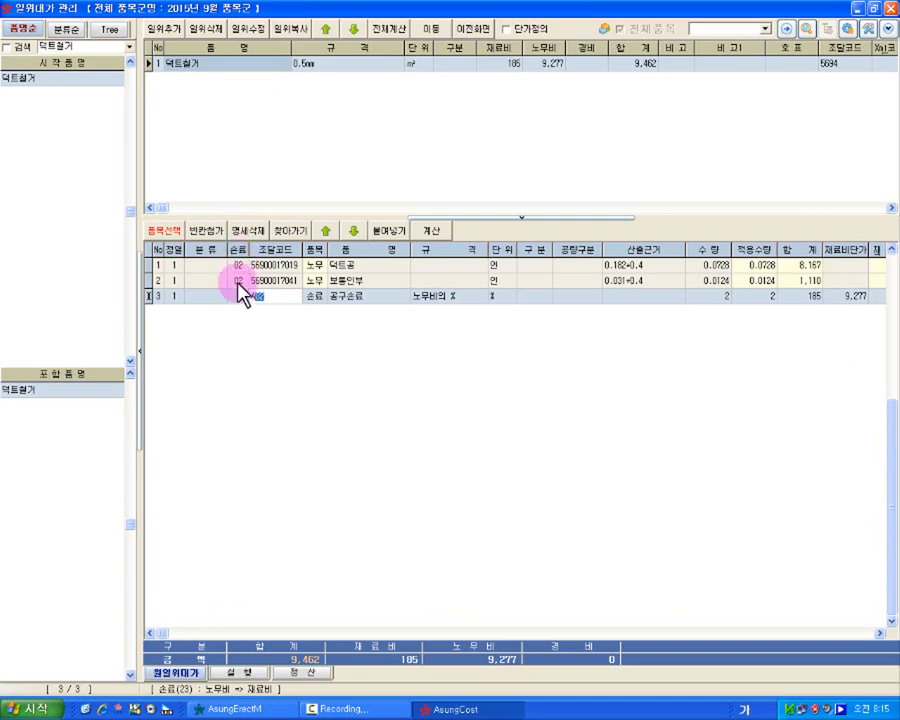
left_click(258, 298)
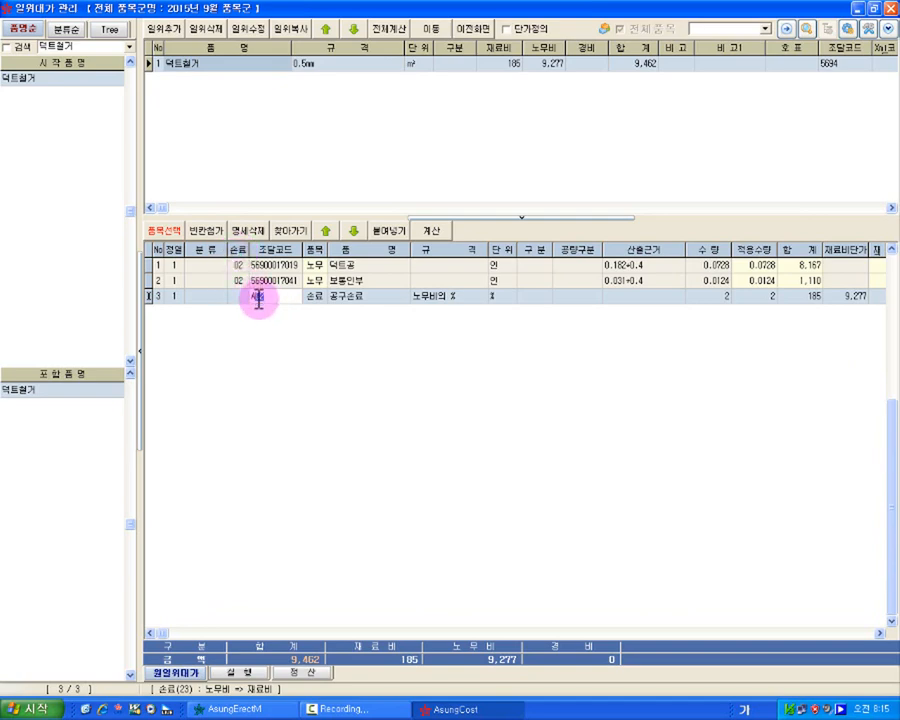
key("BackSpace")
type("3")
key("Return")
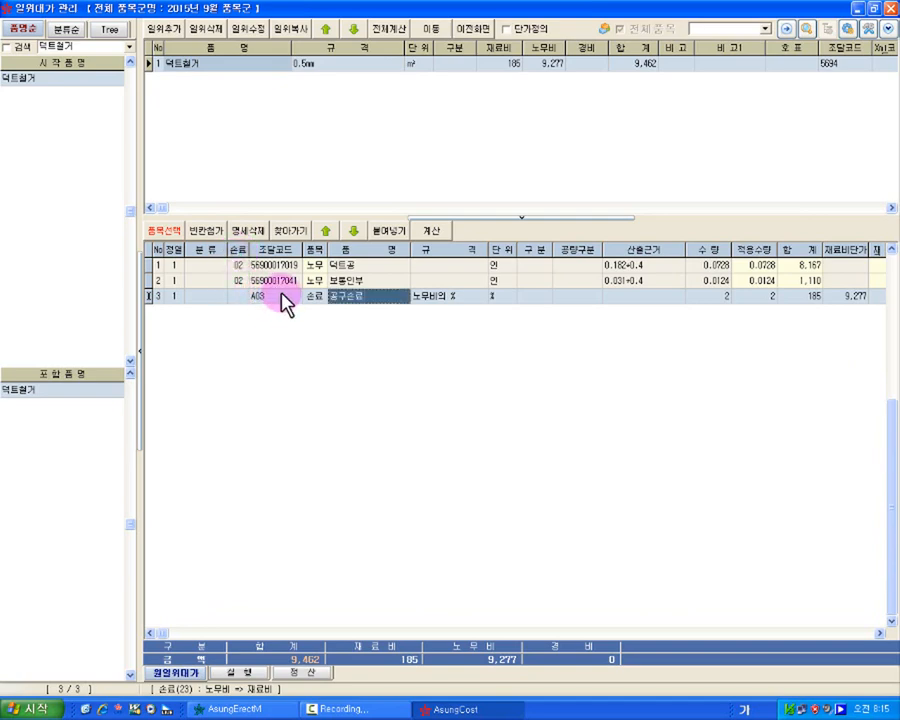
Set the procurement code (조달코드) of the 공구손료 row back to A02.
left_click(272, 297)
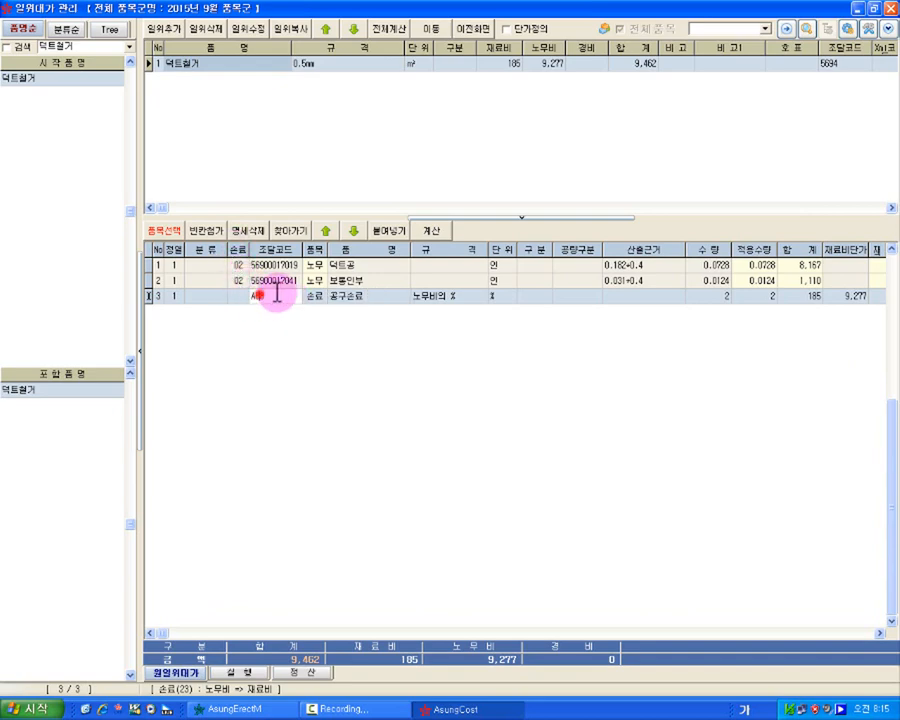
type("A02")
key("Return")
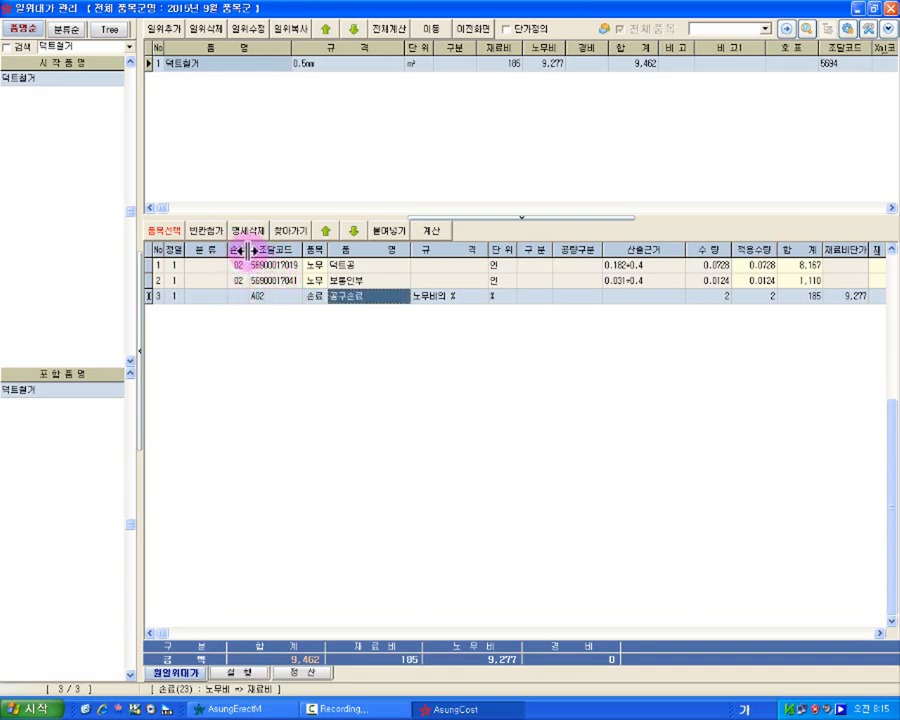
Set the 손료 code of the 보통인부 row to 04 and compare it with the 덕트공 row's code.
left_click(246, 284)
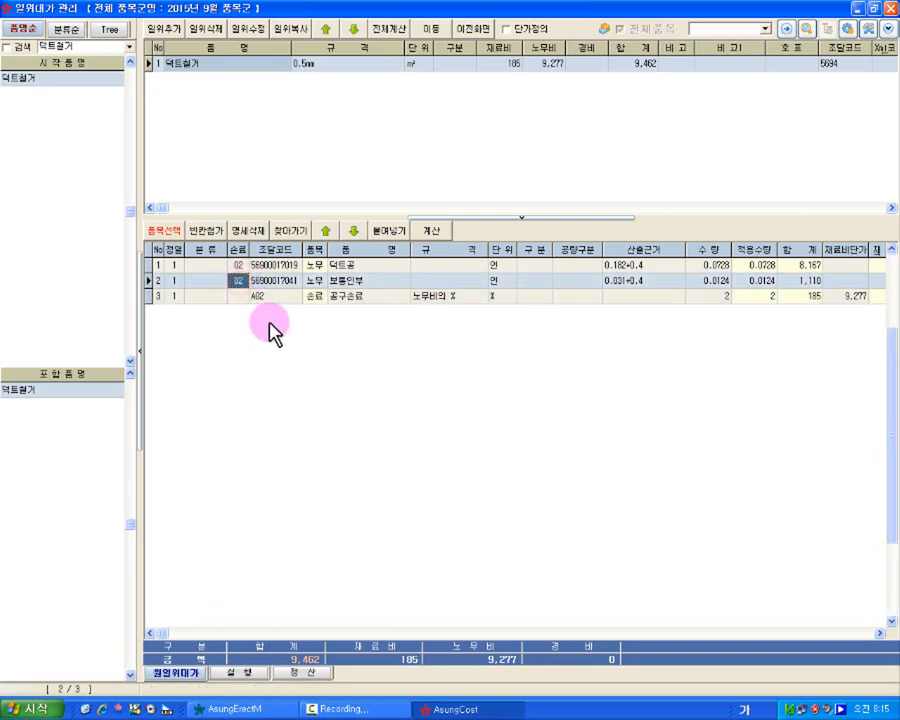
type("04")
key("Return")
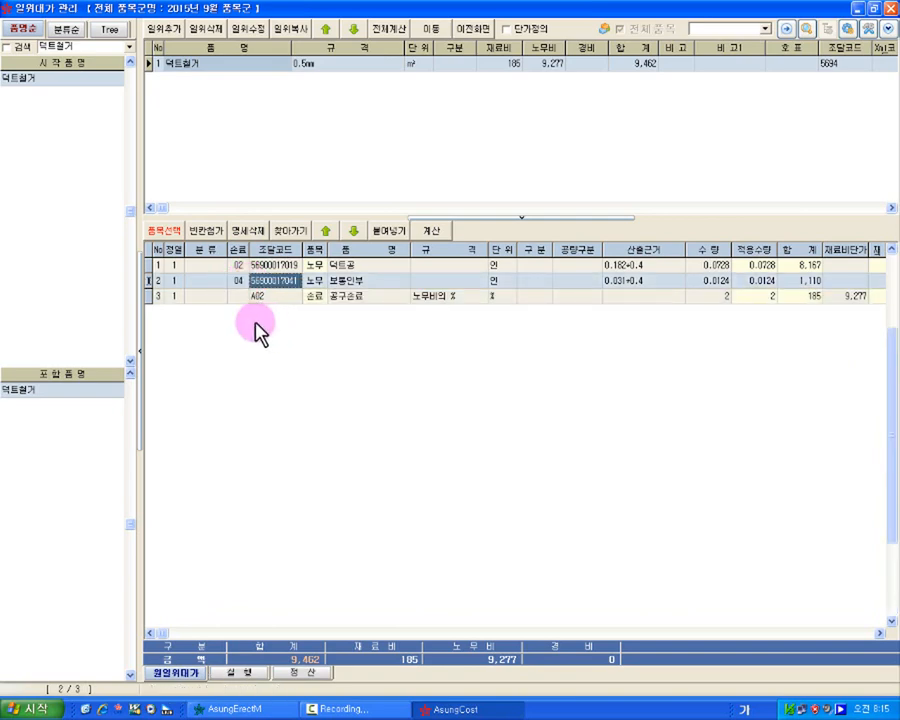
left_click(243, 266)
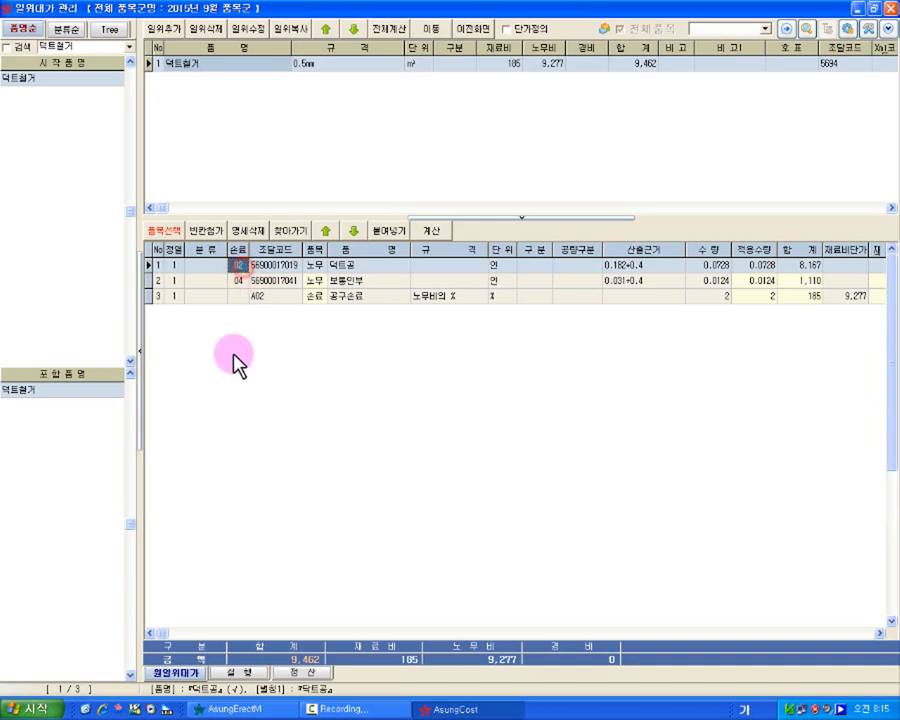
left_click(240, 282)
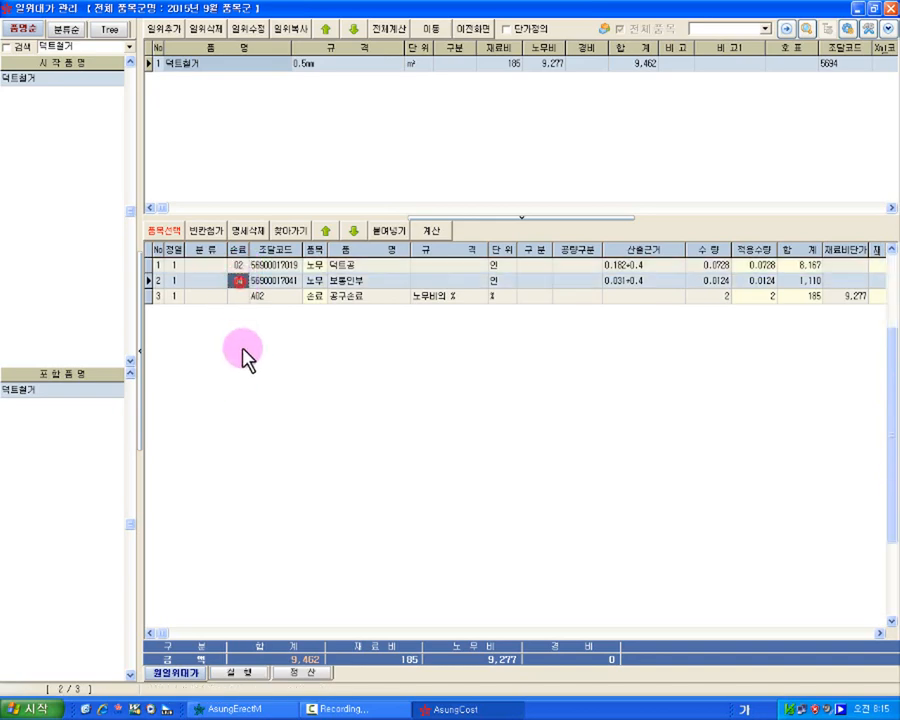
Extend the procurement code (조달코드) of the 공구손료 row to A0204 to cover both labour codes.
left_click(266, 297)
left_click(267, 298)
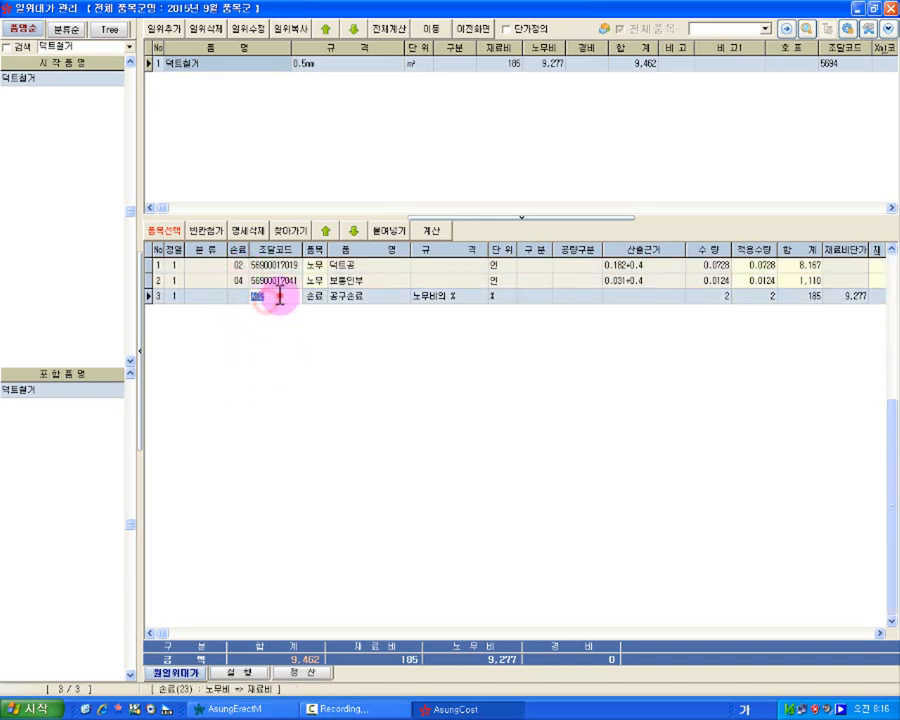
type("04")
key("Return")
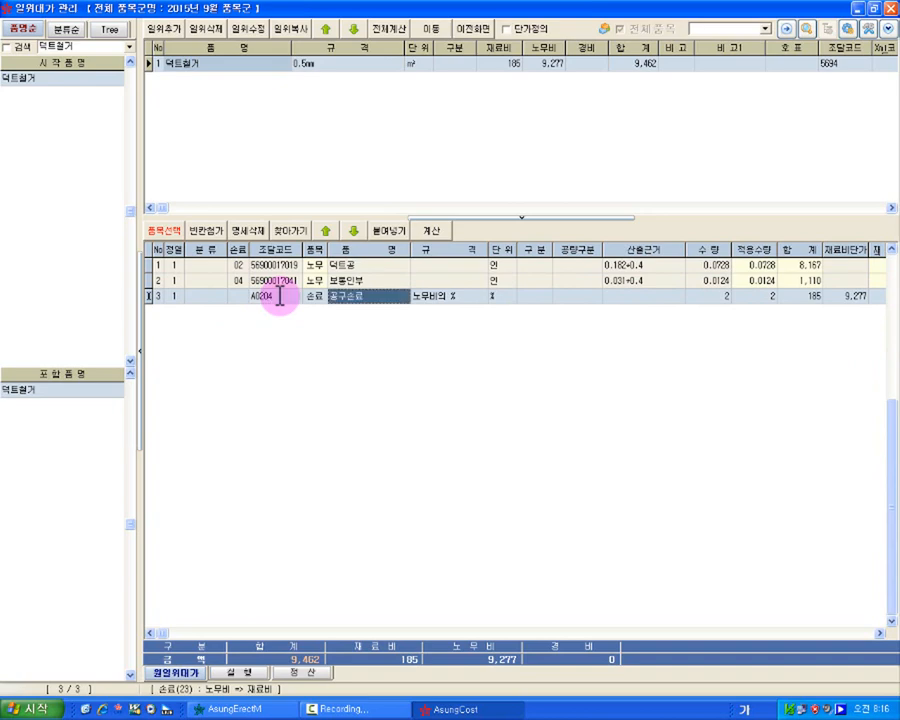
Examine the 손료 and 조달코드 values of the 덕트공 and 보통인부 rows against the 공구손료 row's code and quantity.
left_click(262, 265)
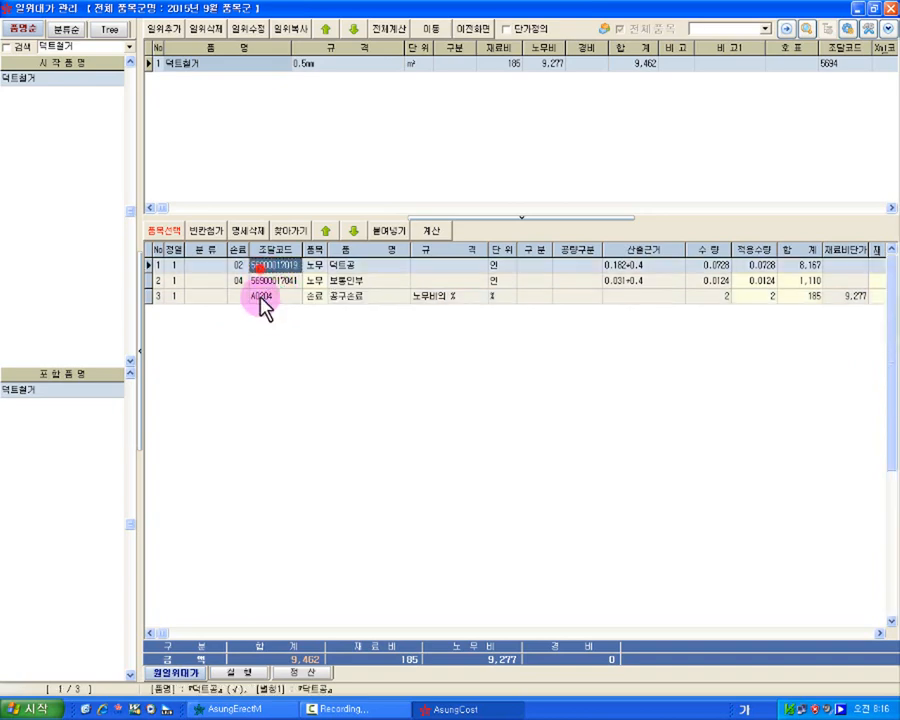
left_click(271, 281)
left_click(273, 267)
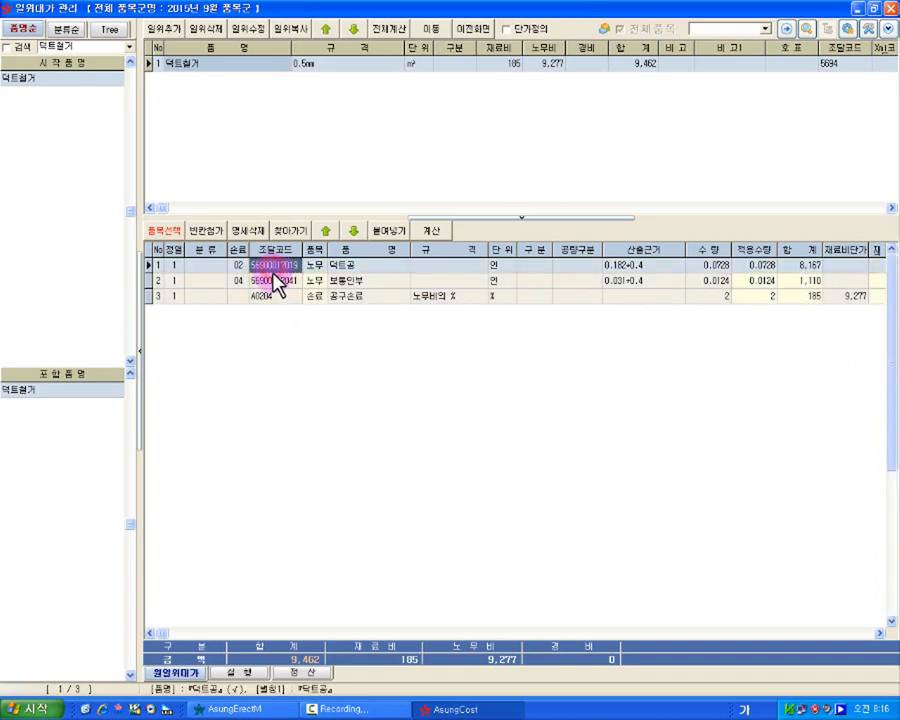
left_click(270, 279)
left_click(239, 265)
left_click(245, 281)
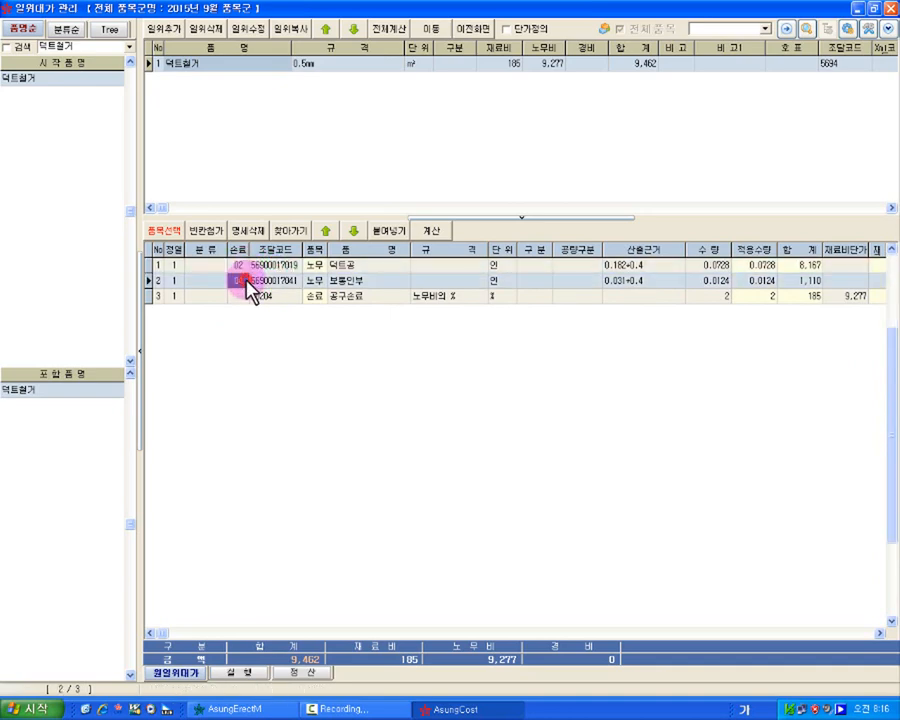
left_click(722, 298)
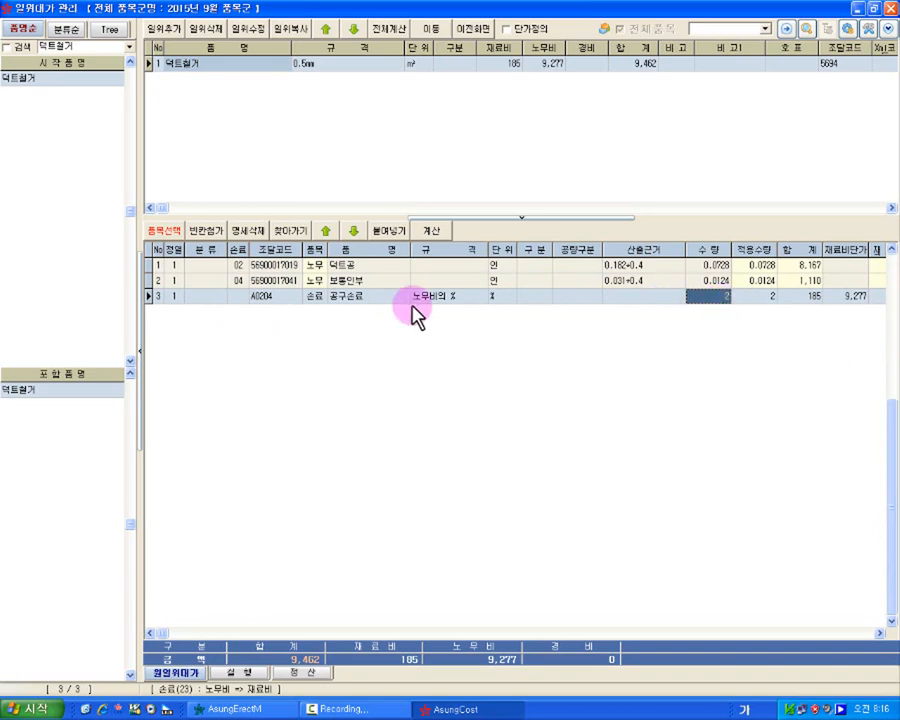
left_click(264, 296)
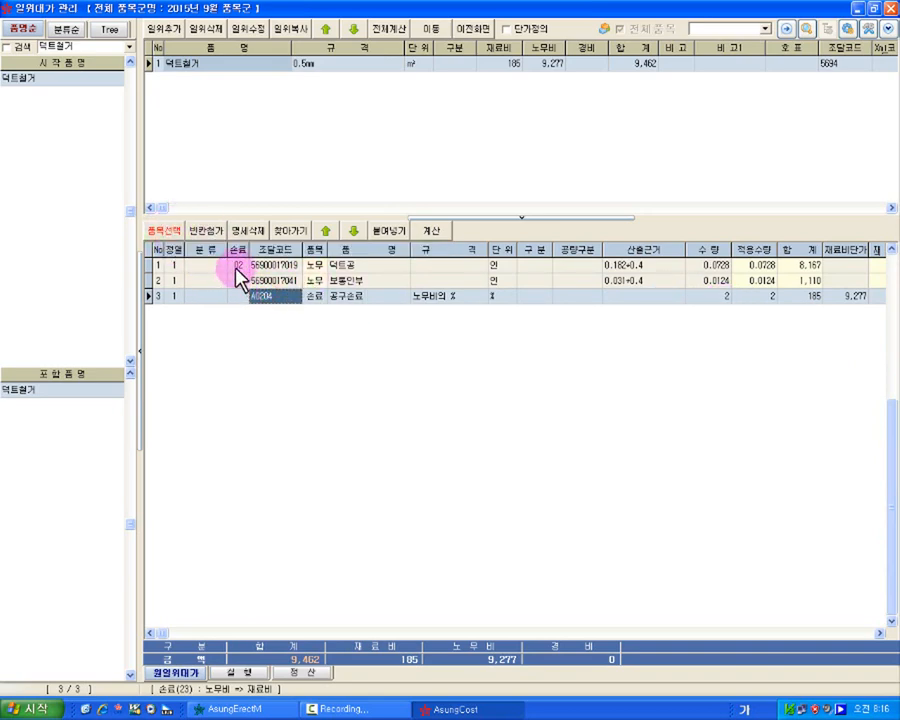
left_click(341, 266)
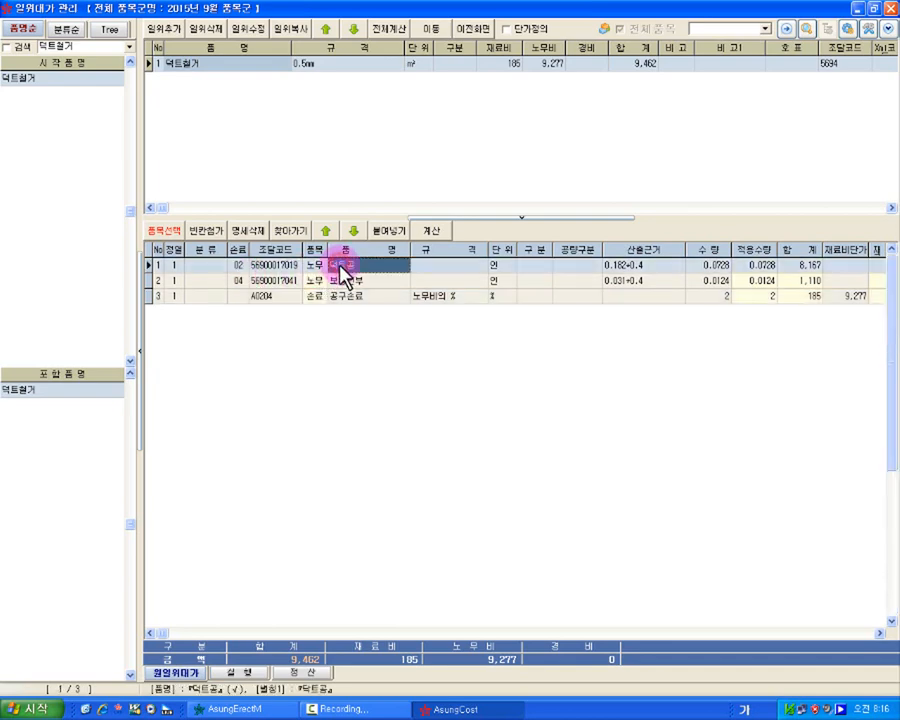
Recheck both labour rows' 손료 codes and remove 04 from the 공구손료 row's procurement code, leaving A02.
left_click(262, 296)
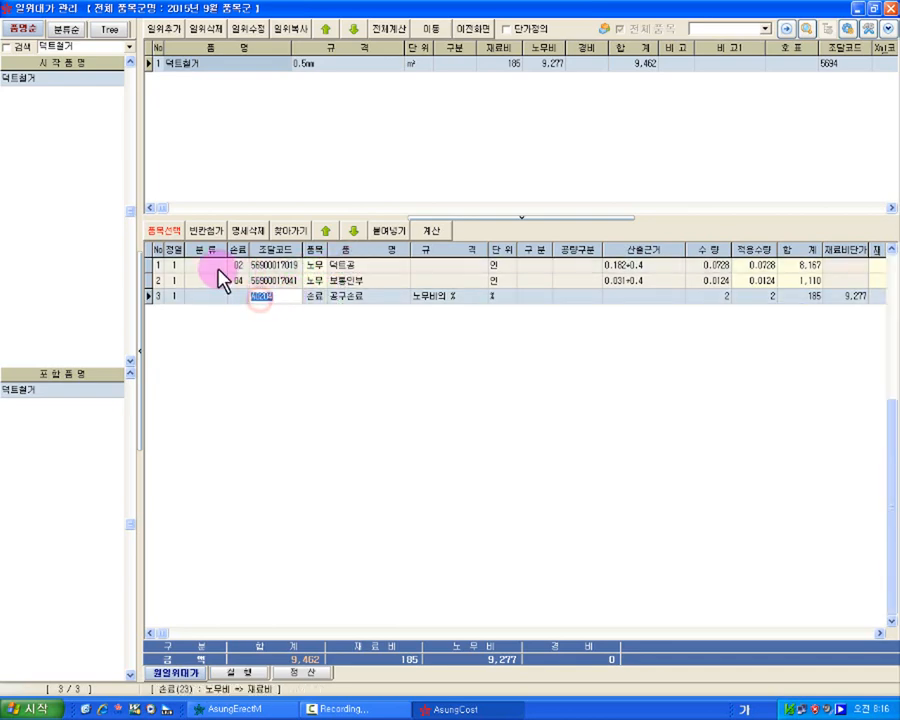
left_click(238, 266)
left_click(237, 281)
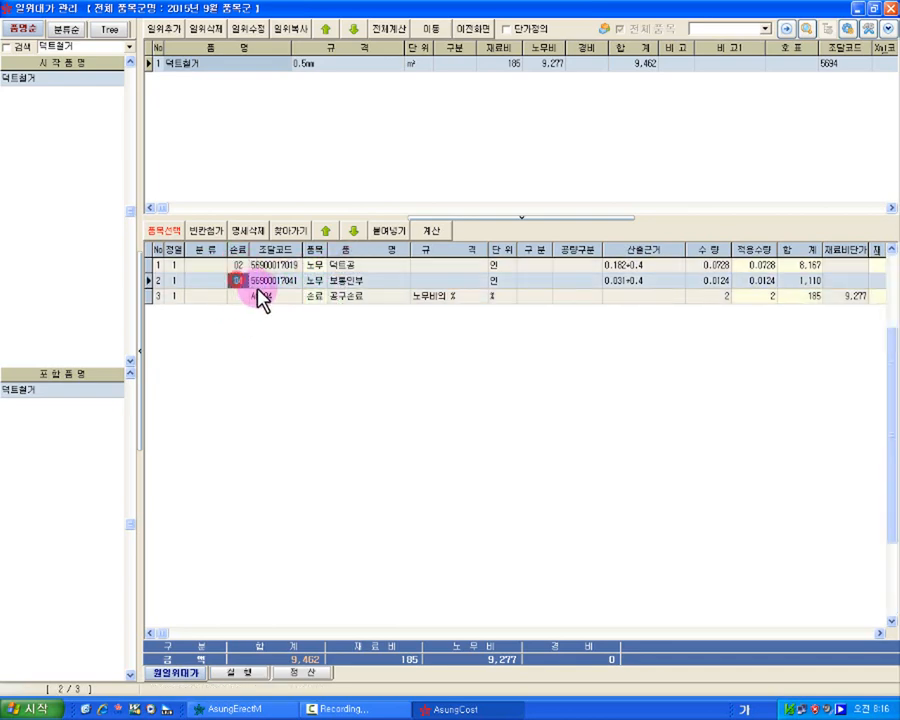
left_click(260, 297)
left_click(262, 297)
left_click(264, 302)
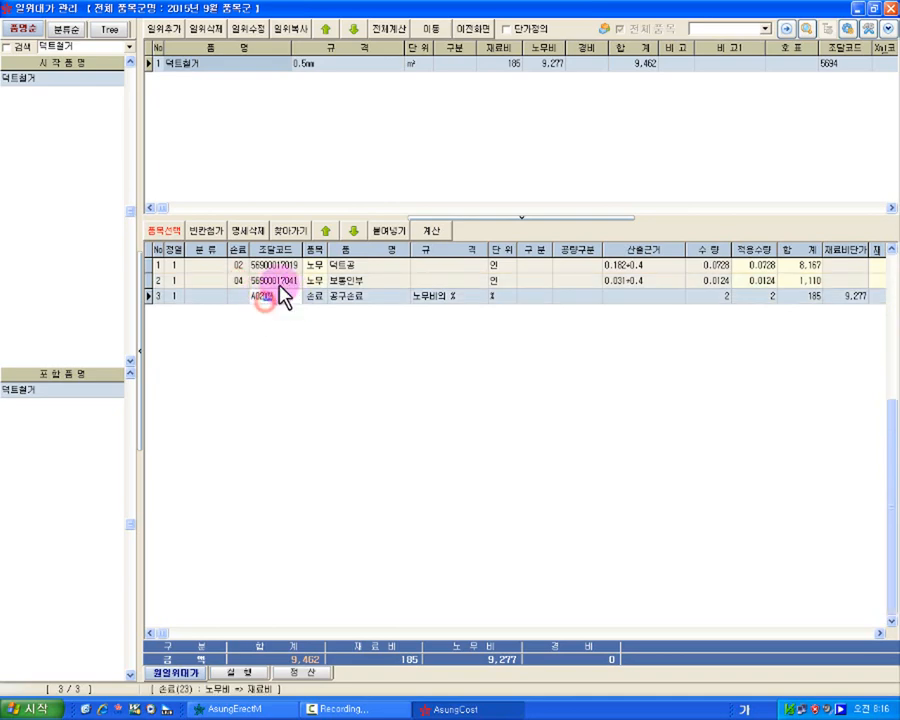
key("Return")
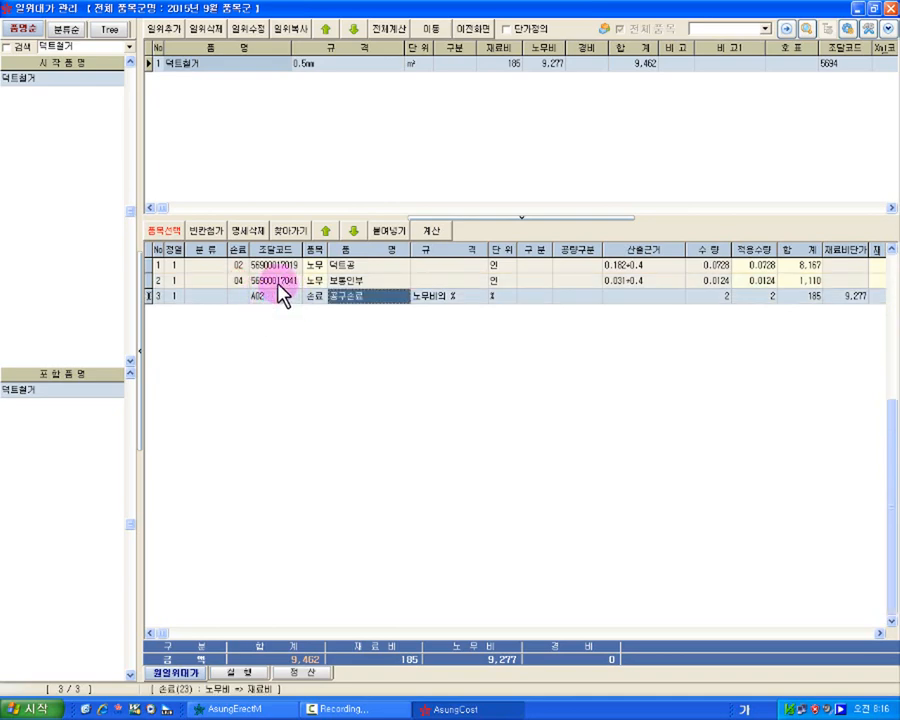
Recalculate the 0.5mm item with procurement code A02 and check the 공구손료 row's 재료비단가 and 재료비금액.
left_click(429, 231)
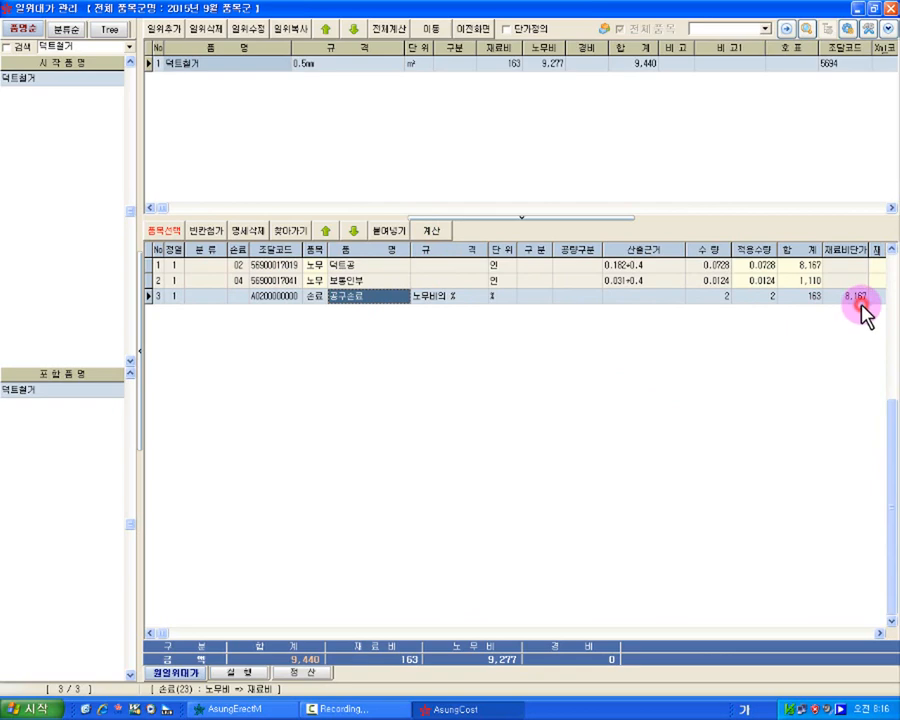
left_click(880, 632)
left_click(880, 632)
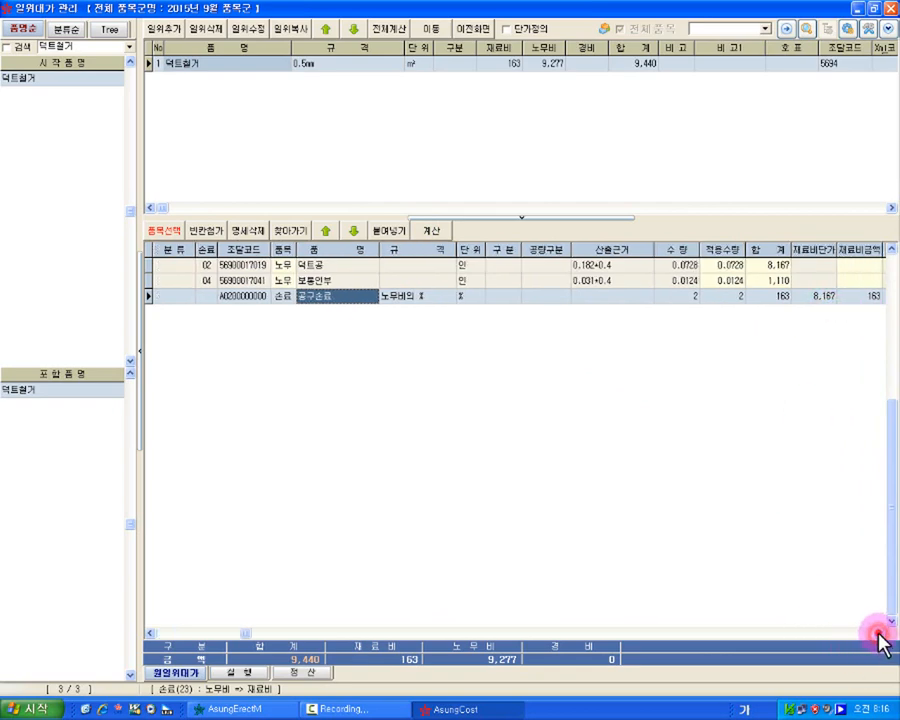
left_click(880, 632)
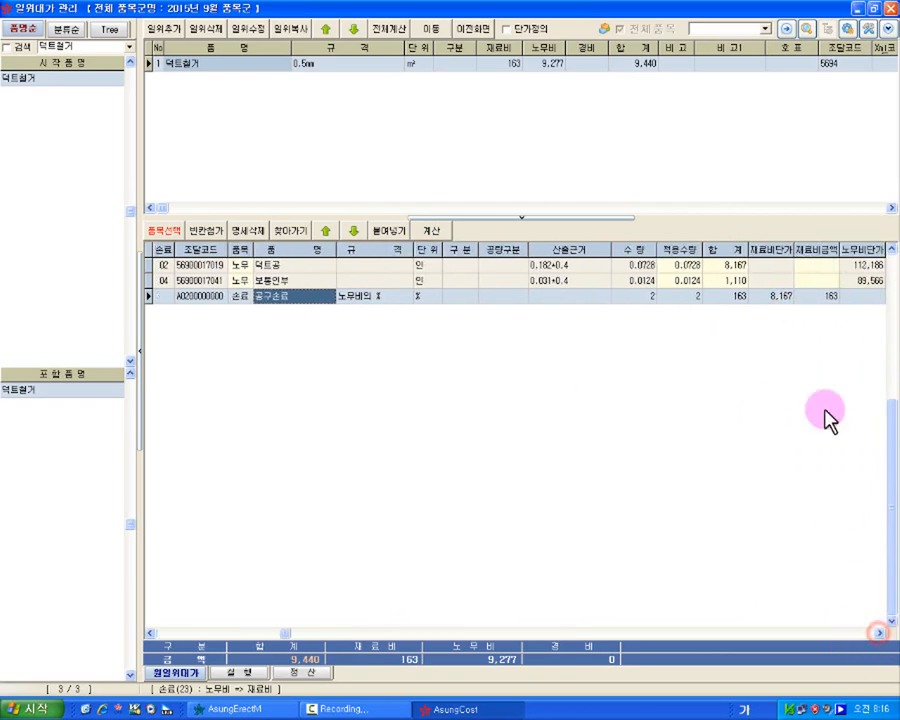
left_click(826, 297)
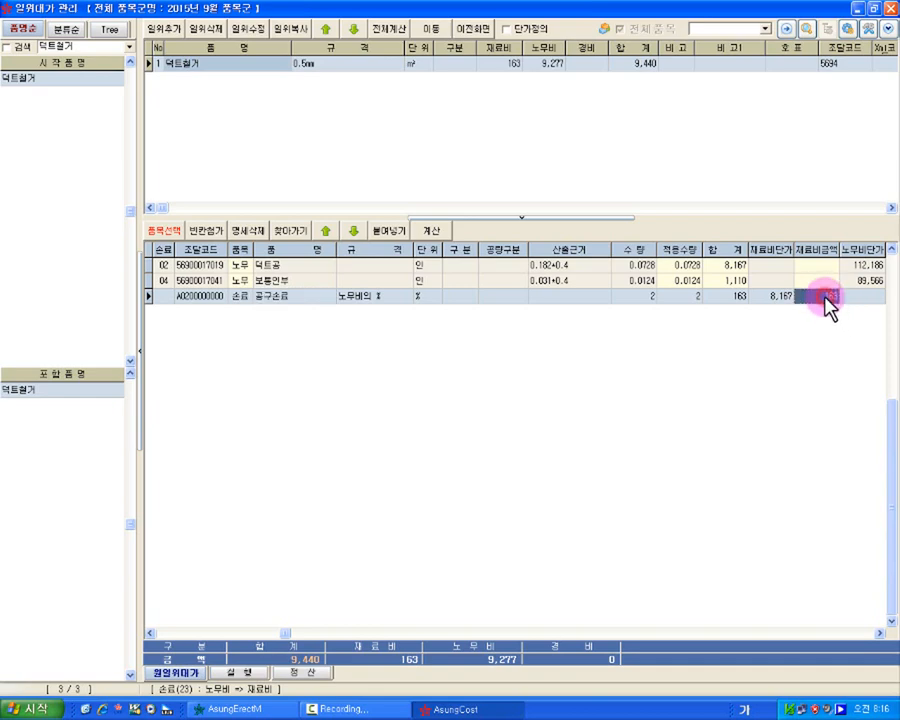
Try 손료 code 02 on the 보통인부 row and restore it to 04.
left_click(185, 297)
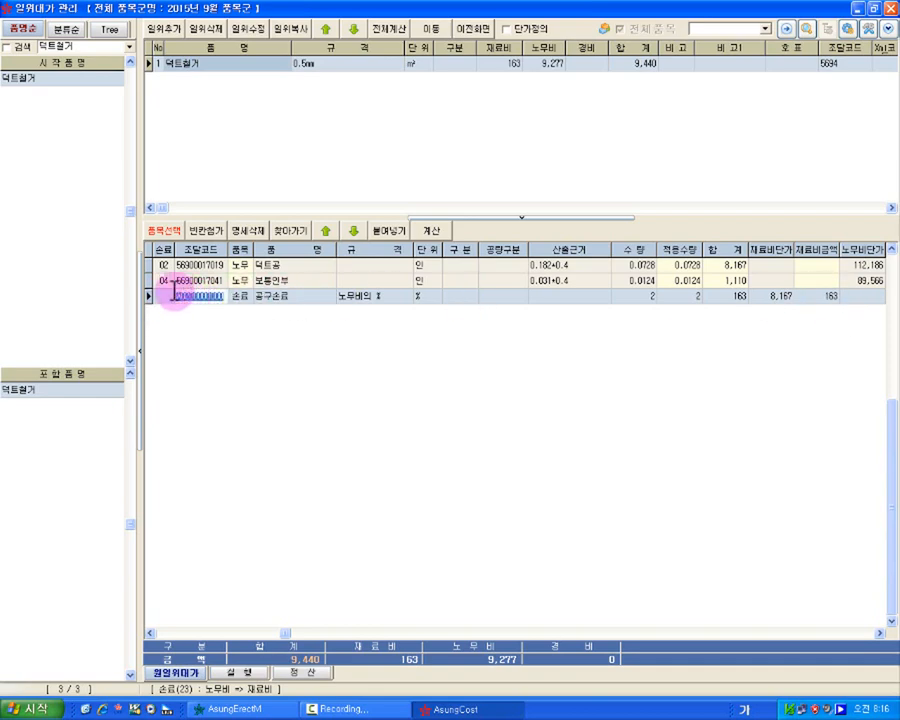
left_click(167, 283)
type("02")
key("Tab")
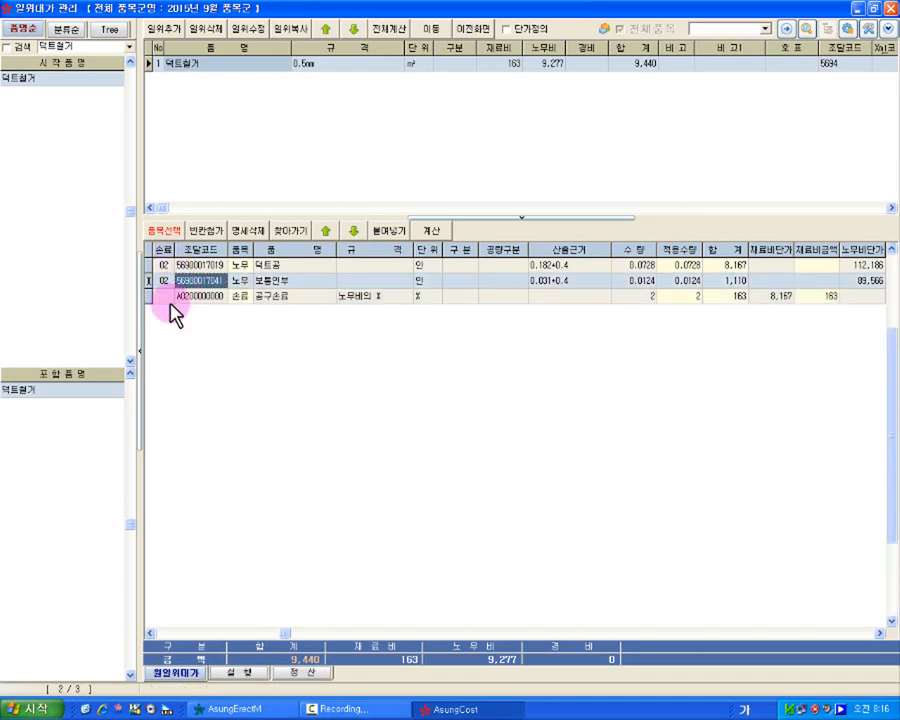
left_click(165, 283)
Set the 공구손료 row's procurement code (조달코드) to A0204 and recalculate the item.
left_click(190, 298)
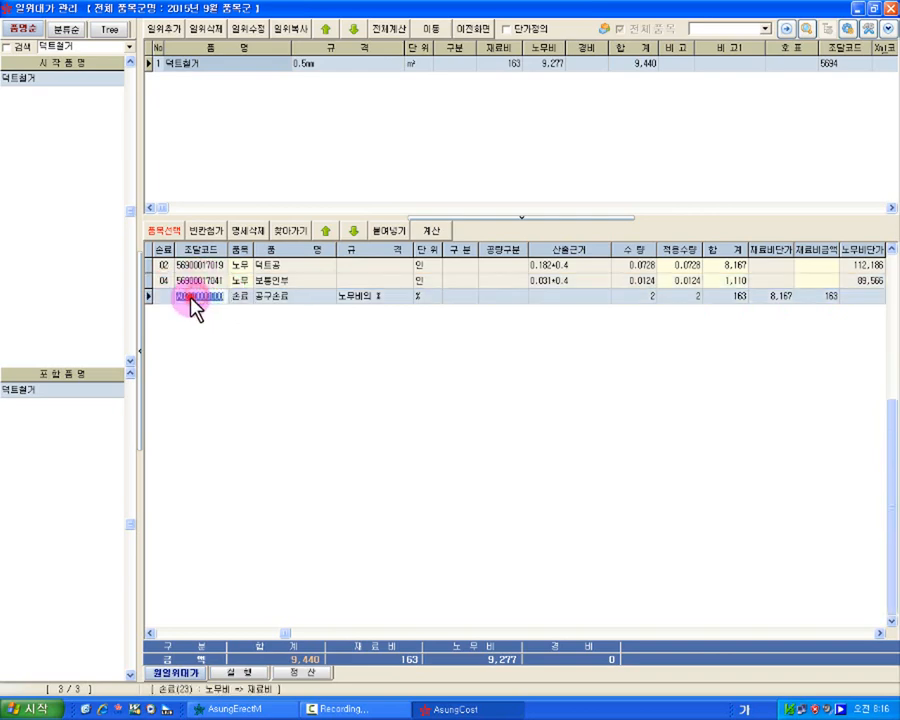
left_click_drag(190, 298, 263, 305)
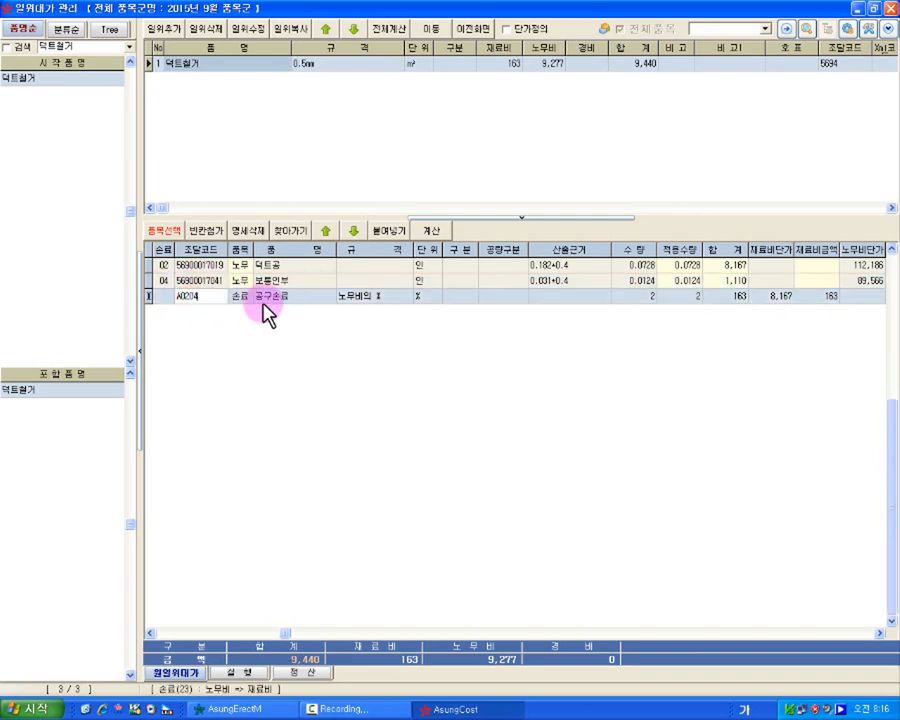
left_click(263, 300)
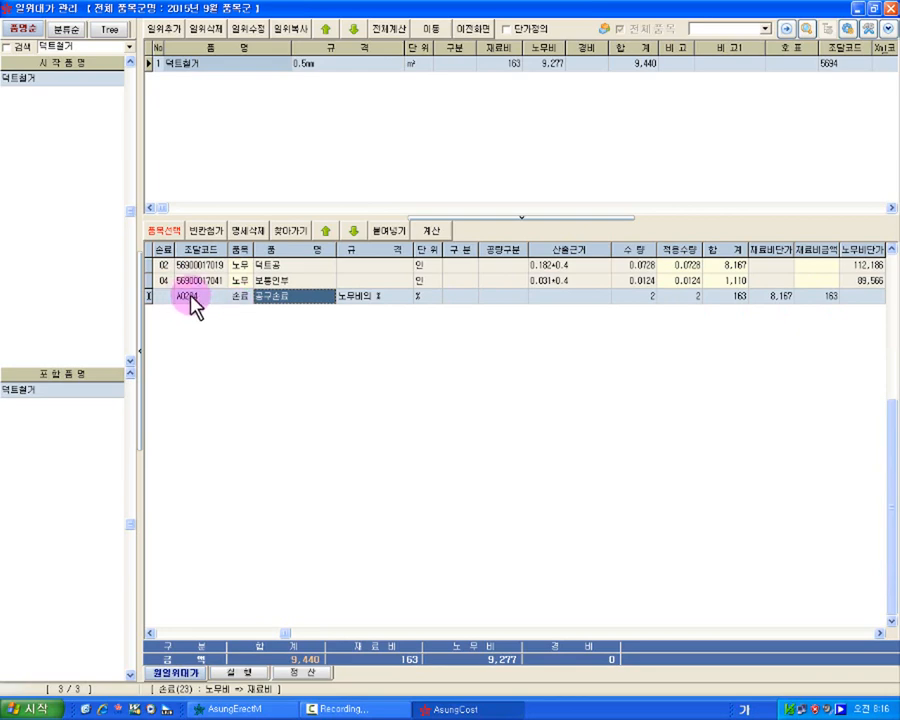
left_click(430, 231)
Compare the 노무비금액 of the 덕트공 and 보통인부 rows with the 공구손료 row's 재료비금액.
left_click(859, 267)
key("Right")
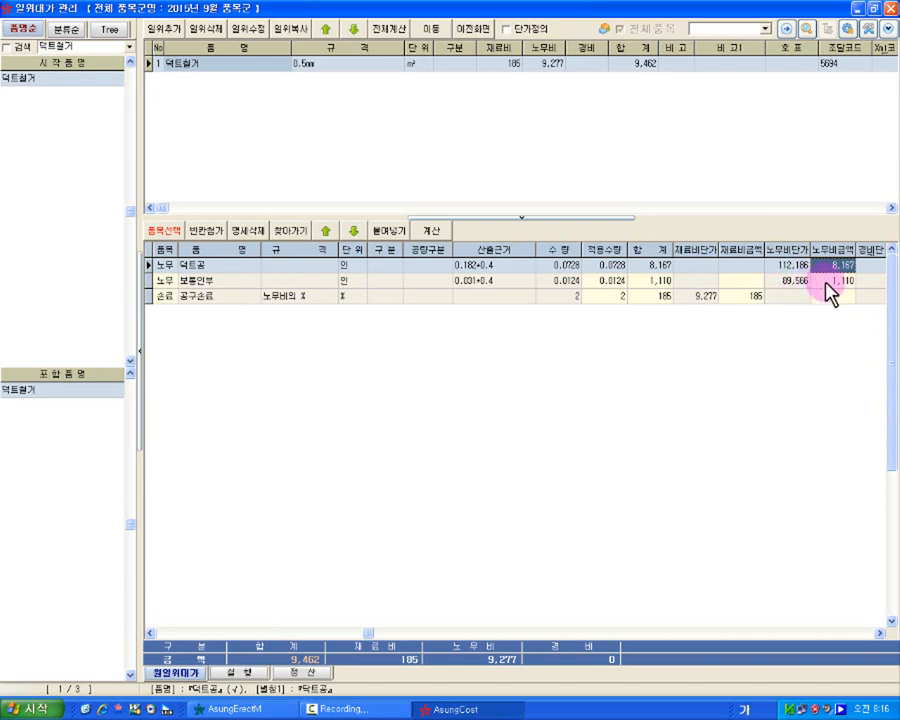
left_click(822, 282)
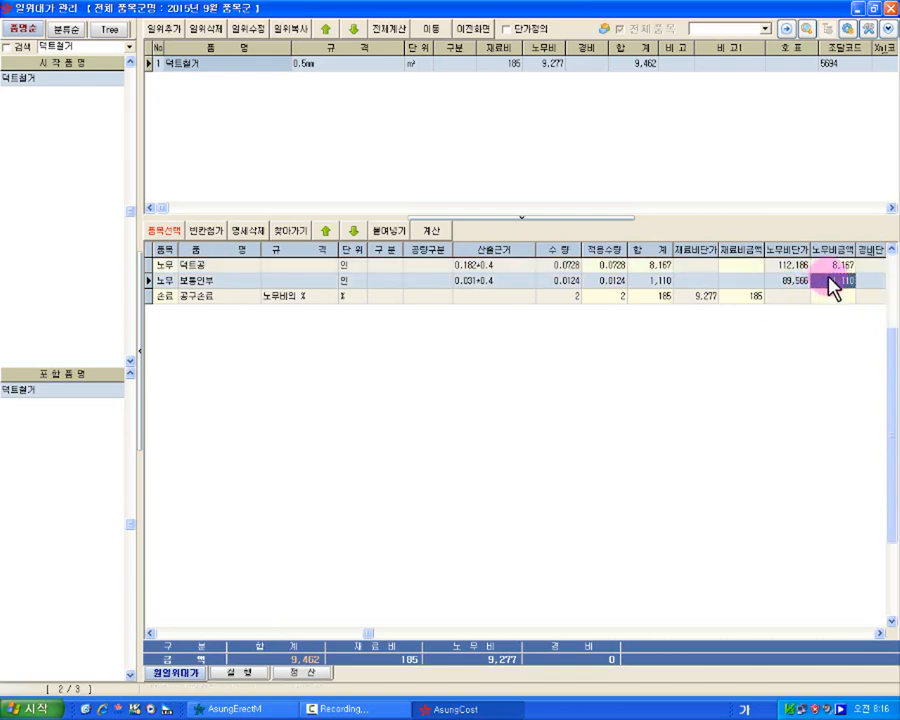
left_click(740, 296)
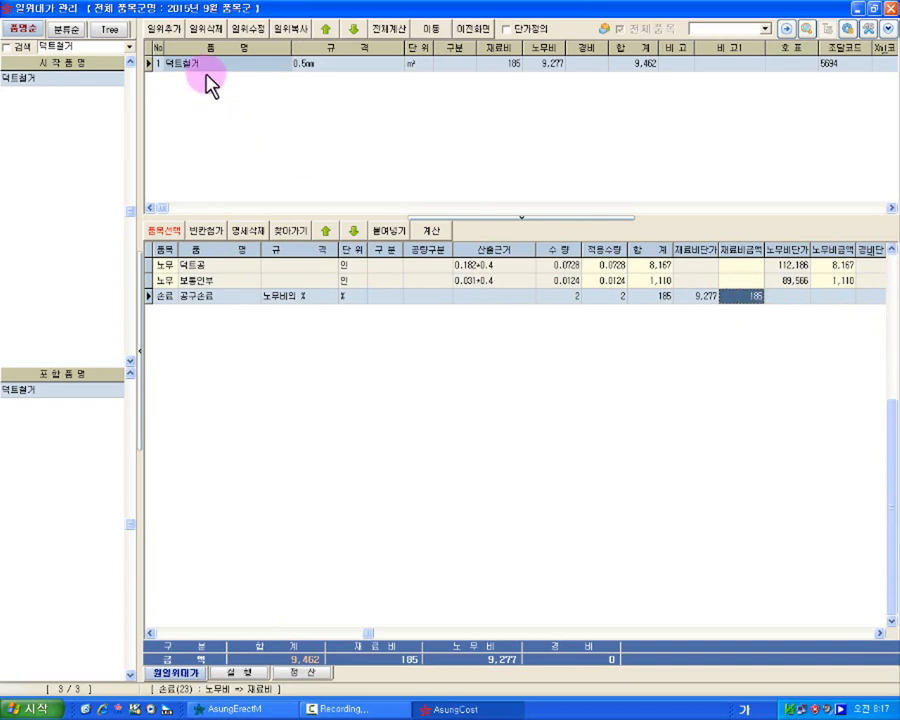
left_click(308, 72)
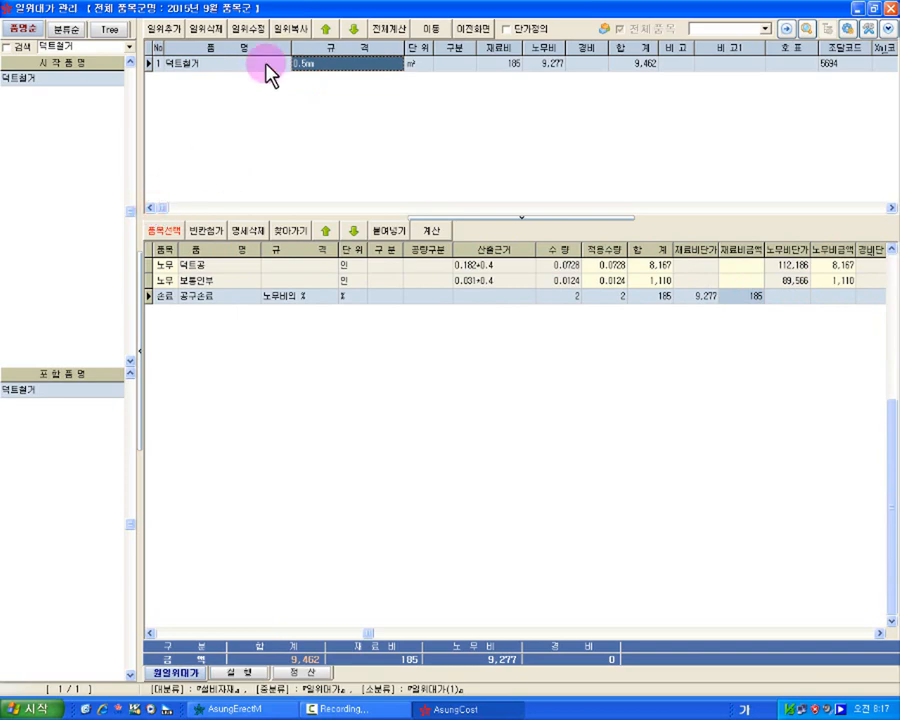
left_click(212, 632)
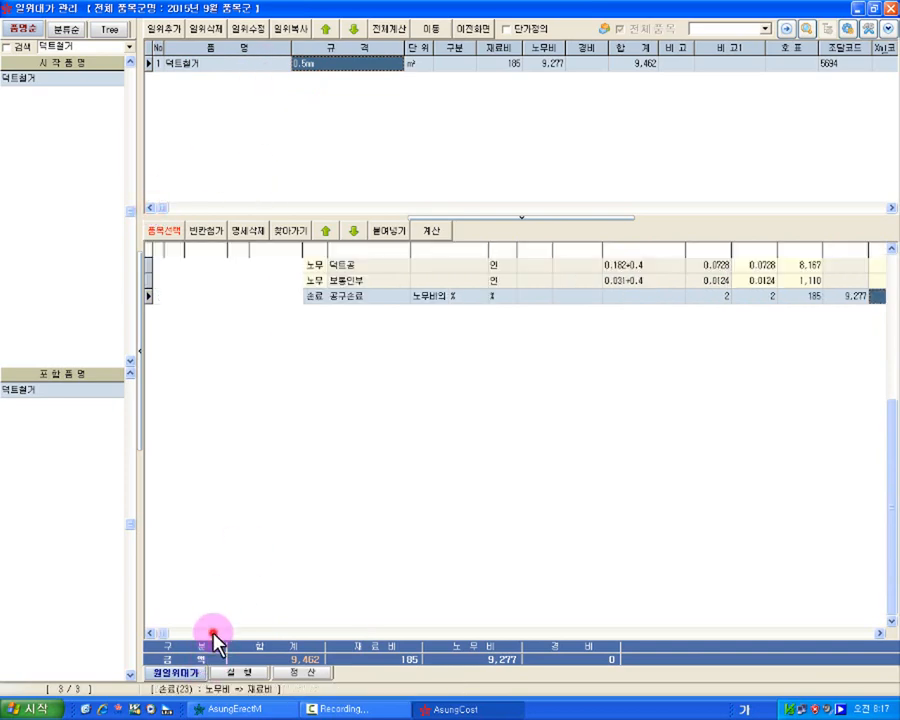
left_click(174, 32)
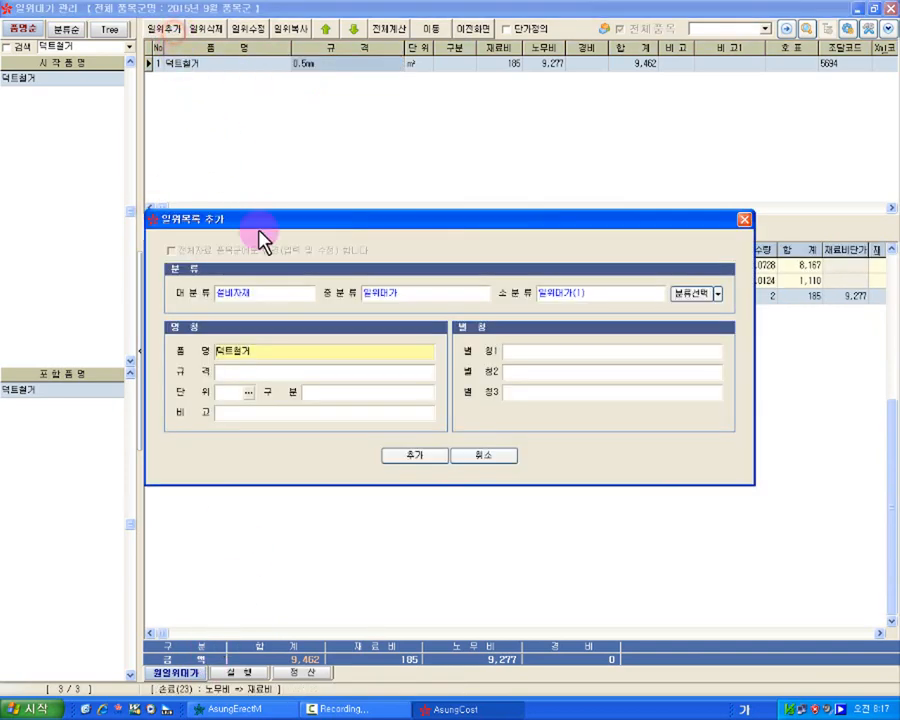
left_click(466, 452)
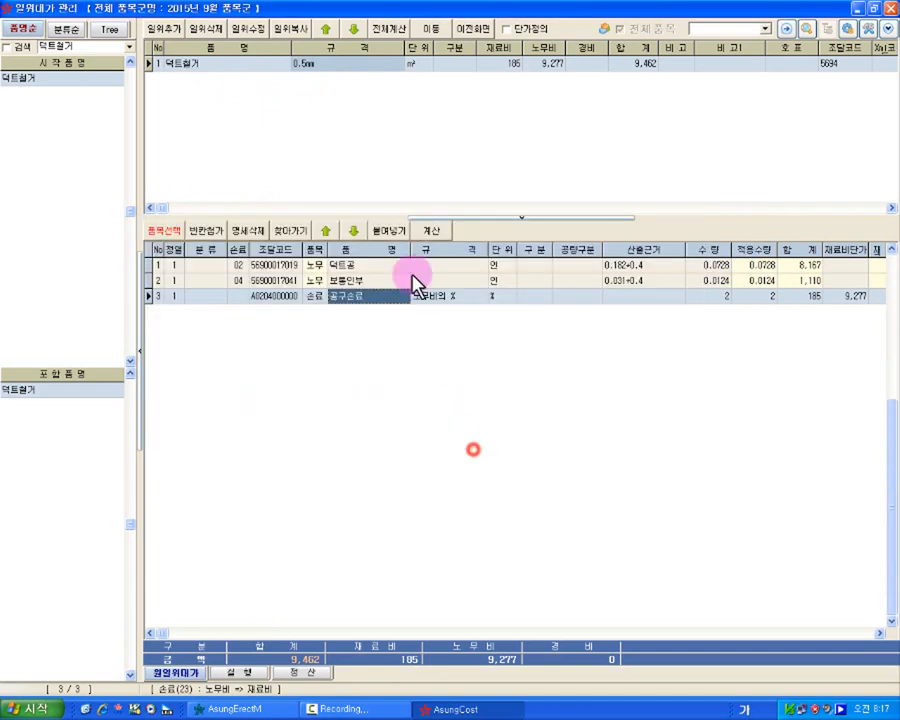
Copy the 덕트철거 0.5mm unit-price item as a new item with specification (규격) 0.6mm.
left_click(322, 65)
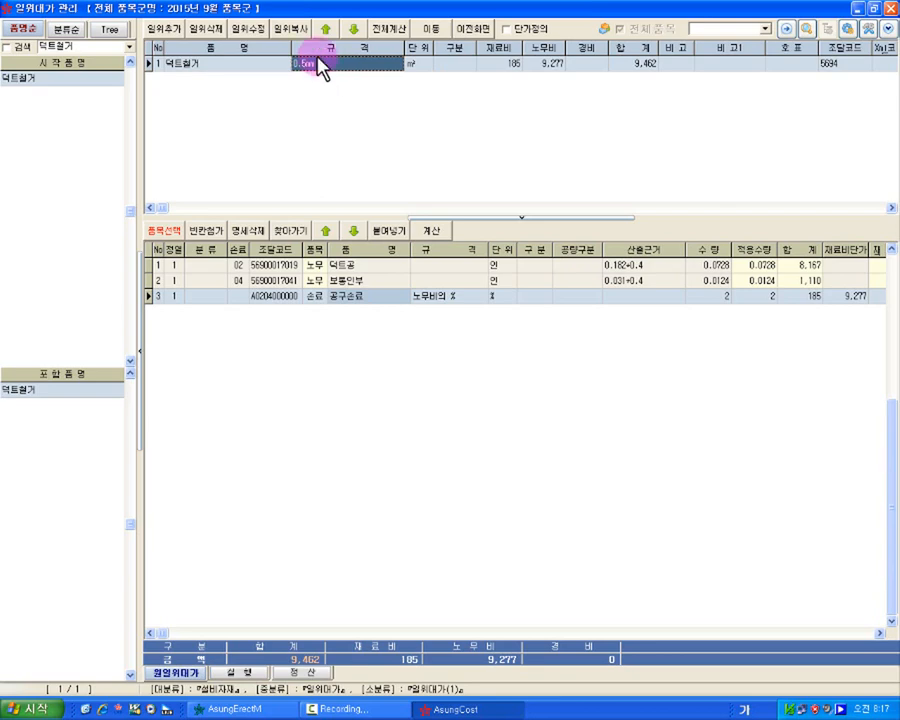
left_click(297, 30)
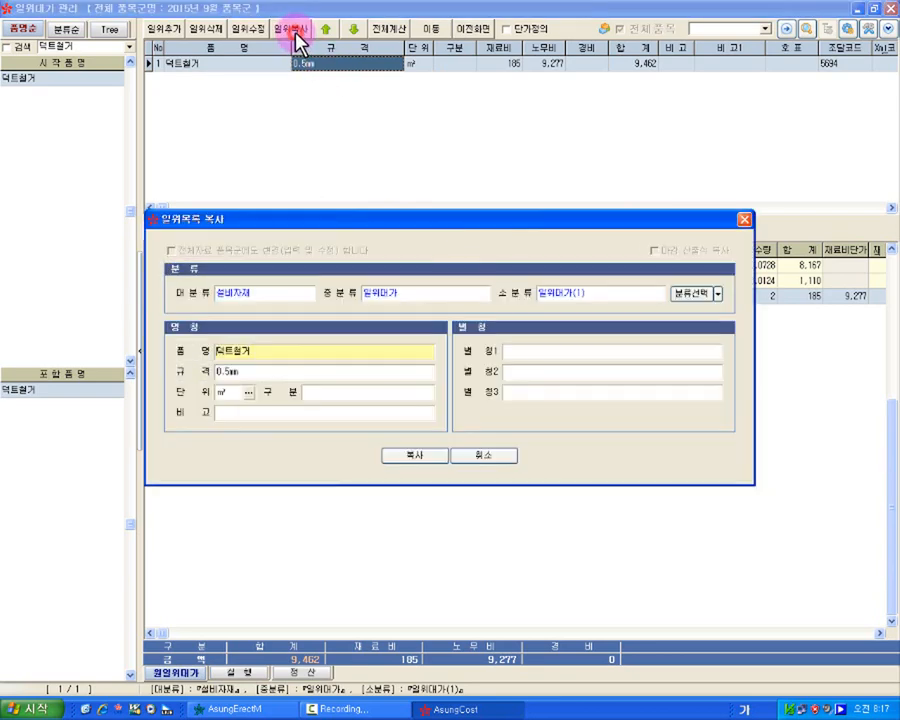
left_click(228, 373)
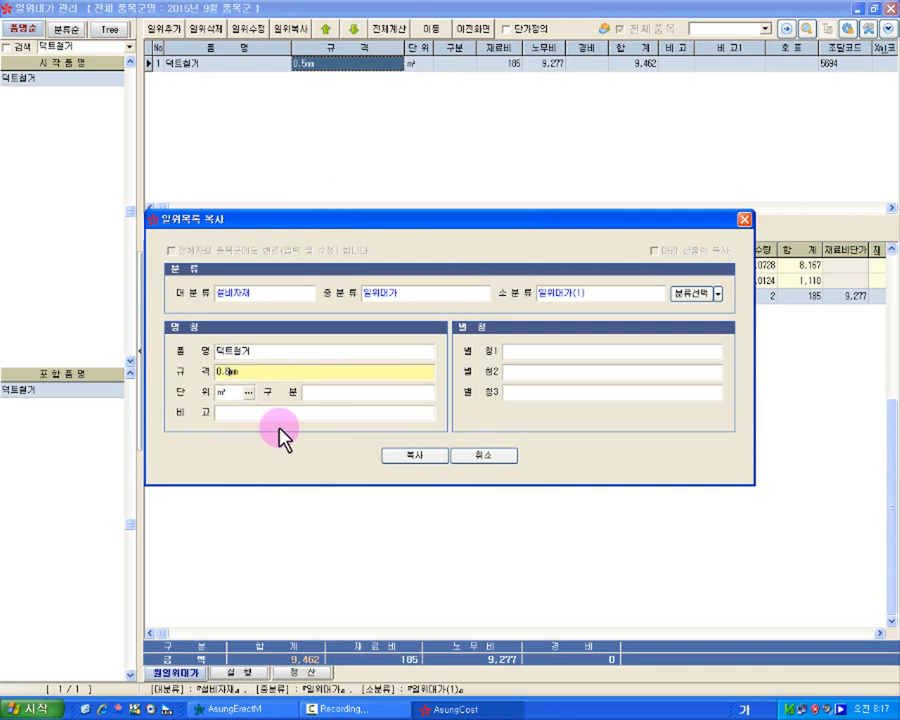
left_click(401, 453)
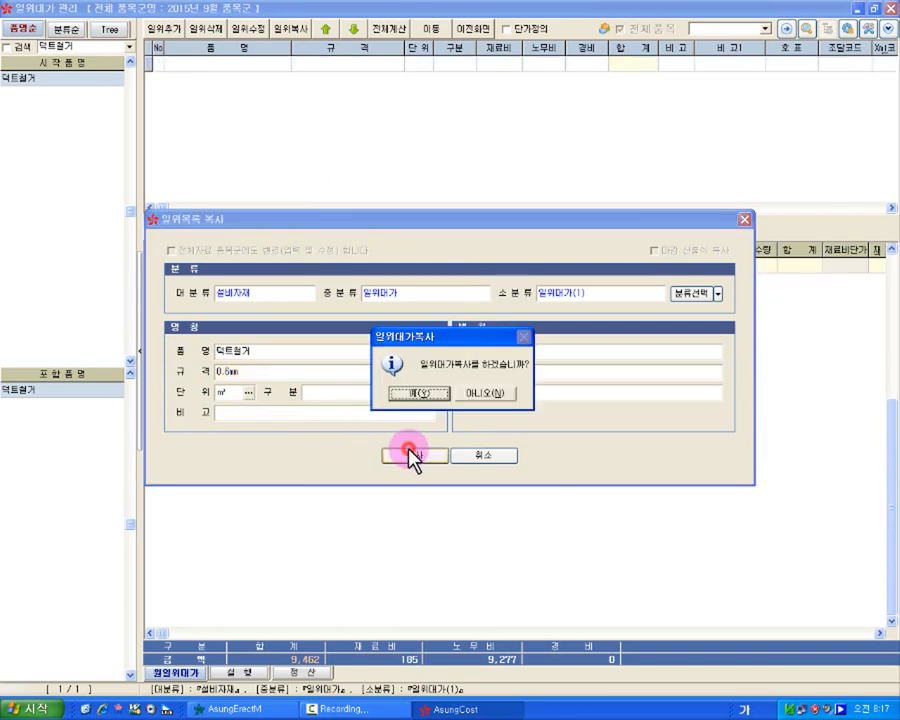
left_click(427, 394)
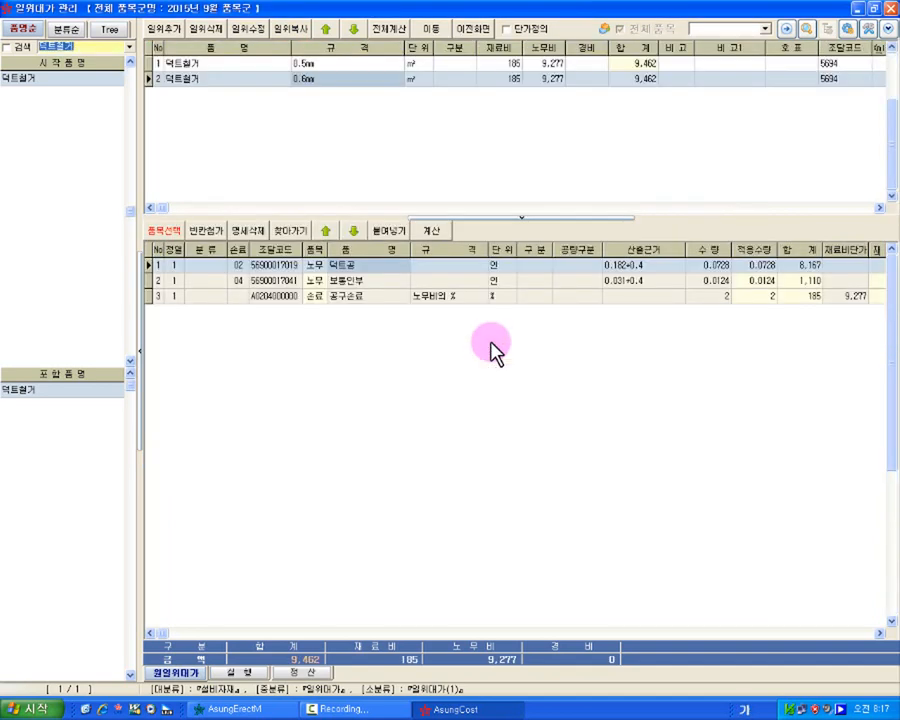
Set the calculation basis (산출근거) of the 덕트공 row in the 0.6mm item to 0.171*0.4.
left_click(620, 266)
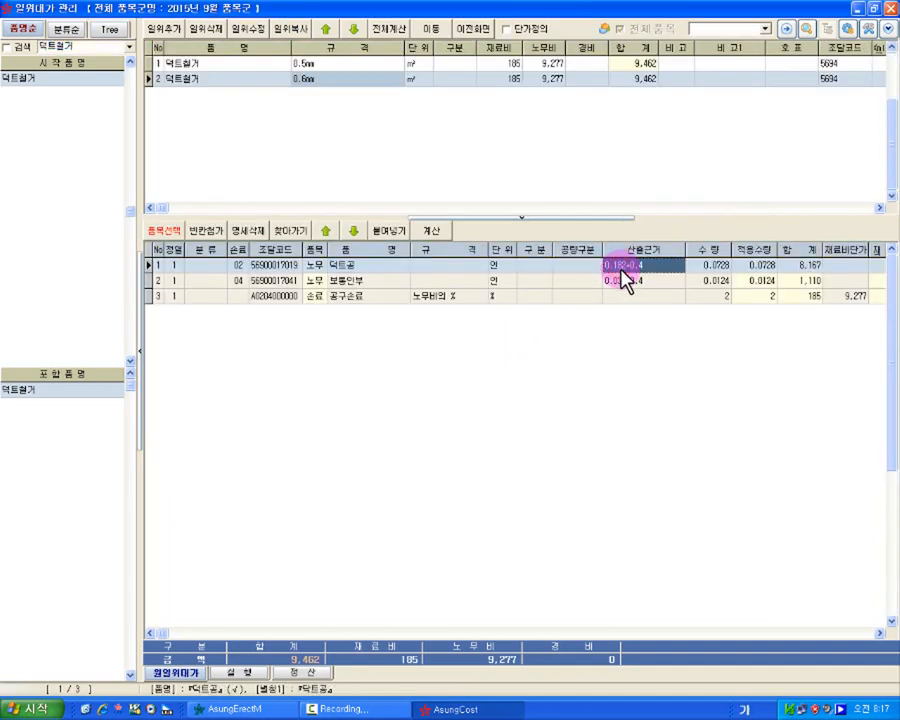
left_click(621, 266)
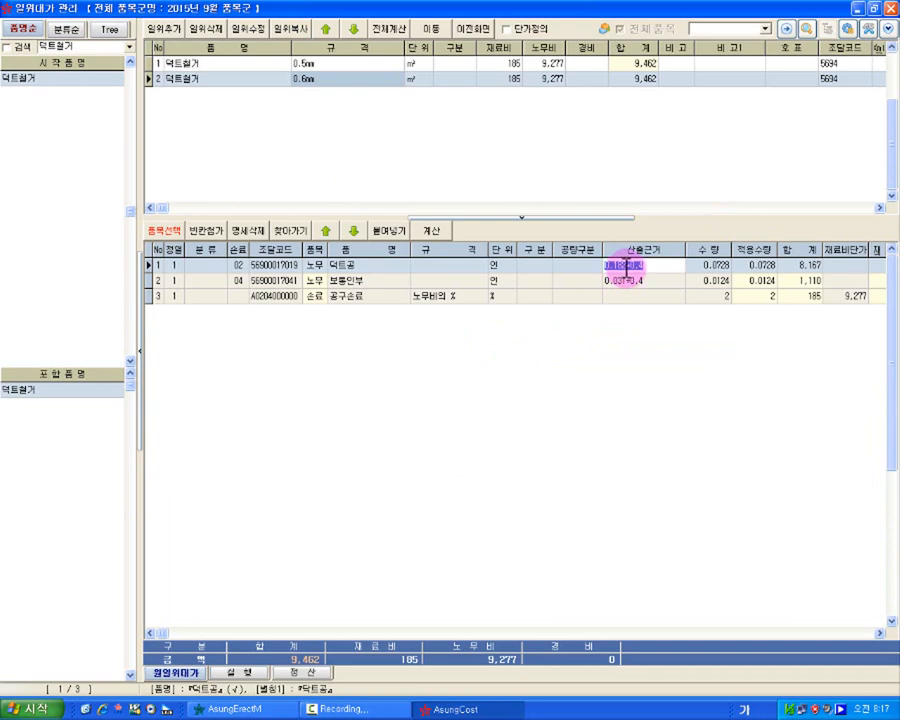
left_click(614, 266)
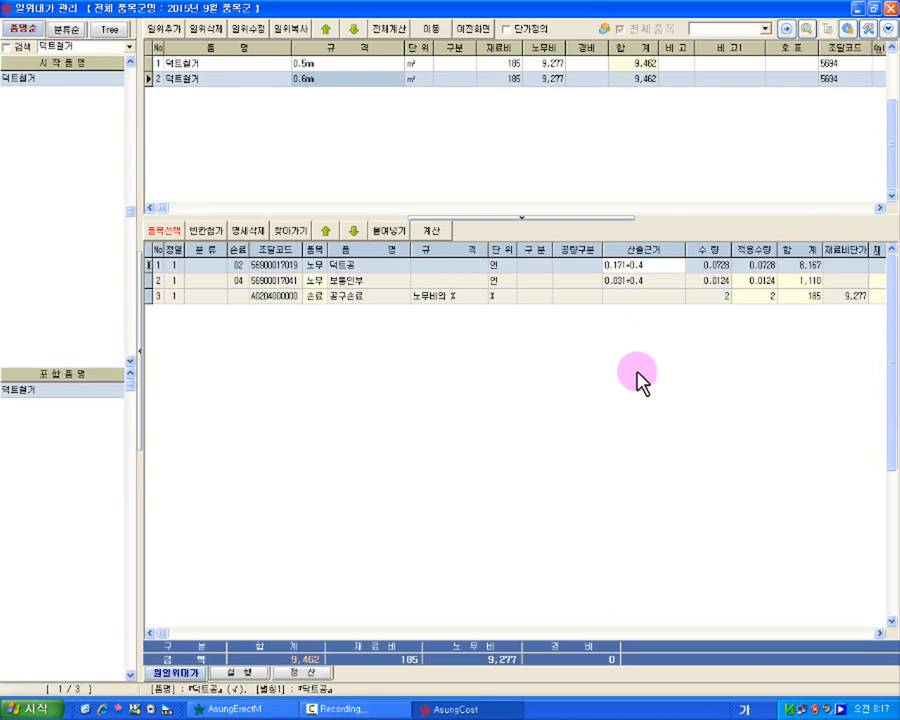
key("Return")
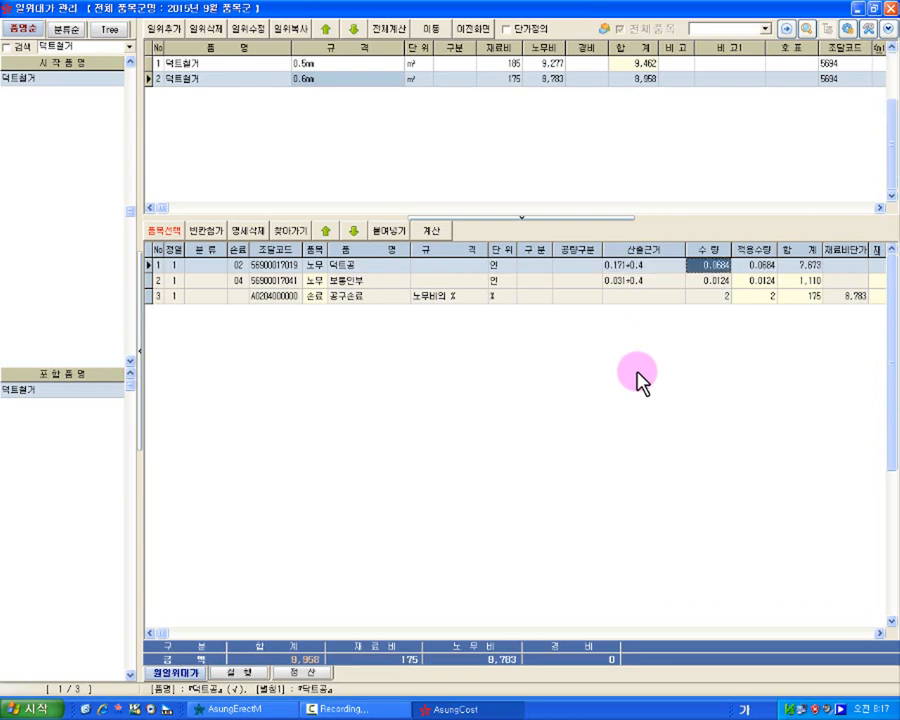
Set the 보통인부 row's 산출근거 in the 0.6mm item to 0.029*0.4 and recalculate the item.
left_click(623, 283)
left_click(611, 283)
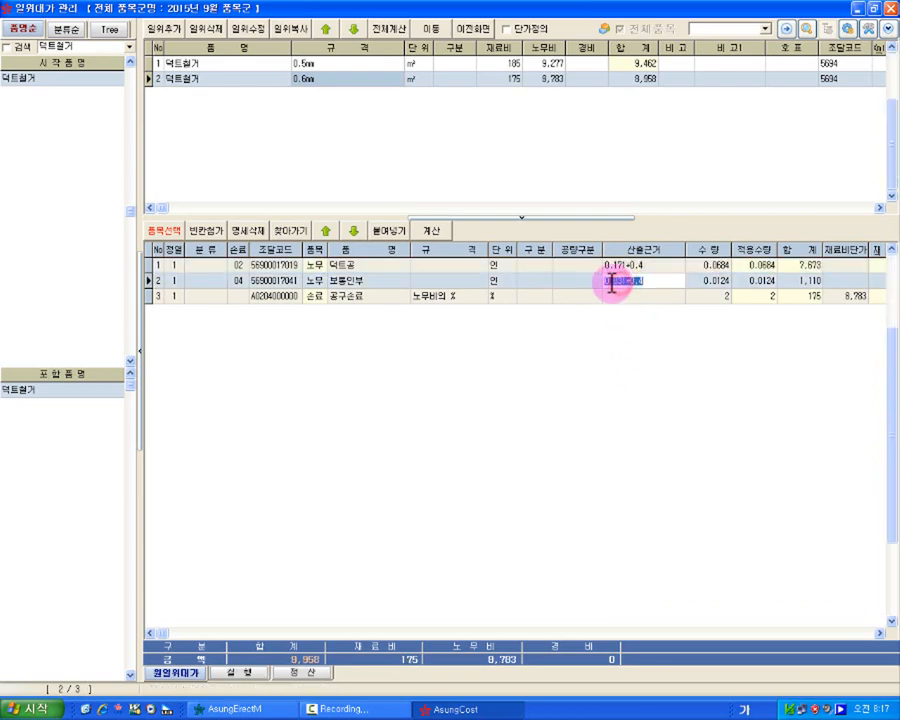
left_click_drag(613, 283, 625, 283)
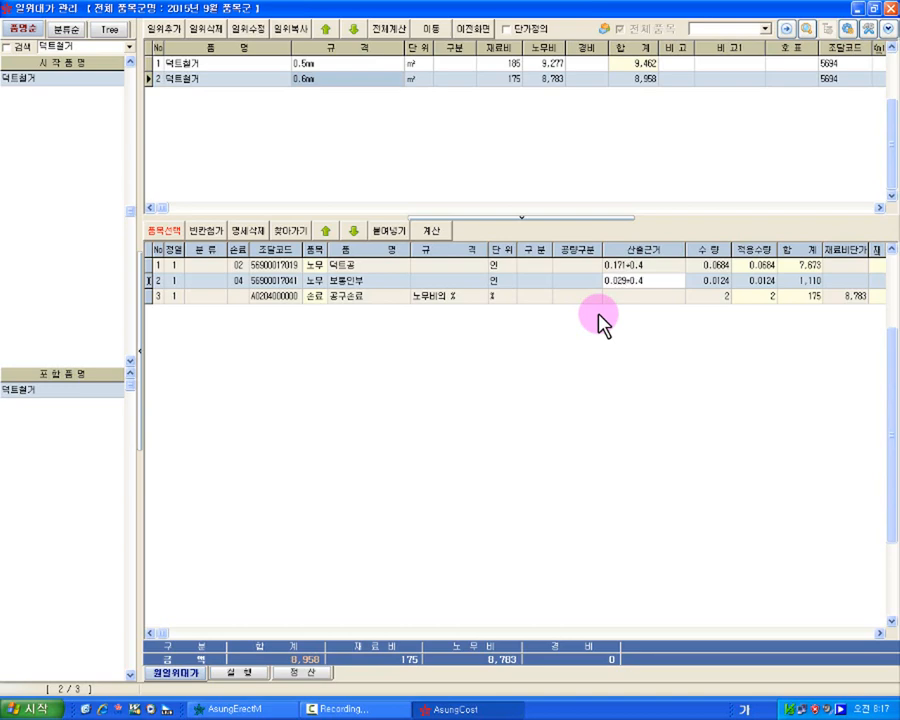
type("029")
key("Return")
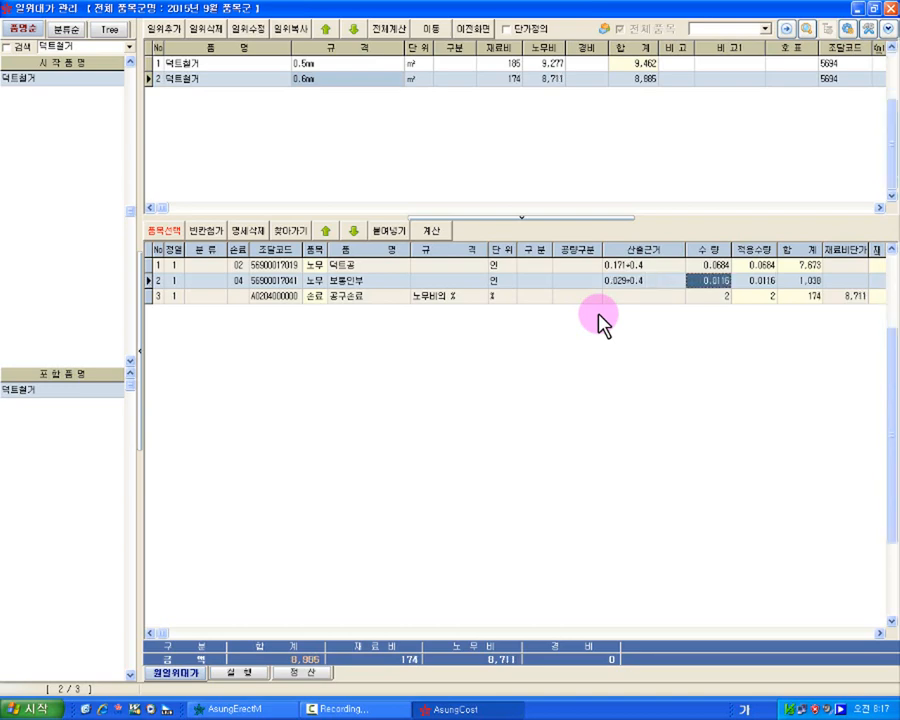
left_click(430, 231)
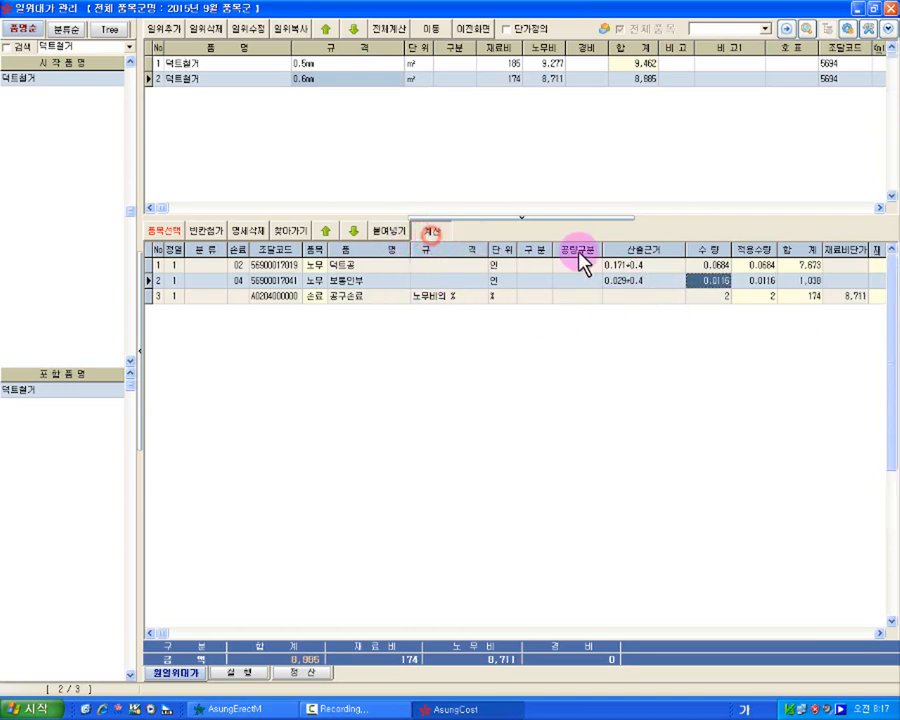
Copy the 덕트철거 0.6mm unit-price item as a new item with specification (규격) 0.8mm.
left_click(291, 29)
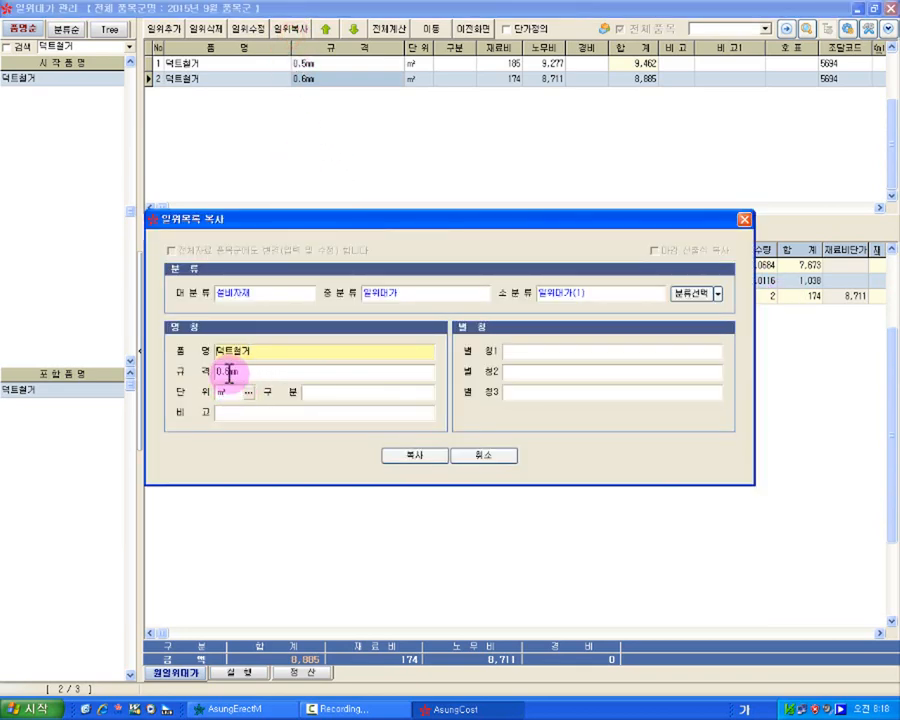
left_click(228, 372)
key("BackSpace")
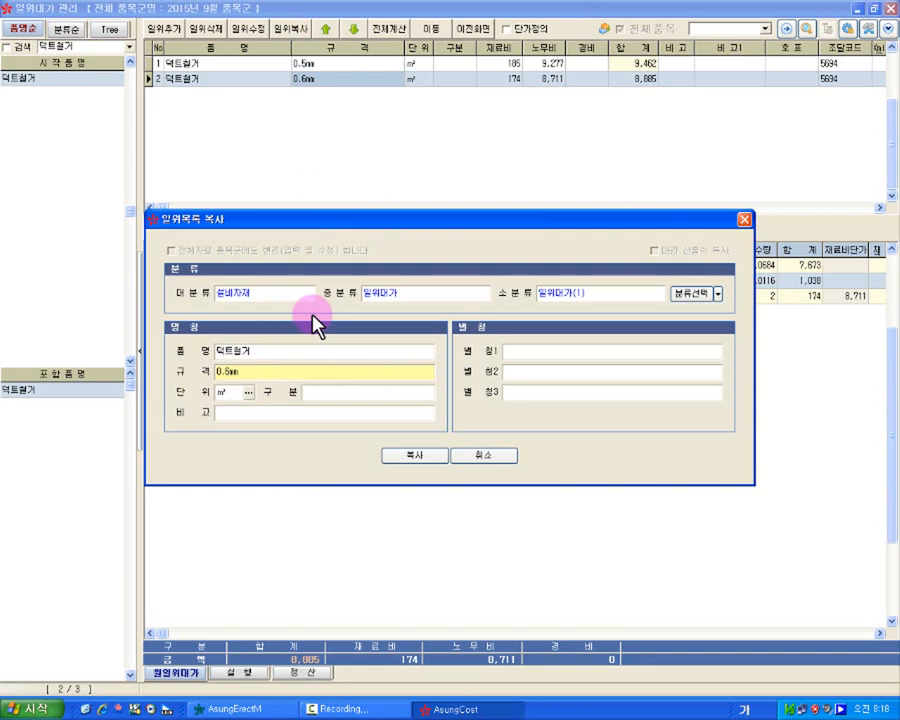
type("8")
left_click(416, 456)
left_click(421, 395)
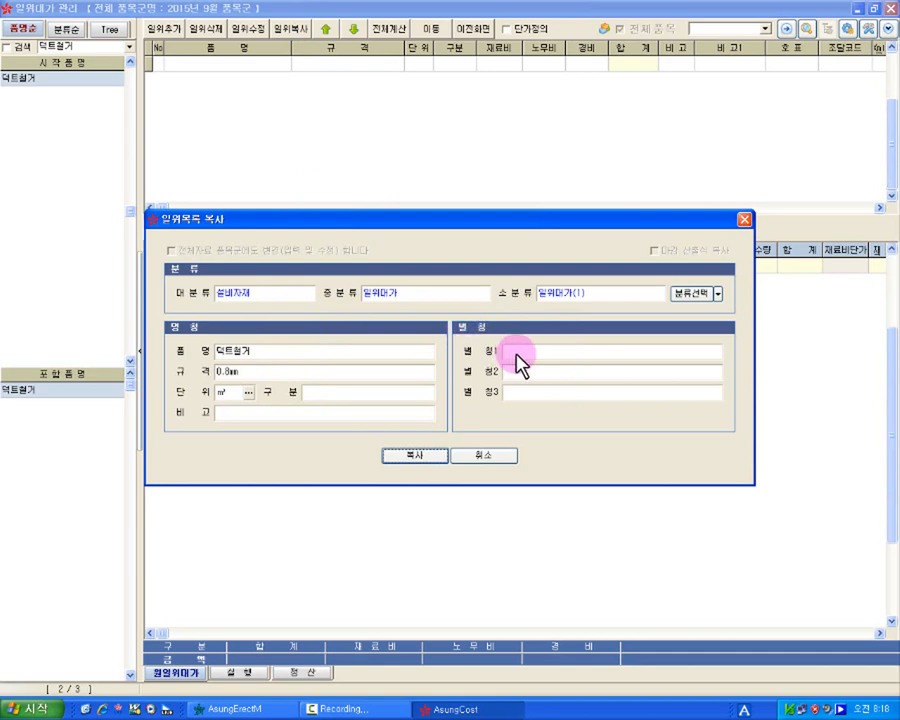
In the 덕트철거 0.8mm item, set the 산출근거 of 덕트공 to 0.179*0.4 and of 보통인부 to 0.03*0.4, and compare the three items.
left_click(622, 267)
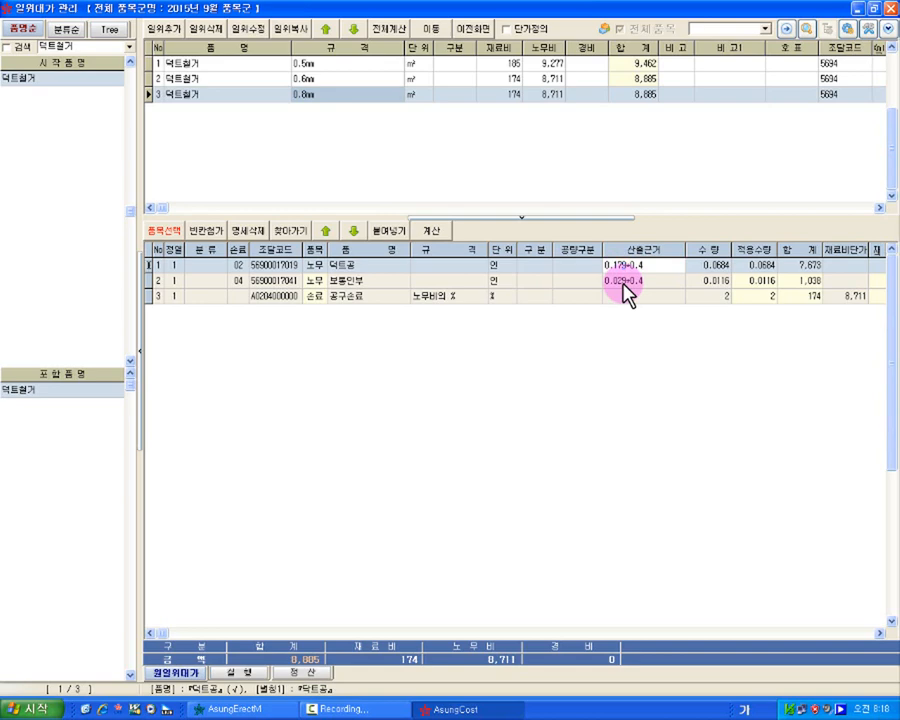
key("Return")
left_click(622, 283)
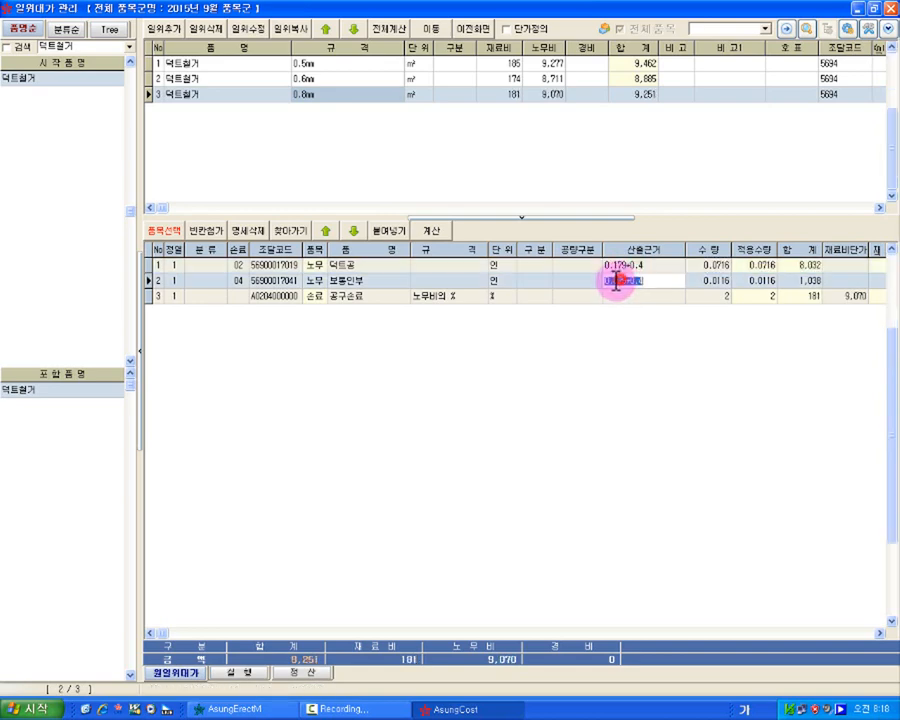
left_click_drag(612, 281, 621, 283)
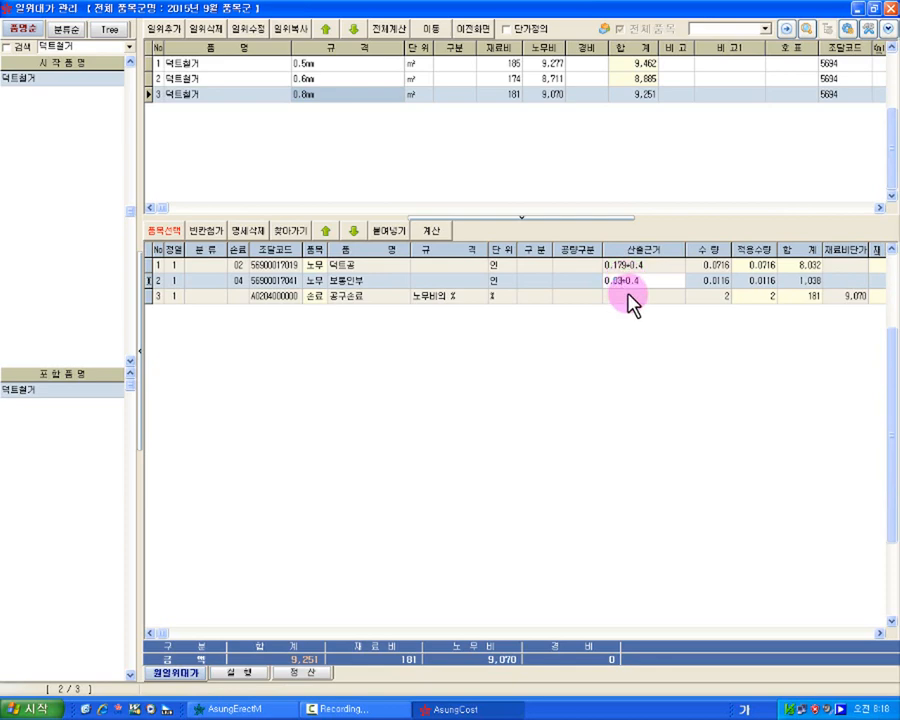
key("Return")
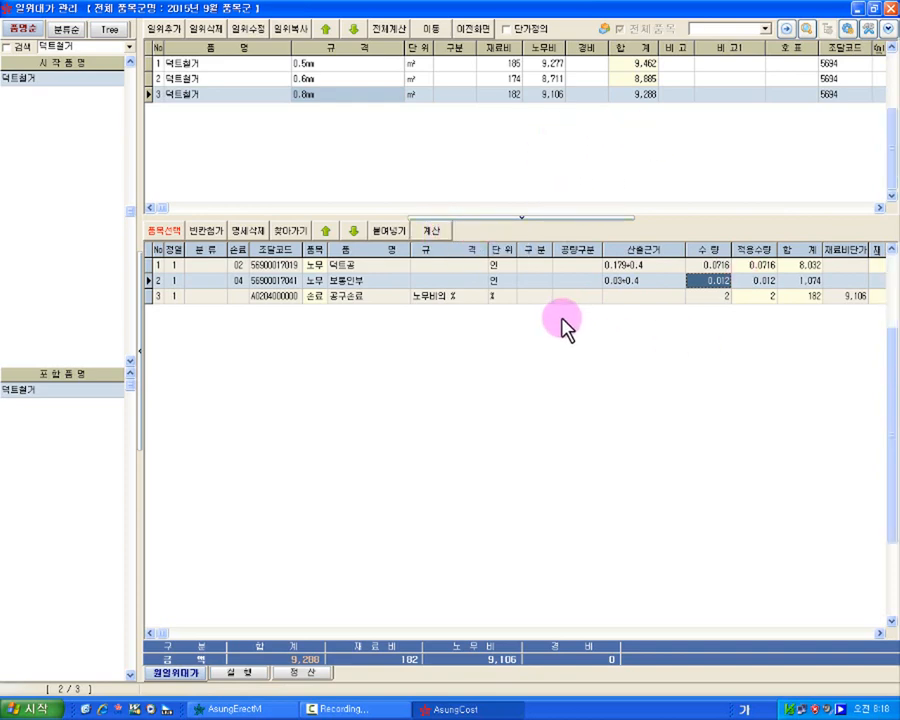
left_click(308, 63)
left_click(321, 79)
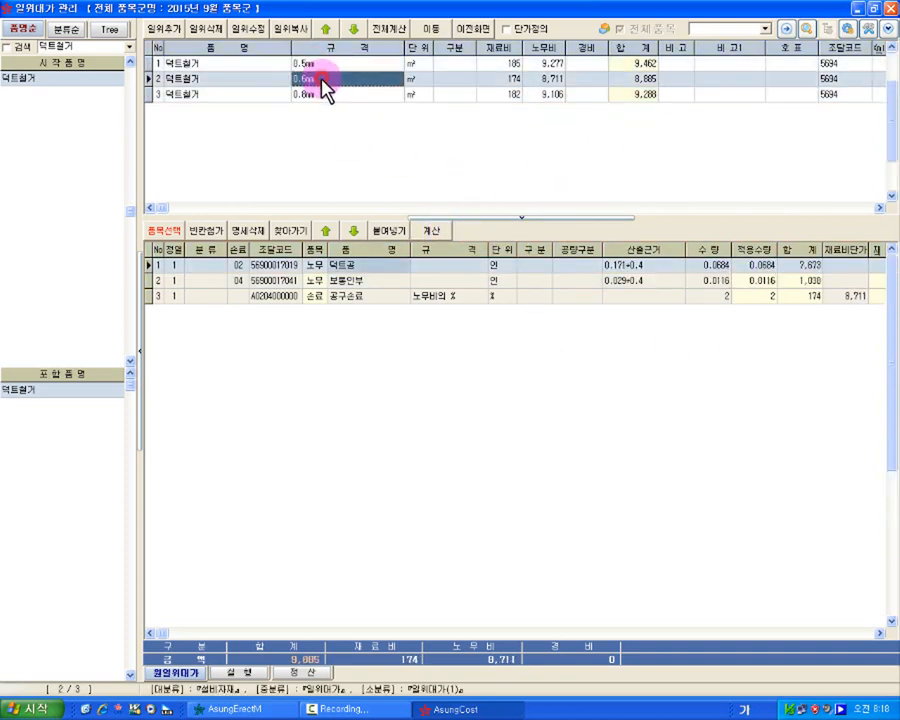
left_click(326, 95)
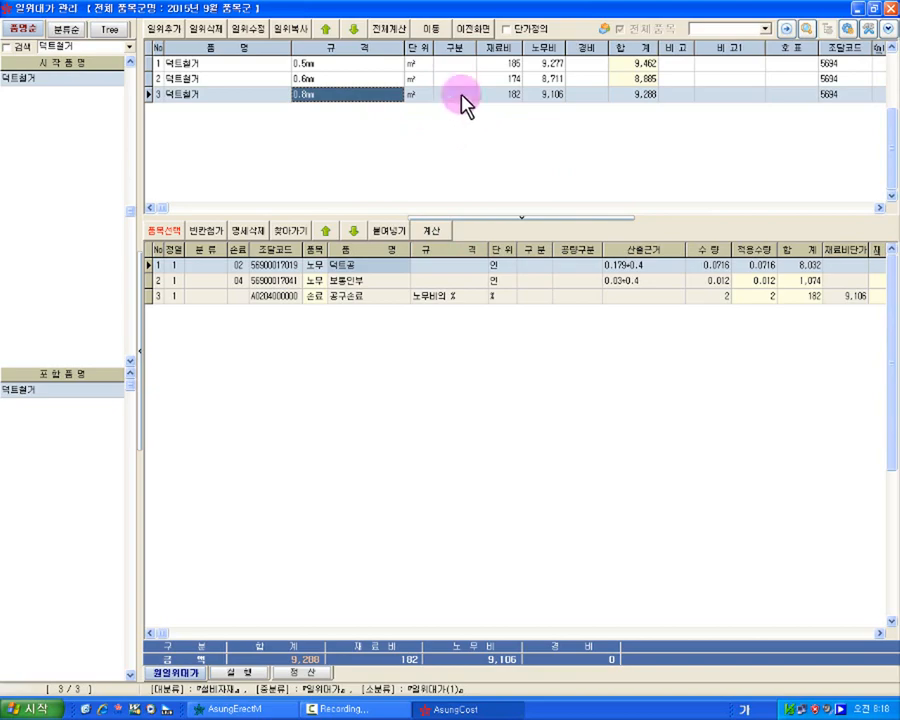
Switch back to AsungErectM and add a 각형덕트철거 row at the end of the duct calculation (덕트산출) list.
left_click(480, 28)
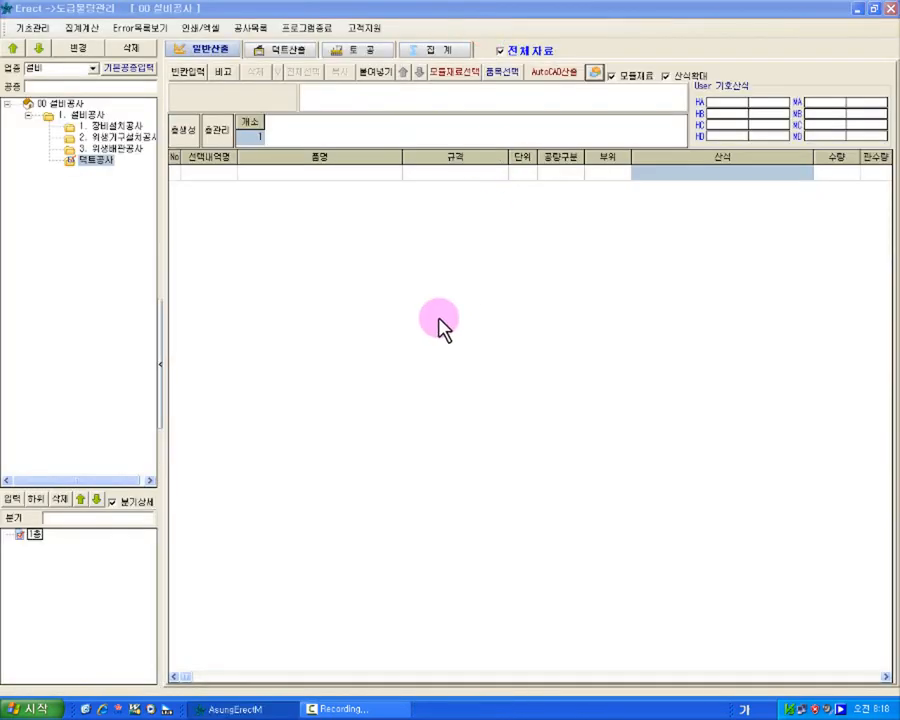
left_click(280, 50)
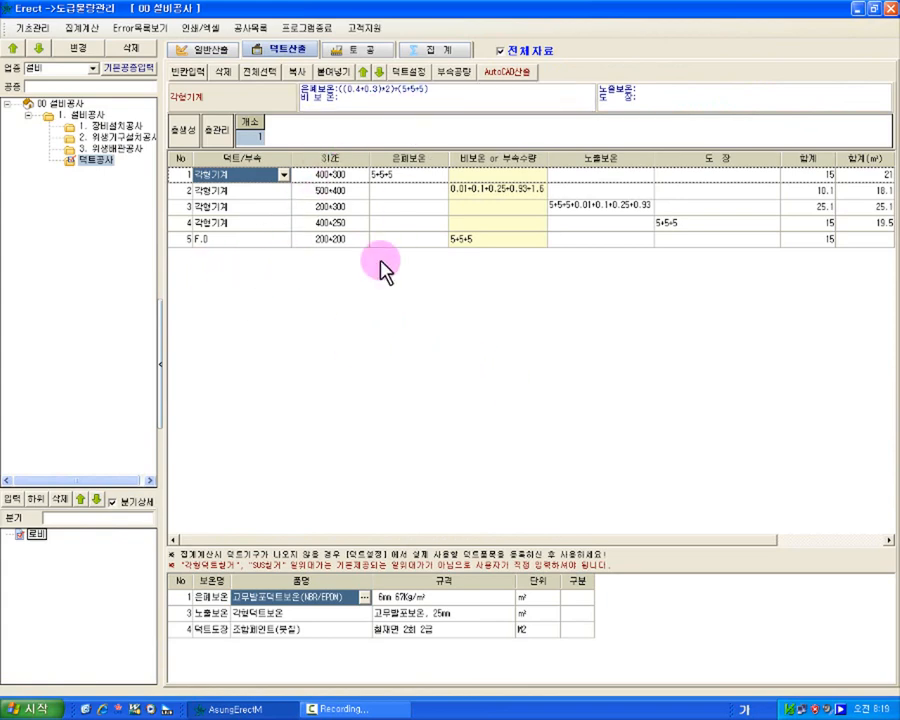
left_click(268, 240)
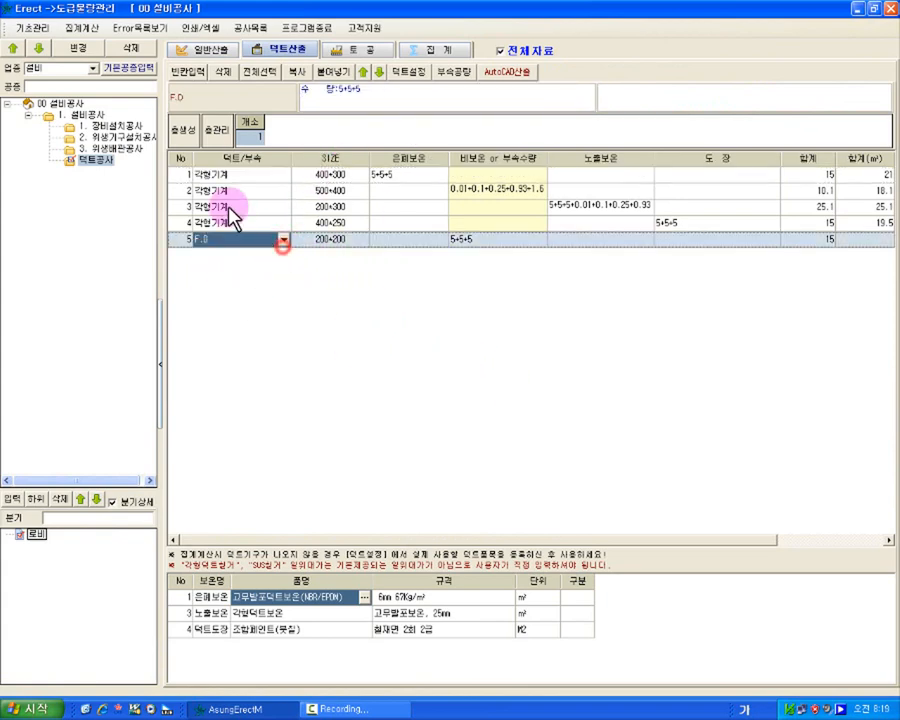
left_click(192, 74)
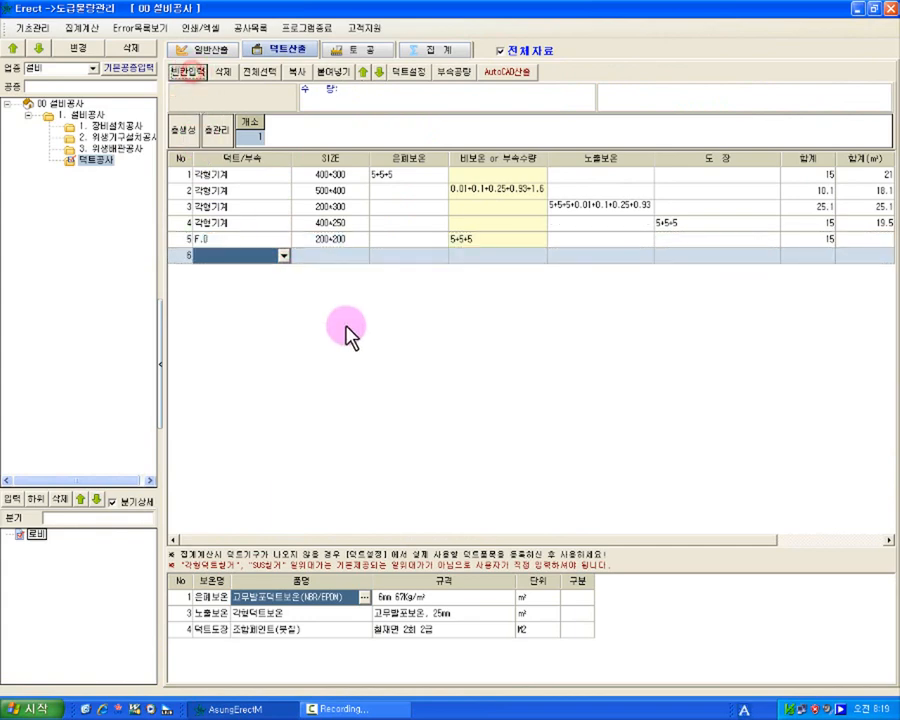
left_click(284, 256)
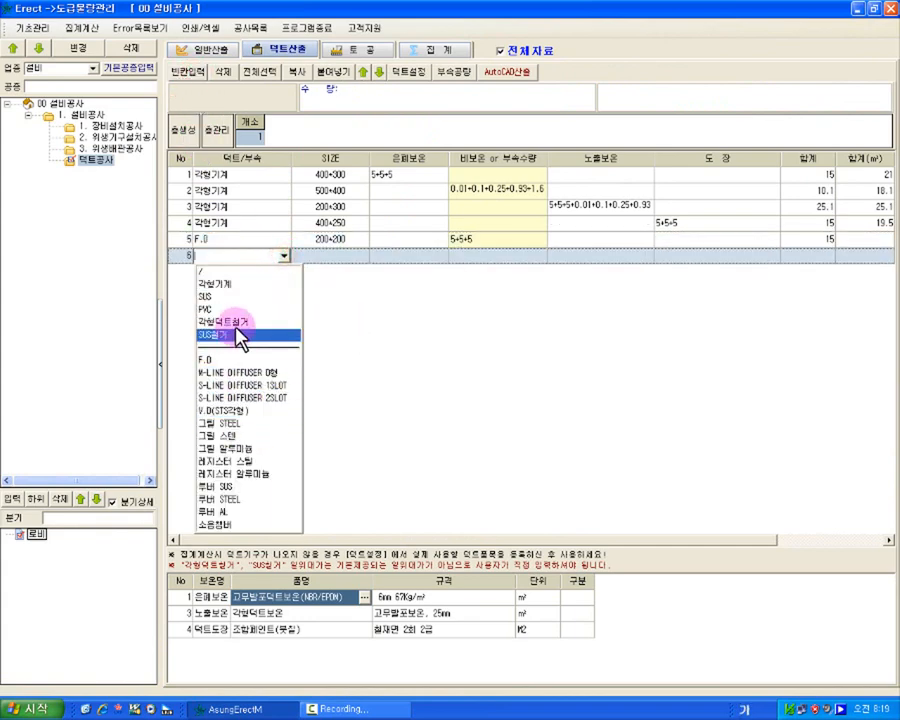
left_click(236, 322)
left_click(354, 257)
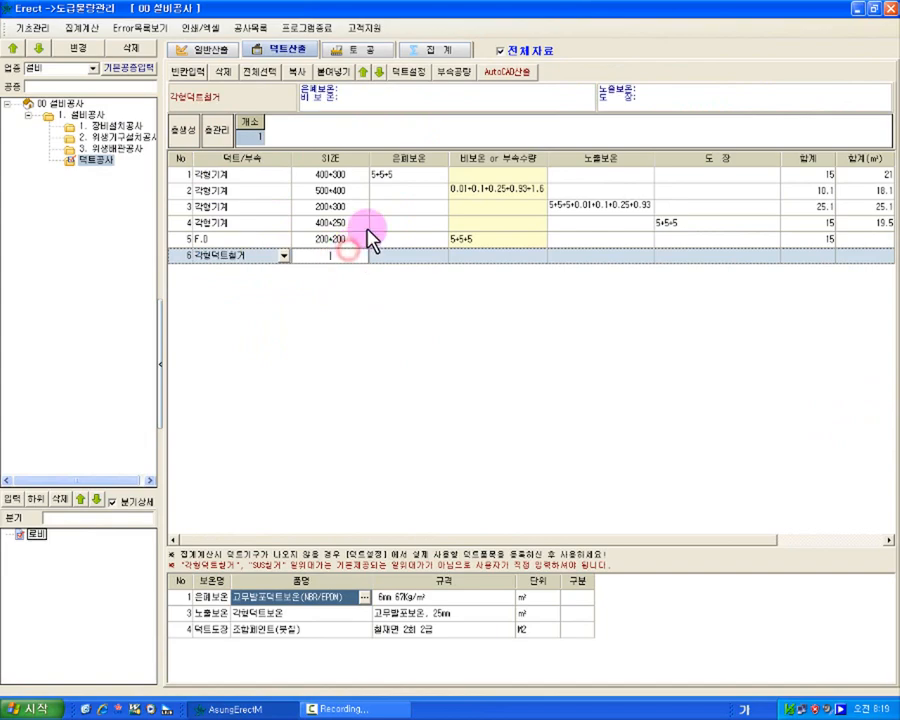
Examine the applied ducts and long-side size ranges in 덕트설정, especially the first 각형덕트철거 row.
left_click(407, 72)
left_click(325, 323)
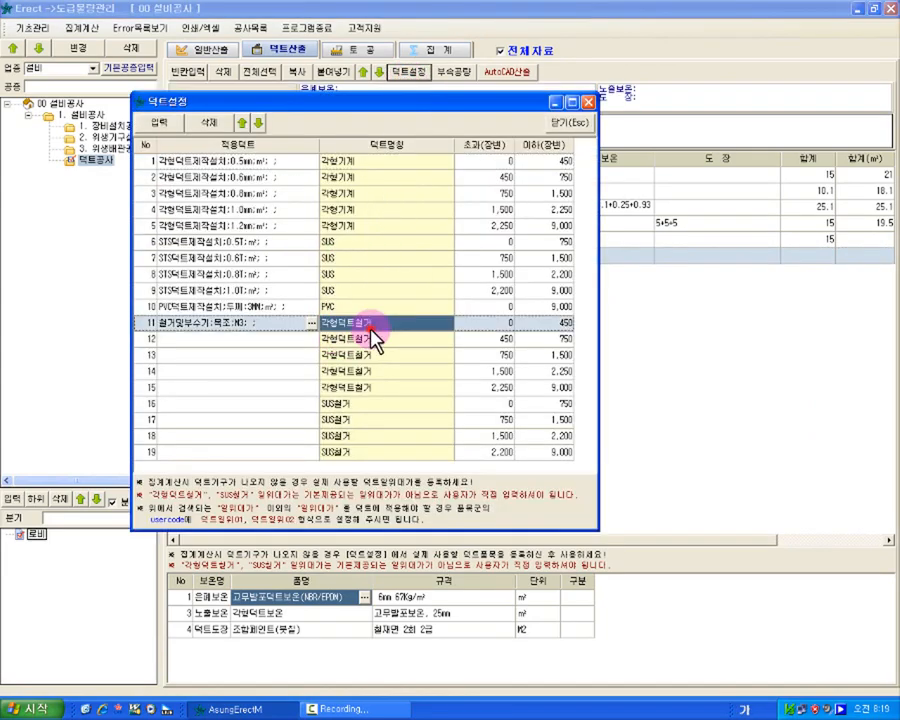
left_click(566, 323)
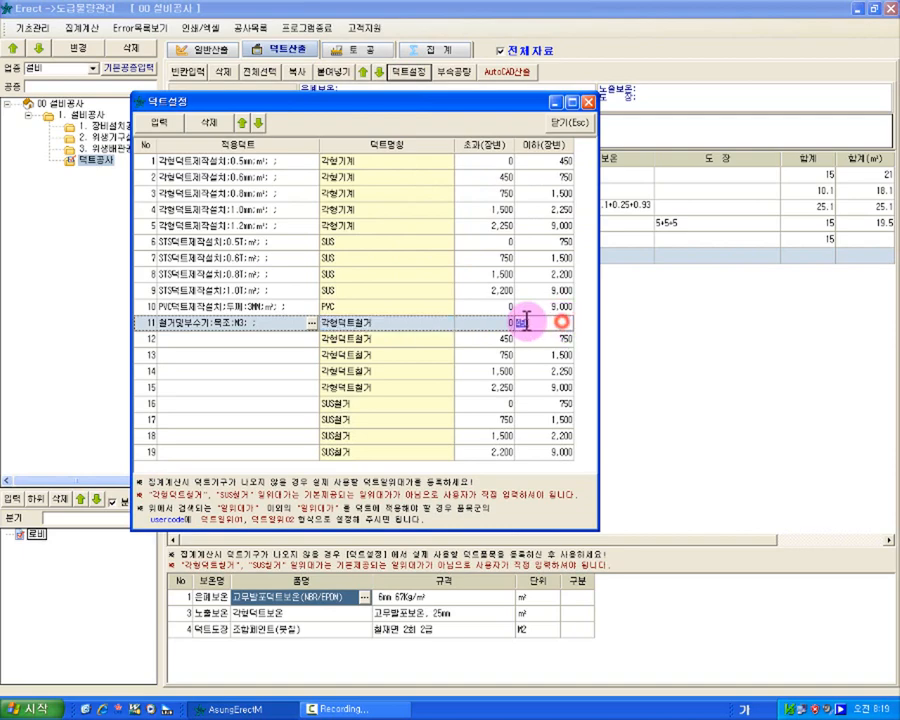
type("450")
left_click(480, 323)
left_click(418, 322)
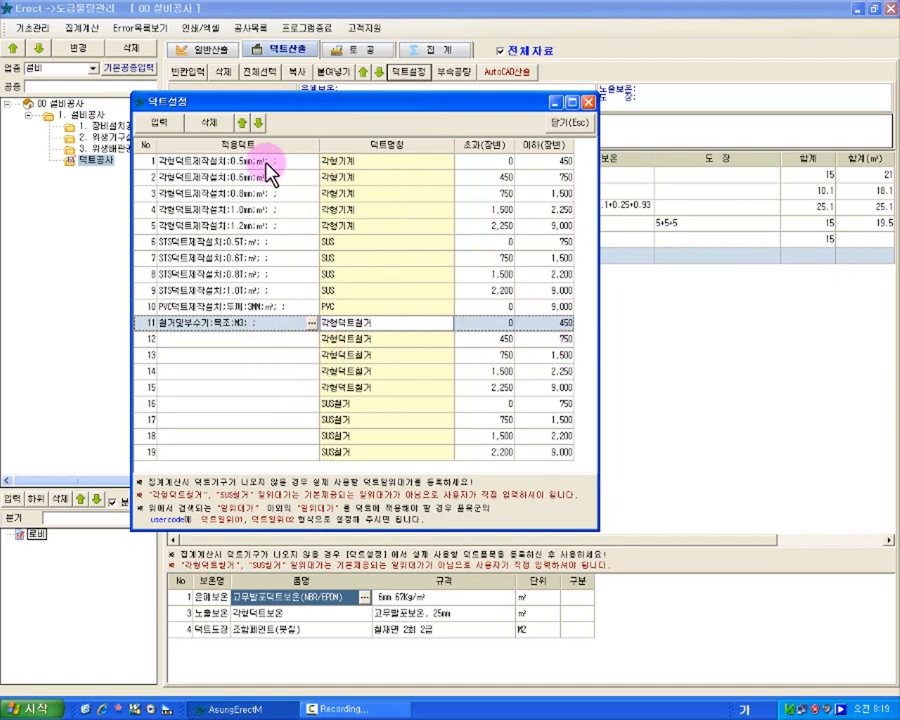
left_click(228, 161)
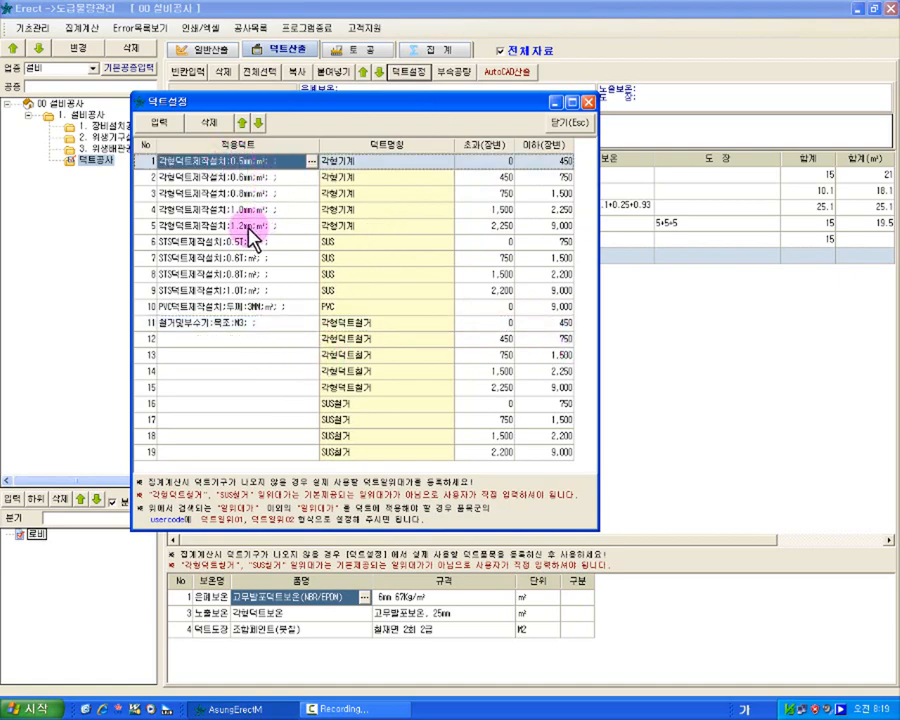
left_click(276, 327)
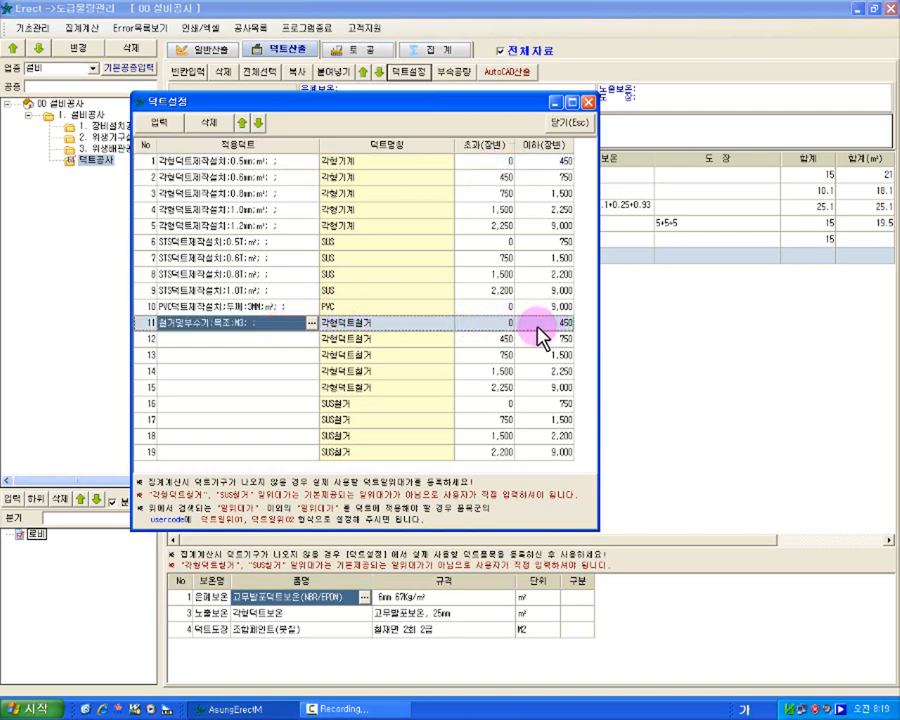
Look through the selectable duct items for the first 각형덕트철거 row, and leave 덕트설정 without choosing one.
left_click(311, 324)
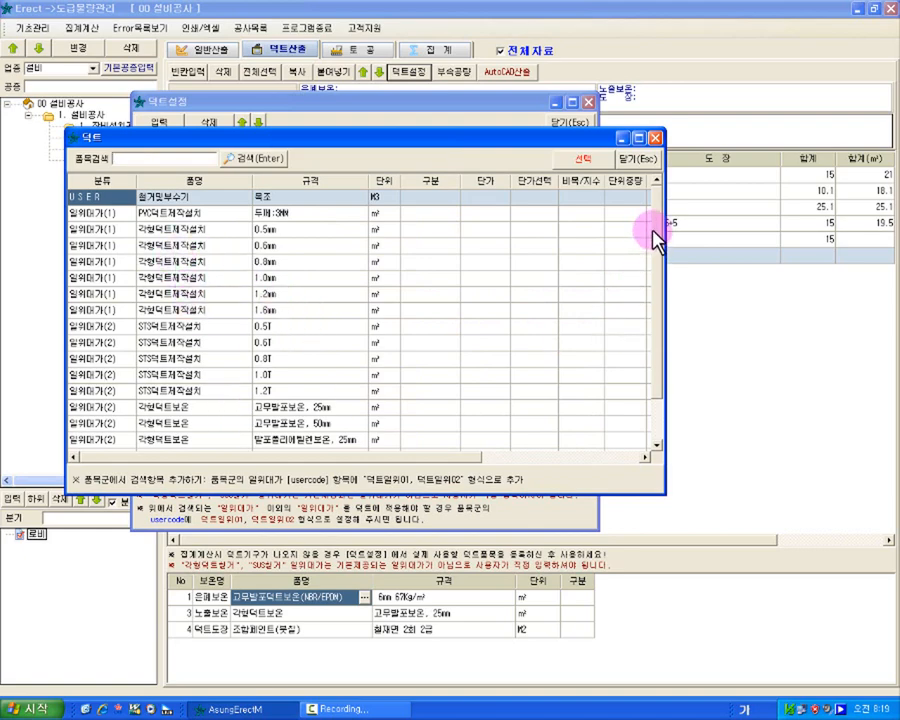
left_click_drag(656, 237, 659, 332)
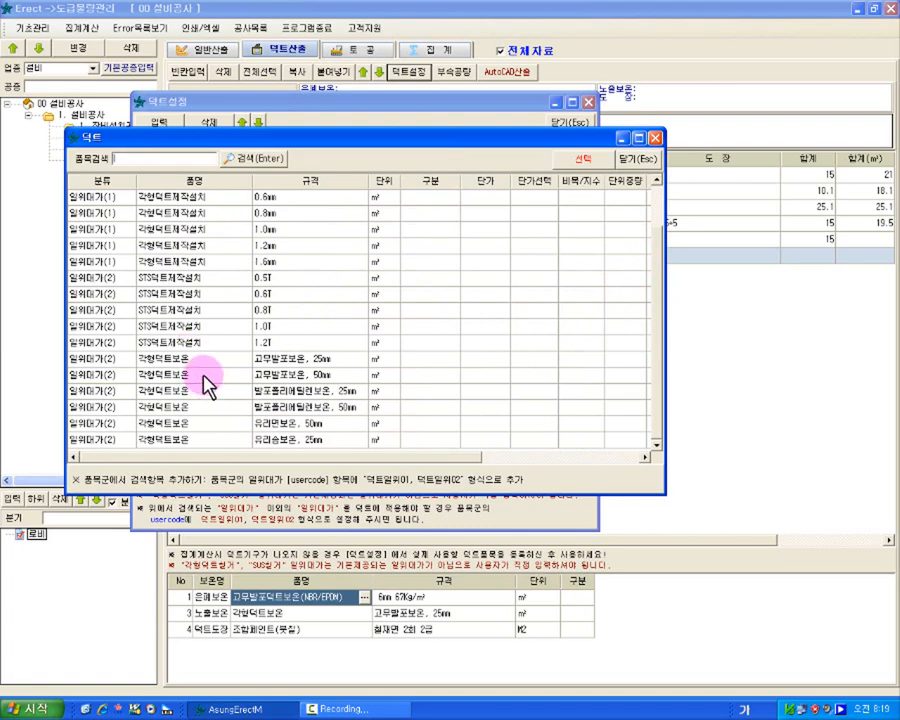
left_click(637, 159)
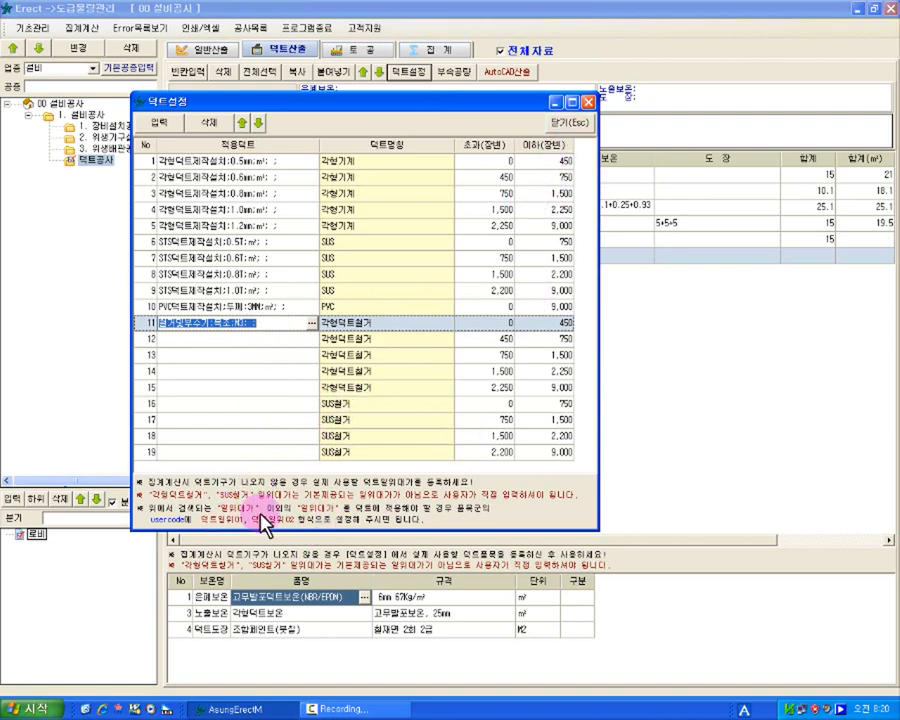
left_click(584, 127)
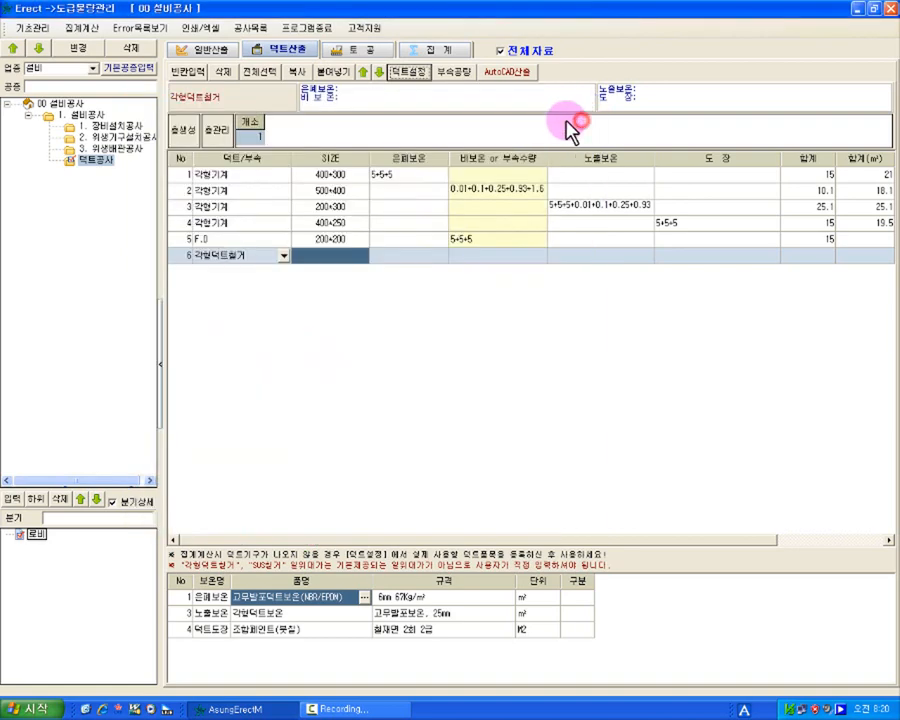
Open unit-price management (일위대가 관리) in AsungCost from the general calculation (일반산출) screen.
left_click(212, 50)
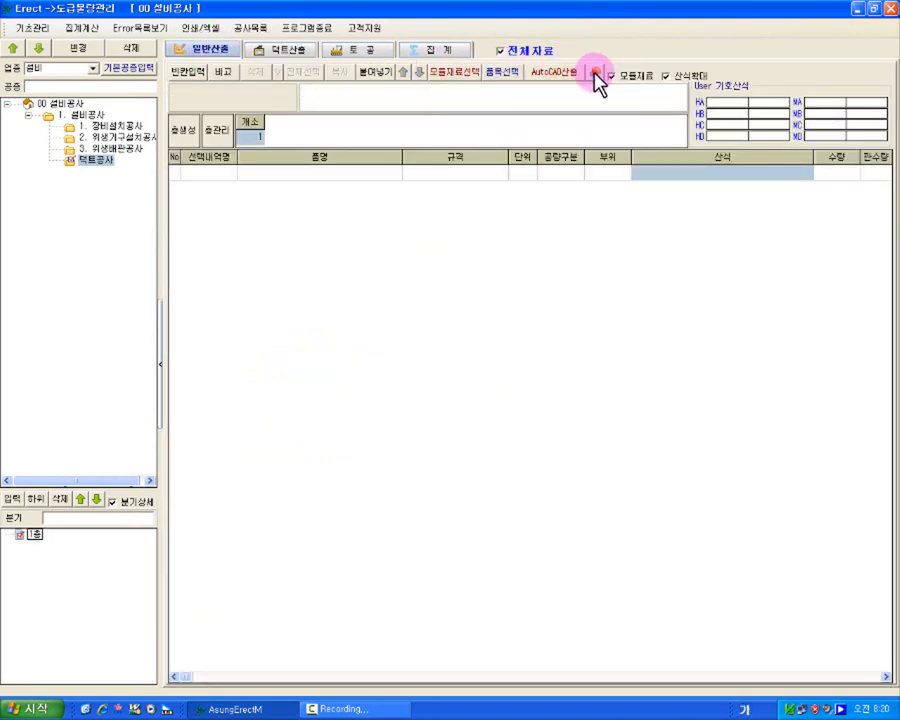
left_click(594, 73)
left_click(597, 102)
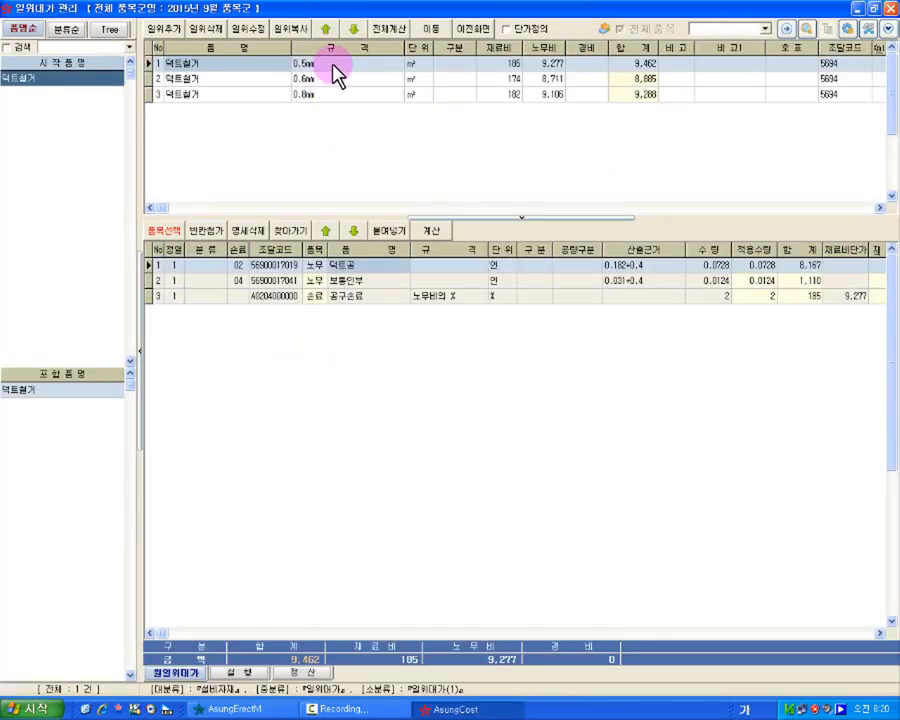
Try to set the user code (유저코드) of the 덕트철거 0.5mm item to 덕트일위01.
left_click(333, 66)
key("Right")
key("Right")
key("Right")
key("Right")
key("Right")
key("Right")
key("Right")
key("Right")
key("Right")
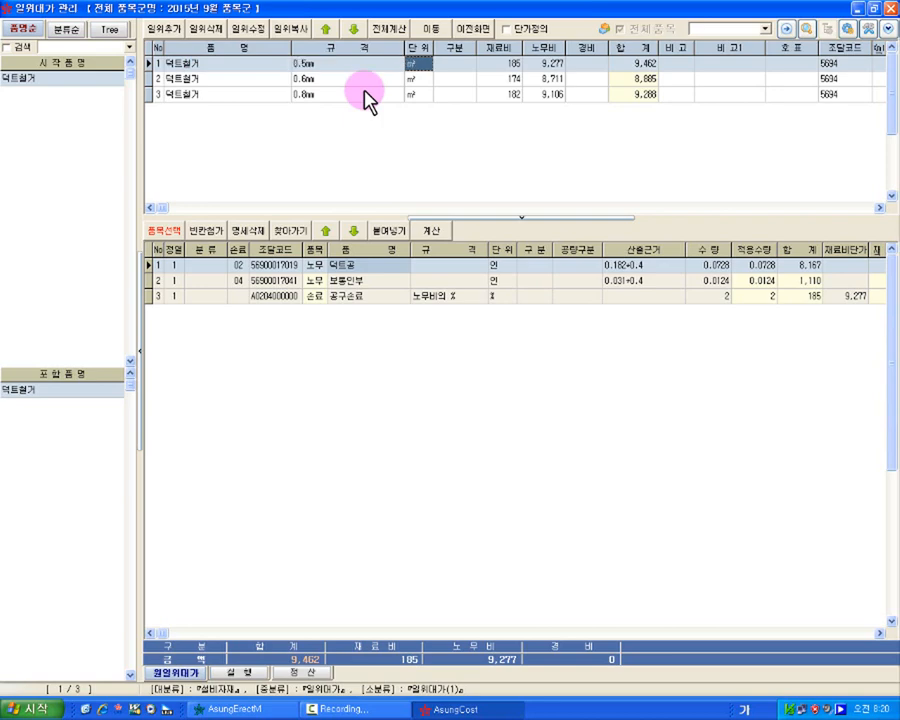
key("Right")
key("Right")
key("Right")
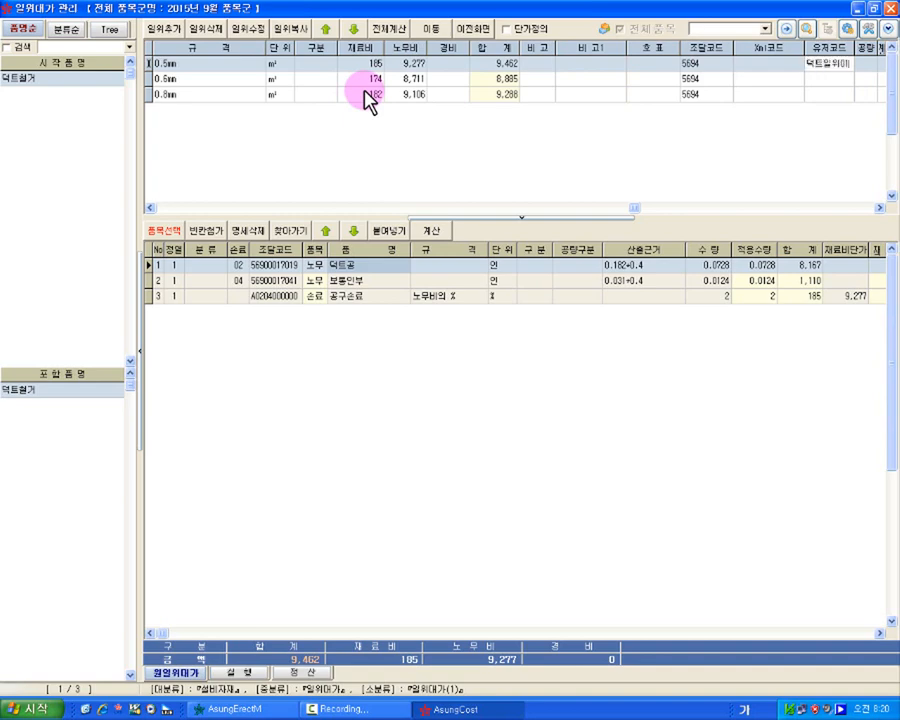
left_click(366, 94)
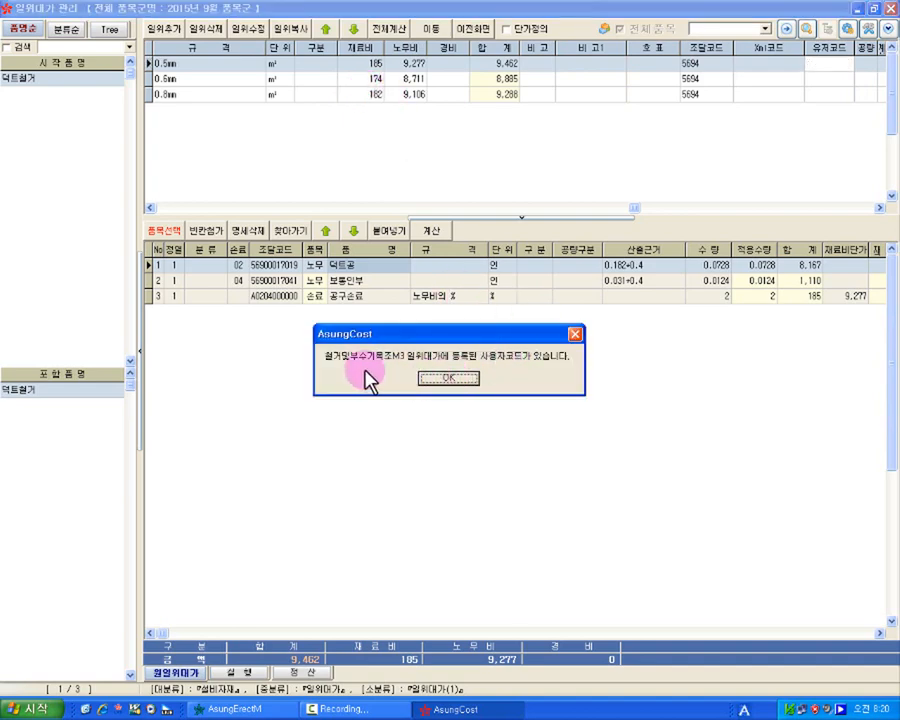
left_click(458, 378)
Set the user code (유저코드) of the 덕트철거 0.5mm item to 덕트철거02.
left_click(714, 62)
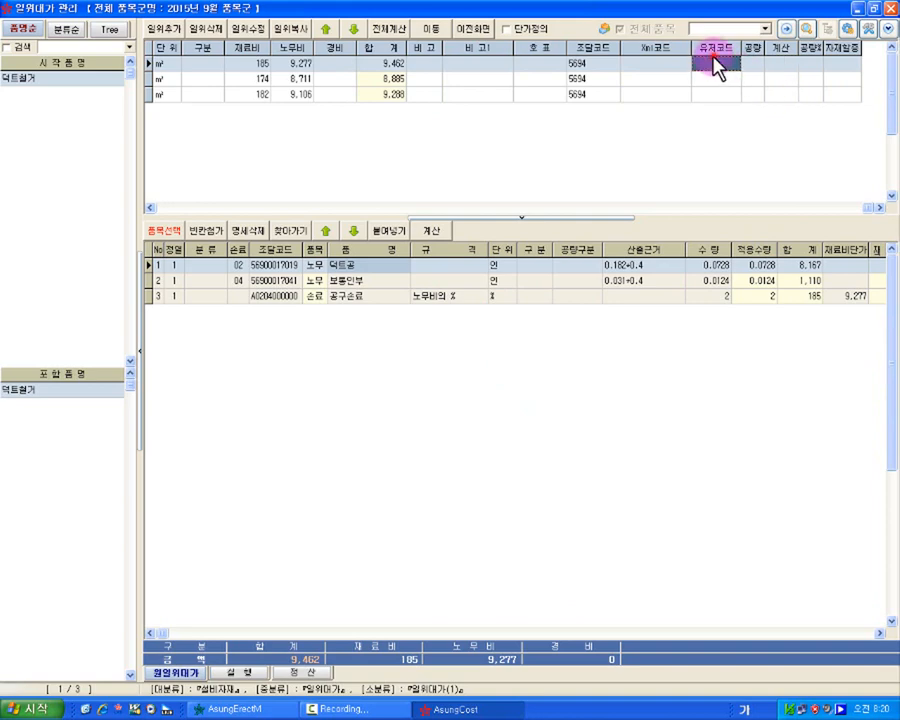
left_click(719, 66)
key("Return")
Set the user code (유저코드) of the 0.6mm item to 덕트철거03 and of the 0.8mm item to 덕트철거04.
left_click(716, 79)
left_click(728, 81)
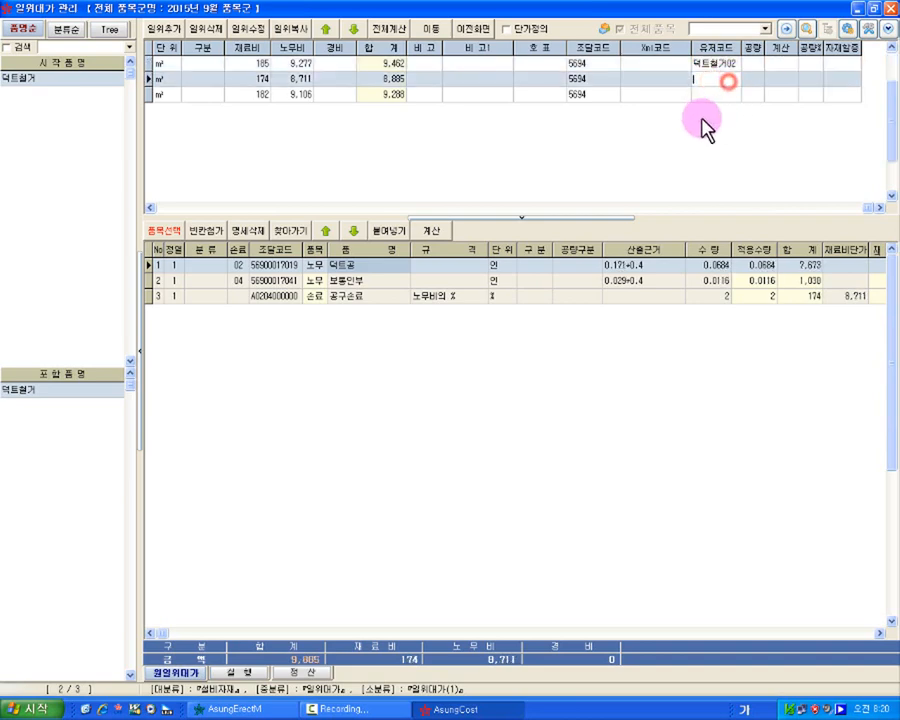
type("덕트철거02")
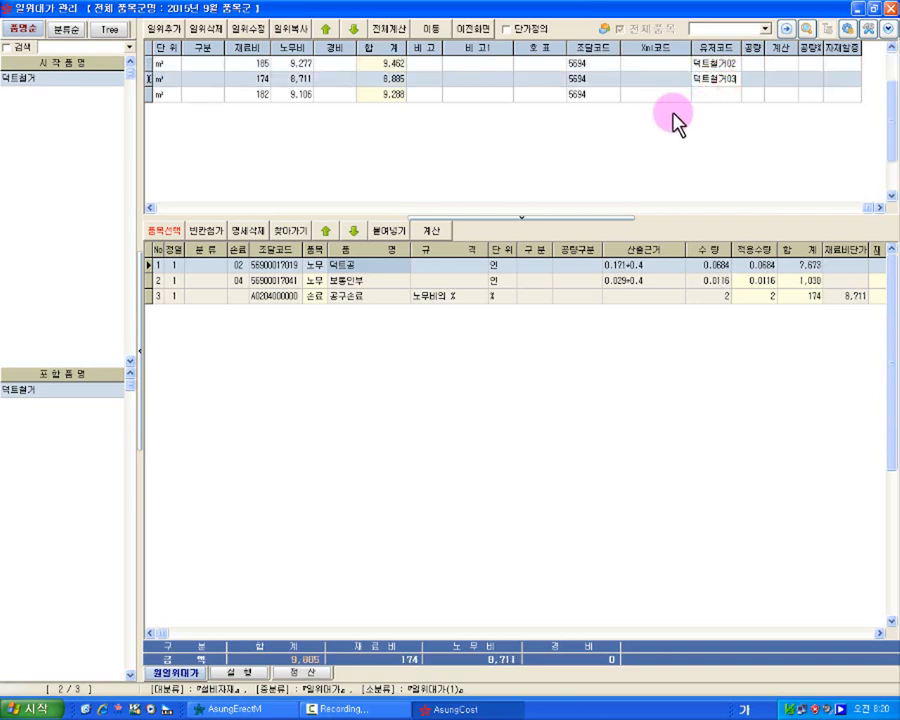
left_click(716, 84)
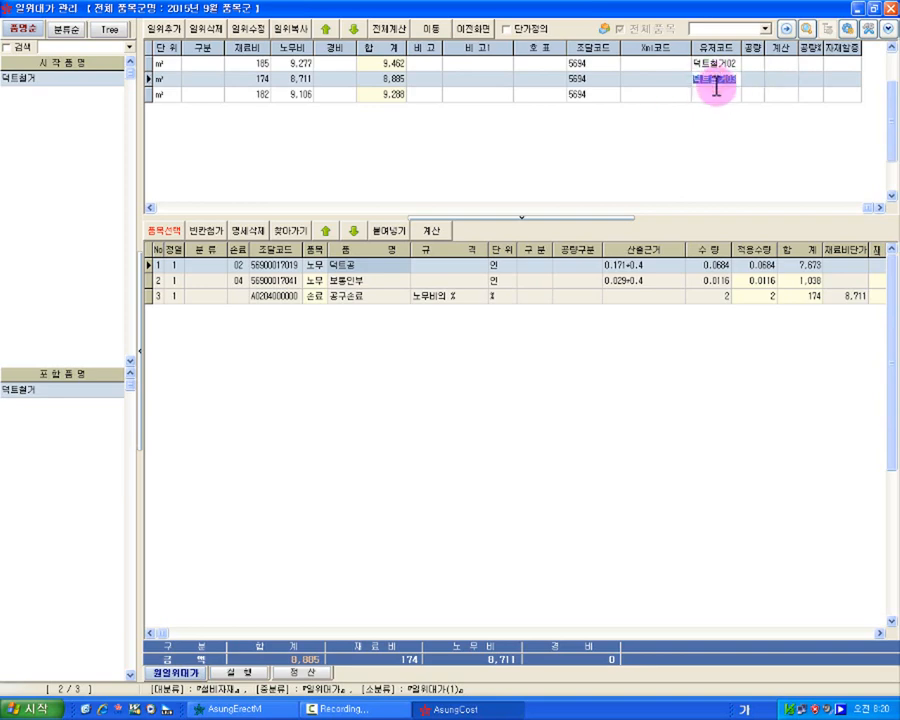
left_click(718, 95)
left_click(728, 96)
type("덕트철거03")
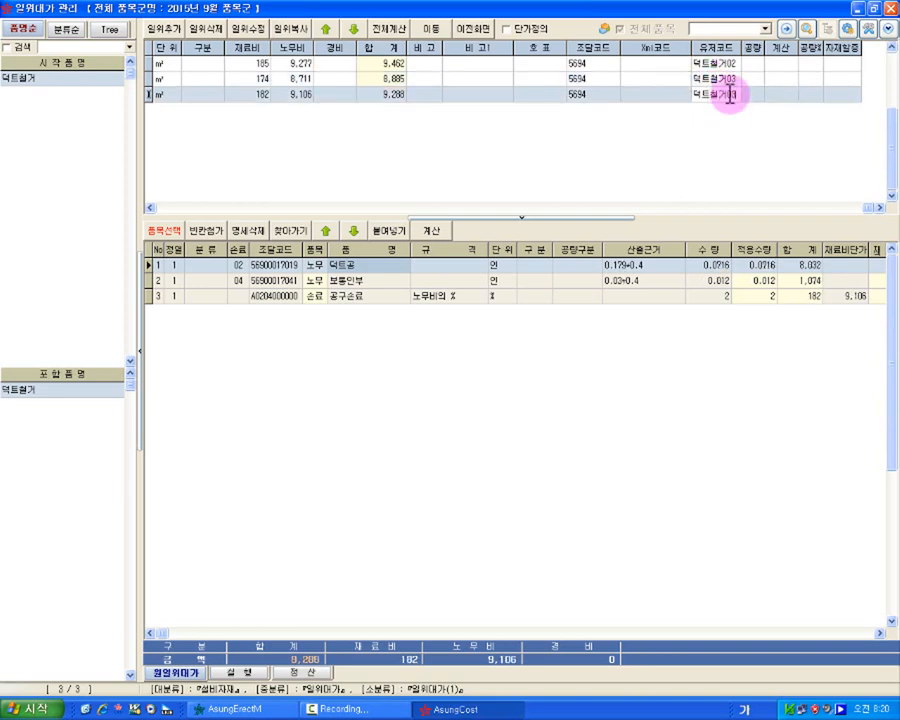
left_click_drag(733, 93, 727, 93)
key("Return")
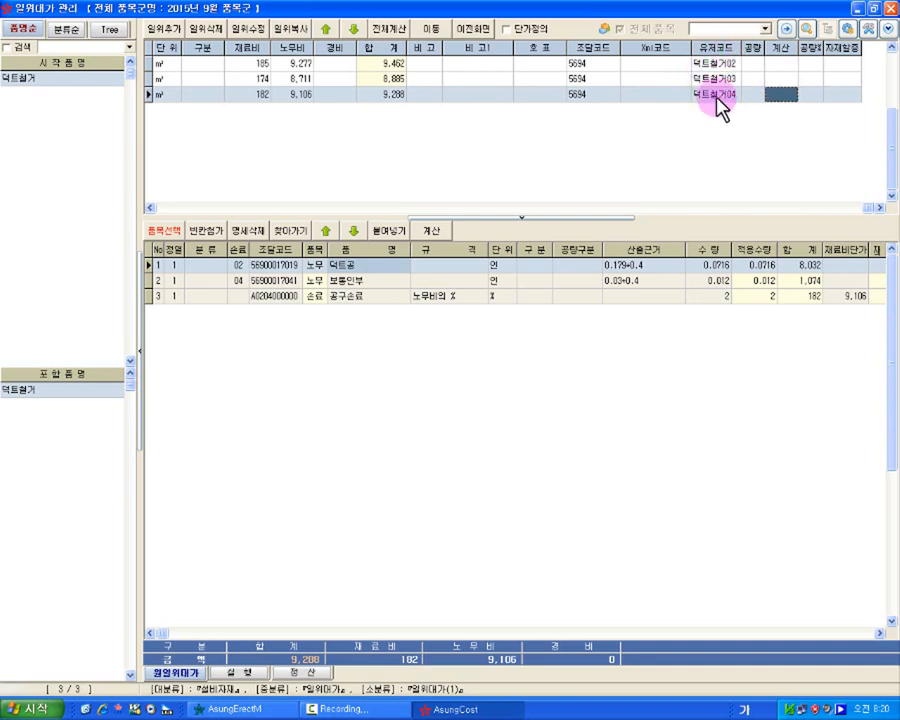
Change the user code (유저코드) of the 덕트철거 0.5mm item to 덕트일위02.
left_click(715, 64)
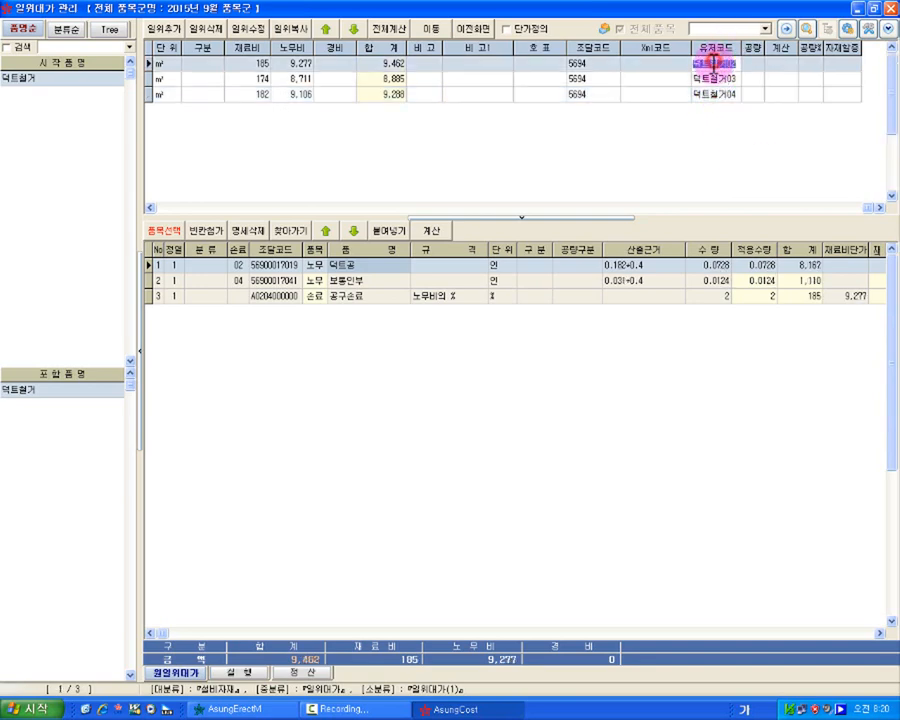
left_click_drag(709, 64, 720, 64)
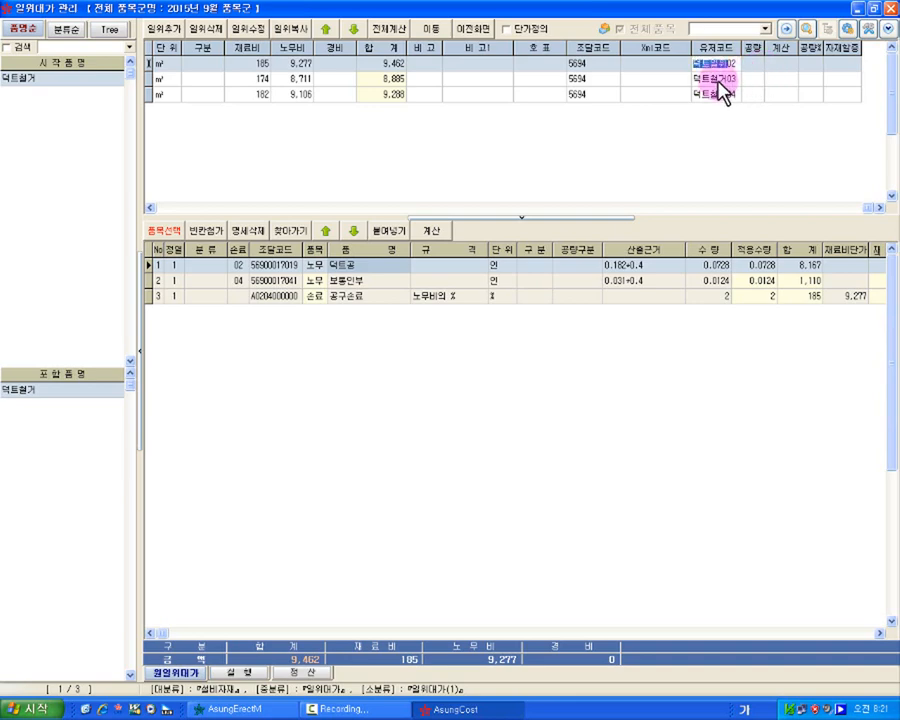
left_click(718, 80)
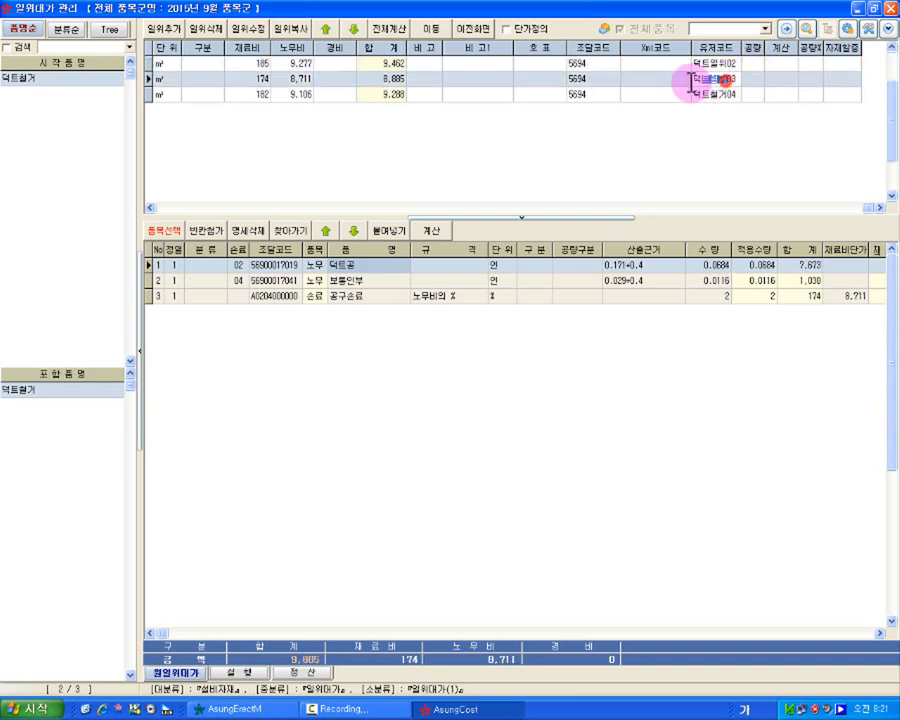
Change the user code (유저코드) of the 0.6mm item to 덕트일위03 and of the 0.8mm item to 덕트일위04.
type("덕트일위")
left_click(706, 93)
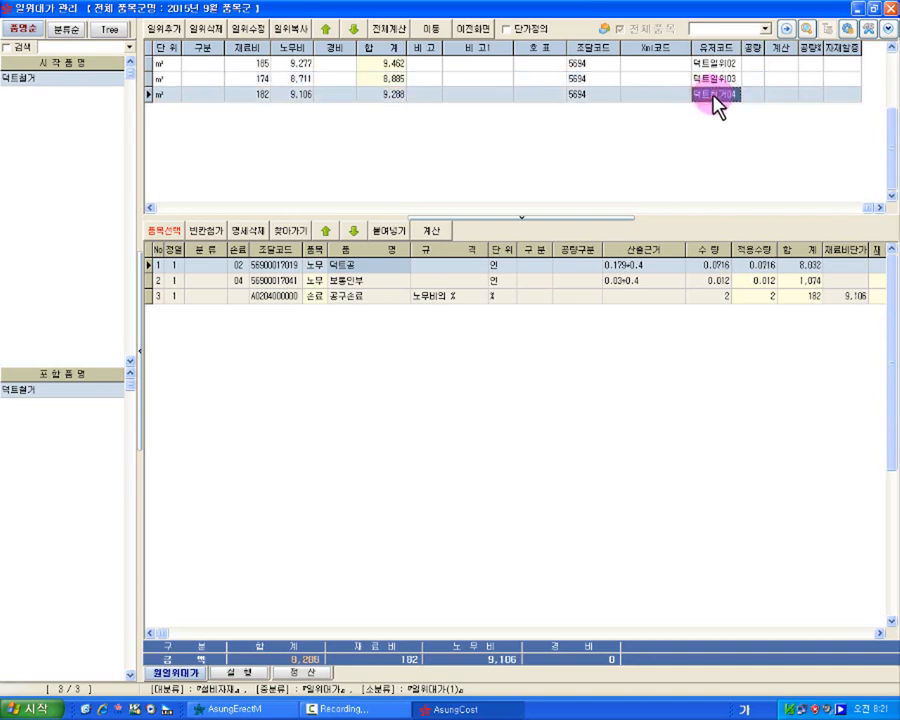
left_click_drag(726, 96, 560, 95)
type("덕트일위")
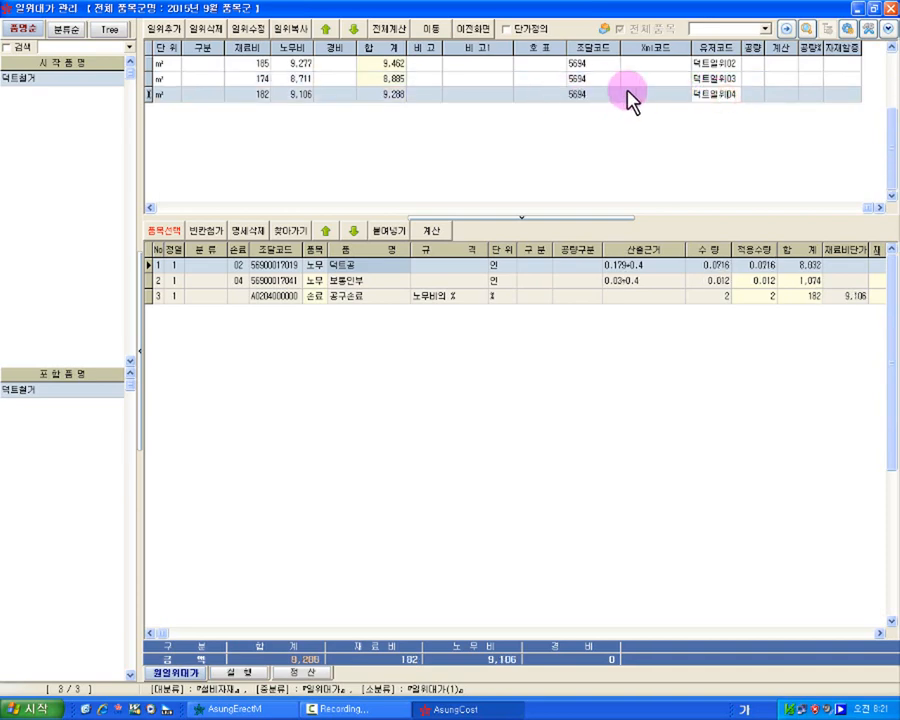
left_click(666, 80)
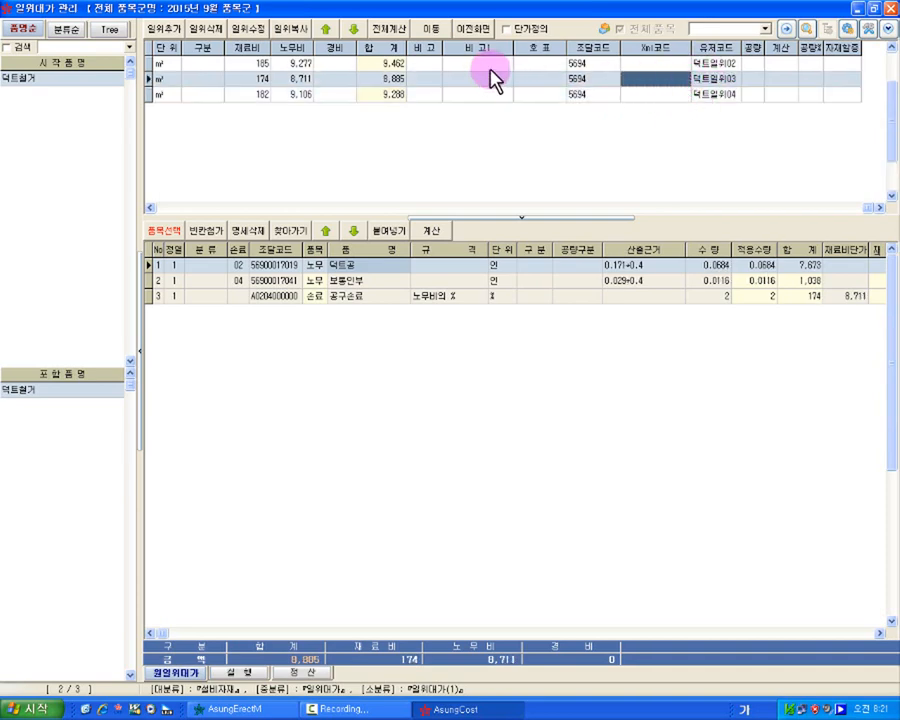
Return to the duct takeoff (덕트산출) and in 덕트설정 assign 덕트철거 0.5mm to the 각형덕트철거 range 0 to 450.
left_click(474, 29)
left_click(264, 50)
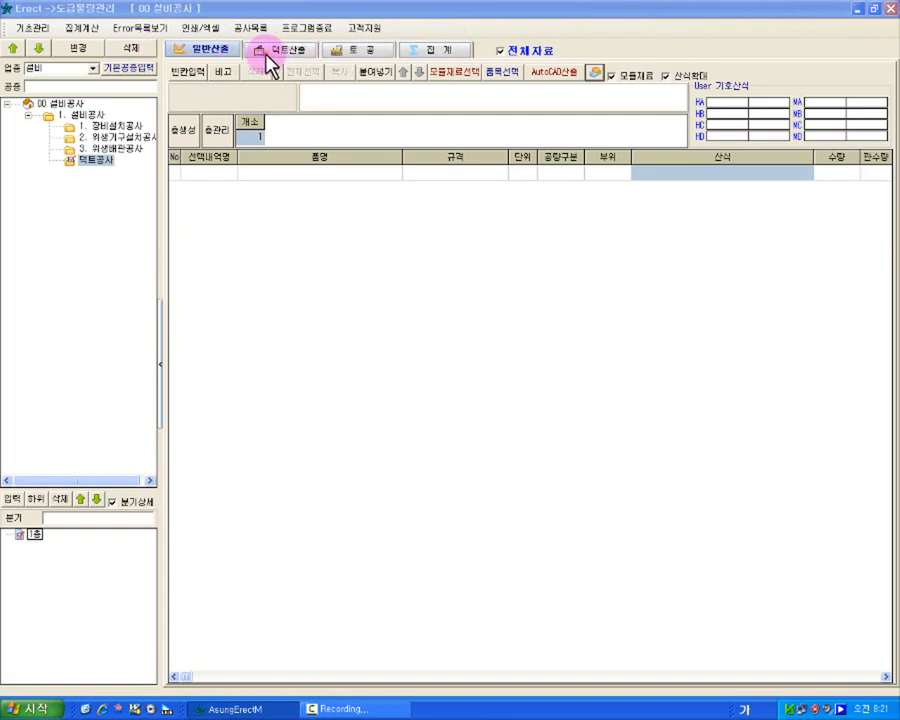
left_click(410, 72)
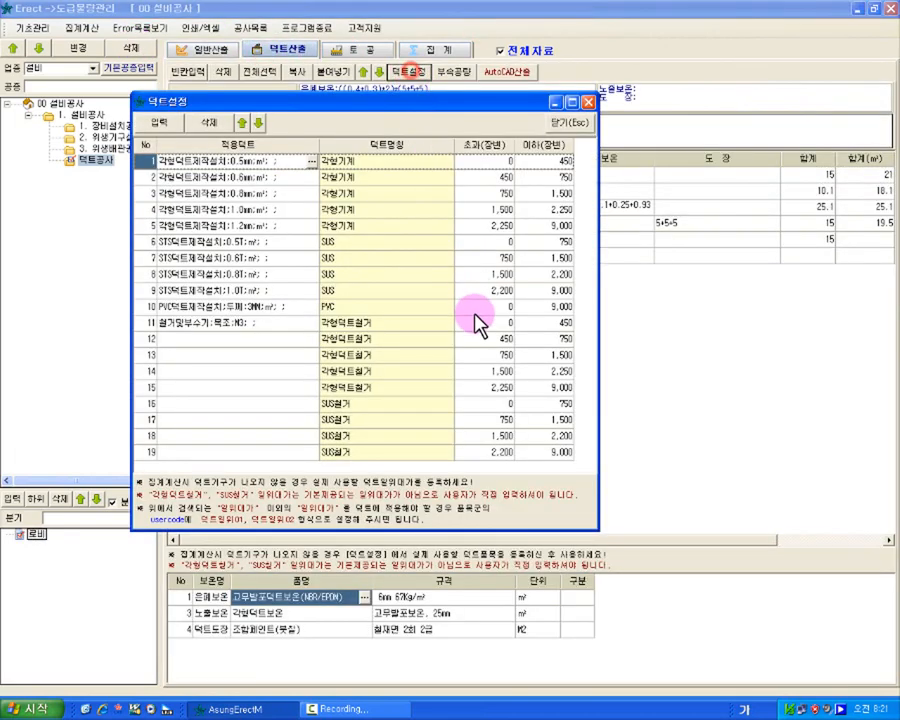
left_click(302, 325)
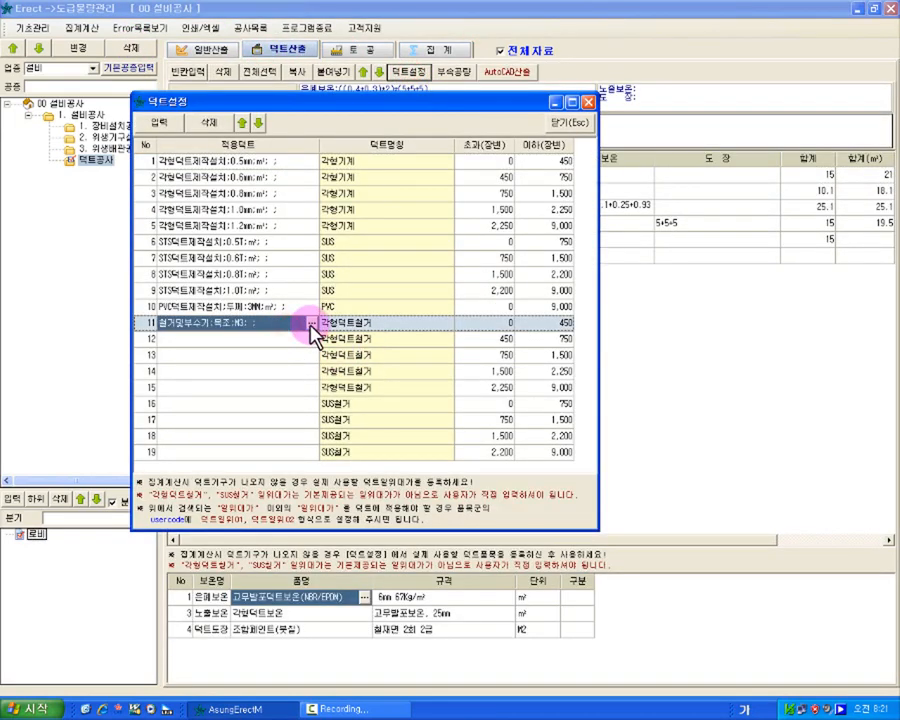
double_click(305, 323)
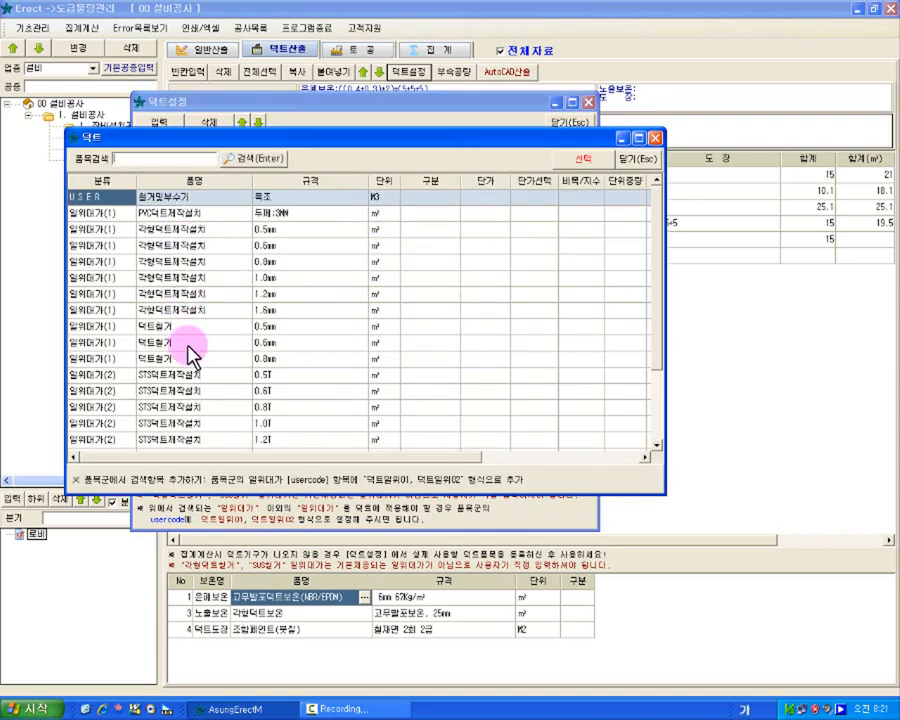
left_click(196, 332)
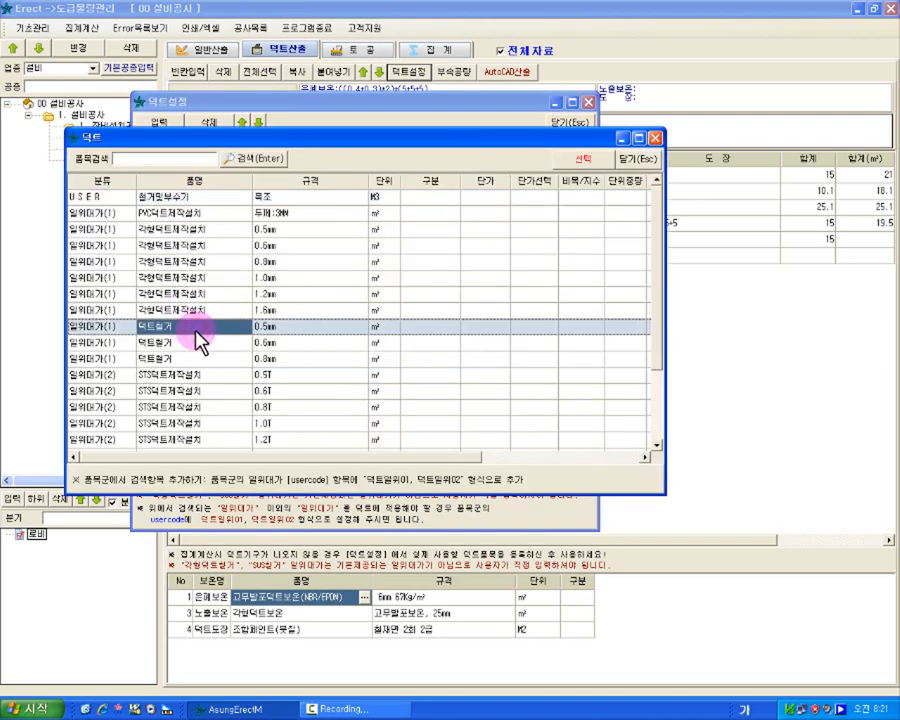
left_click_drag(488, 141, 564, 376)
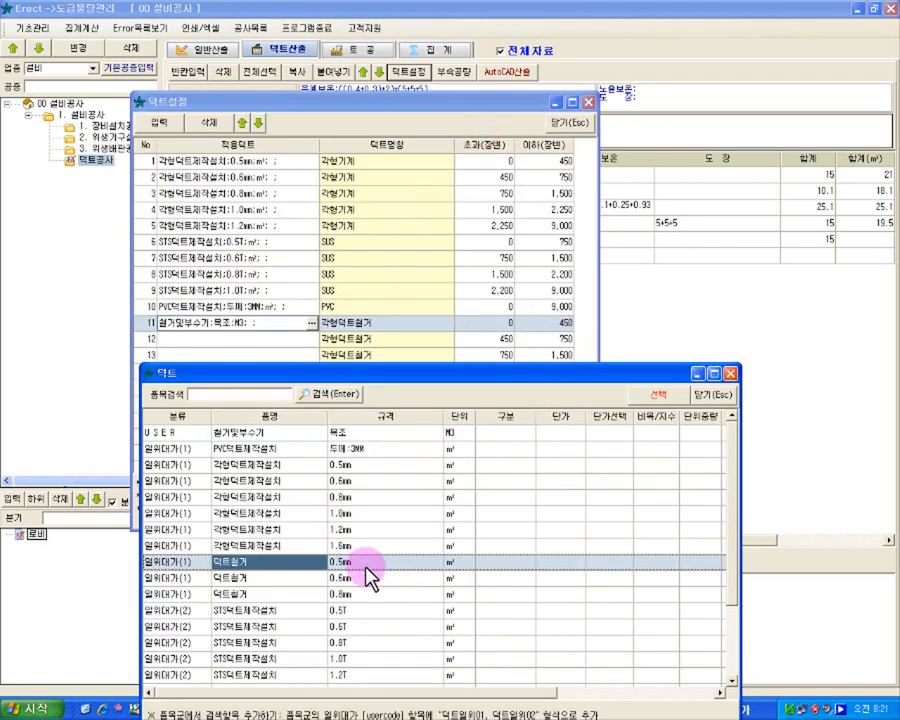
left_click(636, 393)
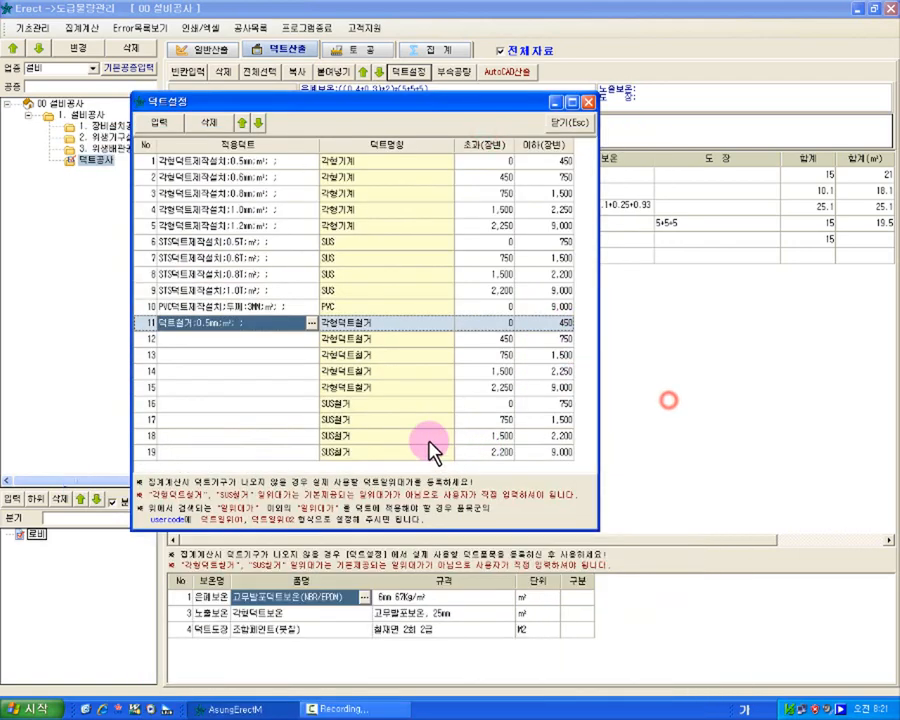
Assign 덕트철거 0.6mm to the 각형덕트철거 range 450 to 750.
left_click(298, 339)
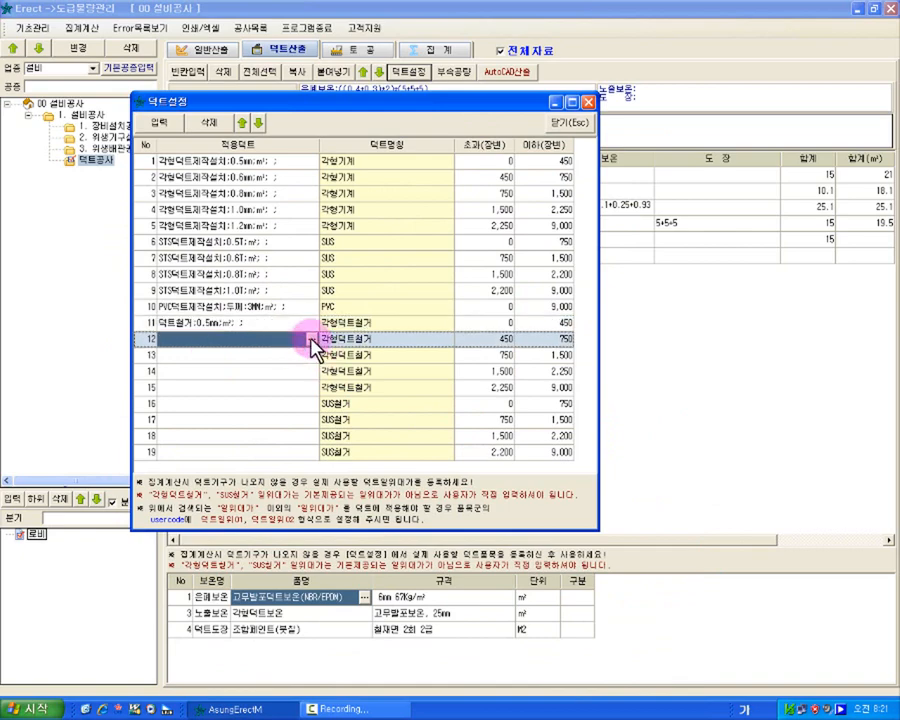
left_click(311, 340)
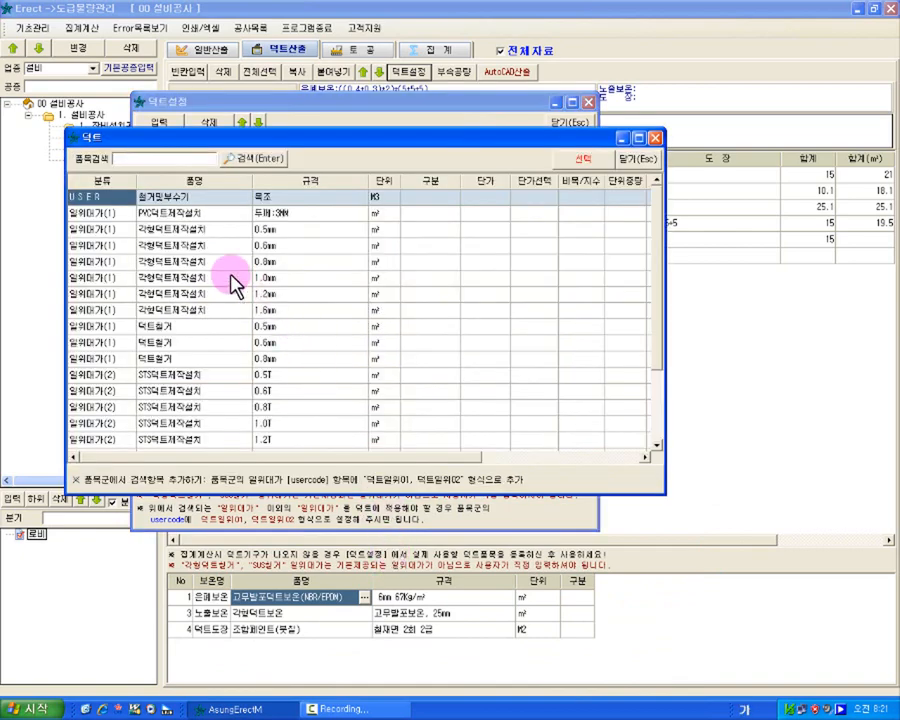
left_click(287, 342)
left_click(582, 159)
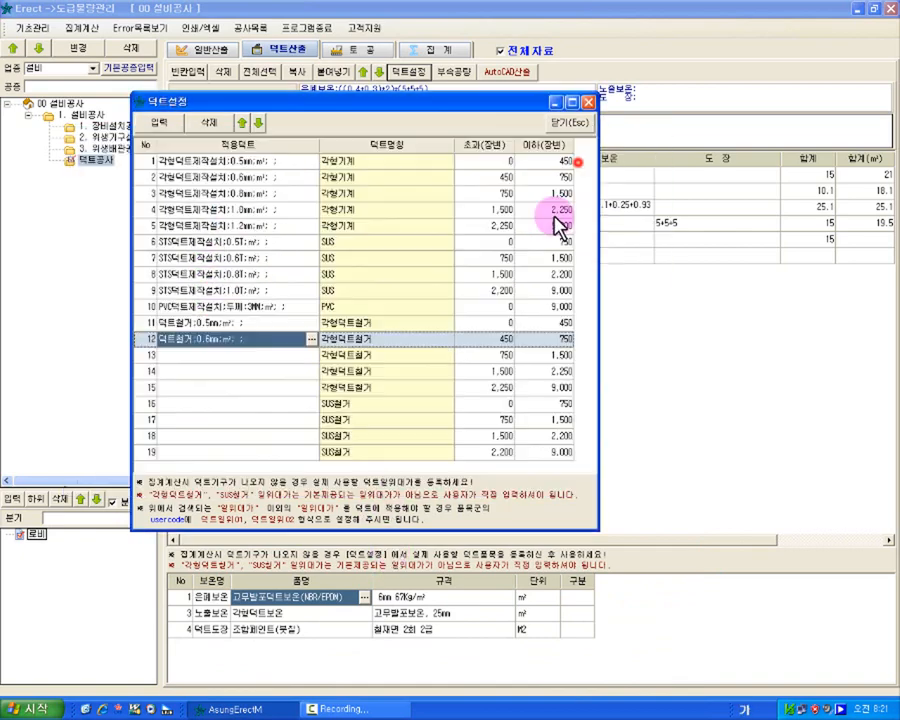
Assign 덕트철거 0.8mm to the 각형덕트철거 range 750 to 1,500 and close 덕트설정.
left_click(297, 355)
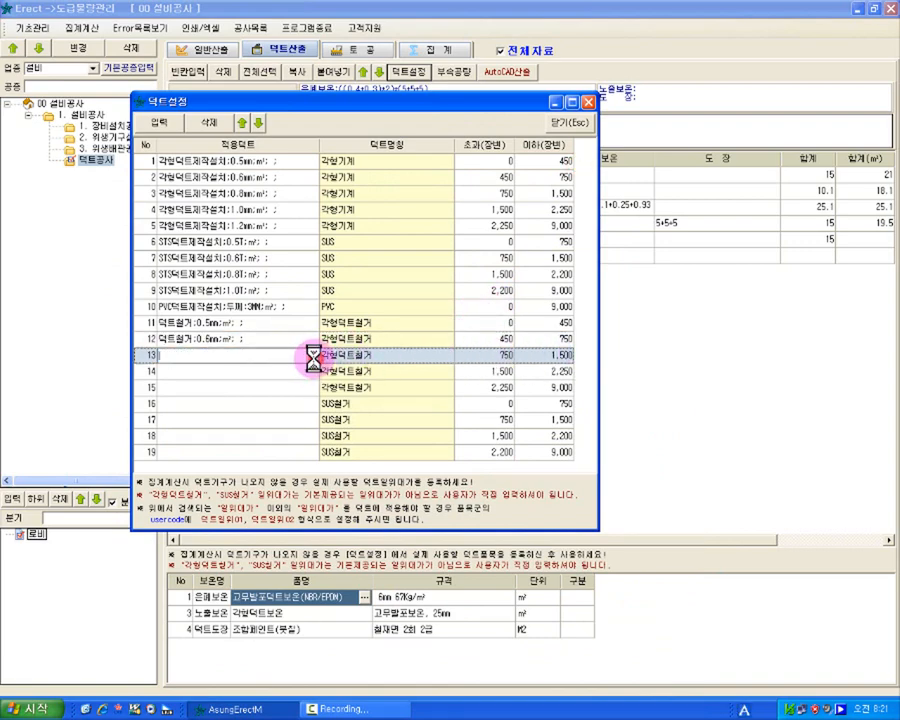
left_click(312, 356)
left_click(281, 267)
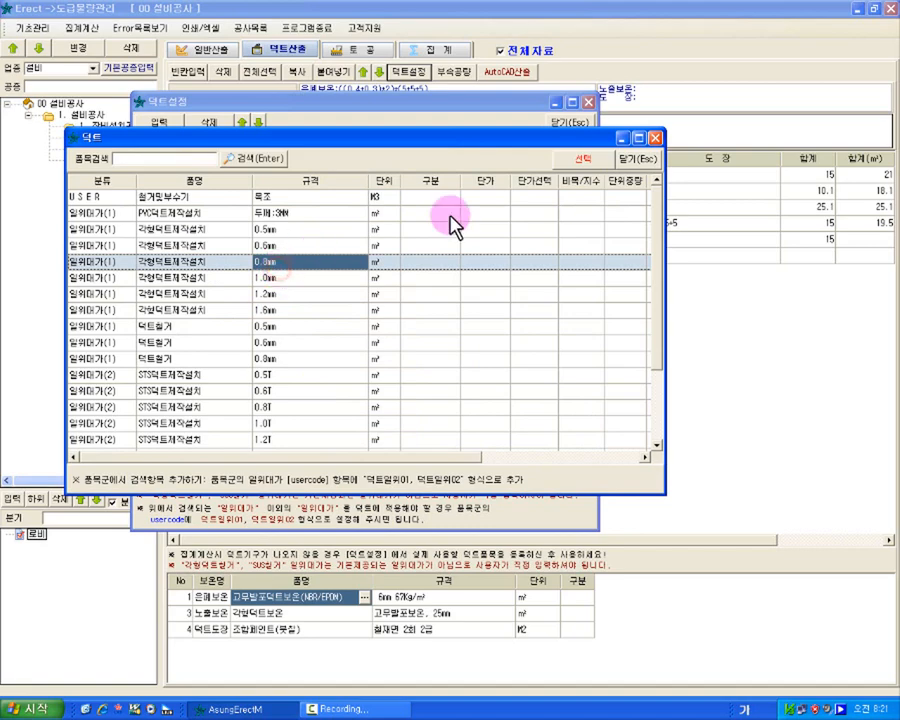
left_click(273, 359)
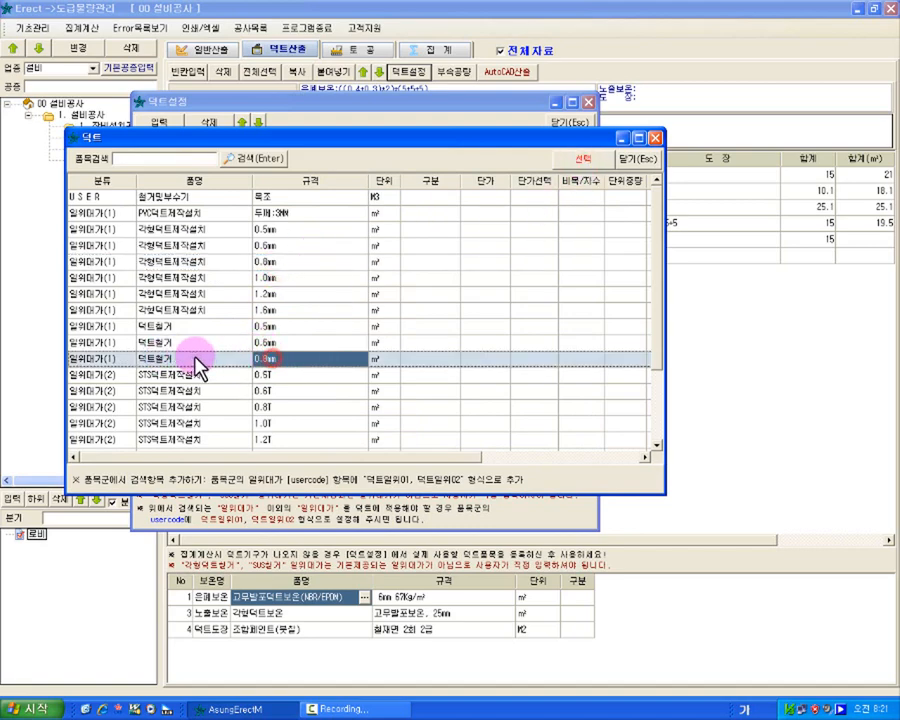
left_click(582, 158)
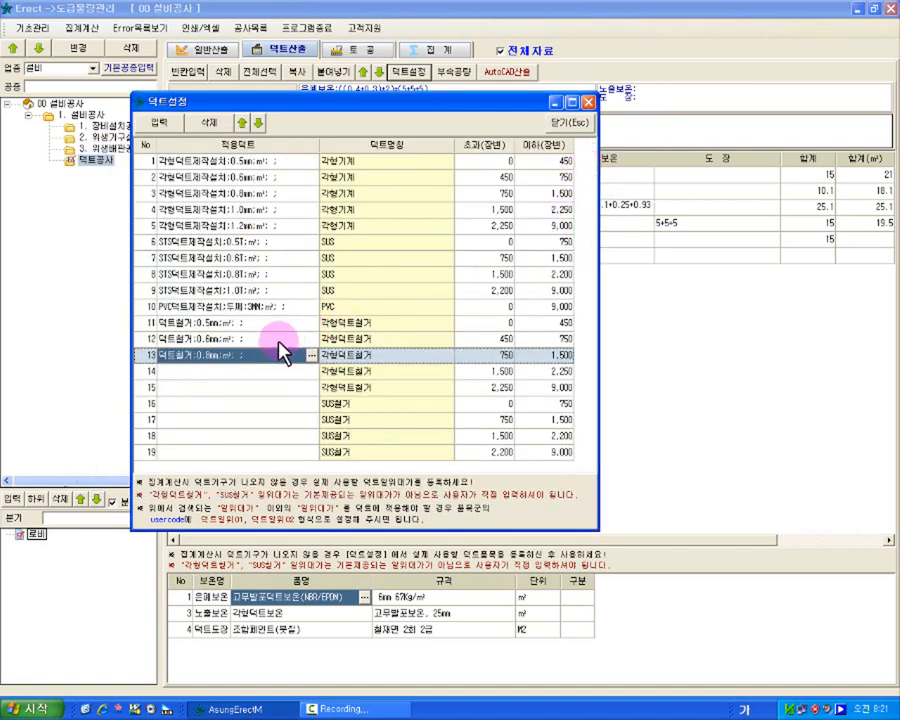
left_click(283, 372)
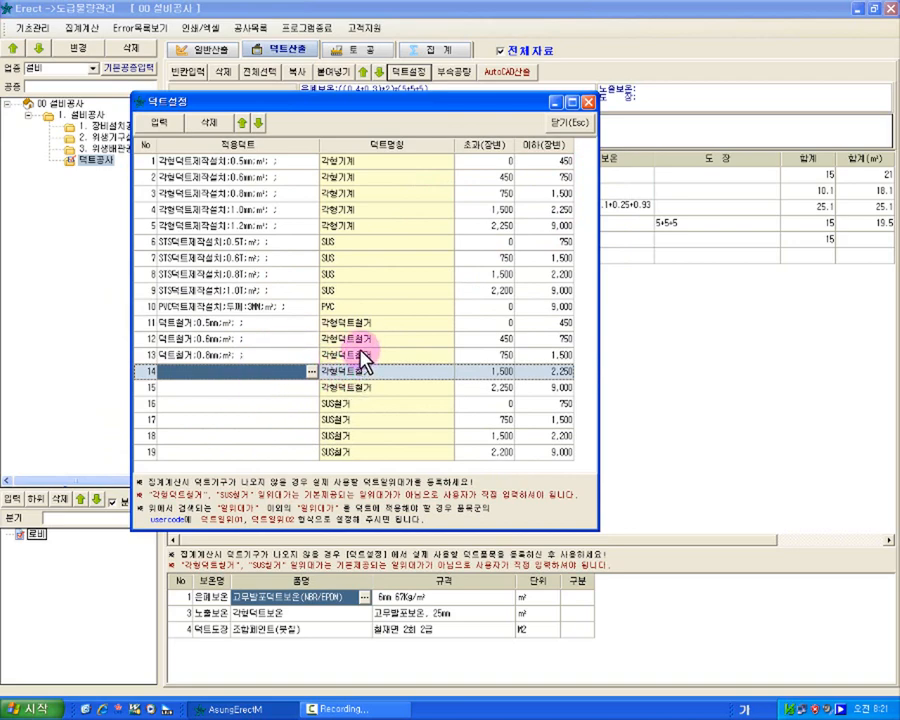
left_click(262, 354)
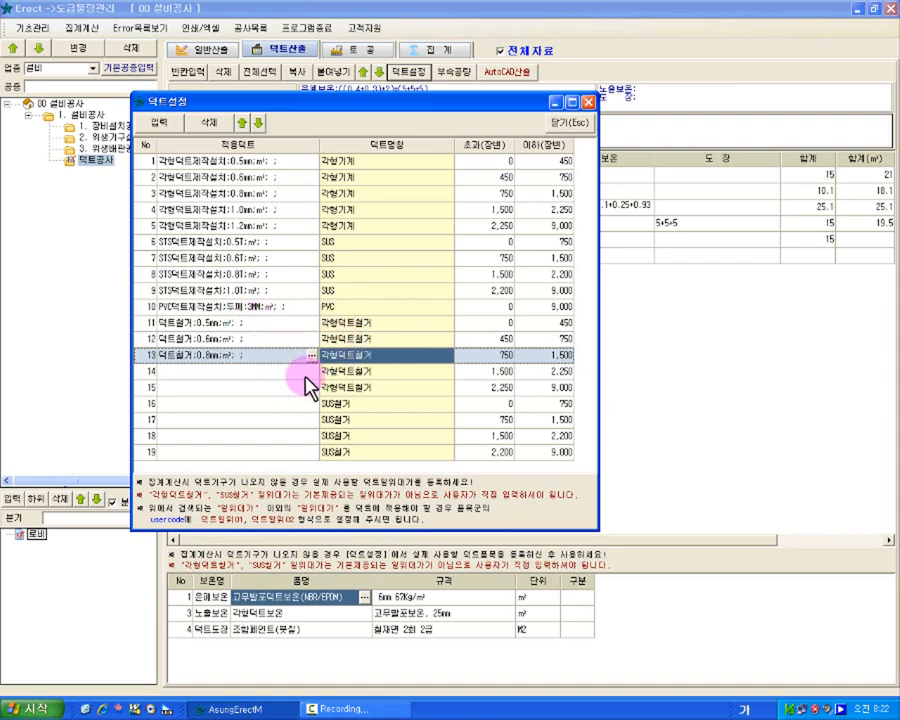
left_click(568, 122)
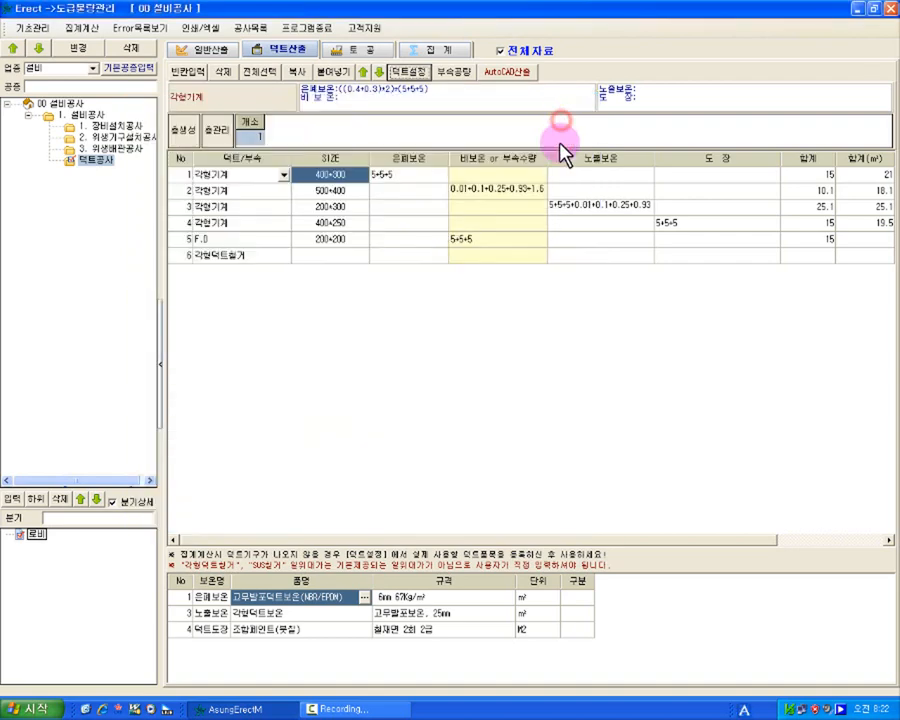
Complete the 각형덕트철거 takeoff row with size 350*400 and the uninsulated (비보온) quantity formula 5+5+5+5.
left_click(311, 261)
left_click(283, 256)
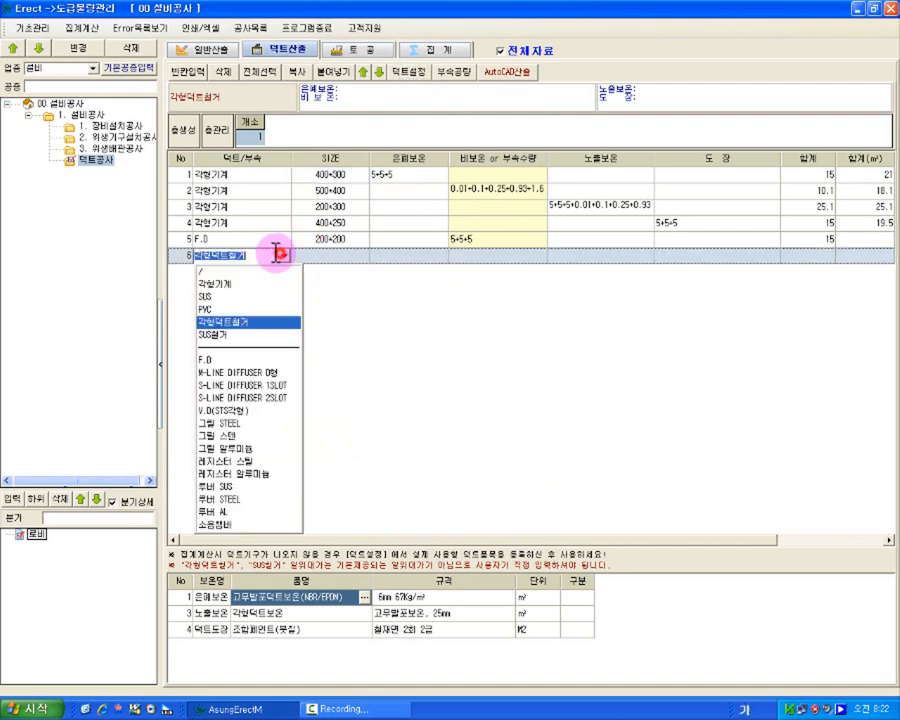
left_click(228, 323)
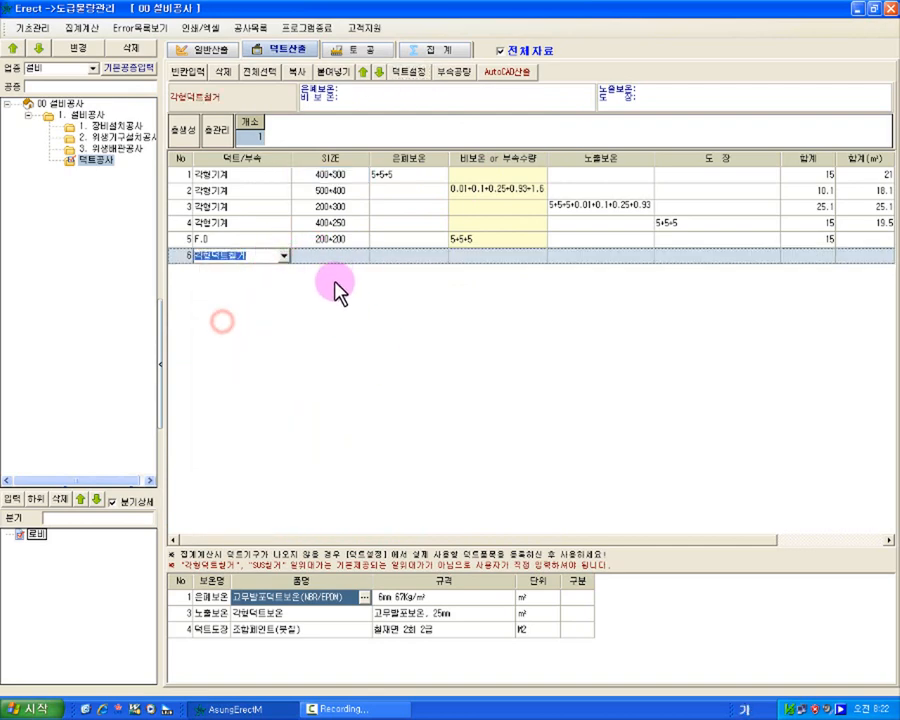
left_click(331, 258)
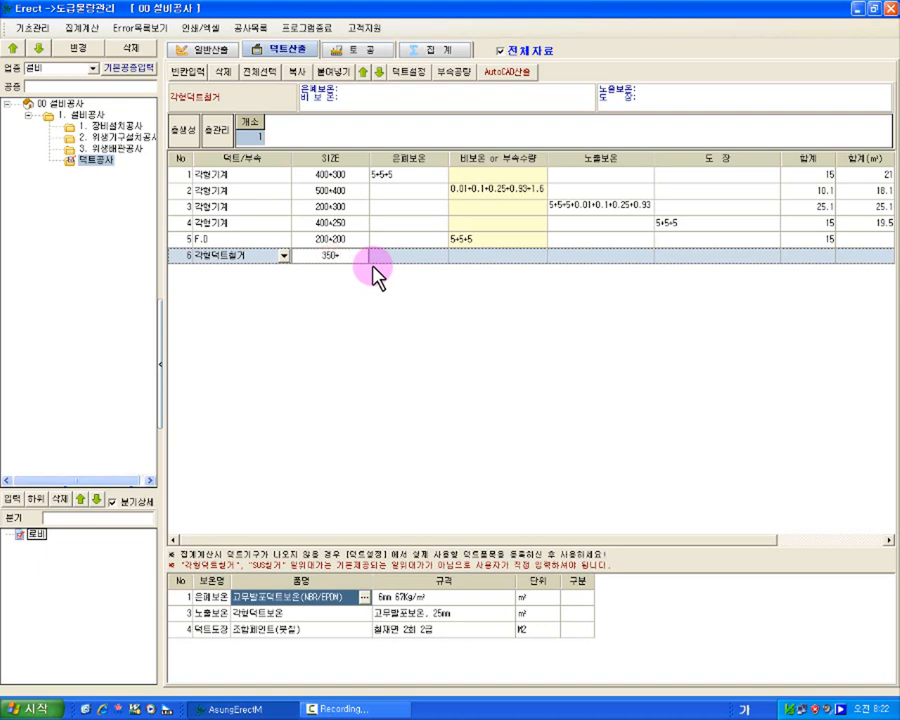
type("350*400")
key("Tab")
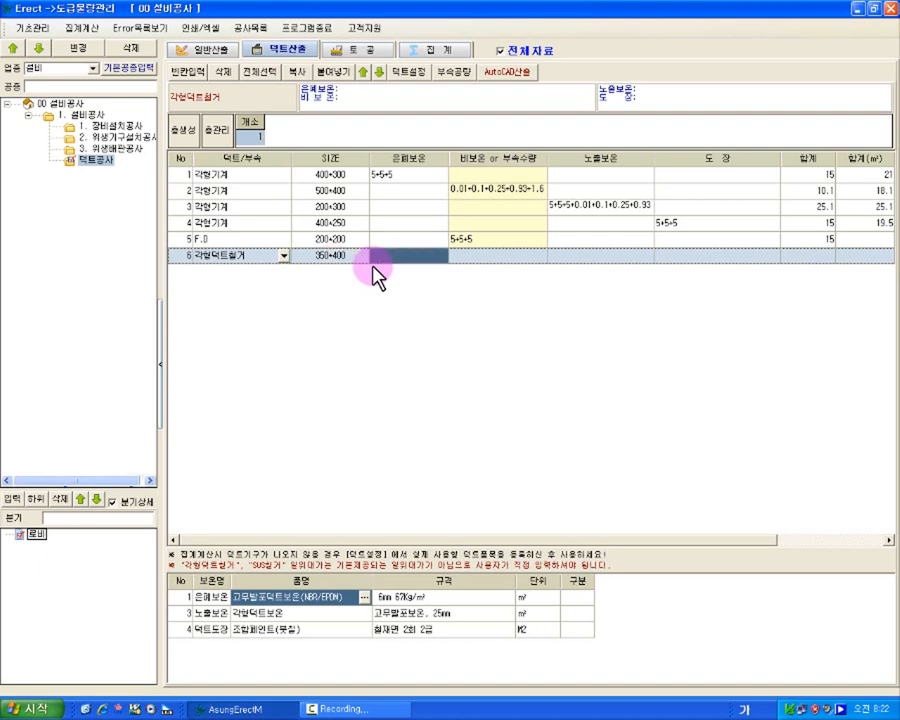
key("Tab")
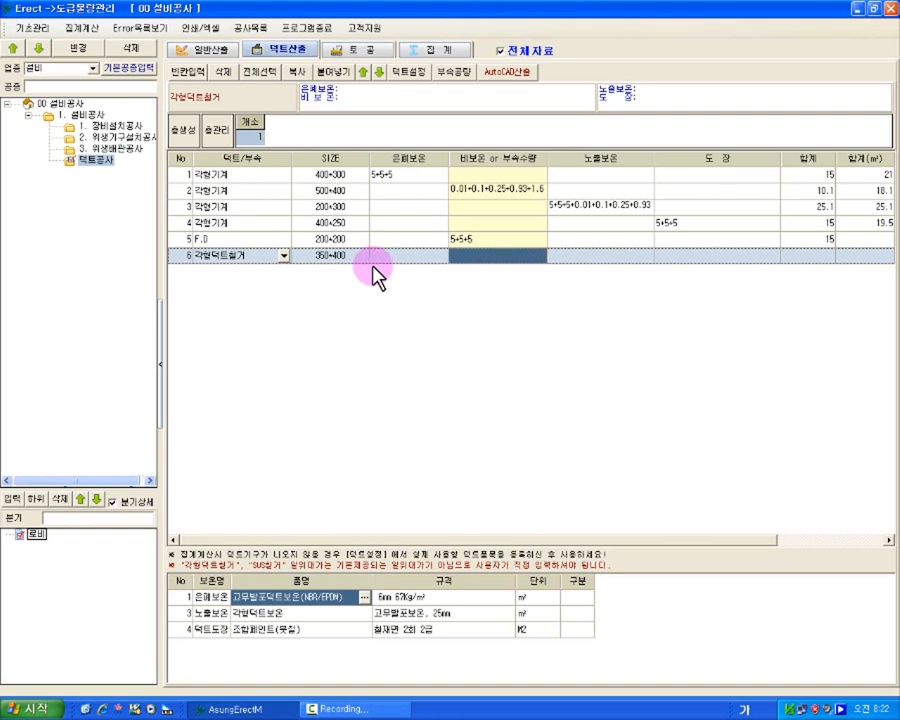
type("5+5+5+5")
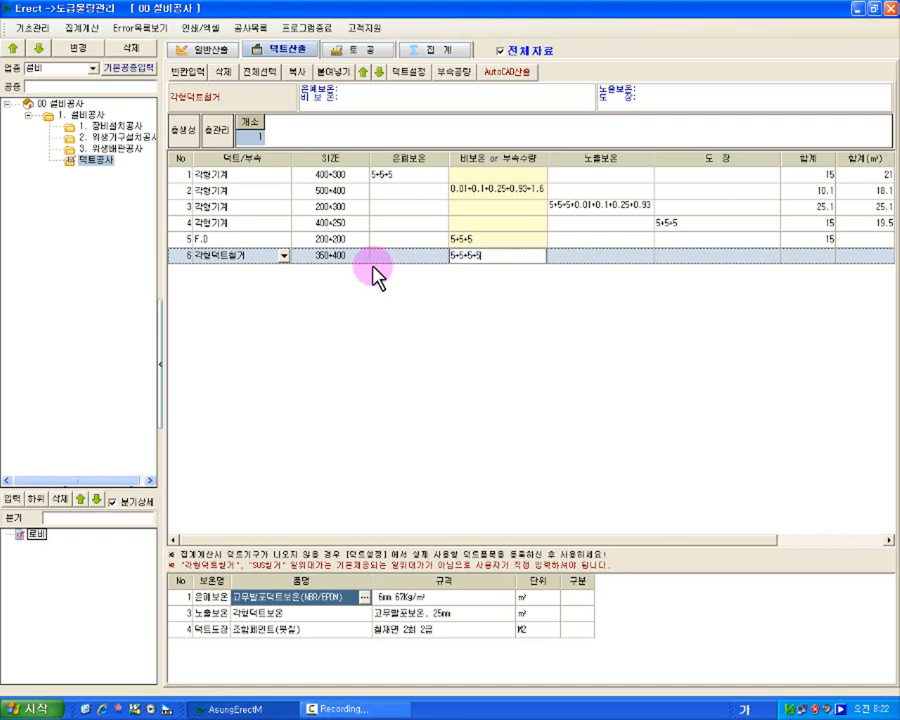
key("Tab")
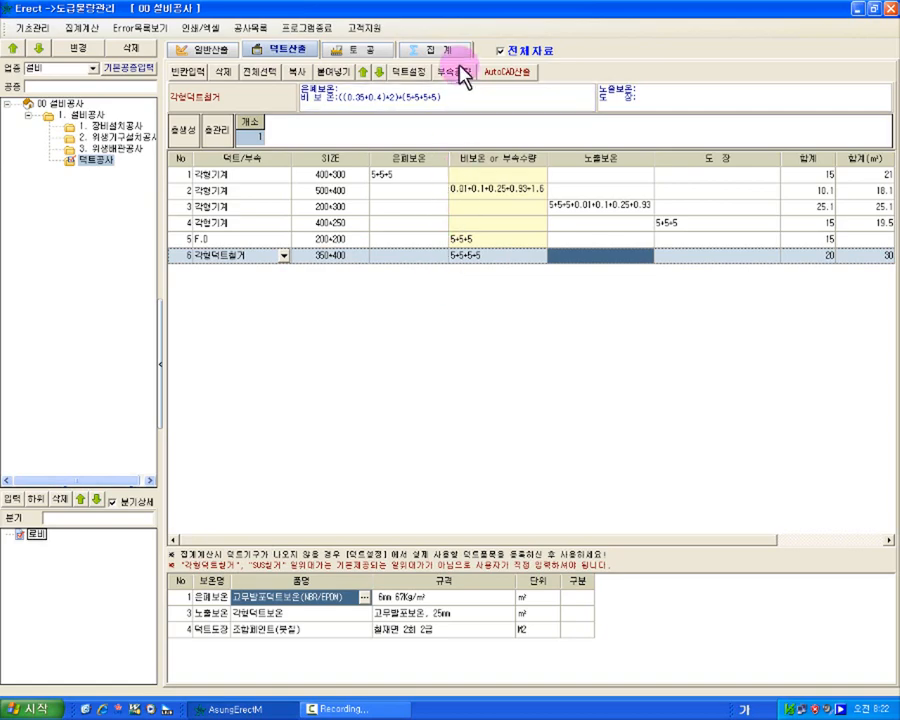
Run the summary calculation (집계계산) and check the 덕트철거 row's specification and quantity.
left_click(452, 51)
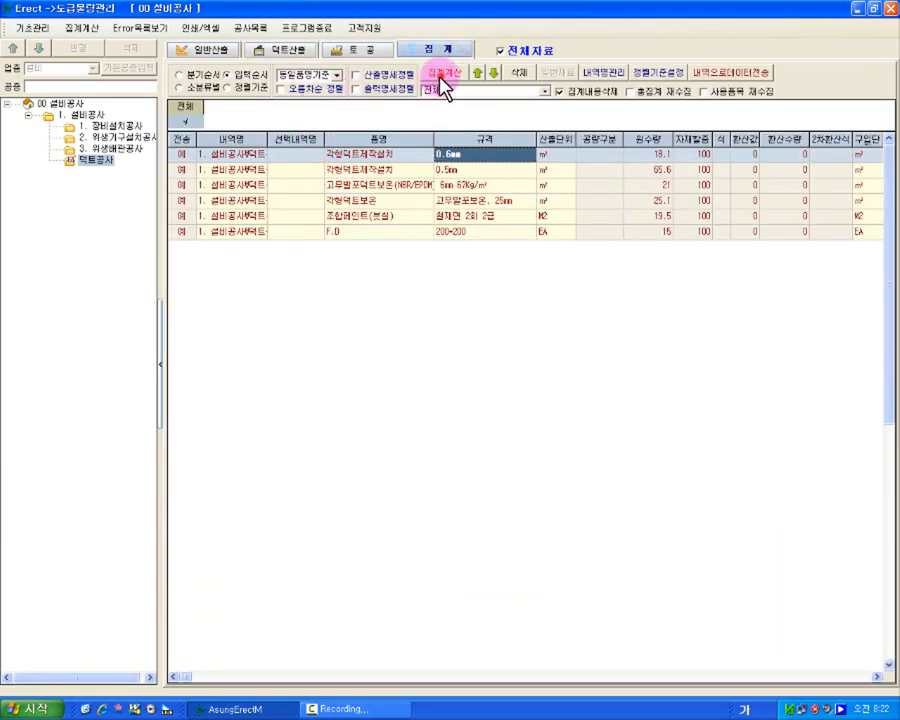
left_click(441, 73)
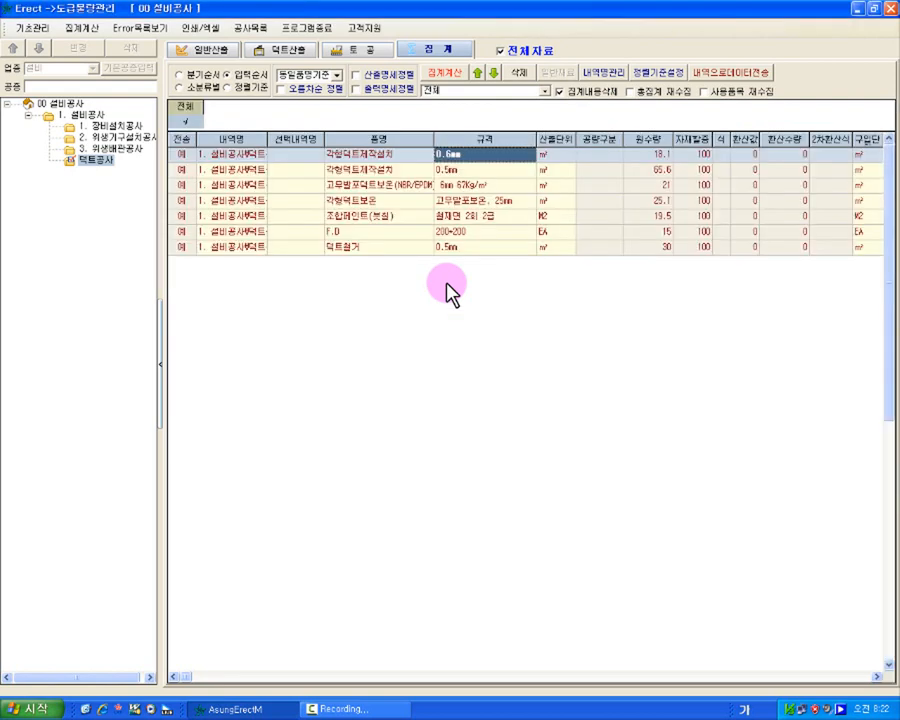
left_click(458, 248)
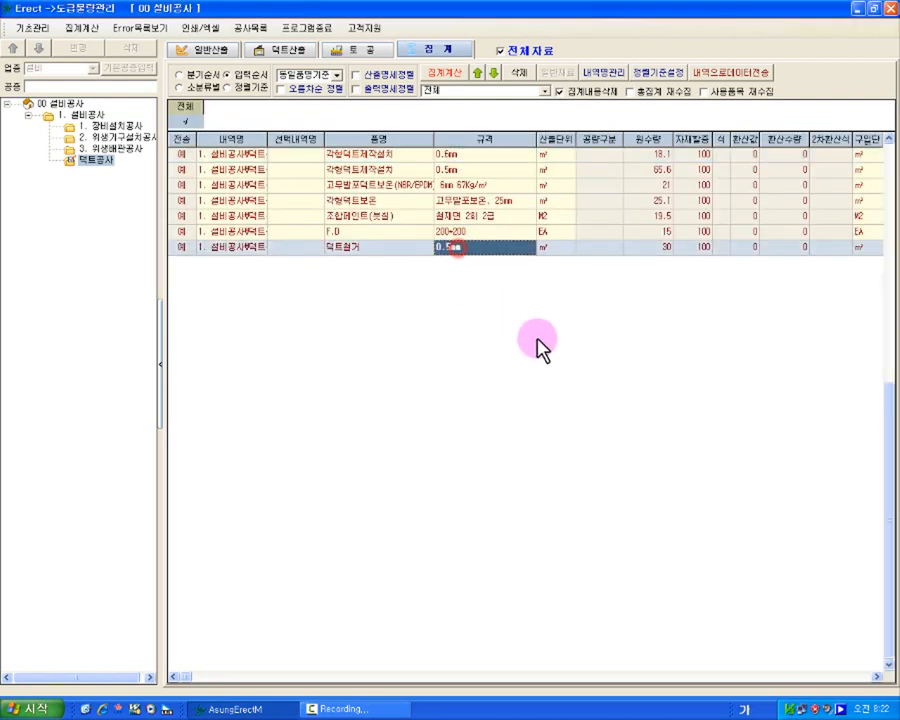
left_click(662, 248)
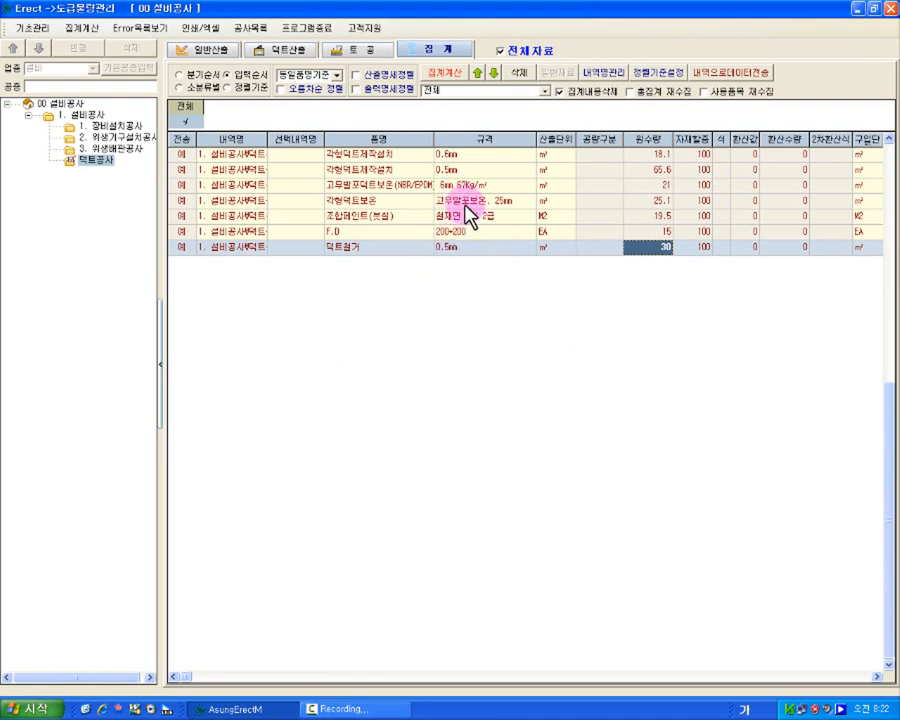
Compare the layout of the earthwork (토공) sheet with the 일반산출 sheet and return to the 덕트산출 sheet.
left_click(366, 50)
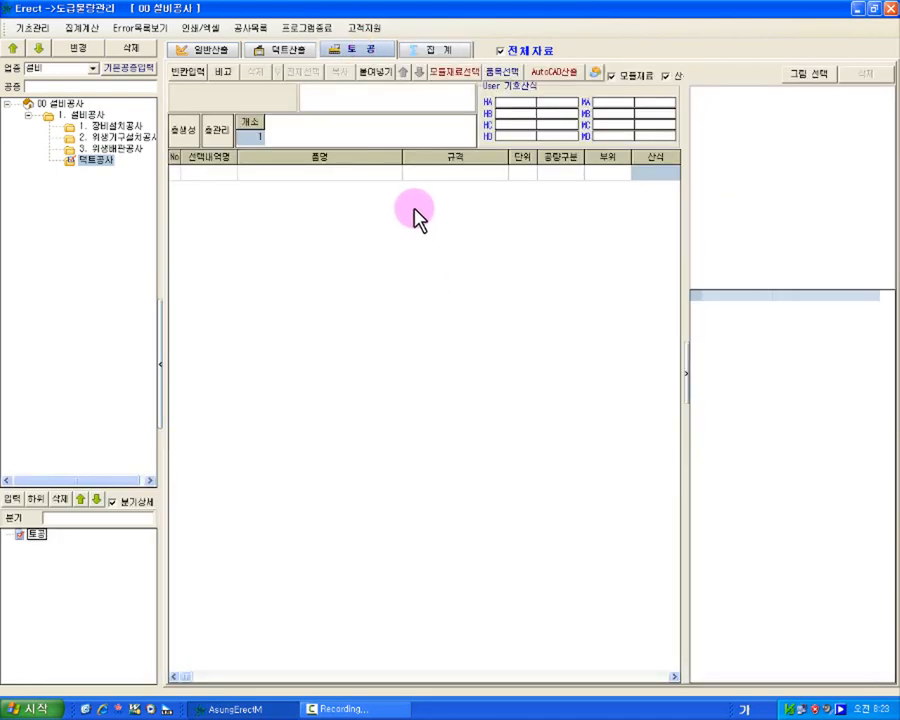
left_click(207, 51)
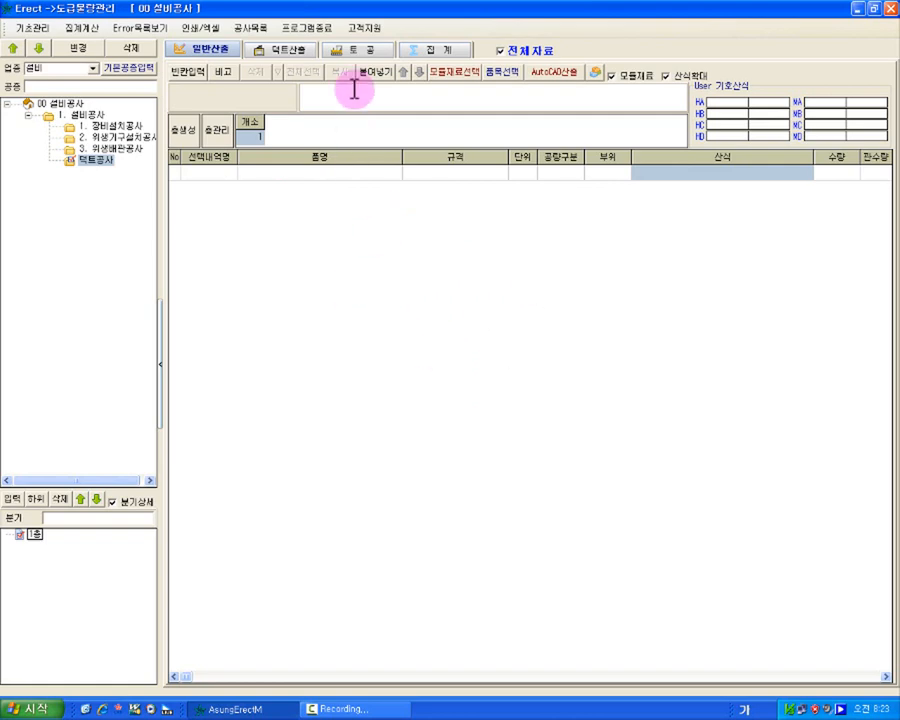
left_click(357, 55)
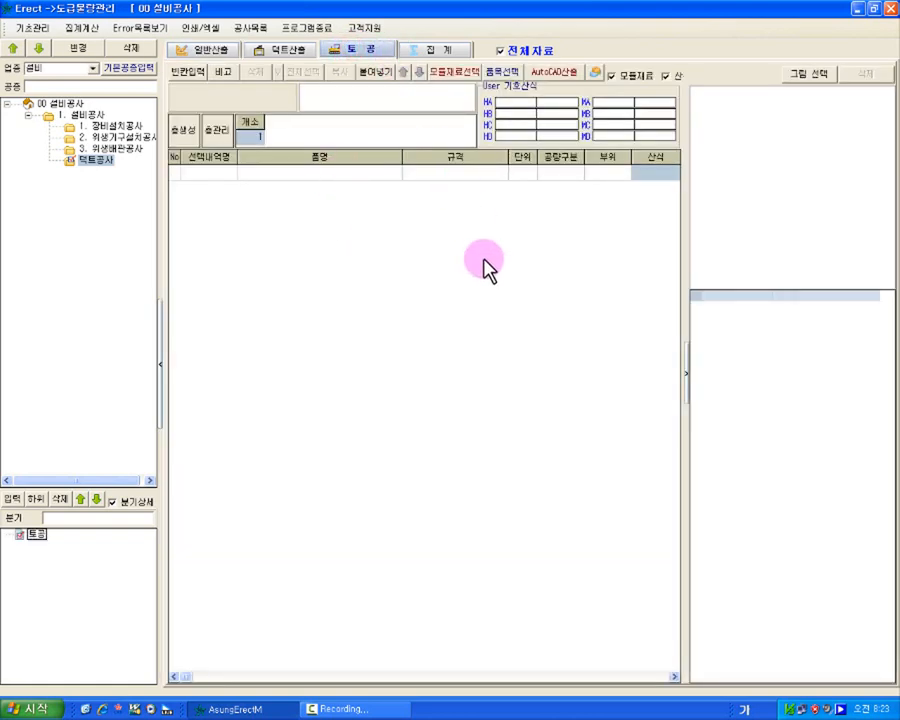
left_click(288, 50)
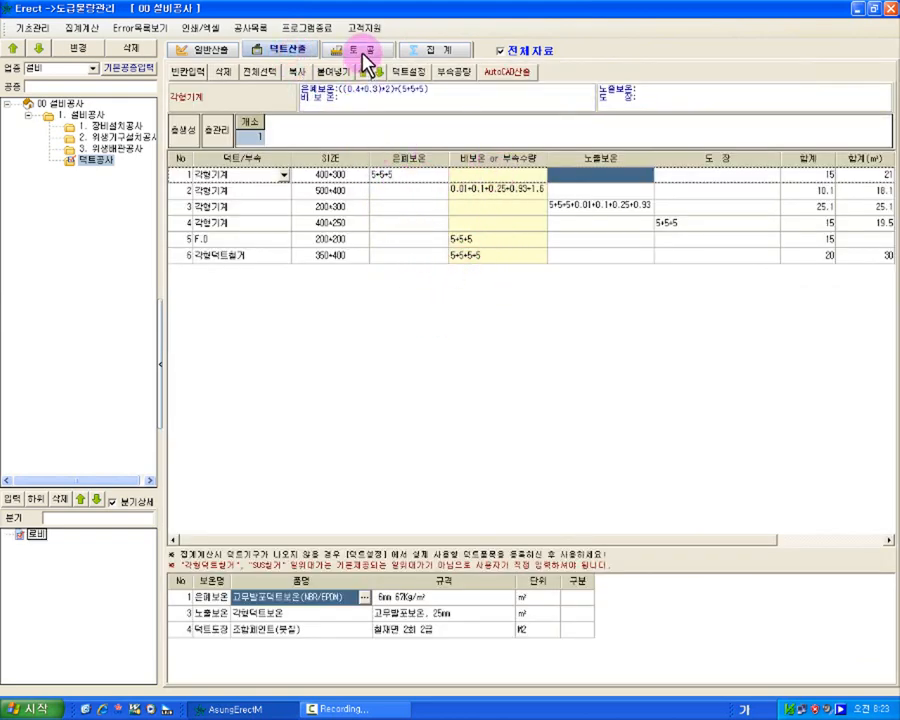
Compare the branch (분기) lists of the 일반산출, 덕트산출 and 토공 sheets, finishing on the 토공 branch.
left_click(205, 49)
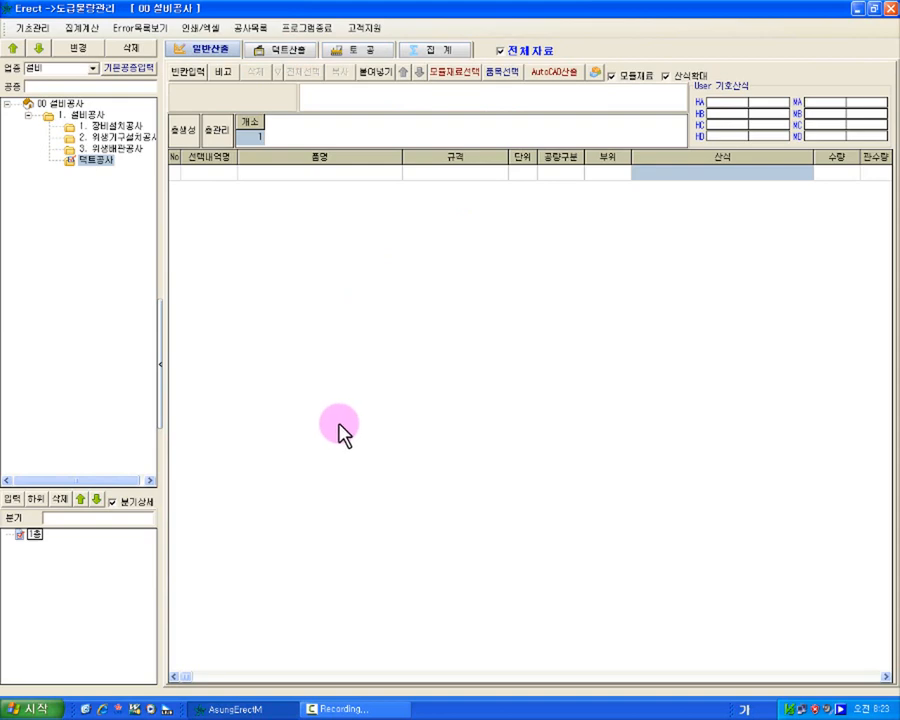
left_click(284, 49)
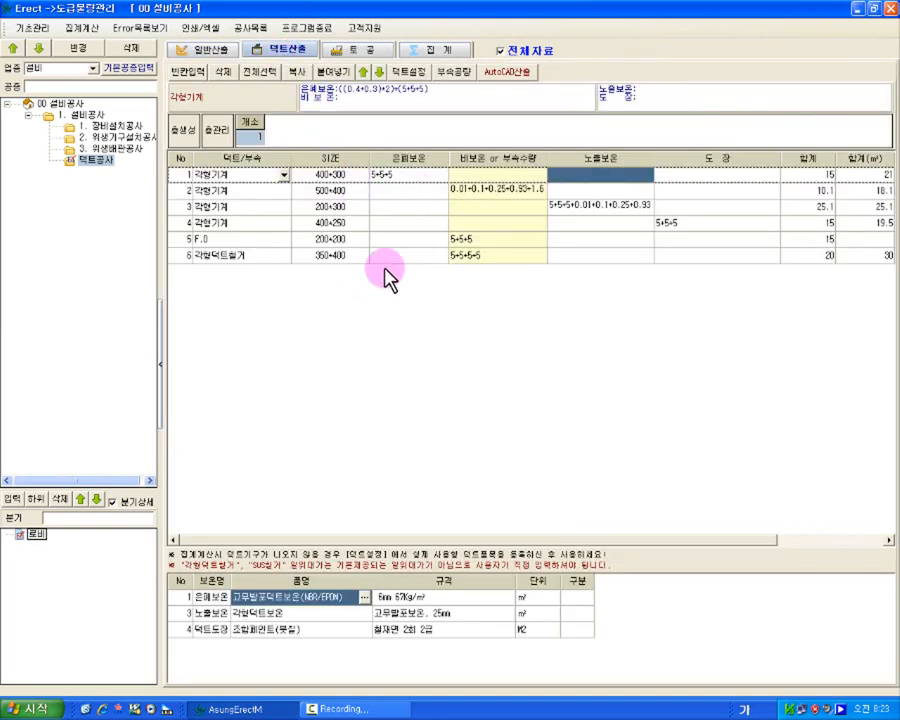
left_click(360, 49)
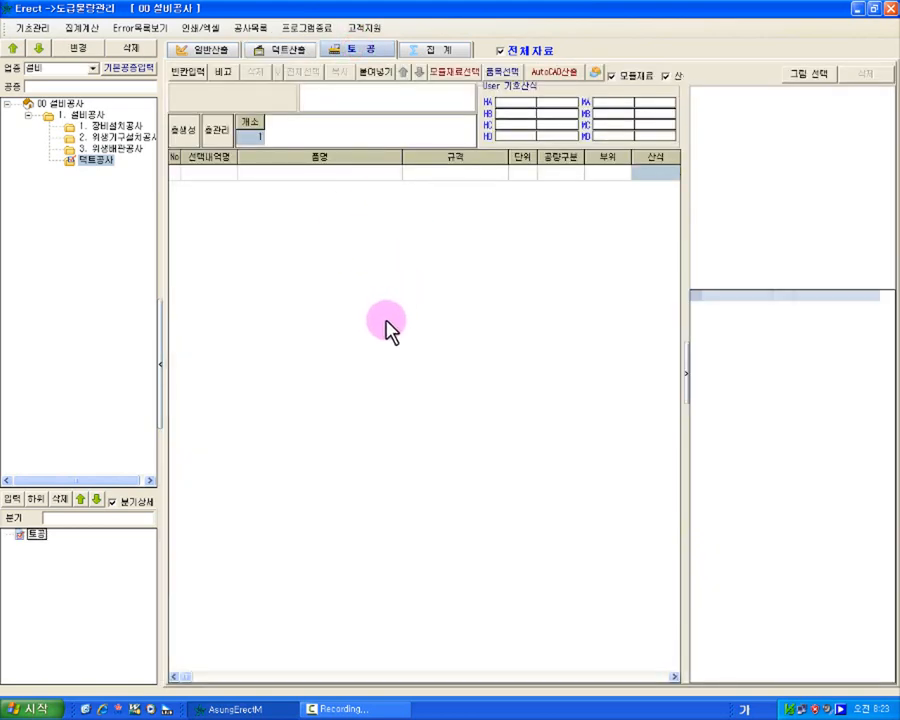
left_click(34, 534)
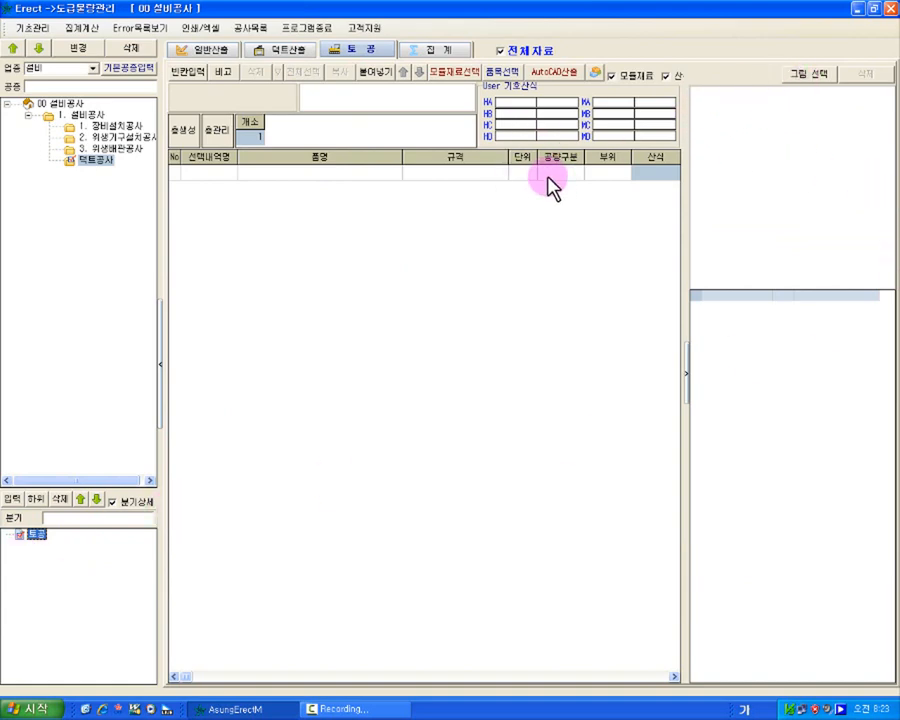
Insert the 터파기(줄기초) figure from the 터파기 shape type into the 토공 sheet.
left_click(808, 76)
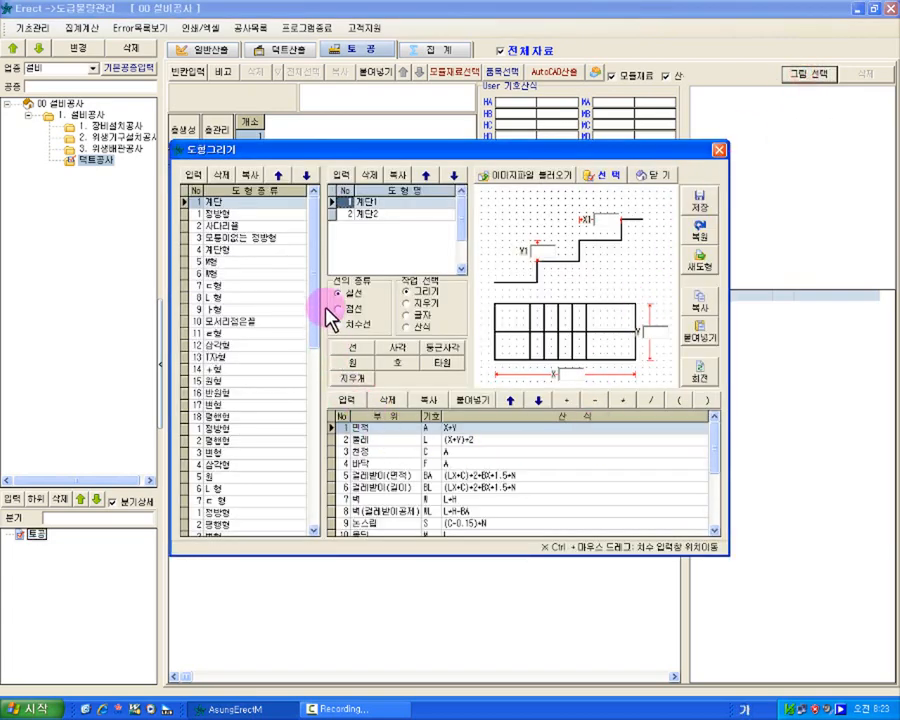
left_click_drag(317, 273, 317, 476)
left_click(200, 525)
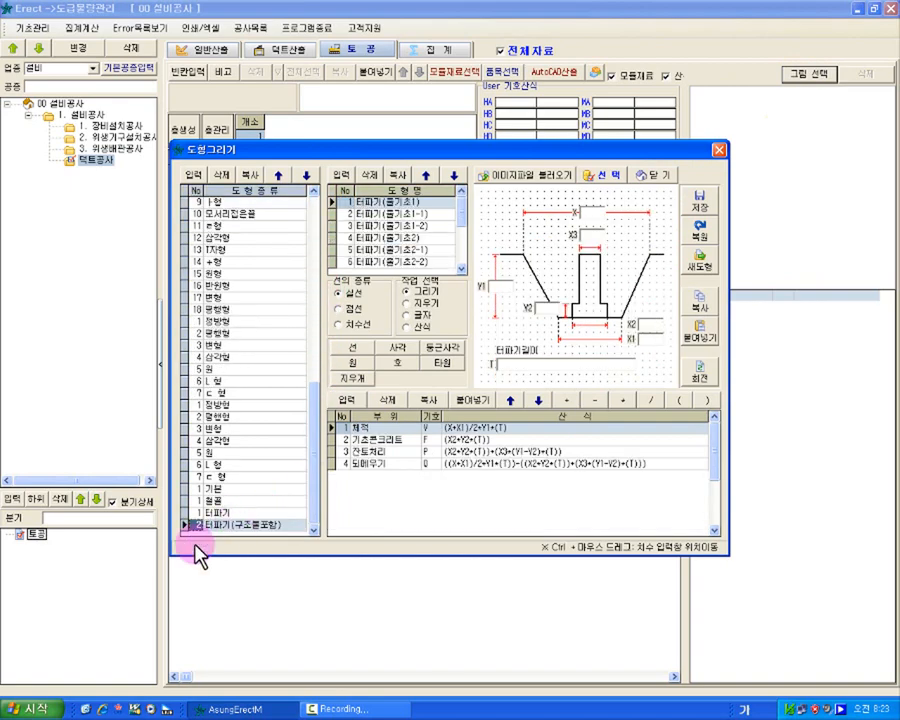
left_click(241, 512)
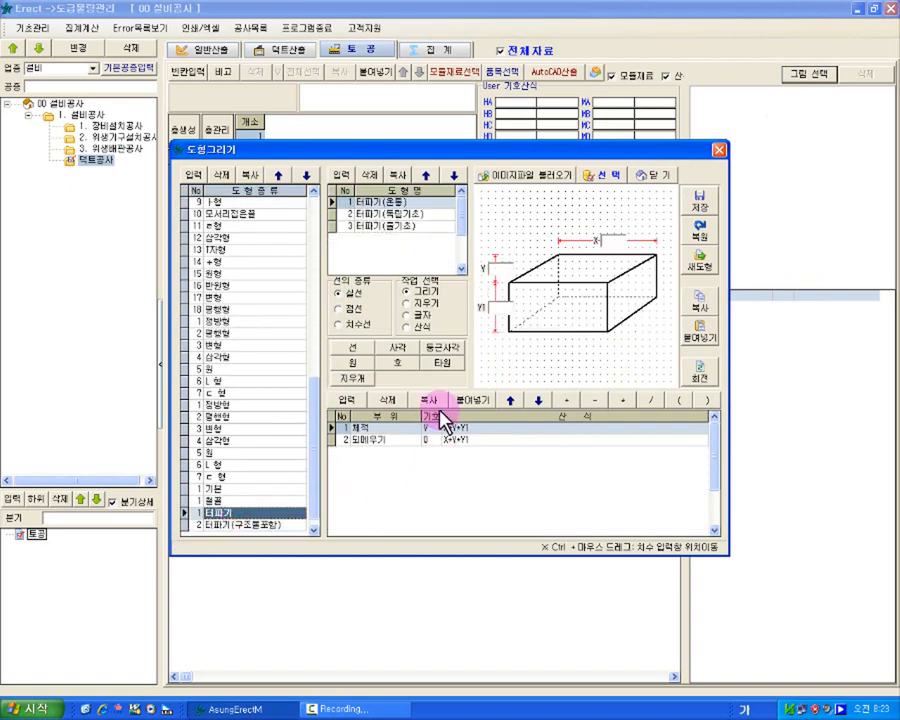
left_click(414, 215)
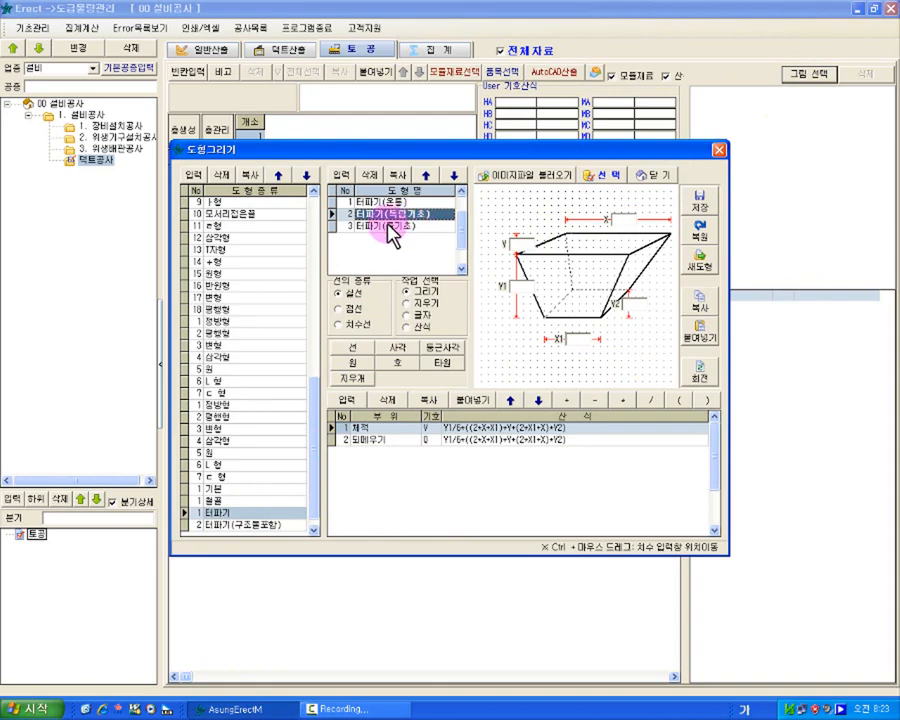
left_click(391, 230)
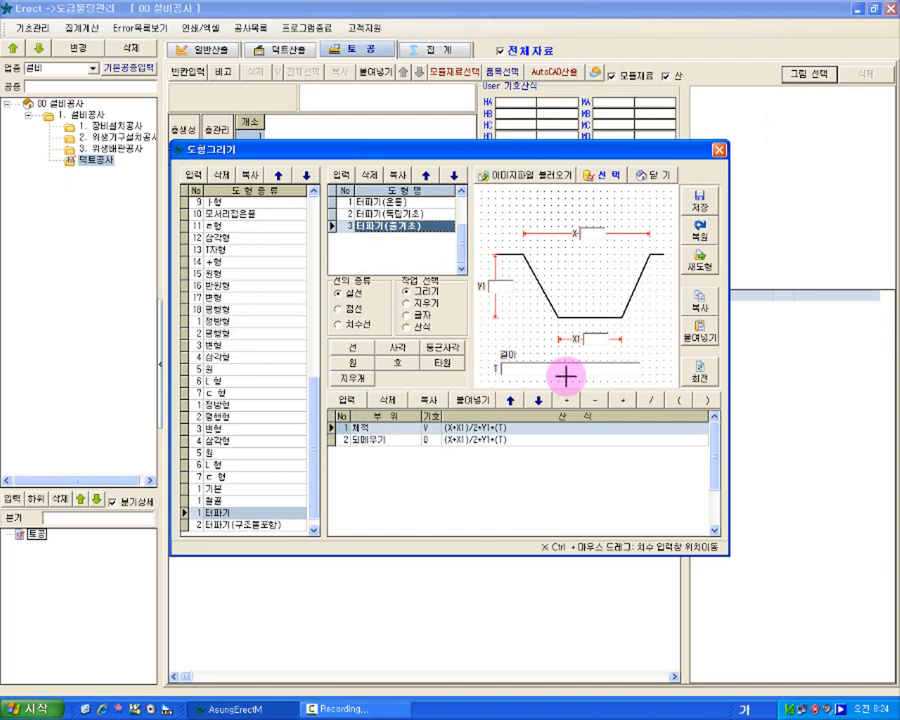
left_click(614, 178)
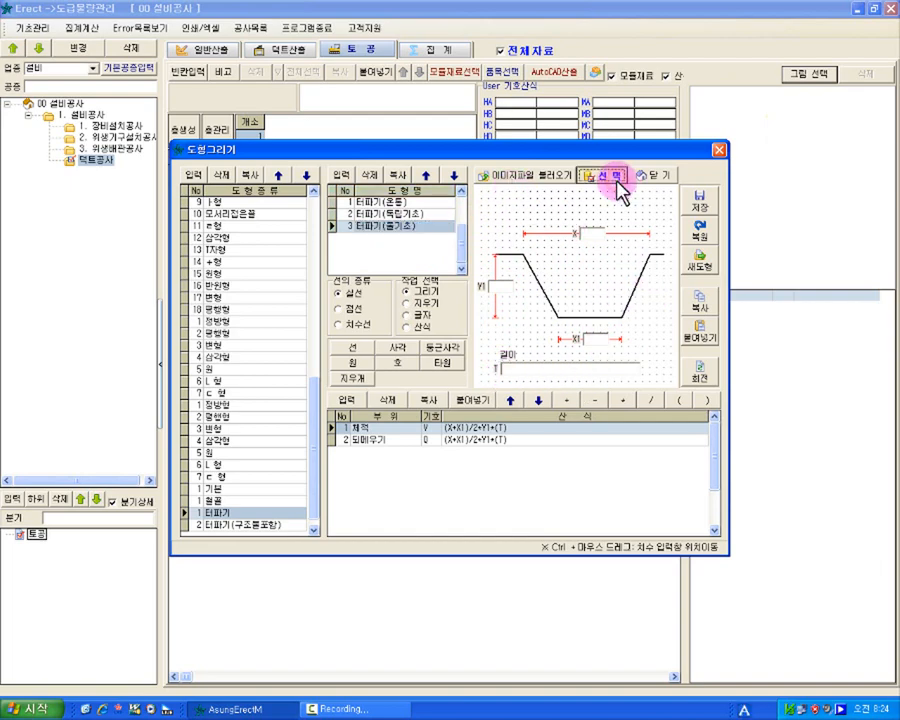
left_click(440, 380)
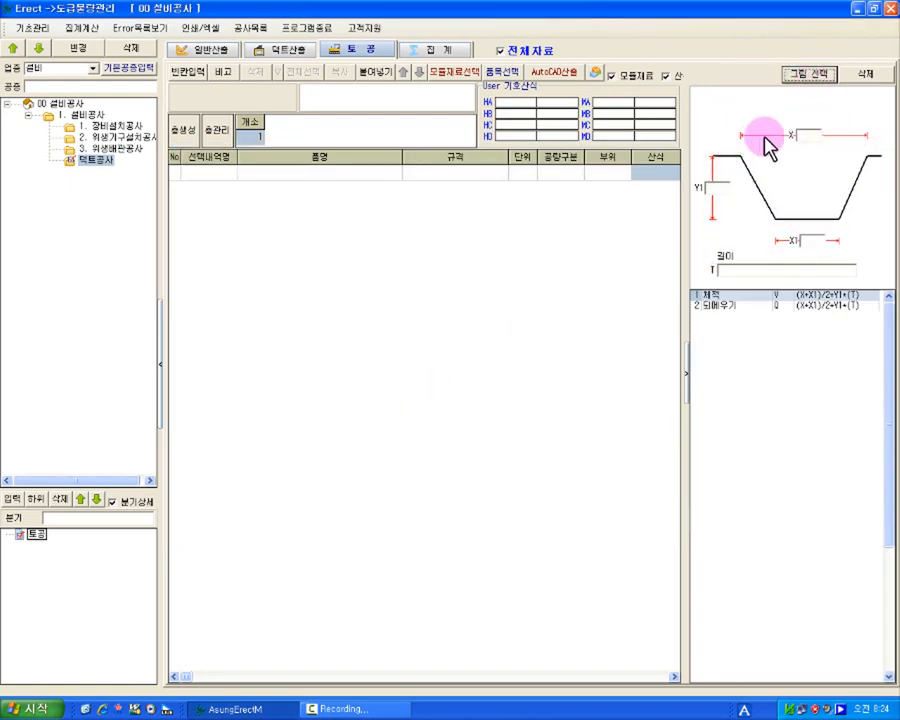
Set the excavation figure's dimensions to X 1, X1 0.5, Y1 1 and length (길이) T 10.
left_click(808, 136)
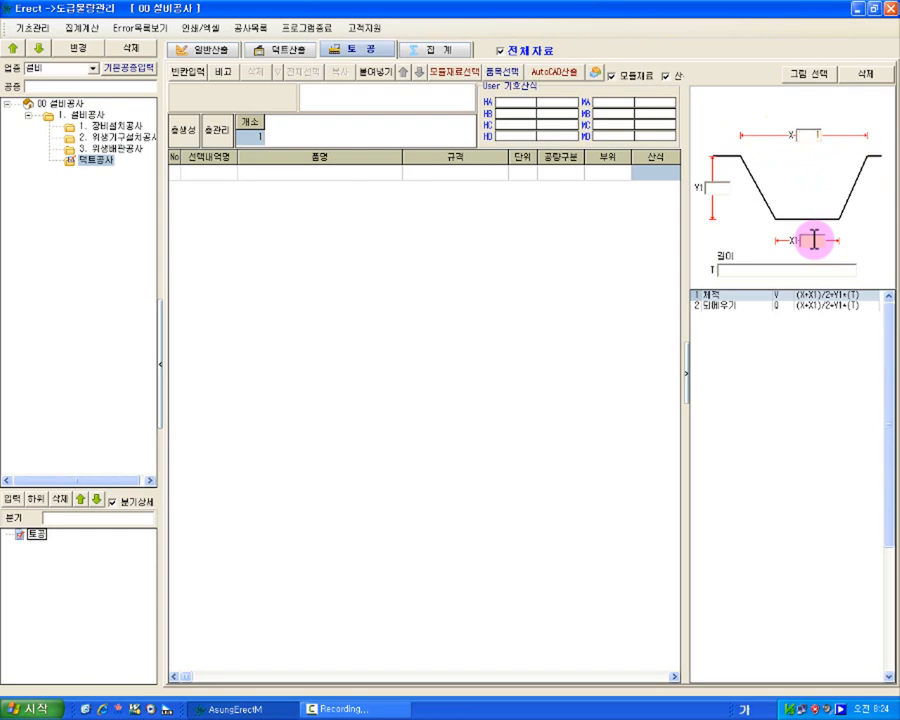
left_click(815, 239)
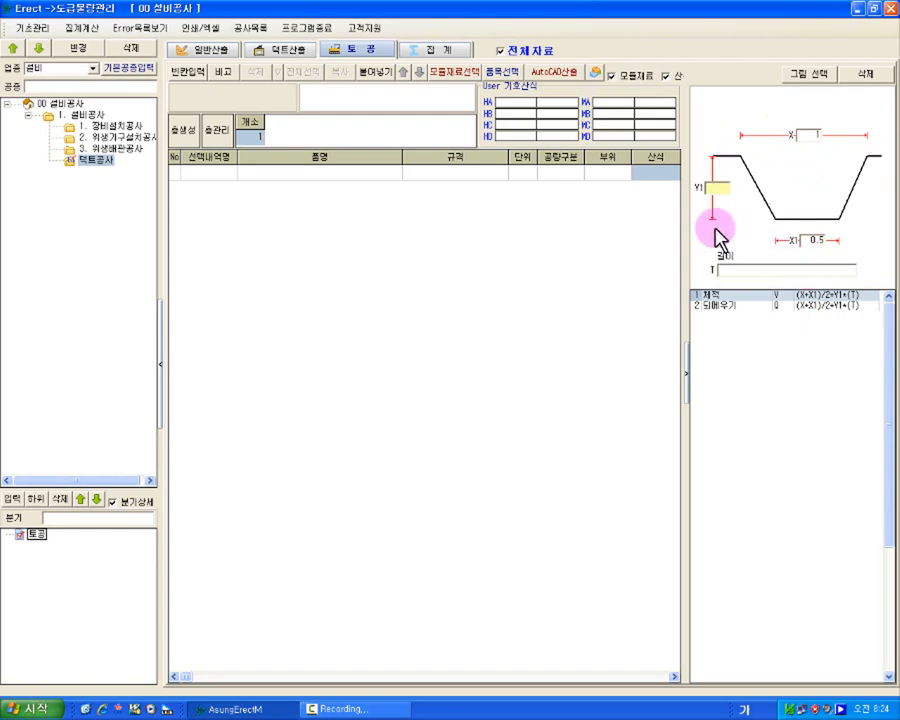
type("1")
left_click(730, 270)
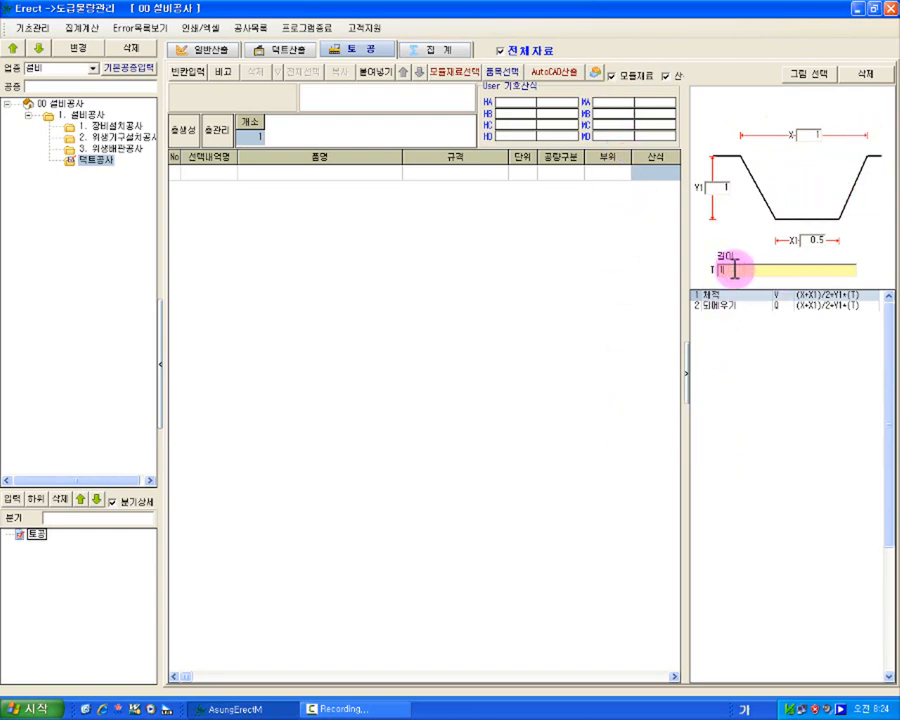
key("Return")
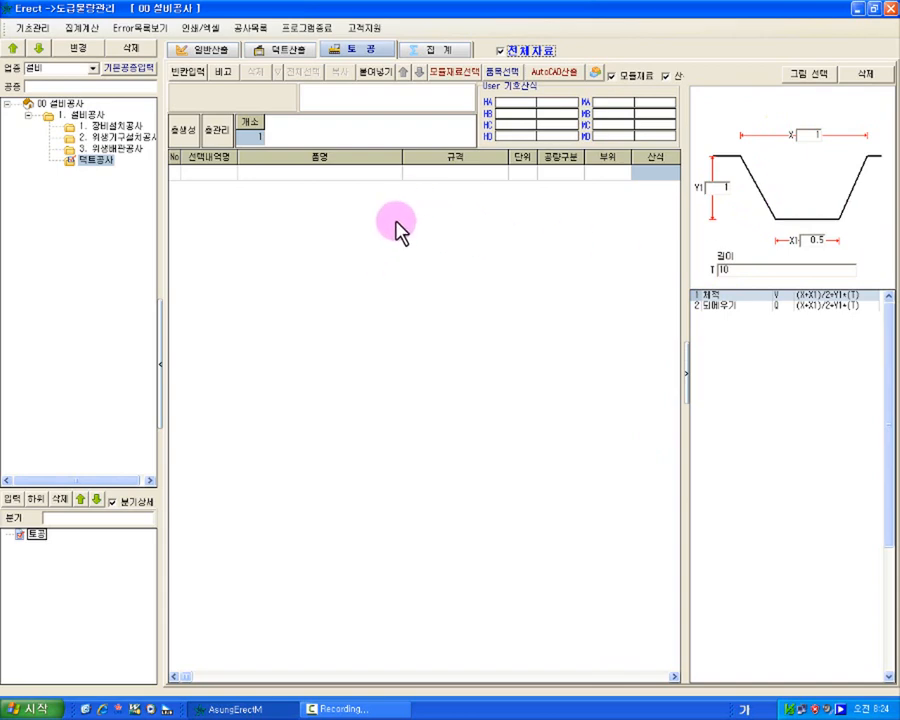
Search the item lookup for 터파기 and add 터파기(백호우0.7M3) with specification 보통토사 to the takeoff list.
left_click(510, 74)
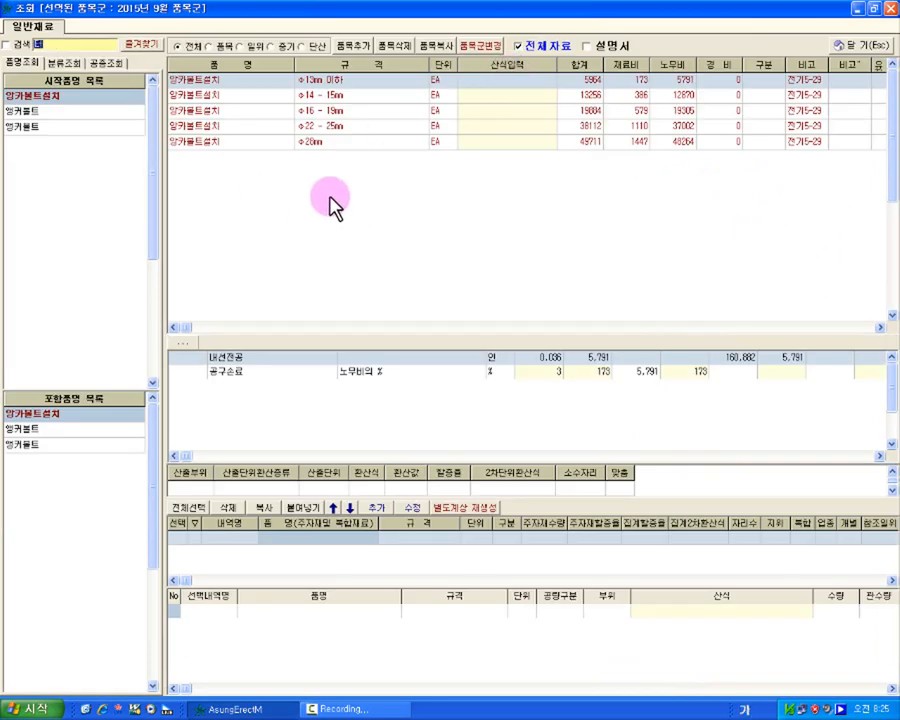
type("파기")
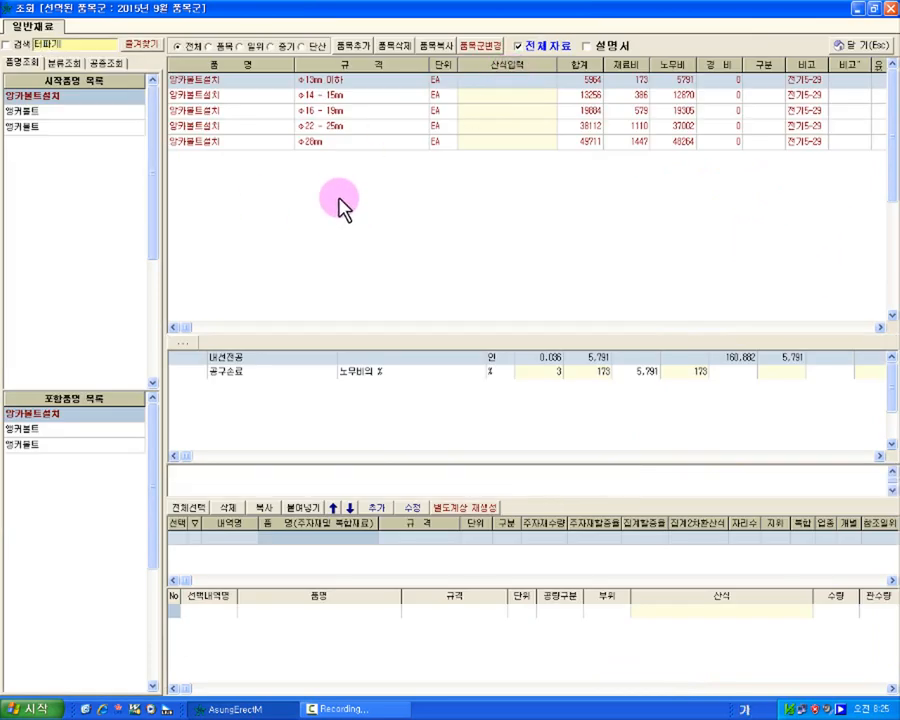
key("Return")
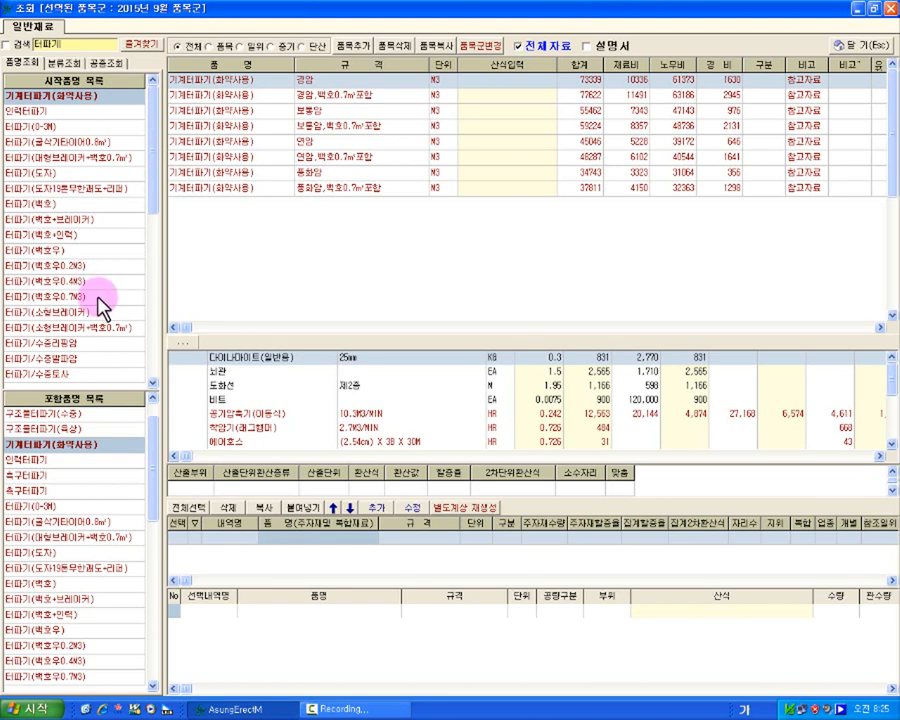
left_click(100, 297)
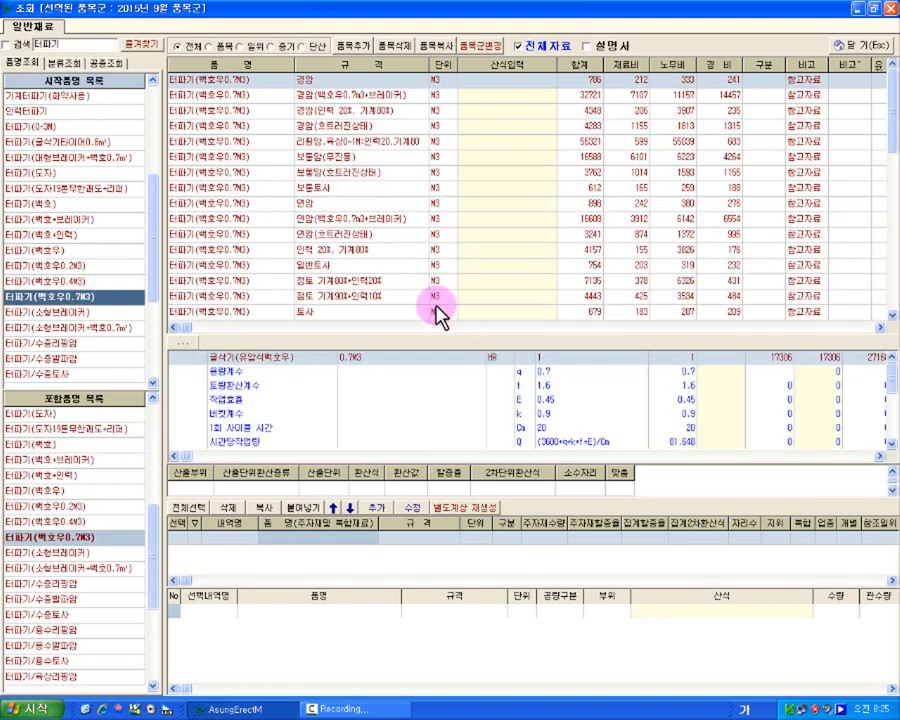
left_click(333, 315)
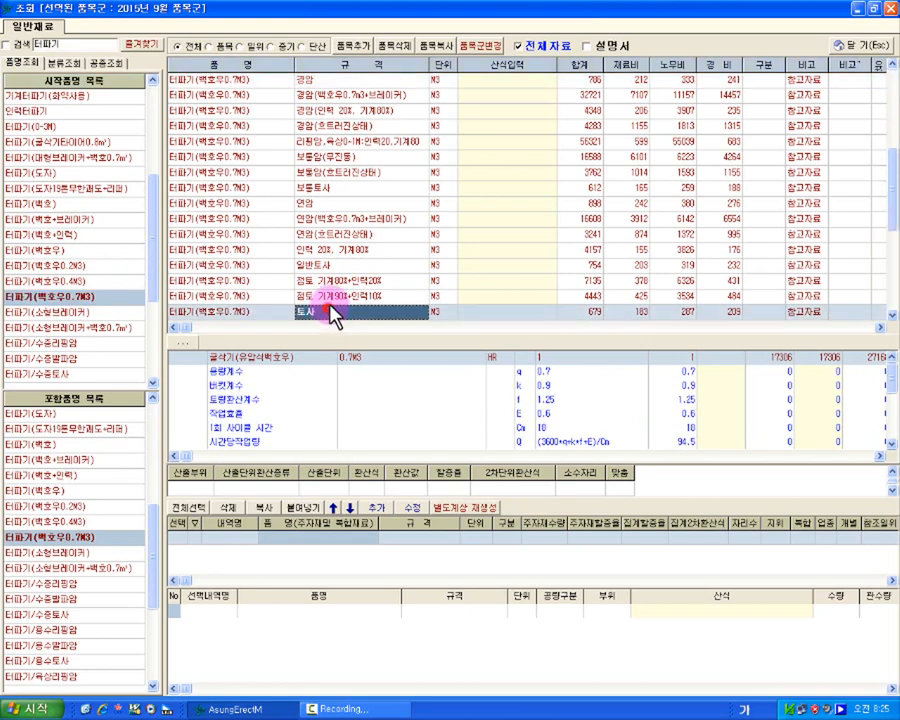
left_click(366, 192)
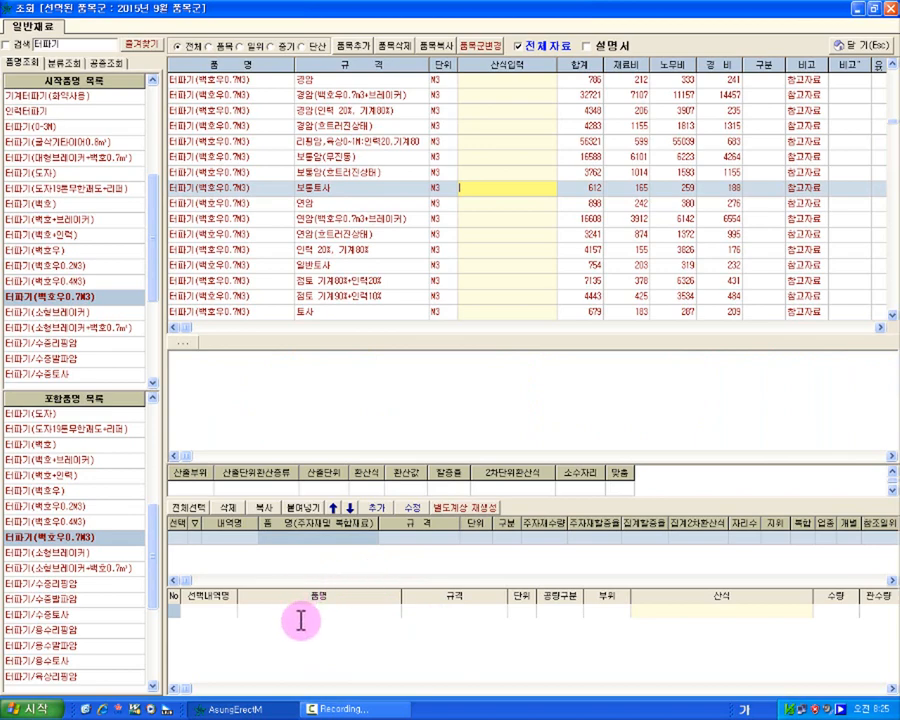
double_click(310, 612)
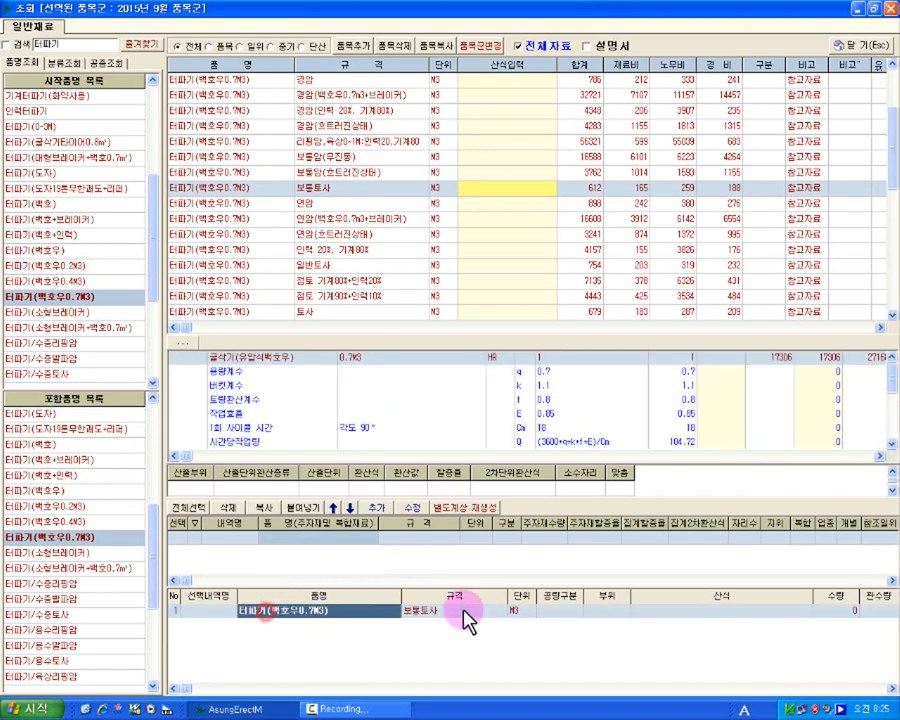
Search for 되메, add 되메우기 with specification 토사, 백호80%+인력20% to the takeoff list, and close the item lookup.
double_click(60, 45)
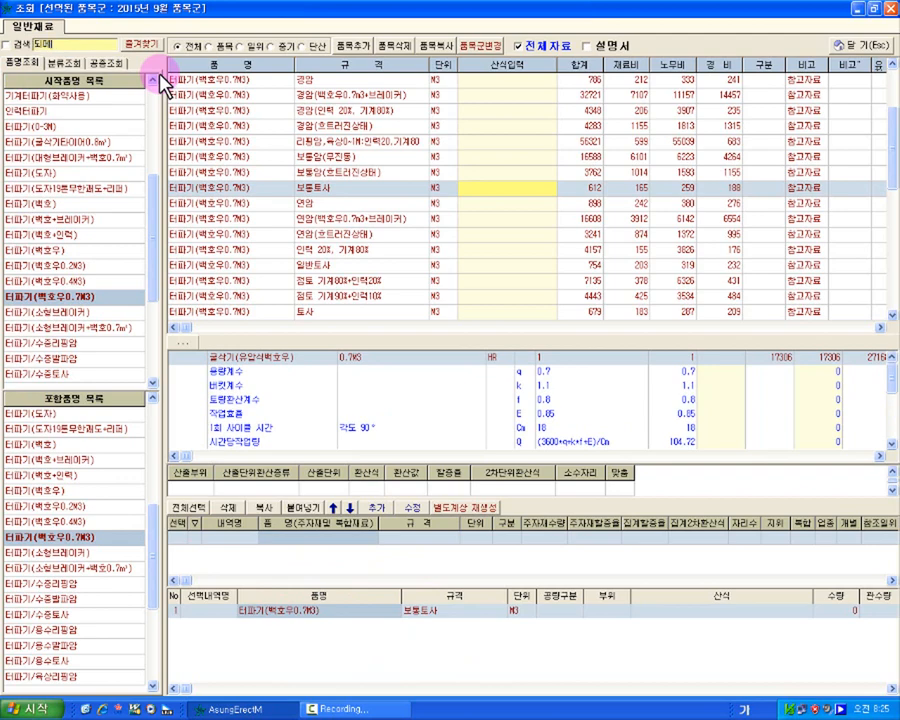
type("되메")
key("Return")
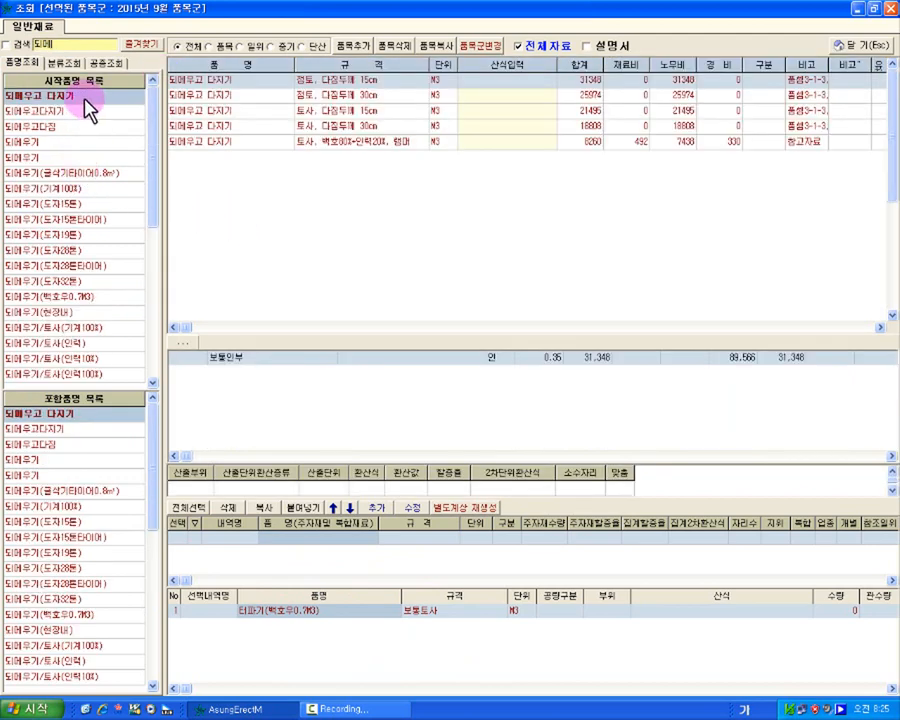
left_click(85, 113)
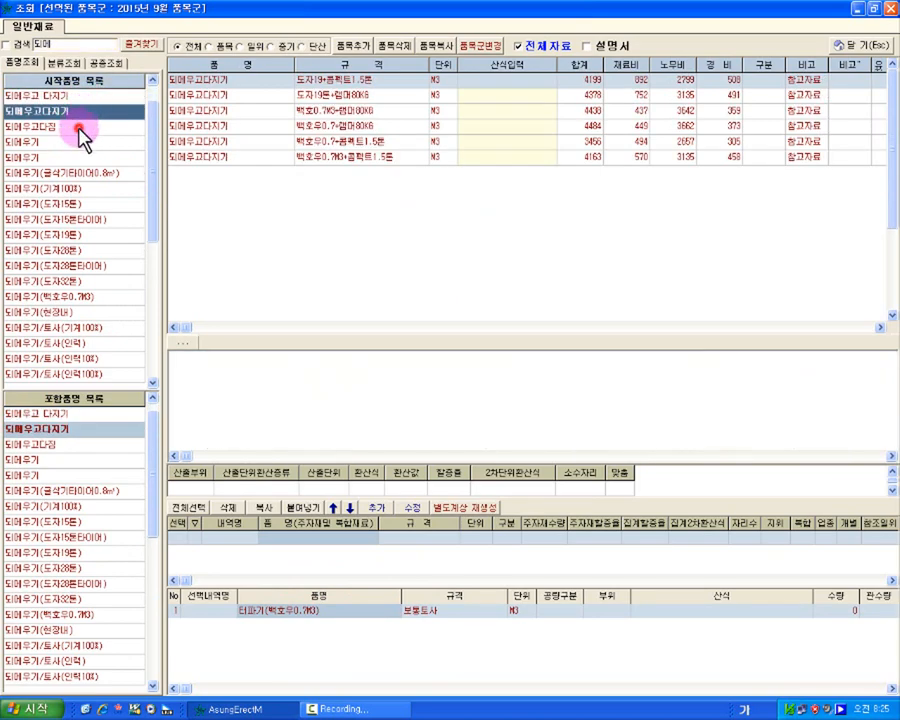
left_click(79, 129)
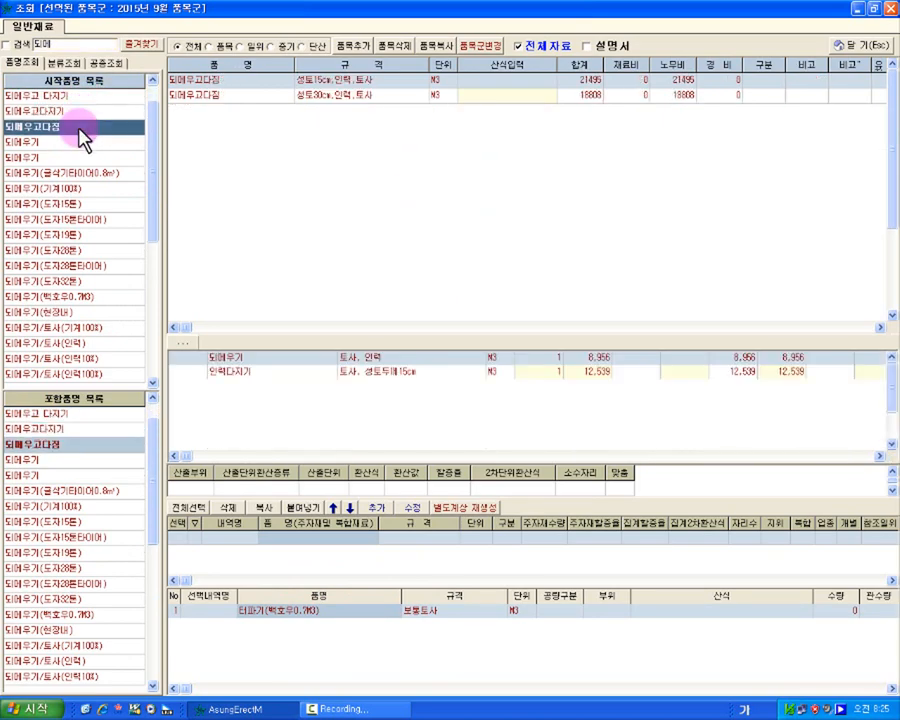
left_click(56, 145)
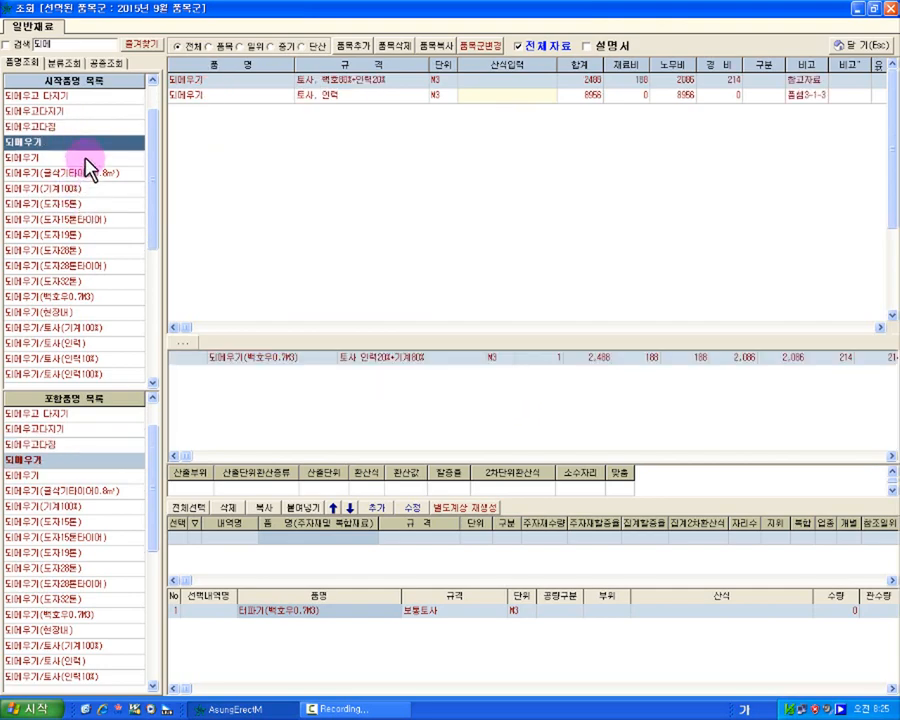
left_click(366, 83)
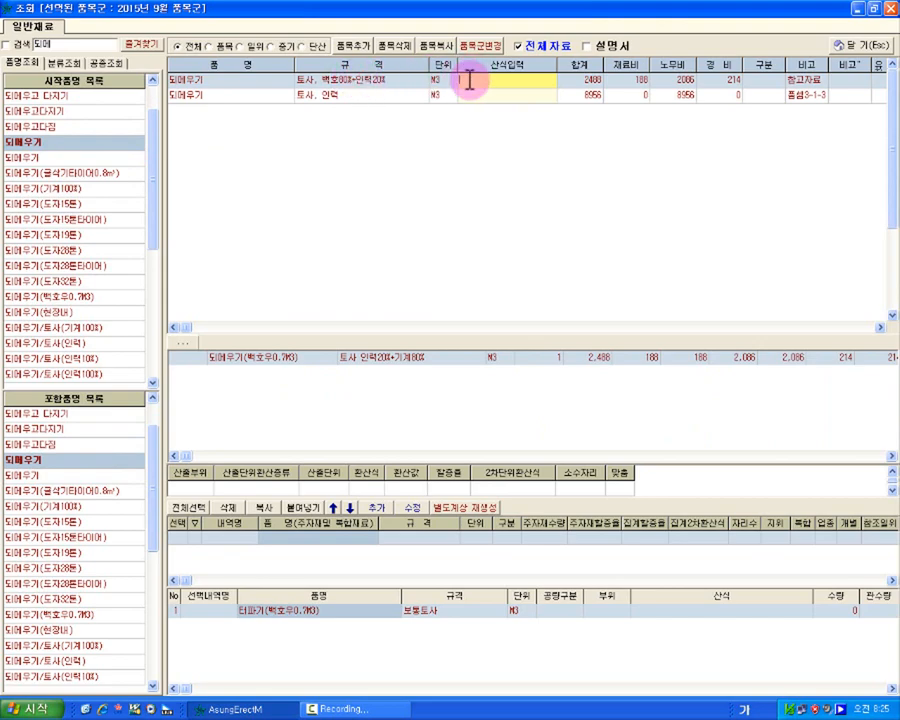
left_click(439, 84)
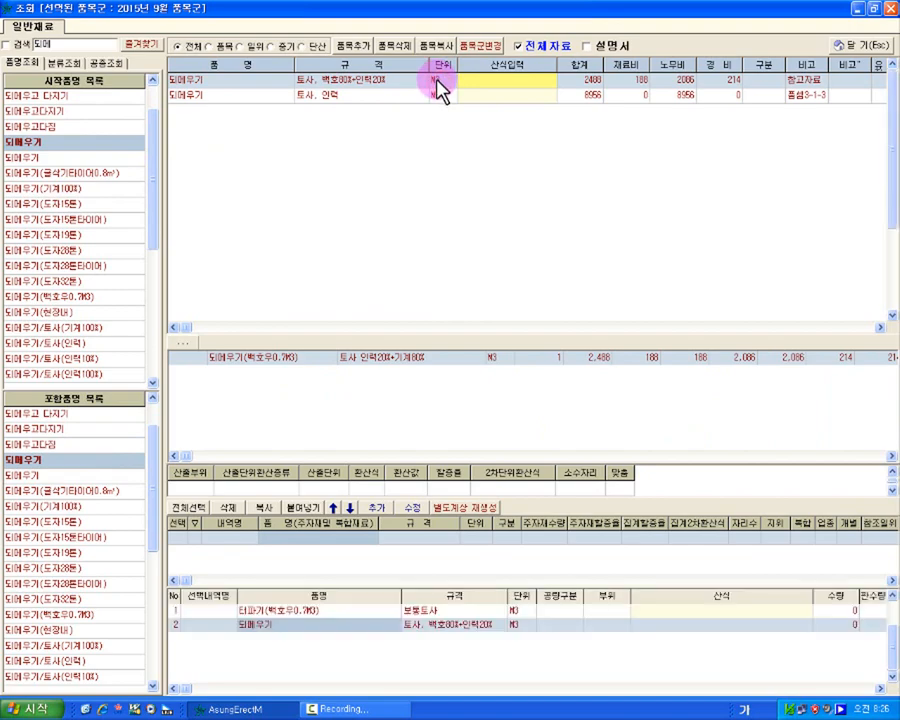
left_click(313, 612)
left_click(317, 622)
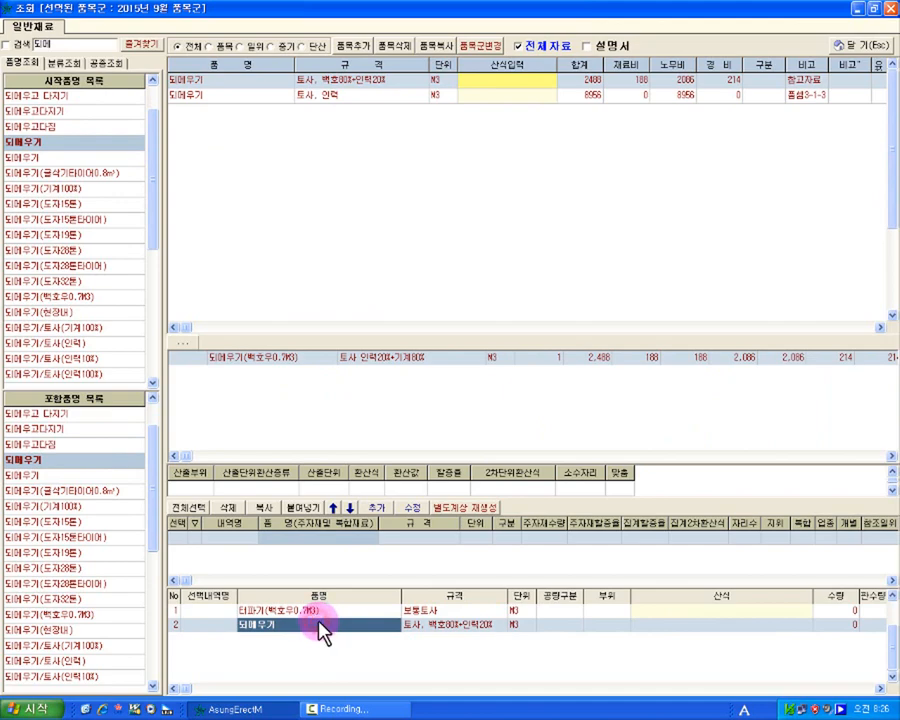
left_click(856, 46)
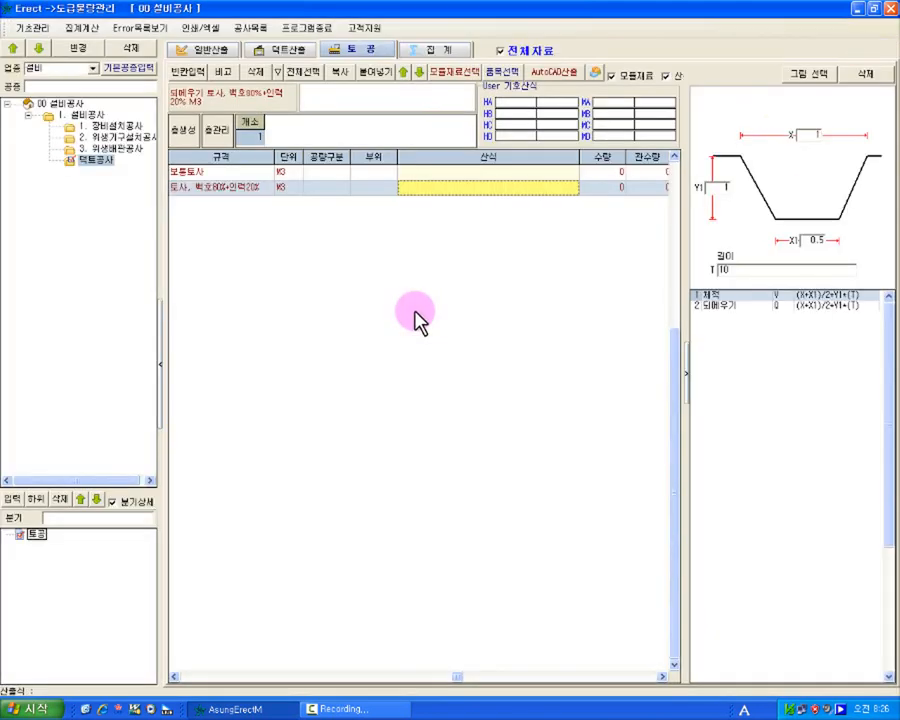
Link the figure's 체적 formula (X+X1)/2*Y1*(T) to the 터파기(백호우0.7M3) item and check its quantity.
left_click(231, 676)
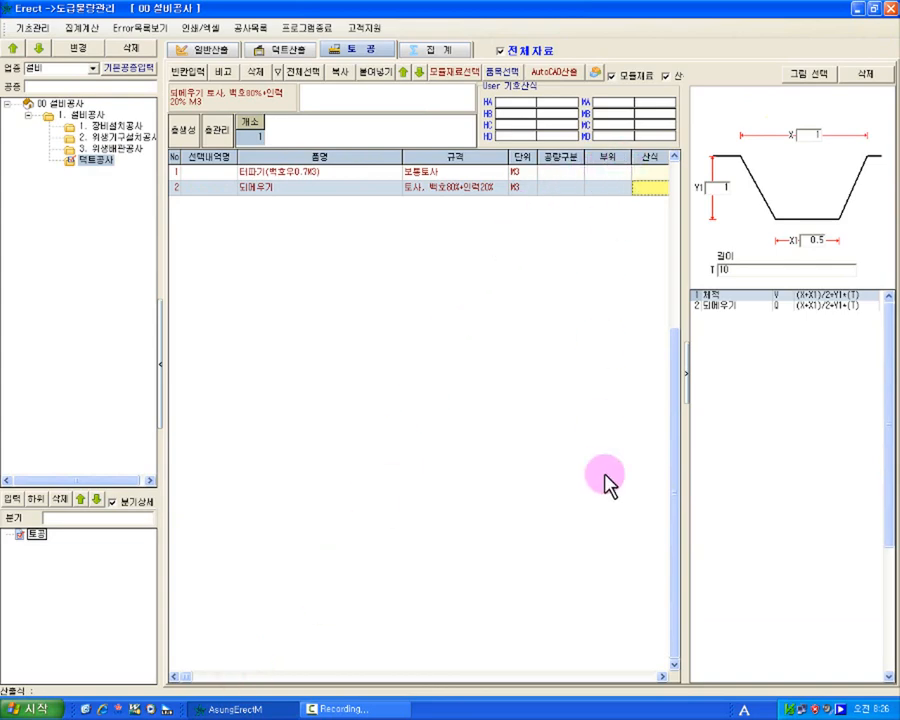
left_click(660, 676)
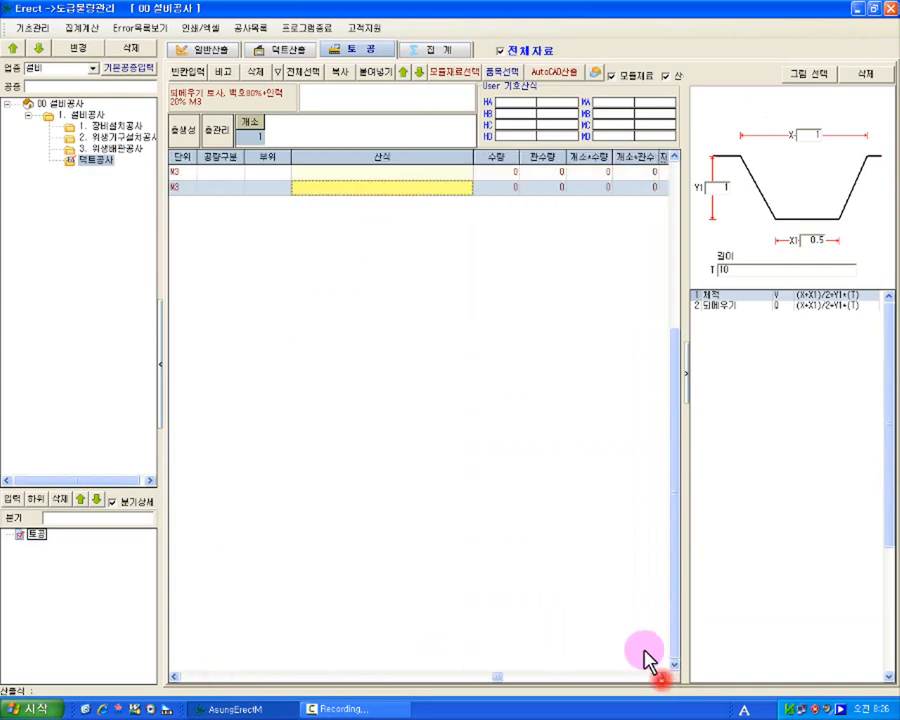
left_click(330, 172)
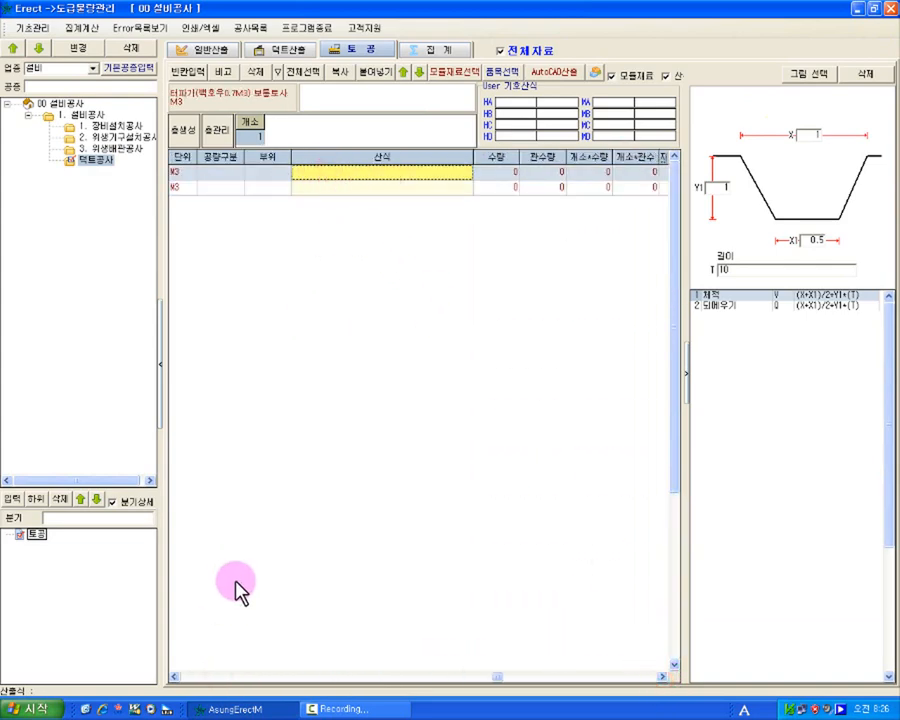
left_click(175, 677)
left_click(175, 678)
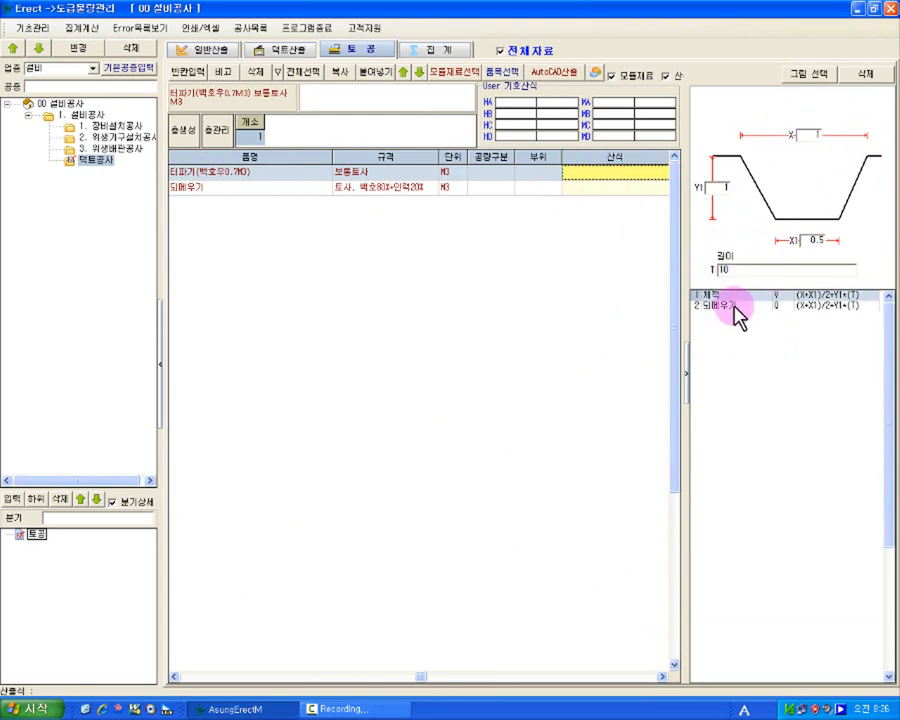
left_click(277, 173)
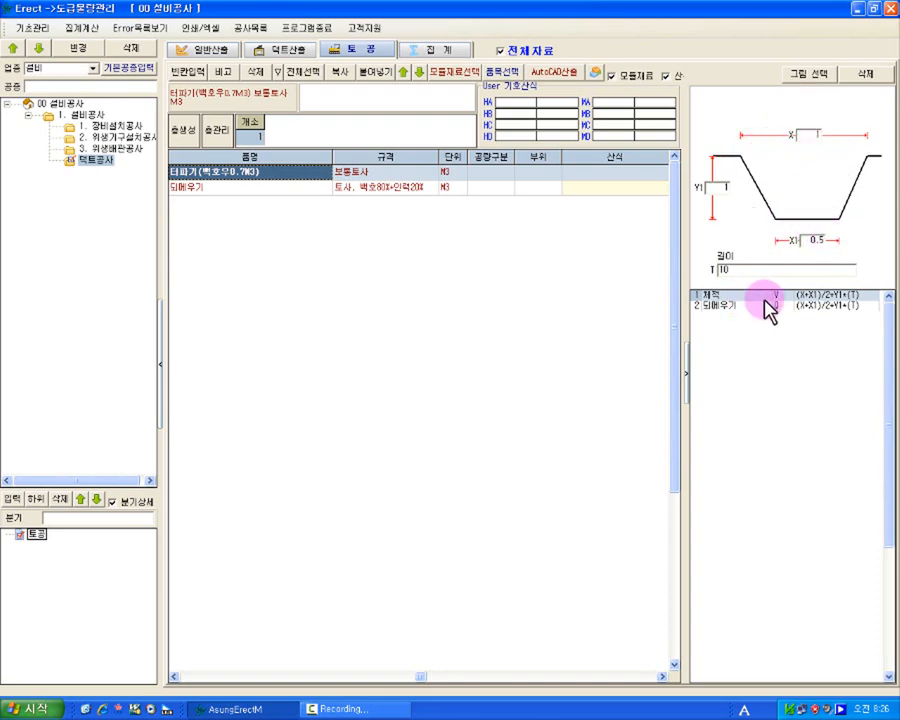
left_click(733, 296)
left_click(341, 172)
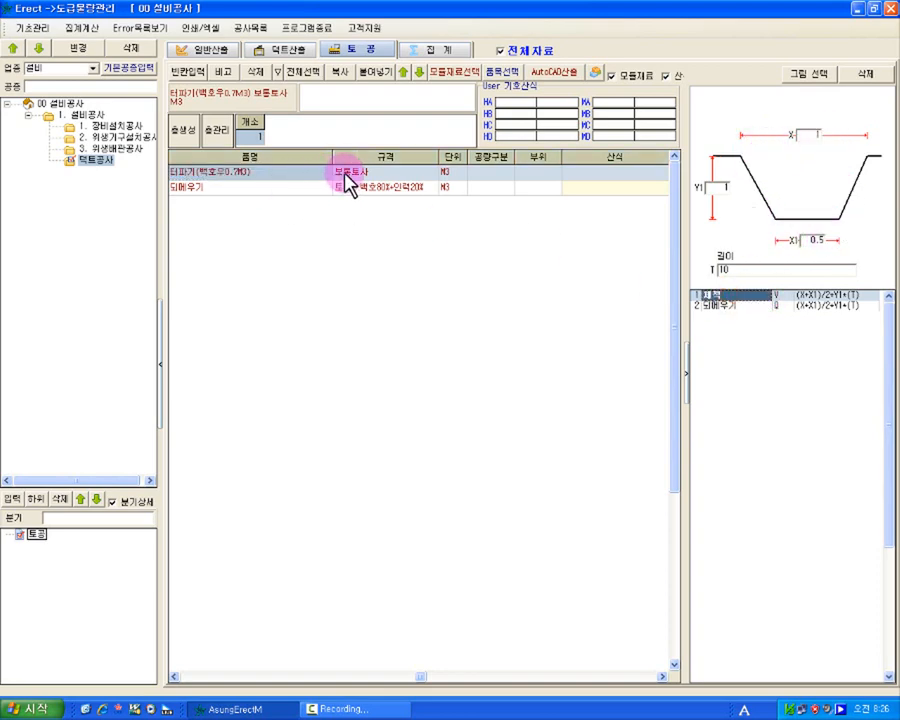
left_click(308, 173)
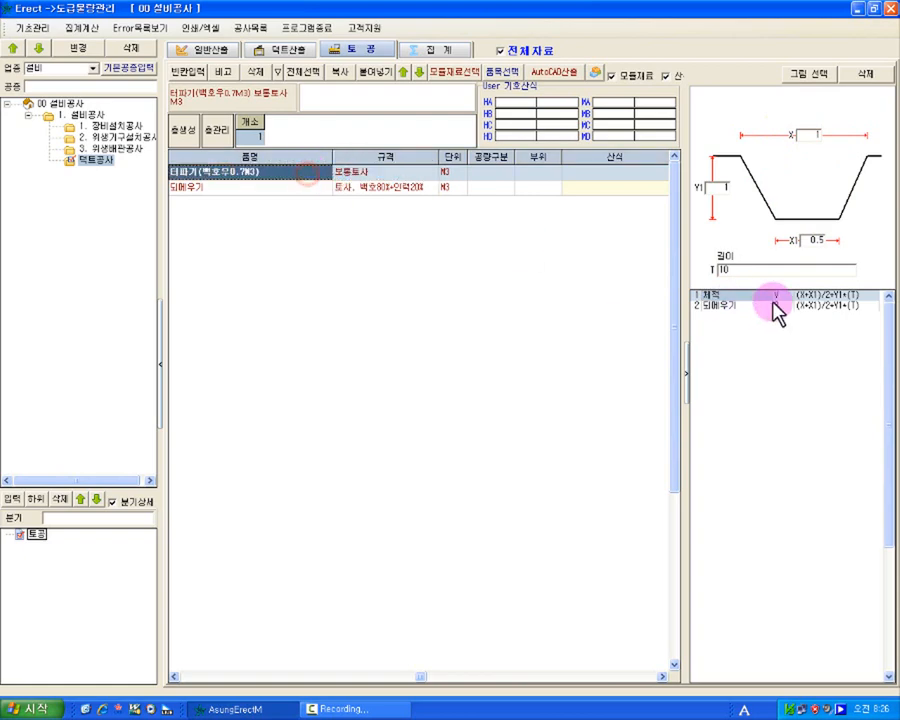
left_click(729, 298)
left_click(729, 298)
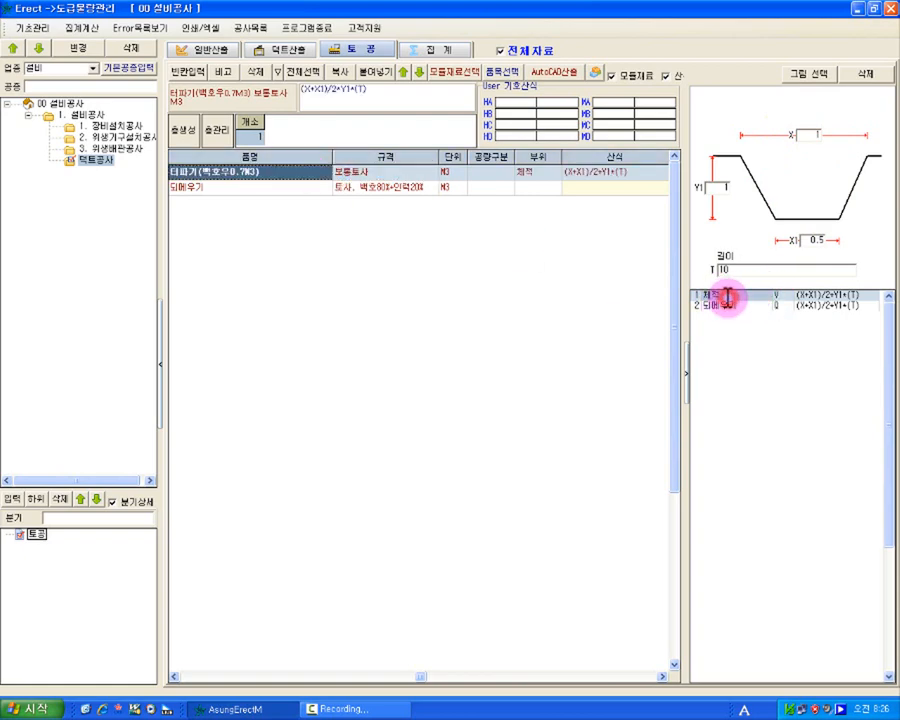
left_click(606, 177)
left_click(586, 174)
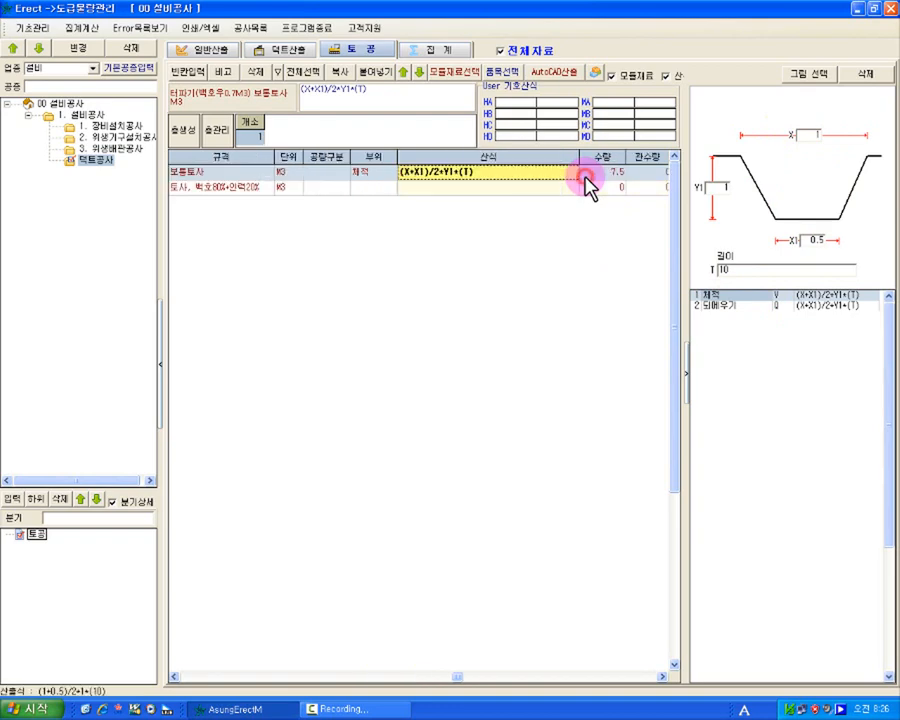
left_click(602, 172)
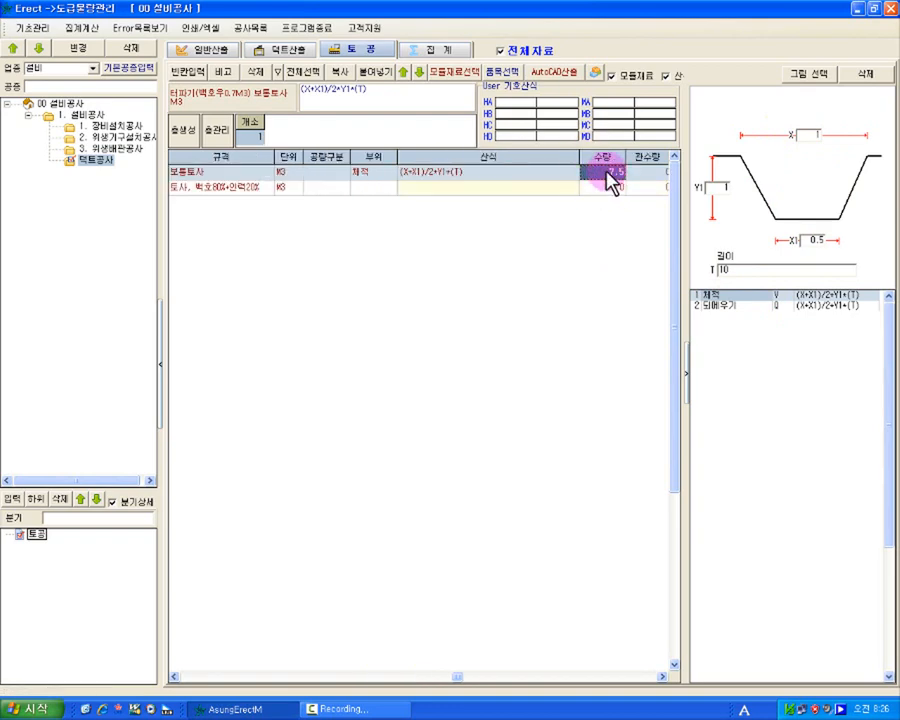
Link the figure's 되메우기 formula (X+X1)/2*Y1*(T) to the 되메우기 item and compare the quantities of both items.
left_click(290, 188)
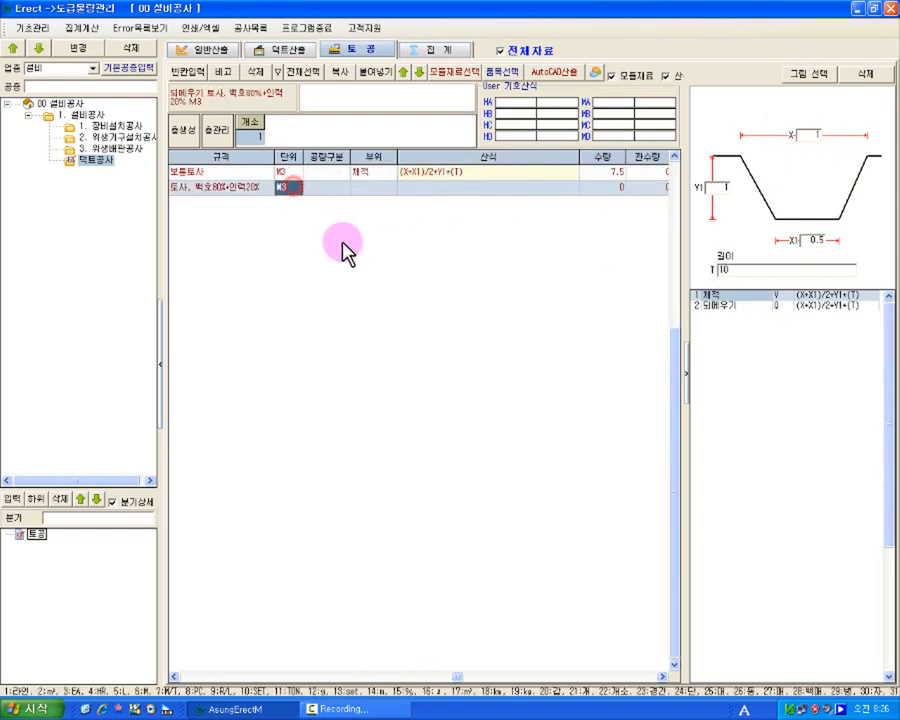
left_click(193, 678)
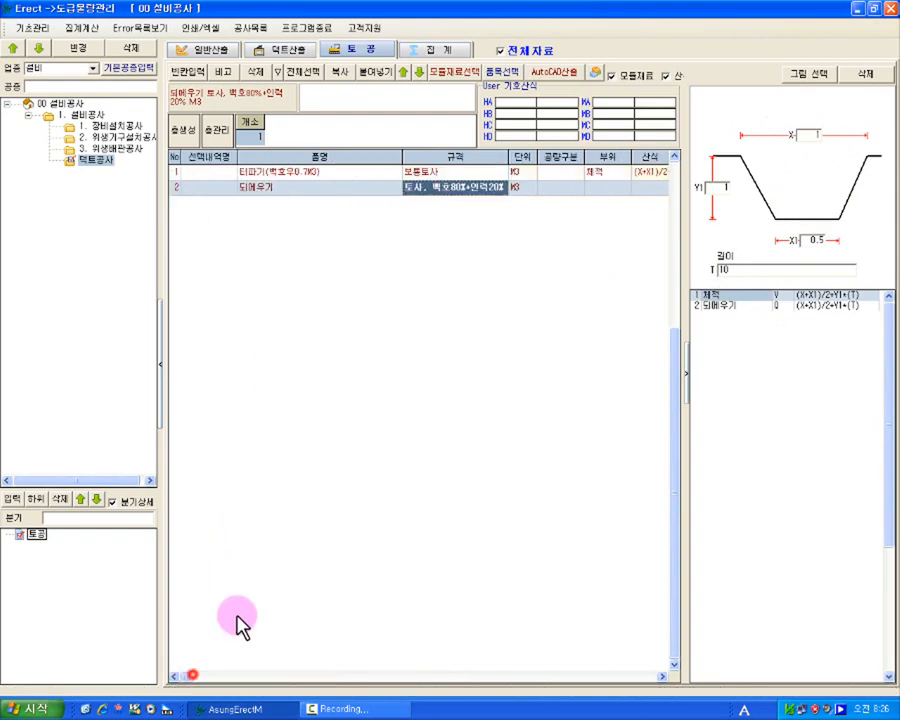
left_click(302, 192)
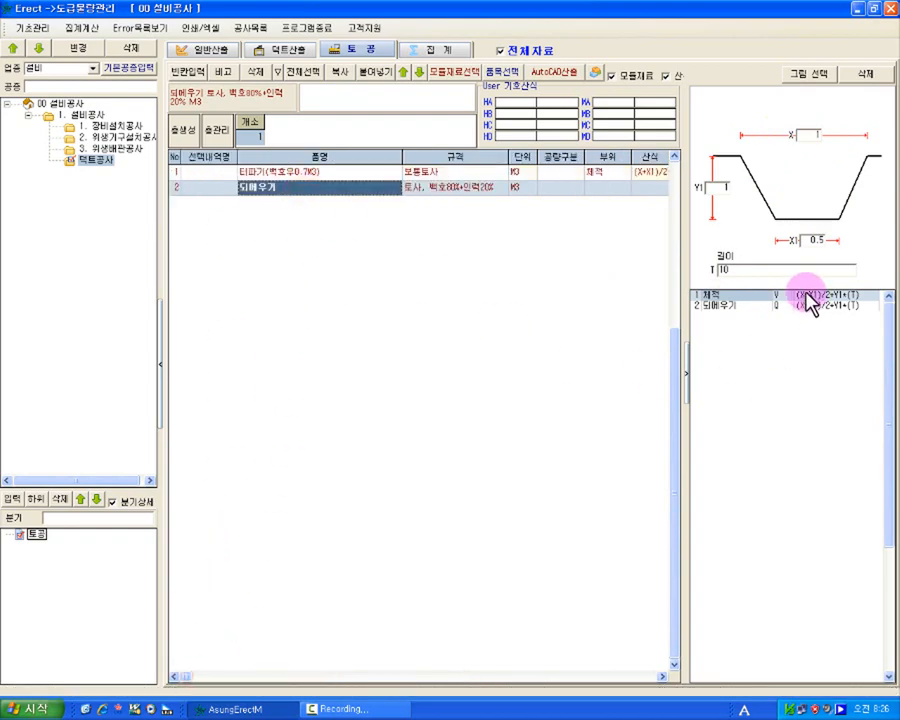
left_click(737, 306)
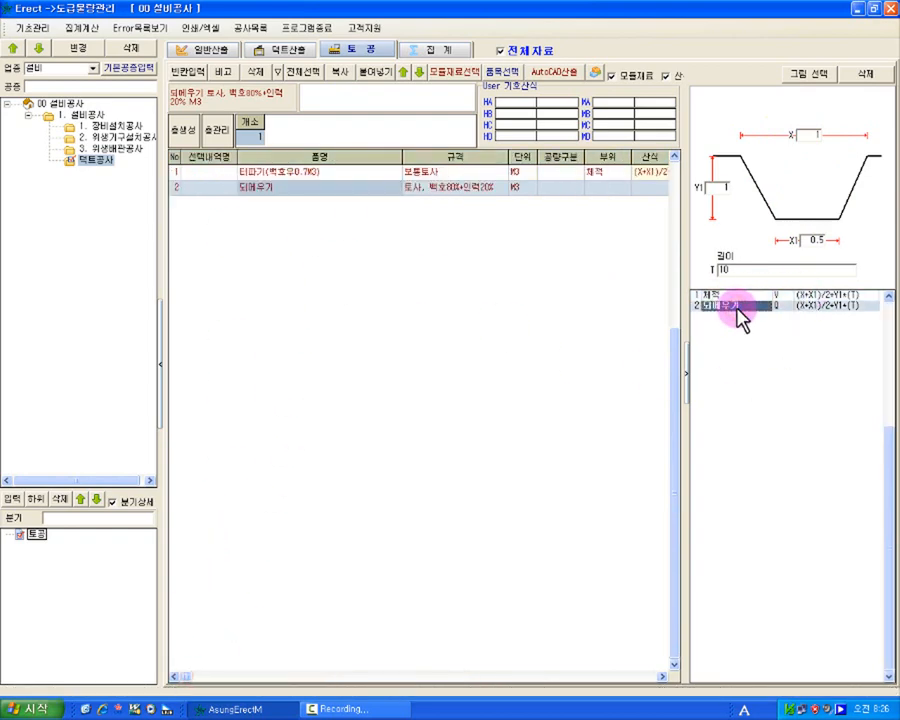
left_click(640, 192)
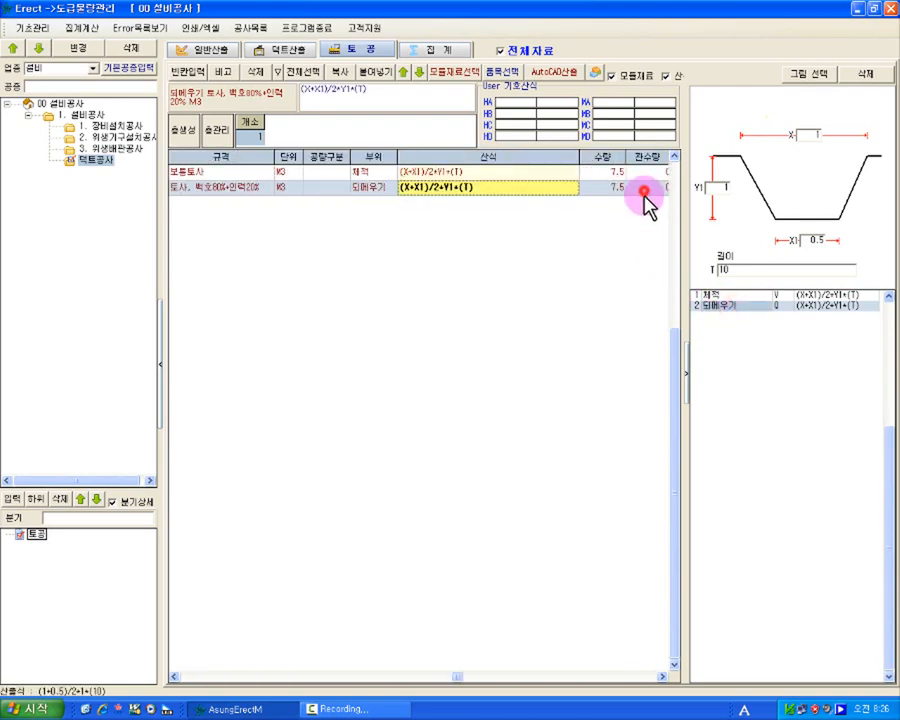
left_click(621, 187)
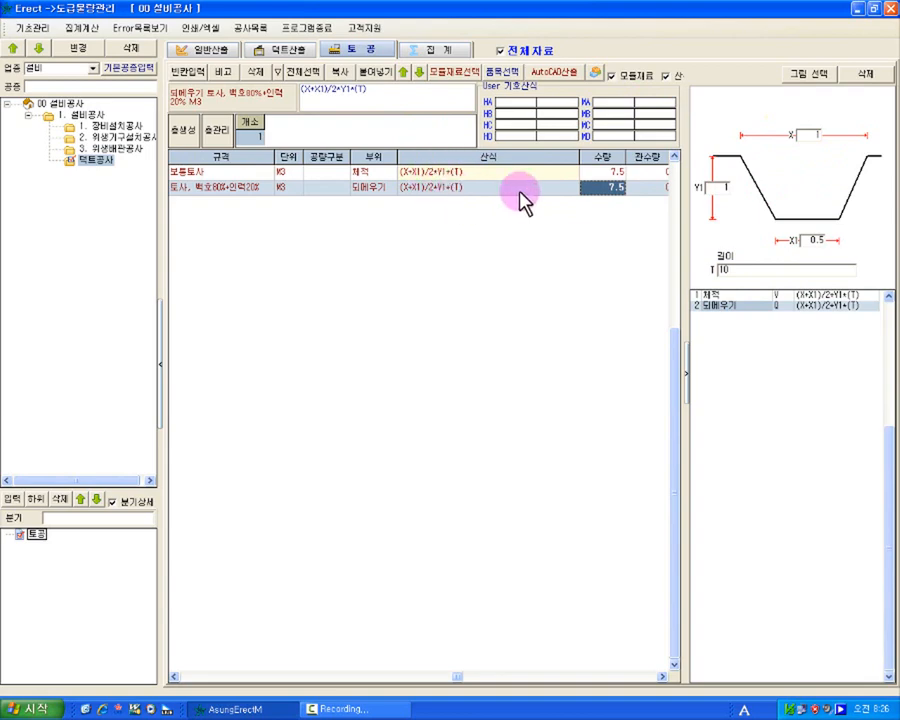
left_click(603, 174)
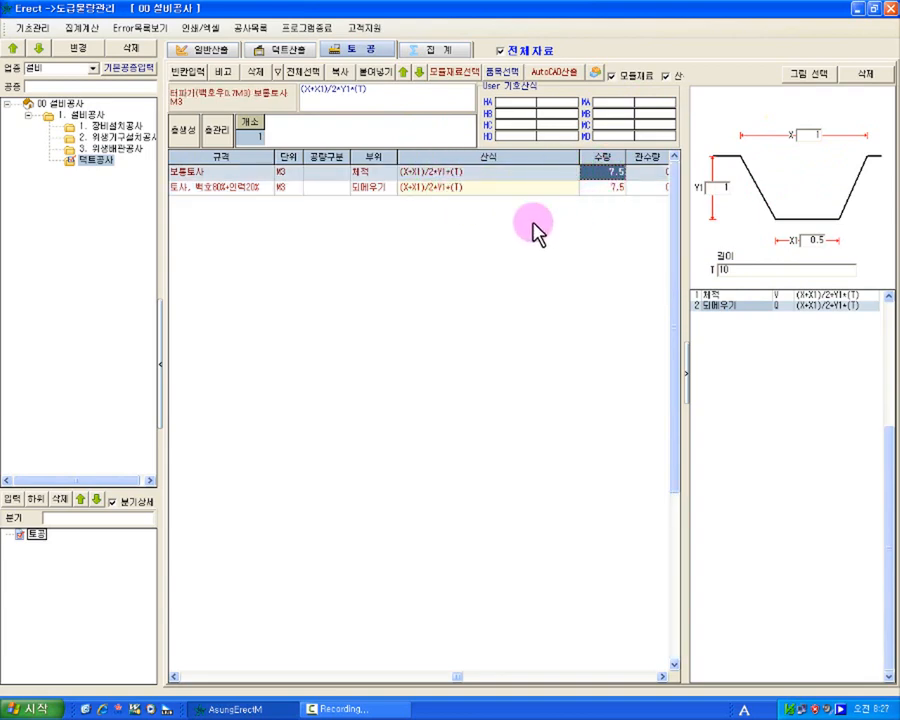
Run the summary calculation (집계계산) for 덕트공사 in the 집계 sheet so that it includes the earthwork items.
left_click(204, 49)
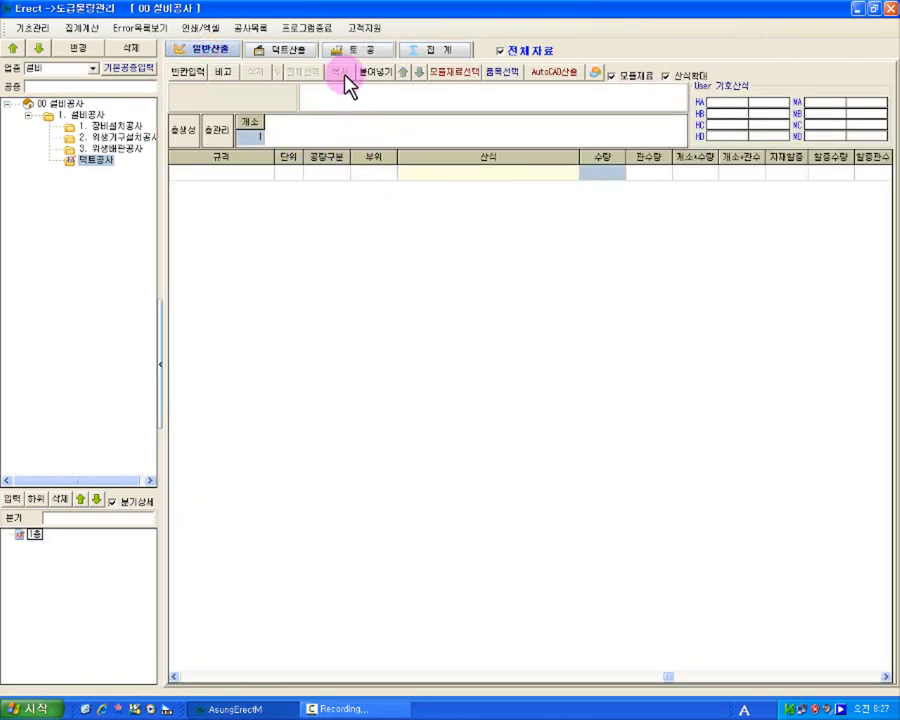
left_click(354, 50)
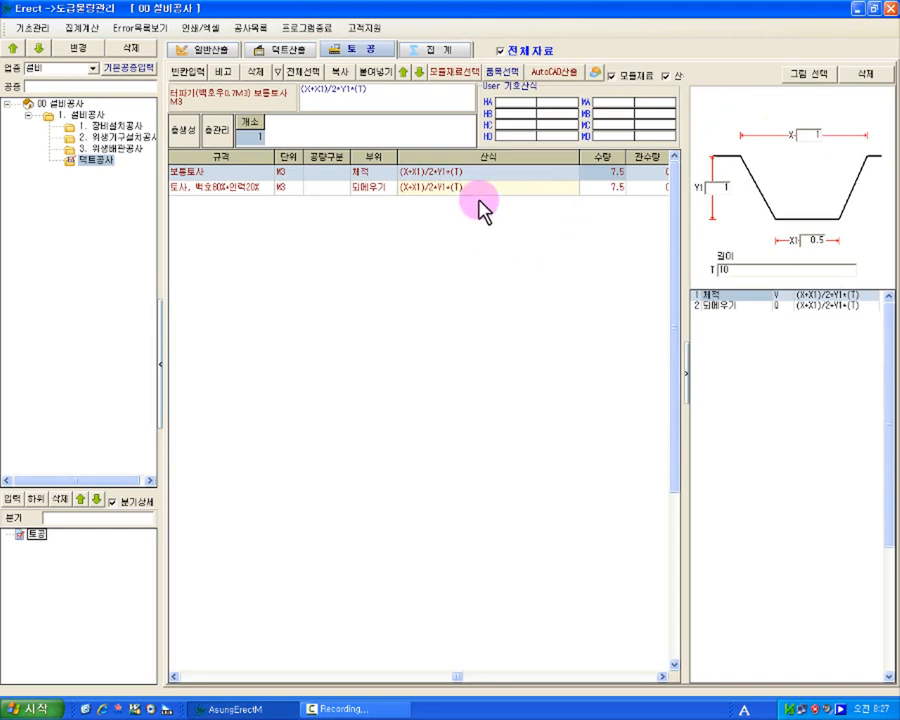
left_click(528, 188)
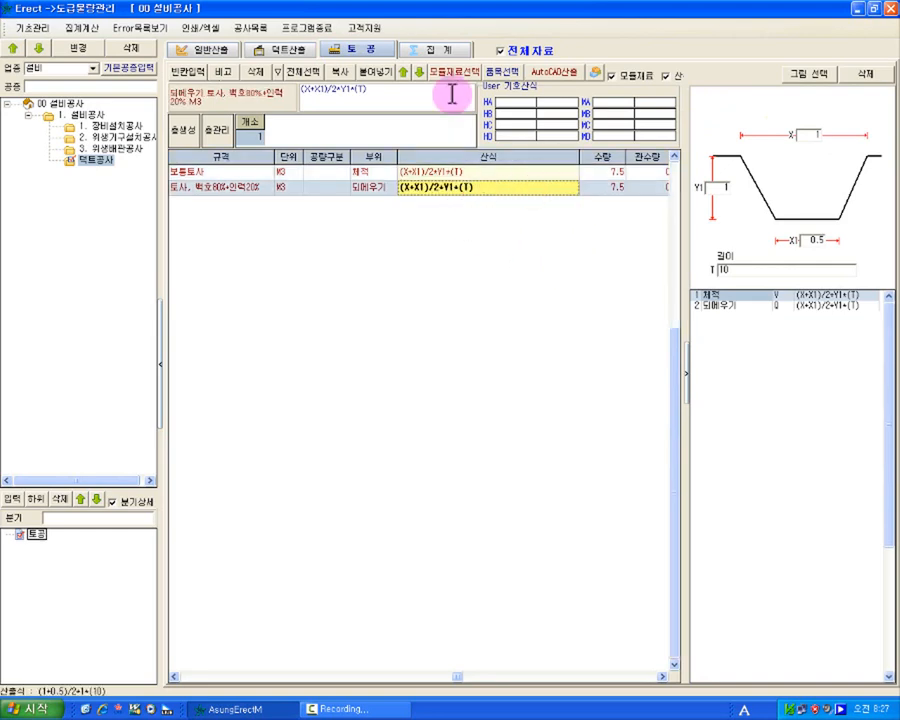
left_click(437, 52)
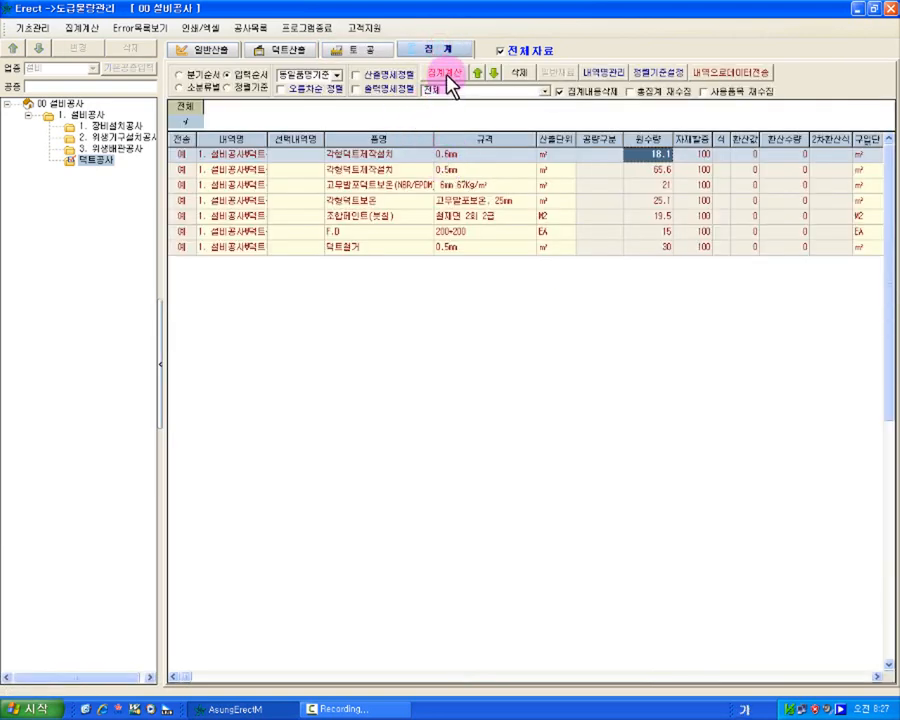
left_click(446, 74)
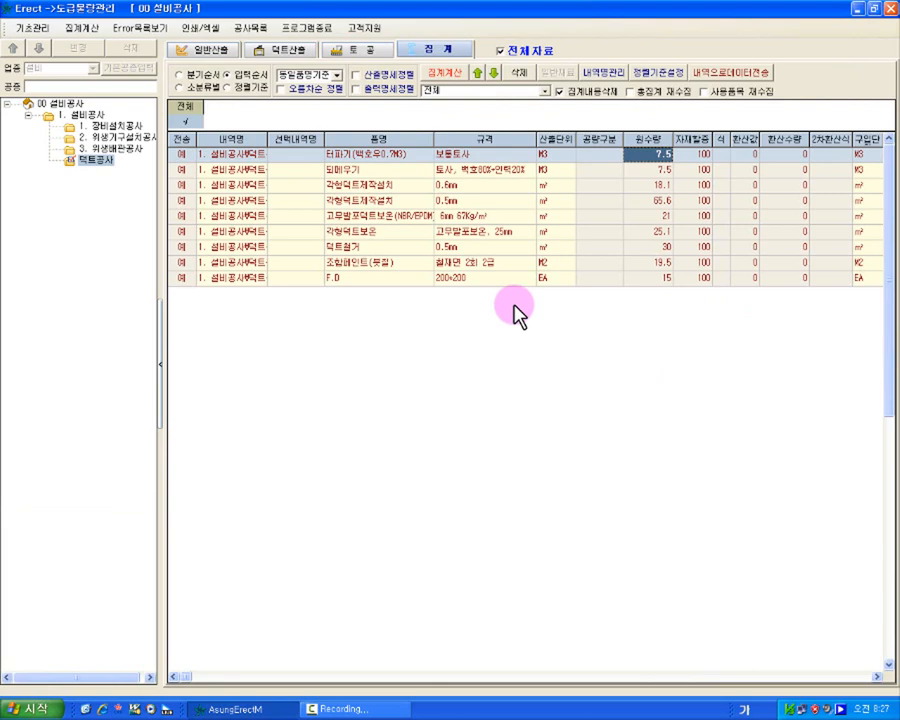
left_click(450, 247)
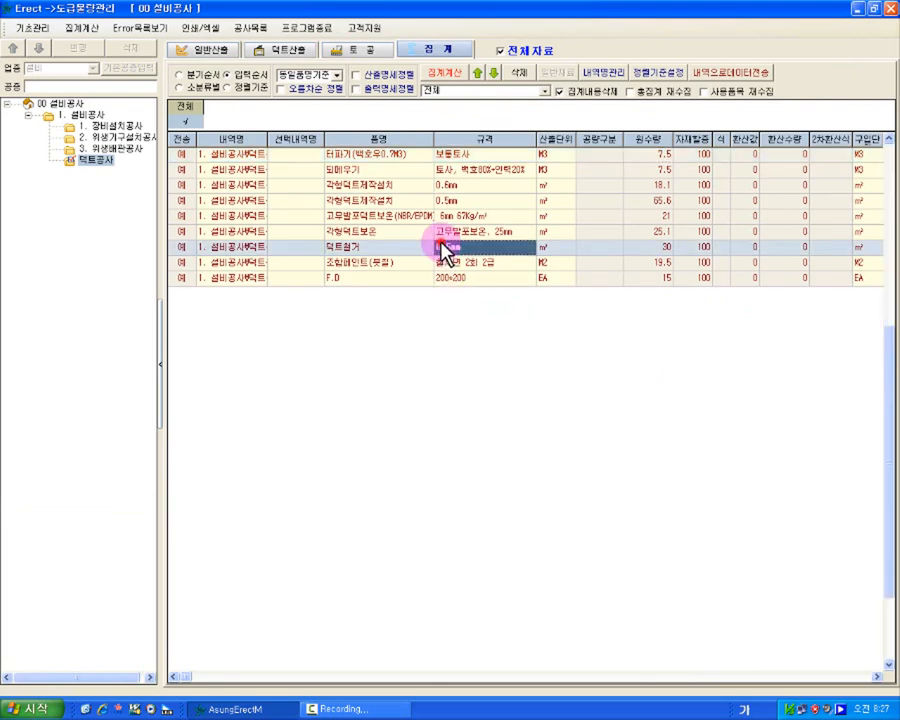